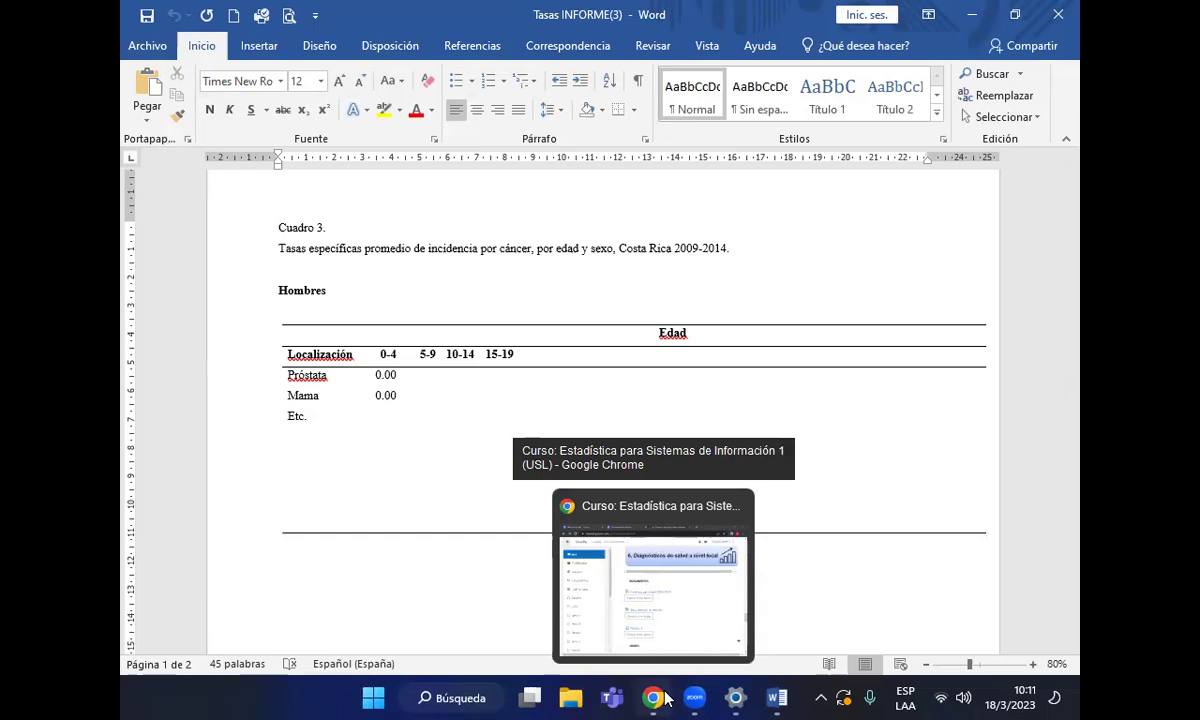
Switch to Chrome, download the "Incidencia por cáncer (2009-2014)" workbook from the course page, open it in Excel and enable editing
mouse_move(669, 699)
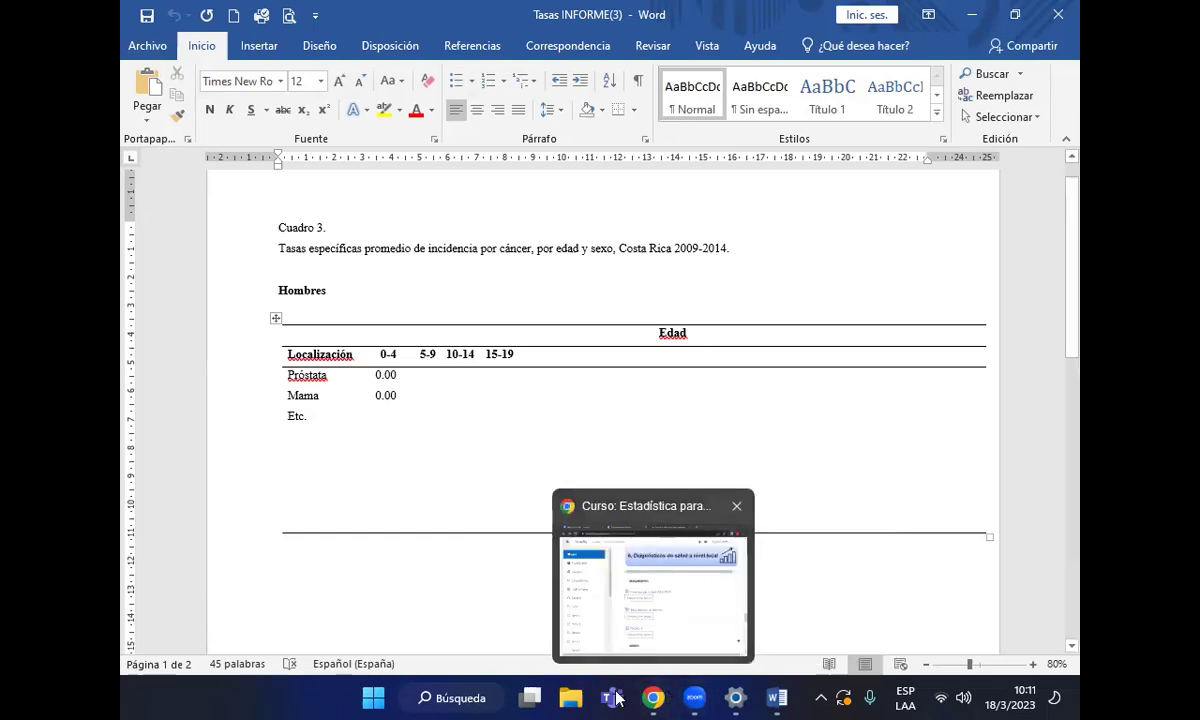
click(660, 600)
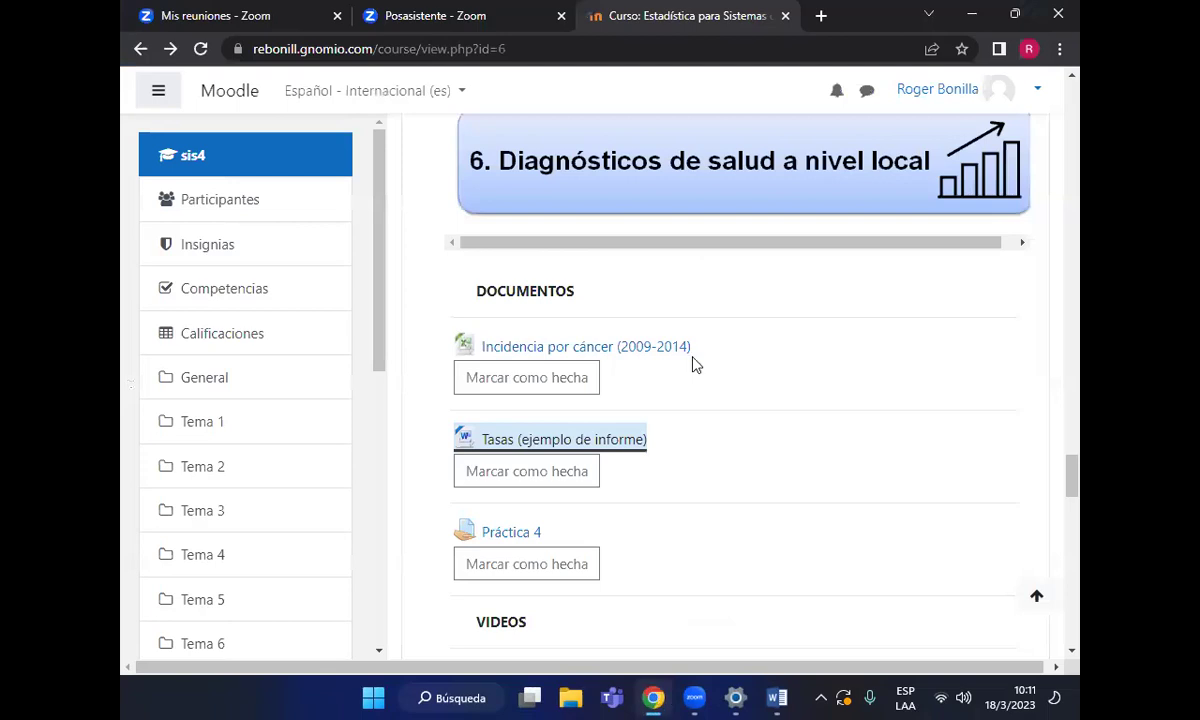
click(636, 350)
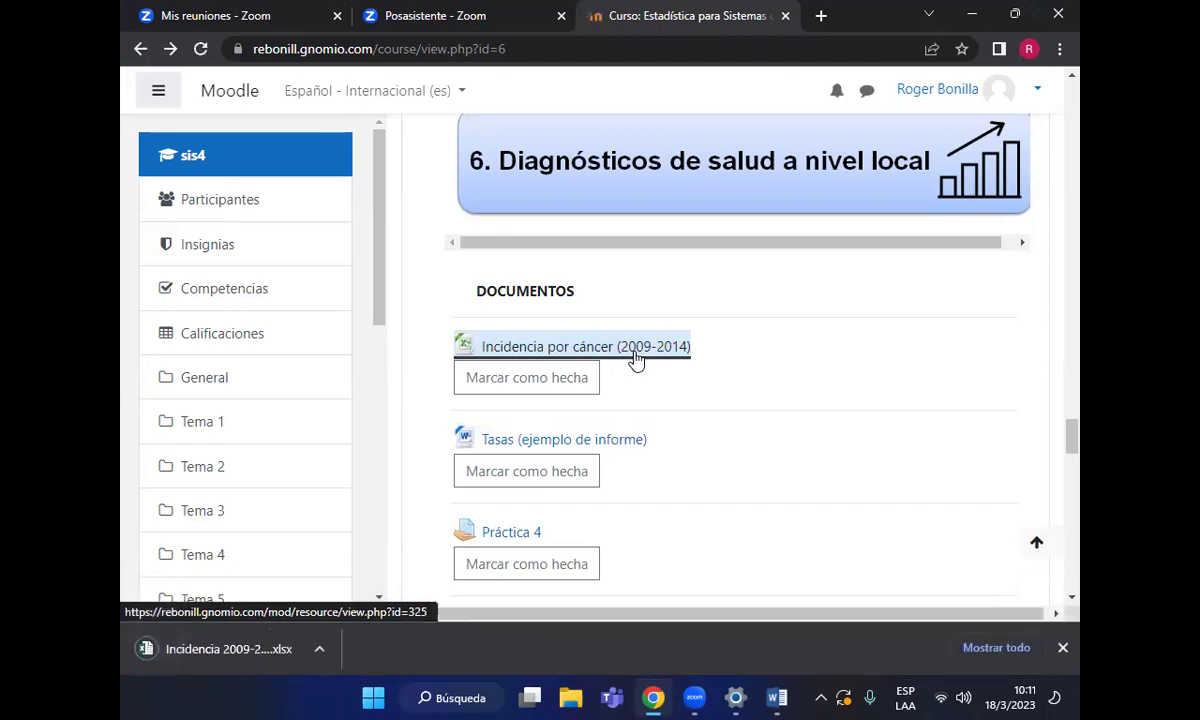
click(266, 650)
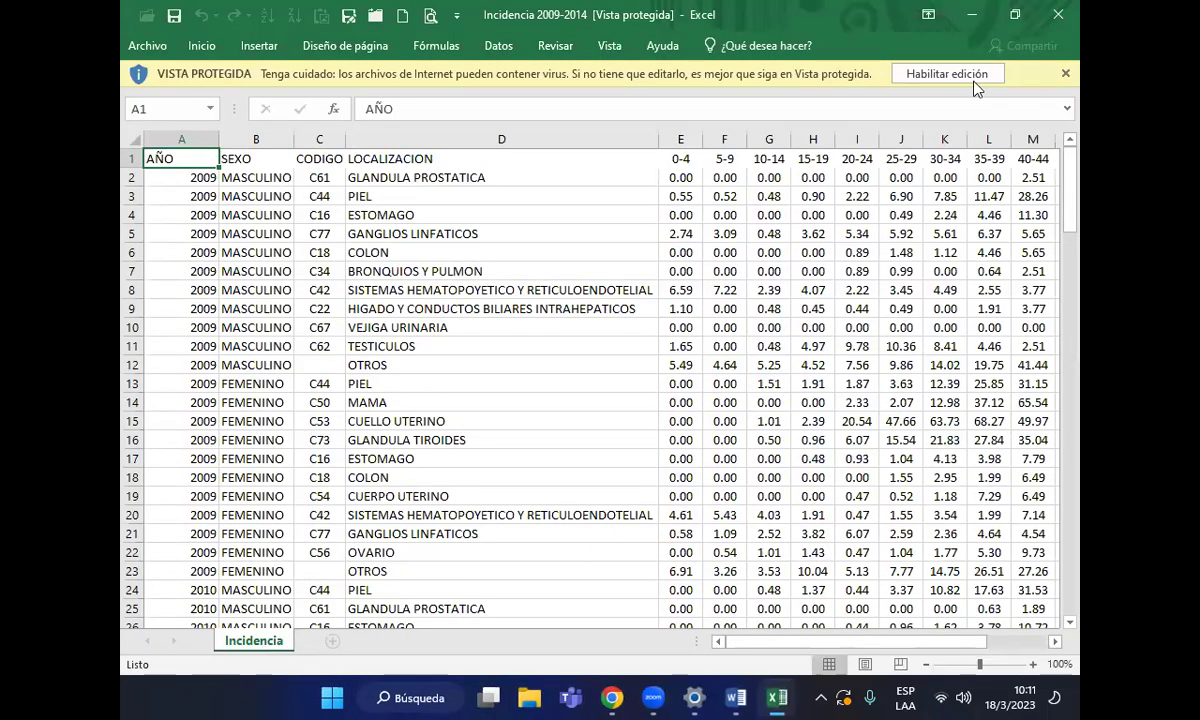
click(902, 72)
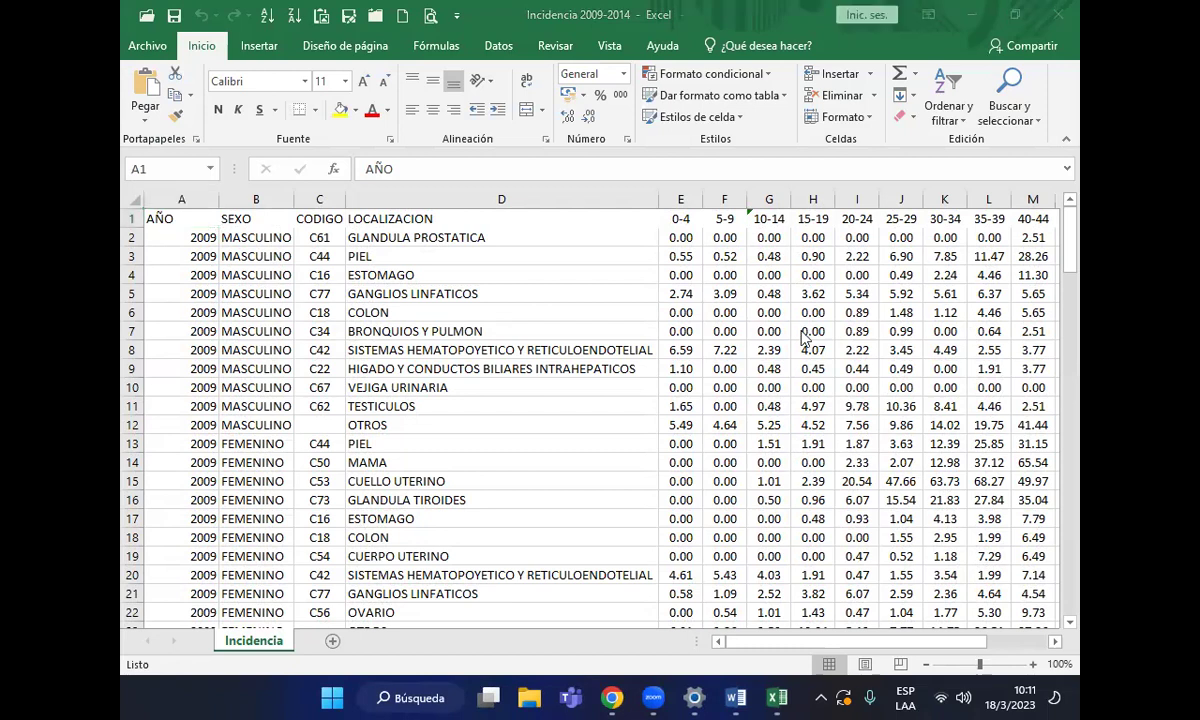
Switch to the Tasas INFORME document in Word and review the layout of the Hombres and Mujeres rate tables
key(alt+Tab)
click(752, 305)
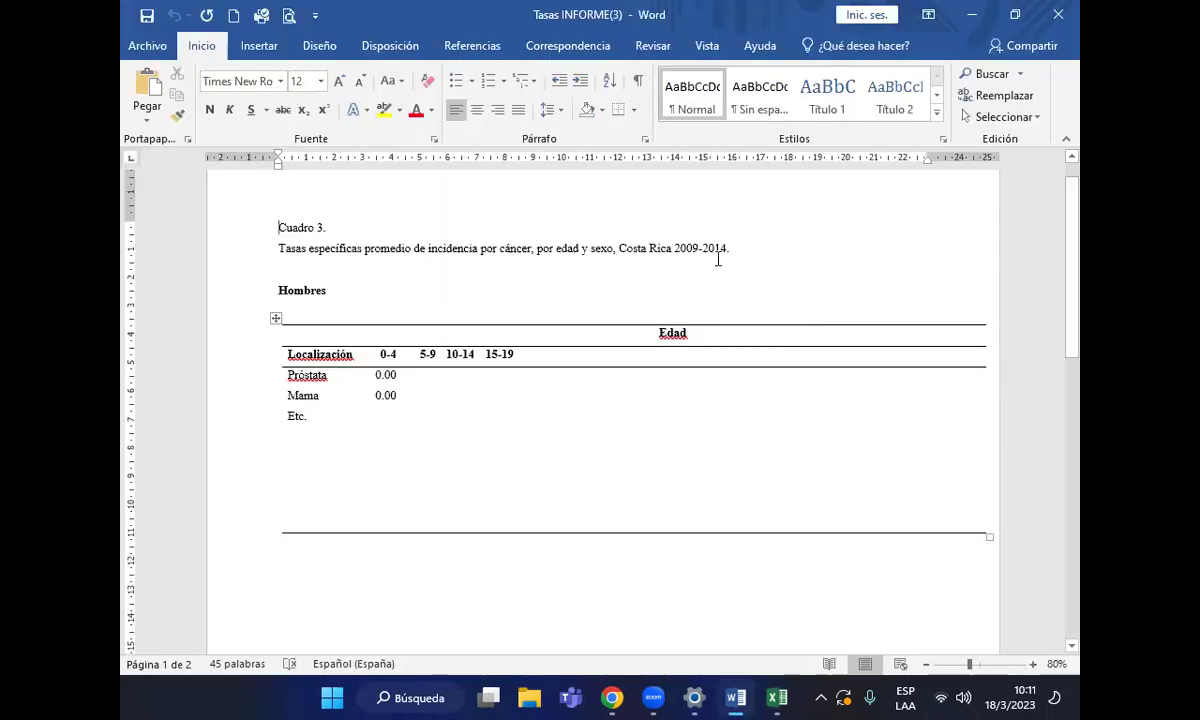
scroll(595, 498, down, 5)
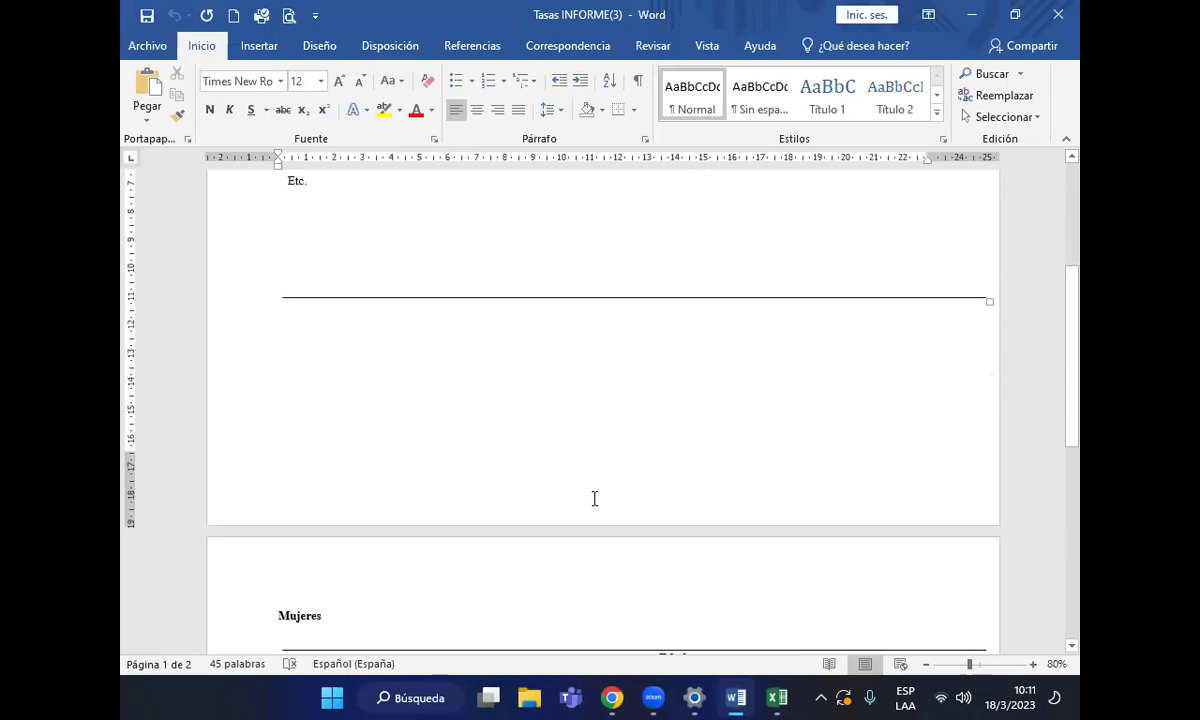
scroll(594, 498, down, 5)
Switch back to the Excel workbook and create a pivot table from Incidencia!$A$1:$T$135 on a new worksheet
key(alt+Tab)
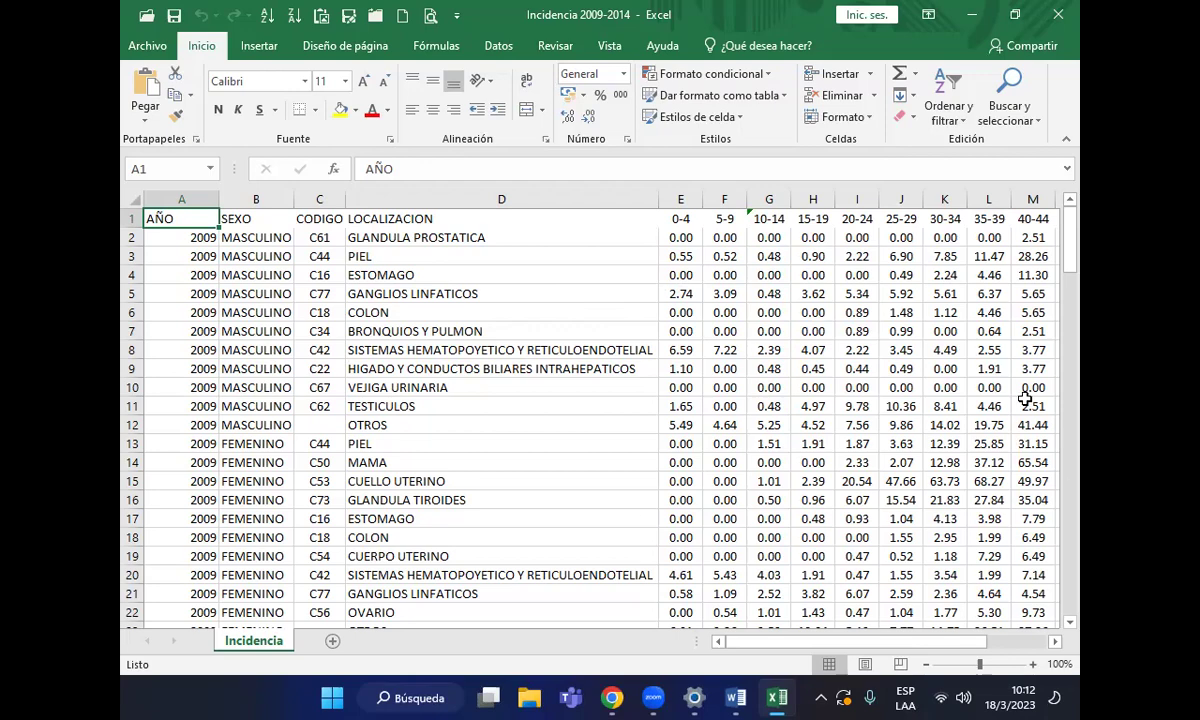
drag(798, 645, 727, 655)
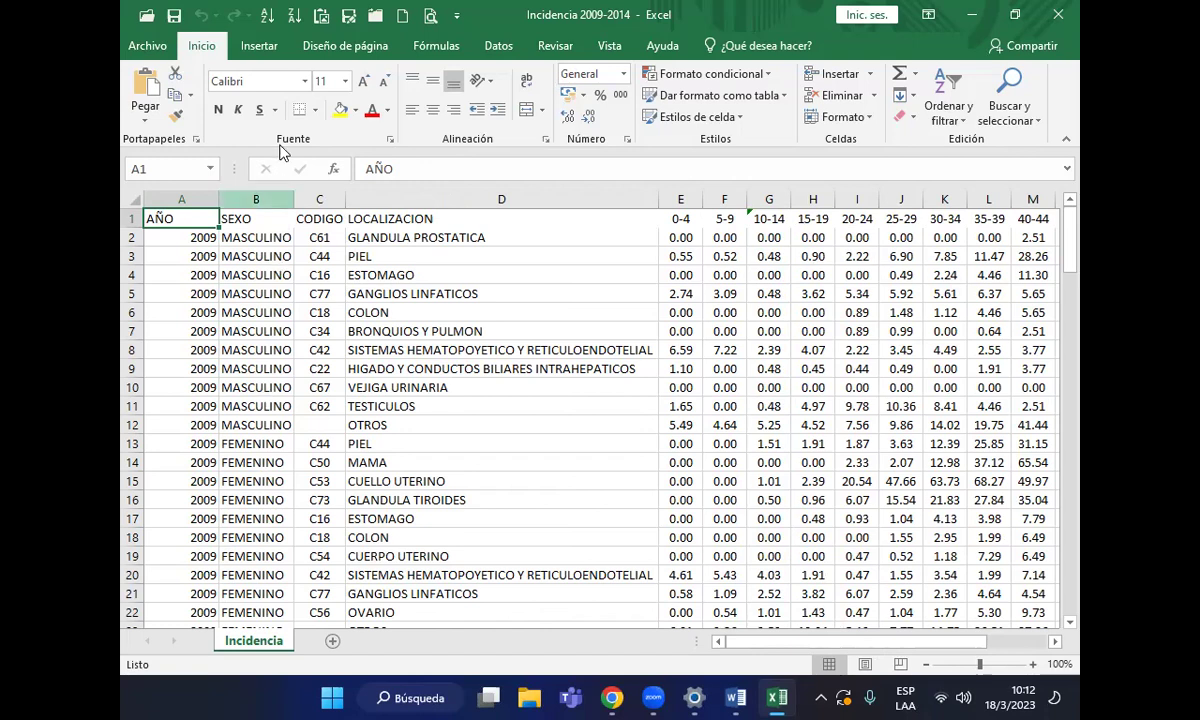
click(259, 47)
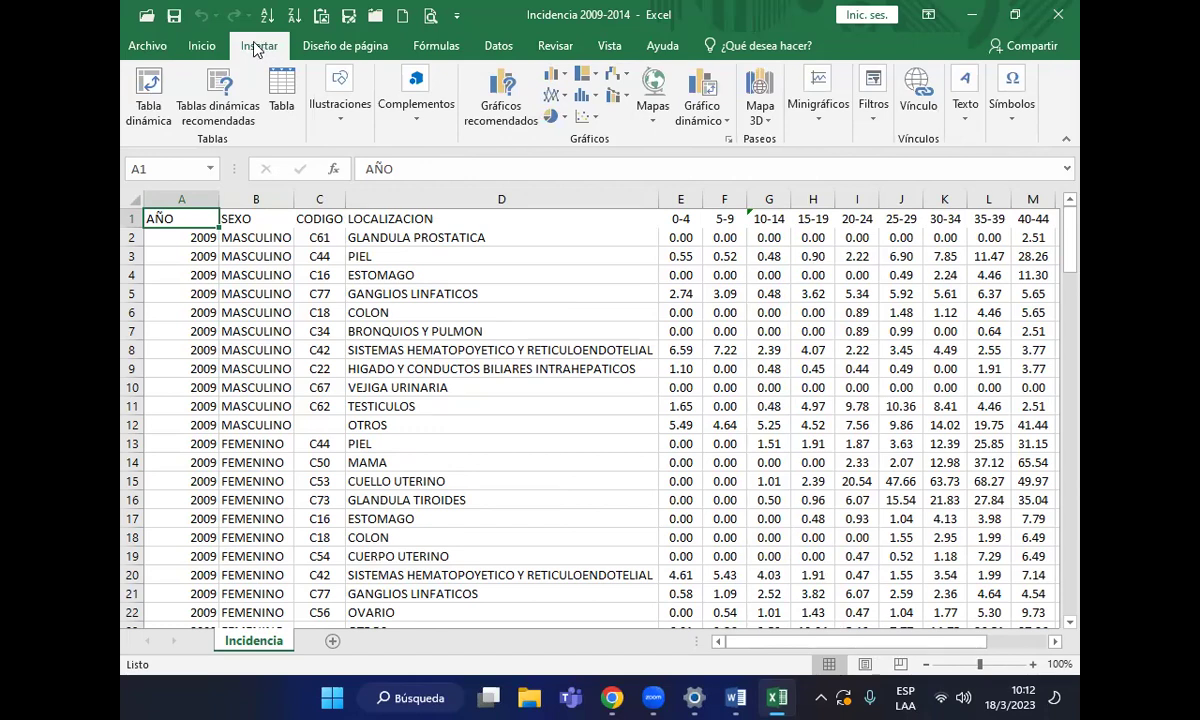
click(143, 85)
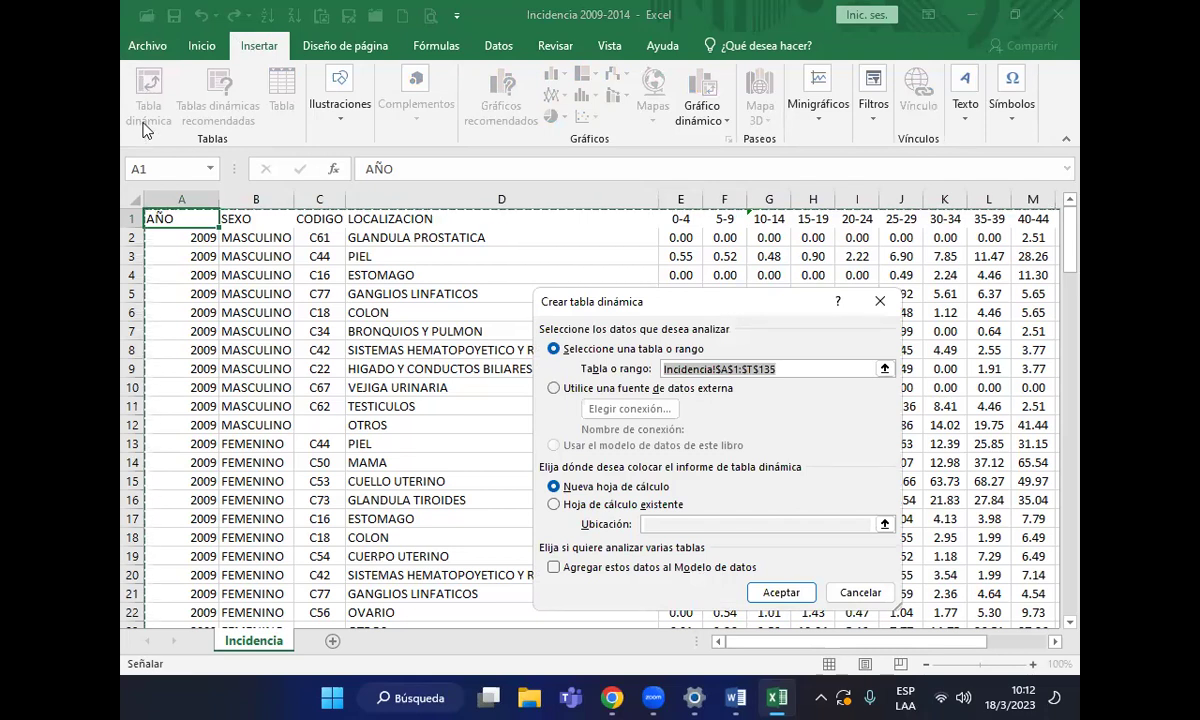
click(783, 600)
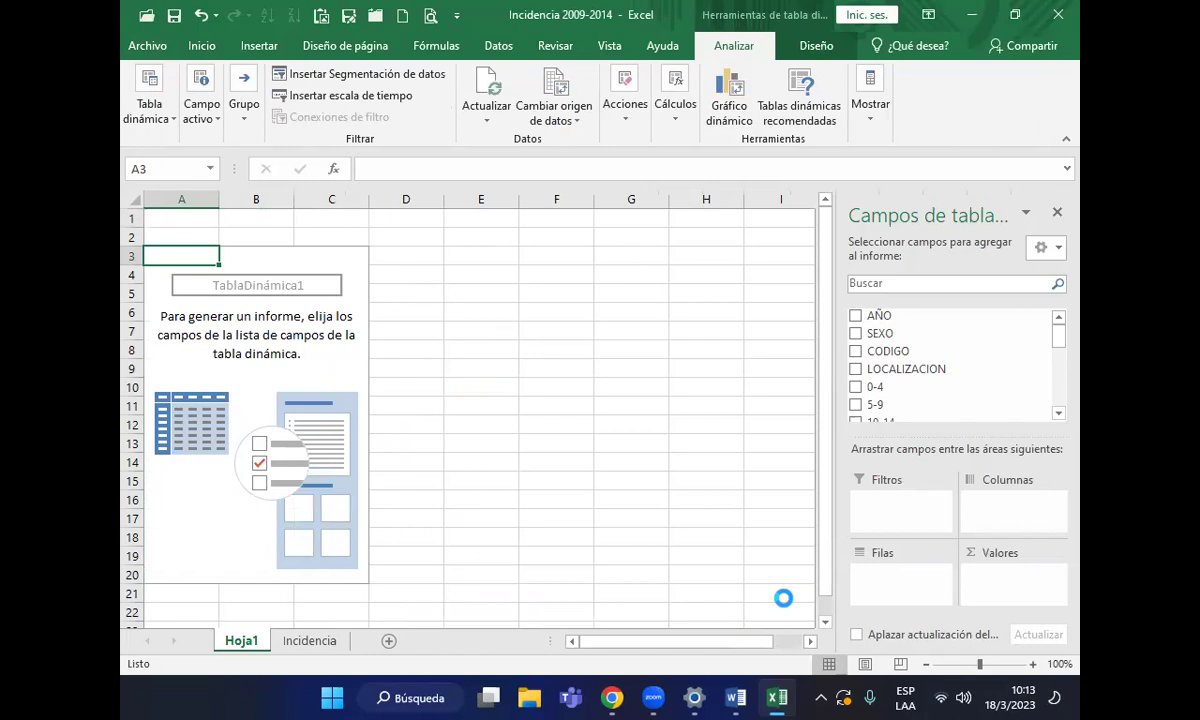
Add LOCALIZACION as the pivot table's row field, checking it against the Hombres table in the Word report
key(alt+Tab)
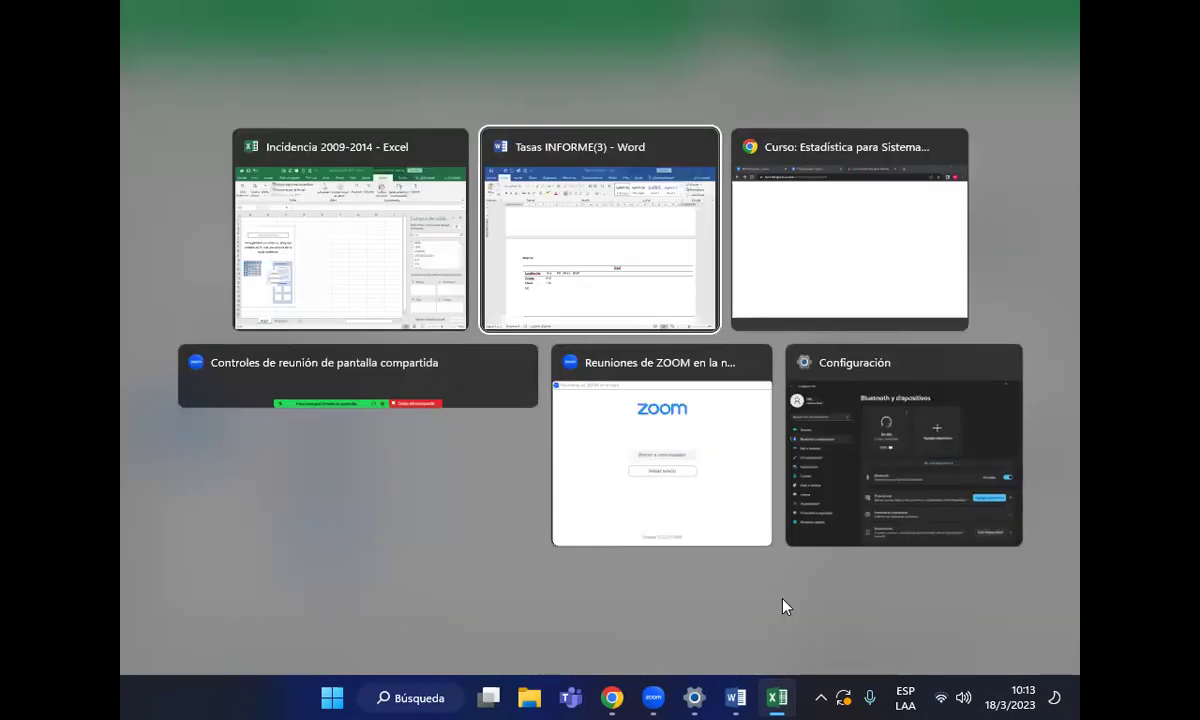
scroll(686, 446, up, 10)
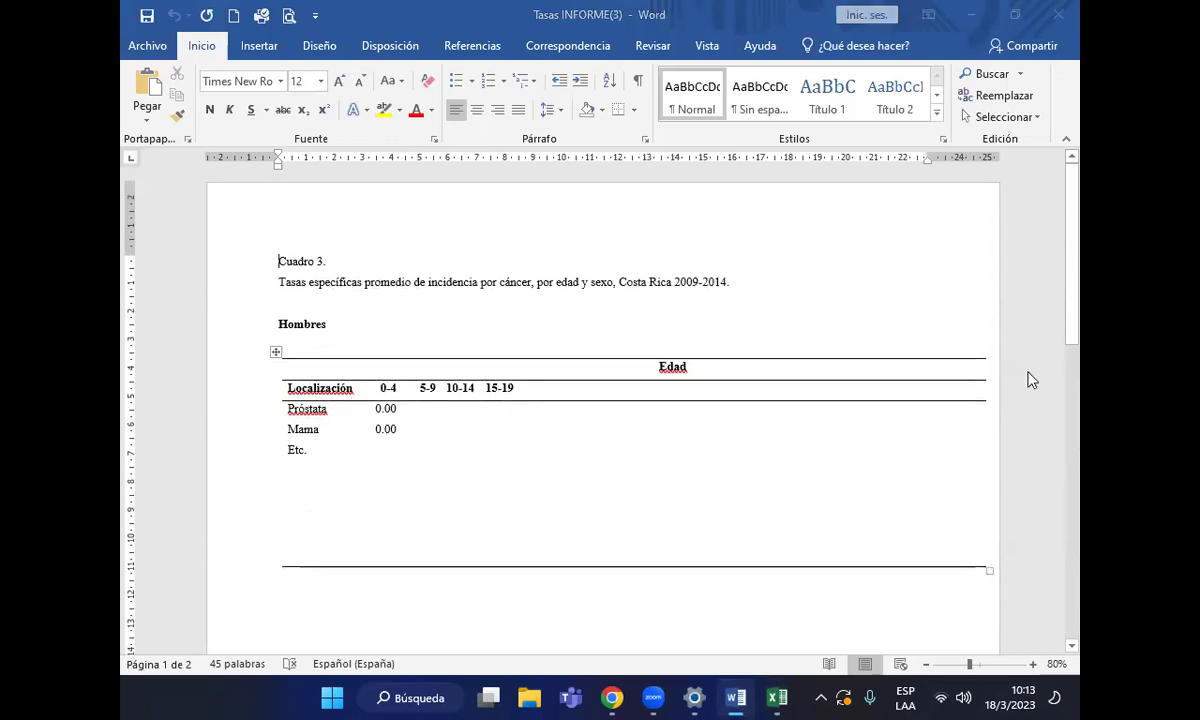
key(alt+Tab)
drag(879, 369, 885, 523)
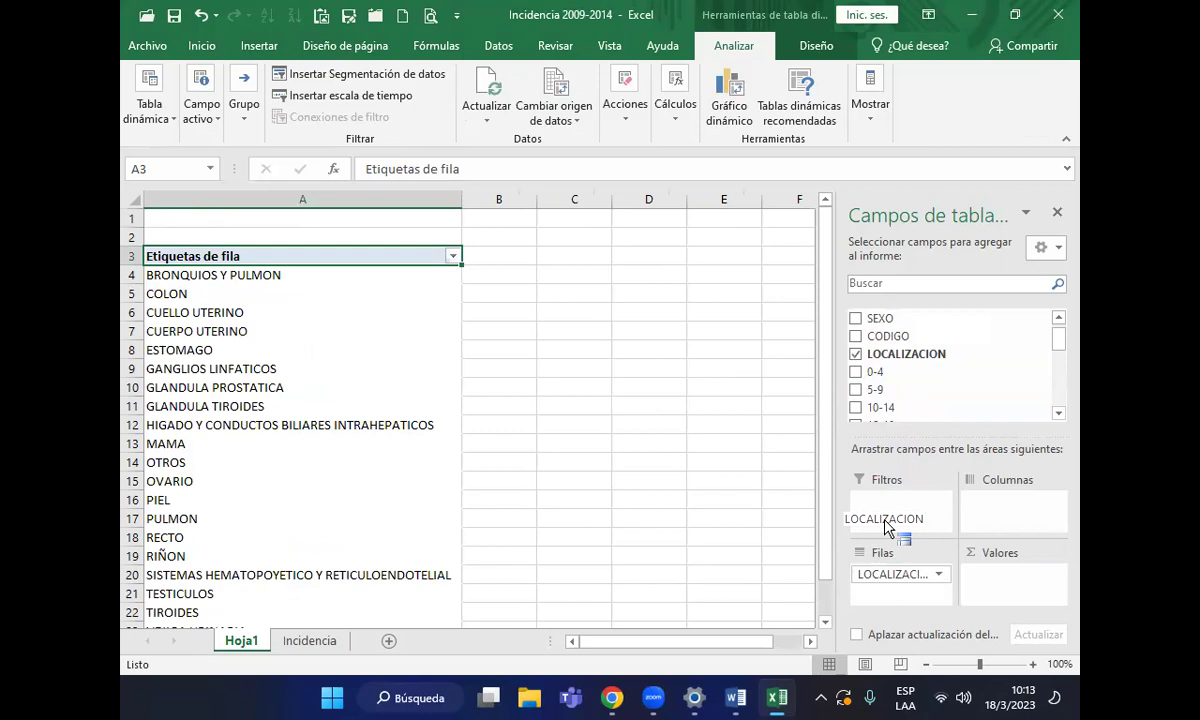
key(alt+Tab)
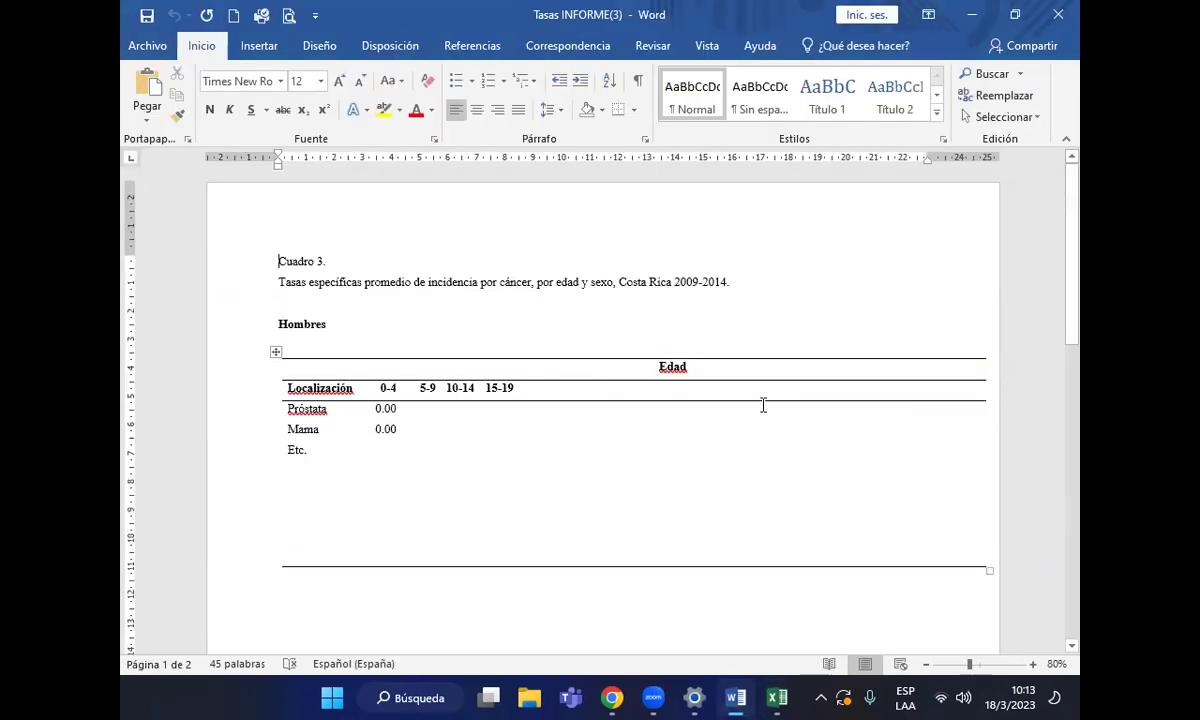
key(alt+Tab)
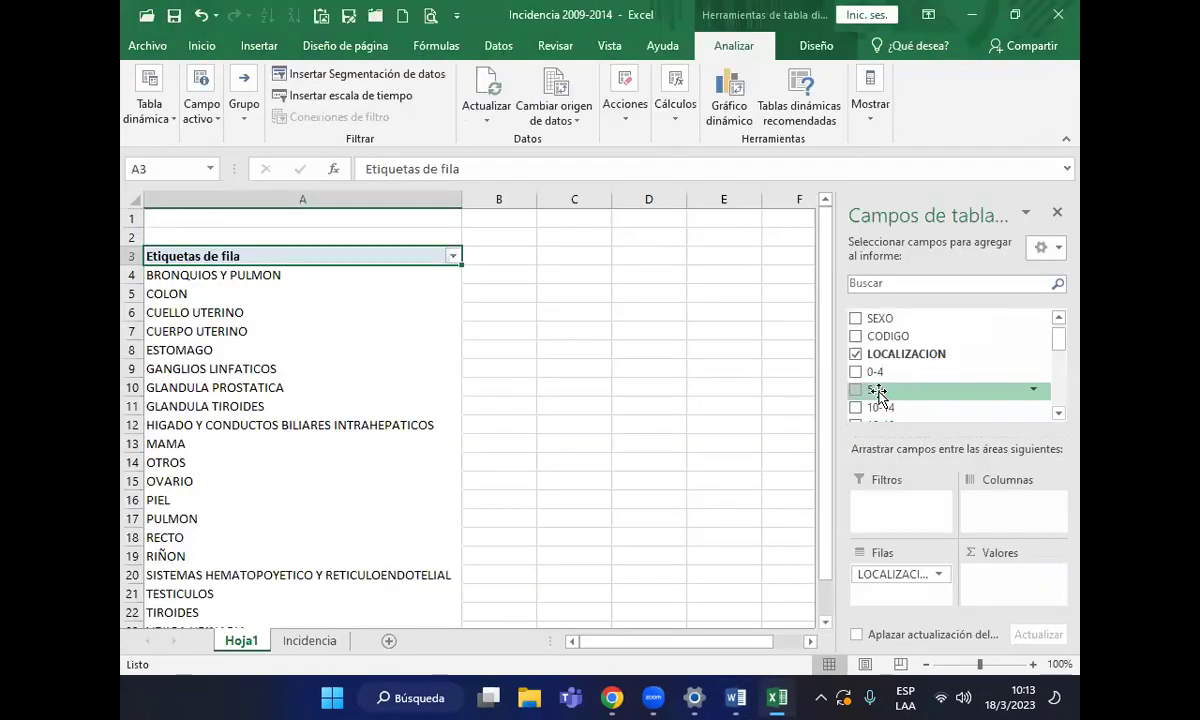
Try to use the age groups 0-4, 5-9 and 10-14 as pivot table columns and include the 15-19 field
drag(870, 373, 975, 498)
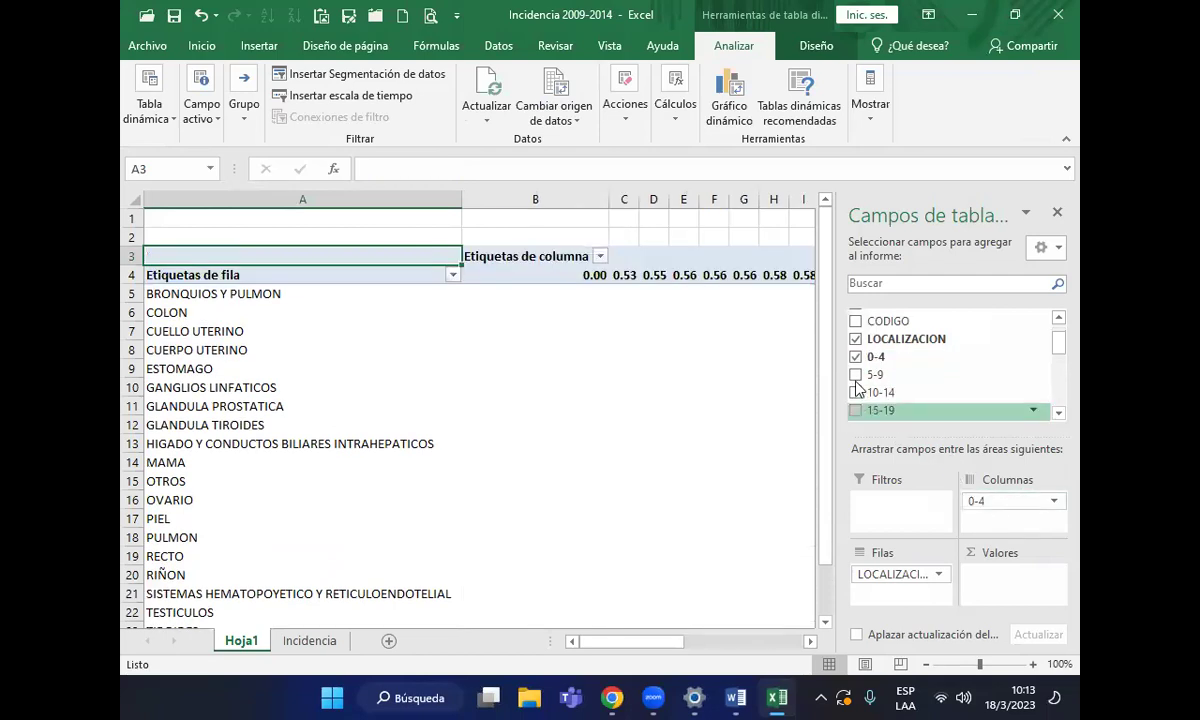
drag(870, 359, 956, 505)
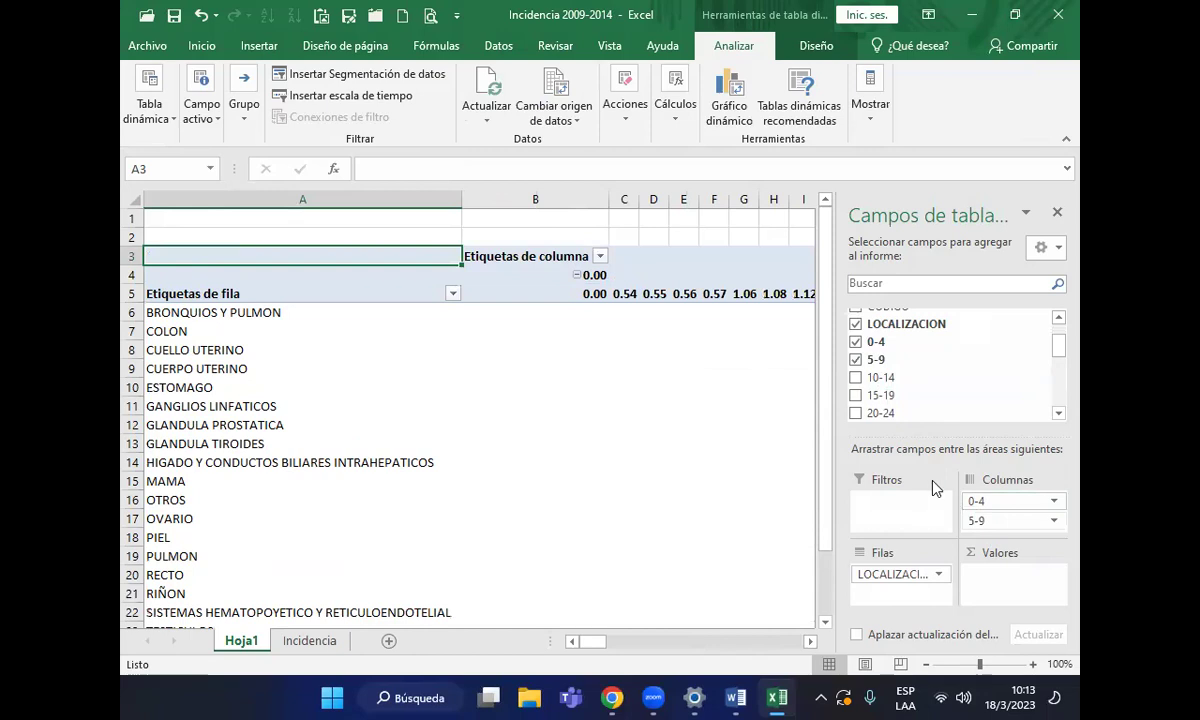
drag(880, 377, 982, 530)
click(1060, 415)
click(1060, 415)
click(1060, 415)
click(856, 336)
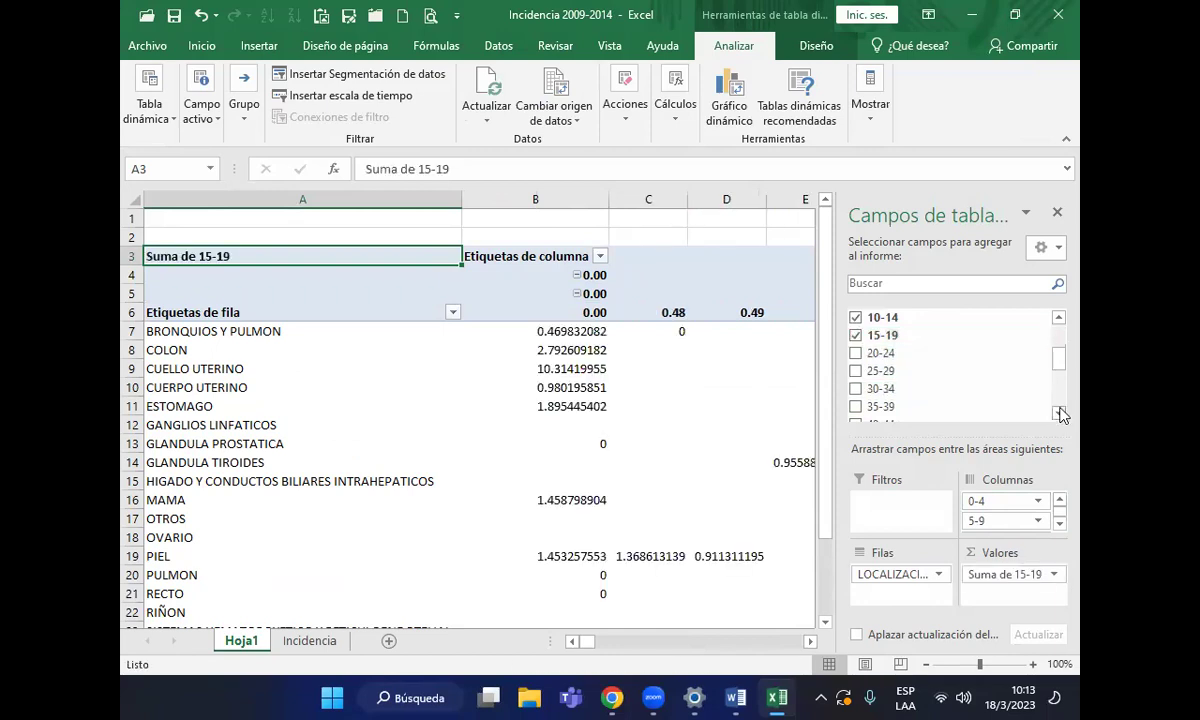
Try to add the age groups from 20-24 through 50-54 as pivot table columns
mouse_move(885, 353)
mouse_down()
mouse_move(985, 516)
mouse_move(960, 500)
mouse_up()
drag(880, 373, 978, 522)
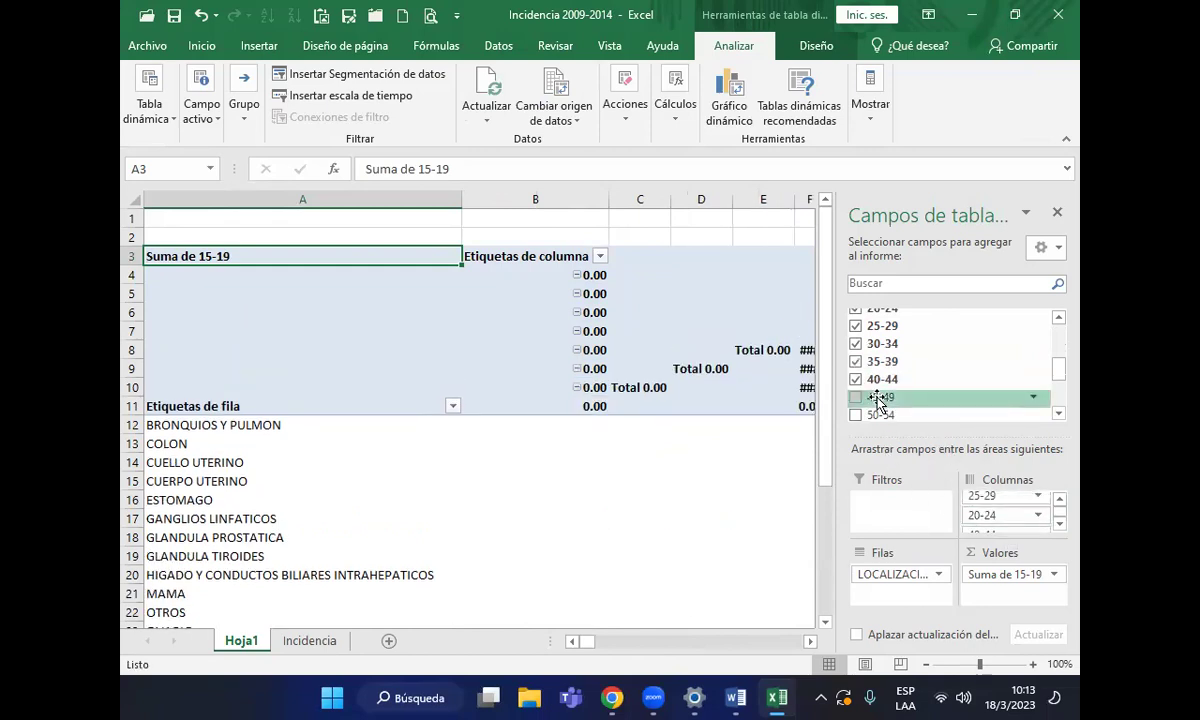
drag(878, 397, 982, 520)
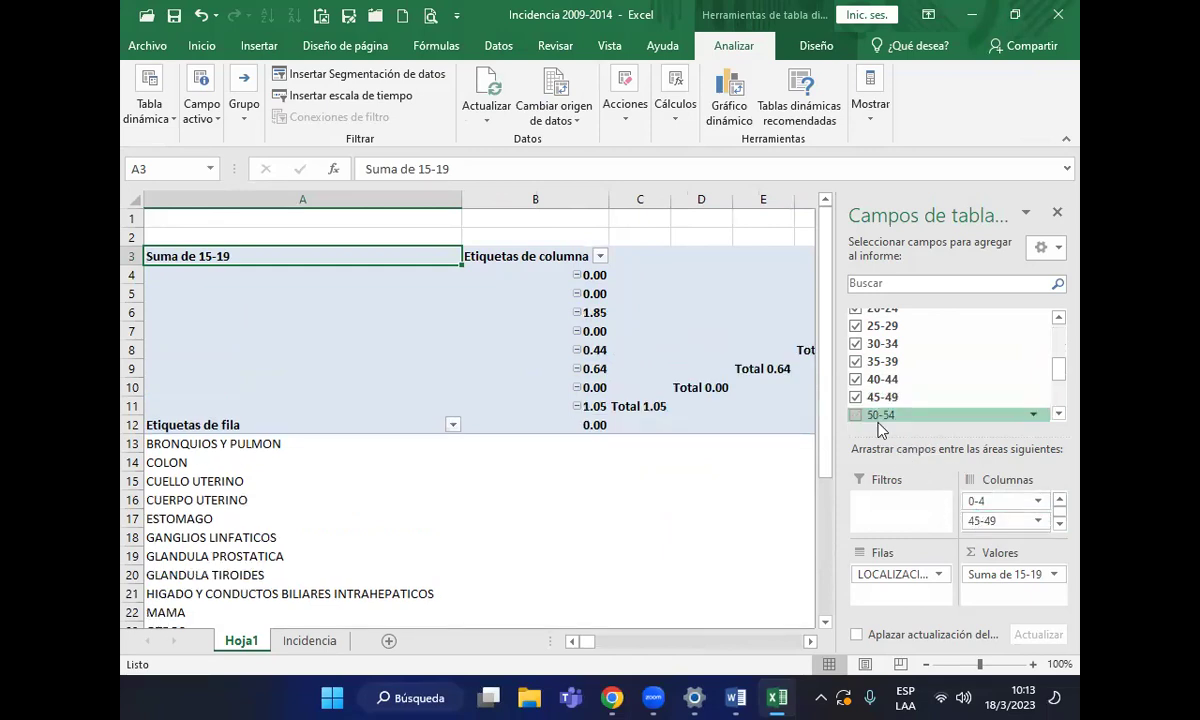
drag(881, 430, 965, 505)
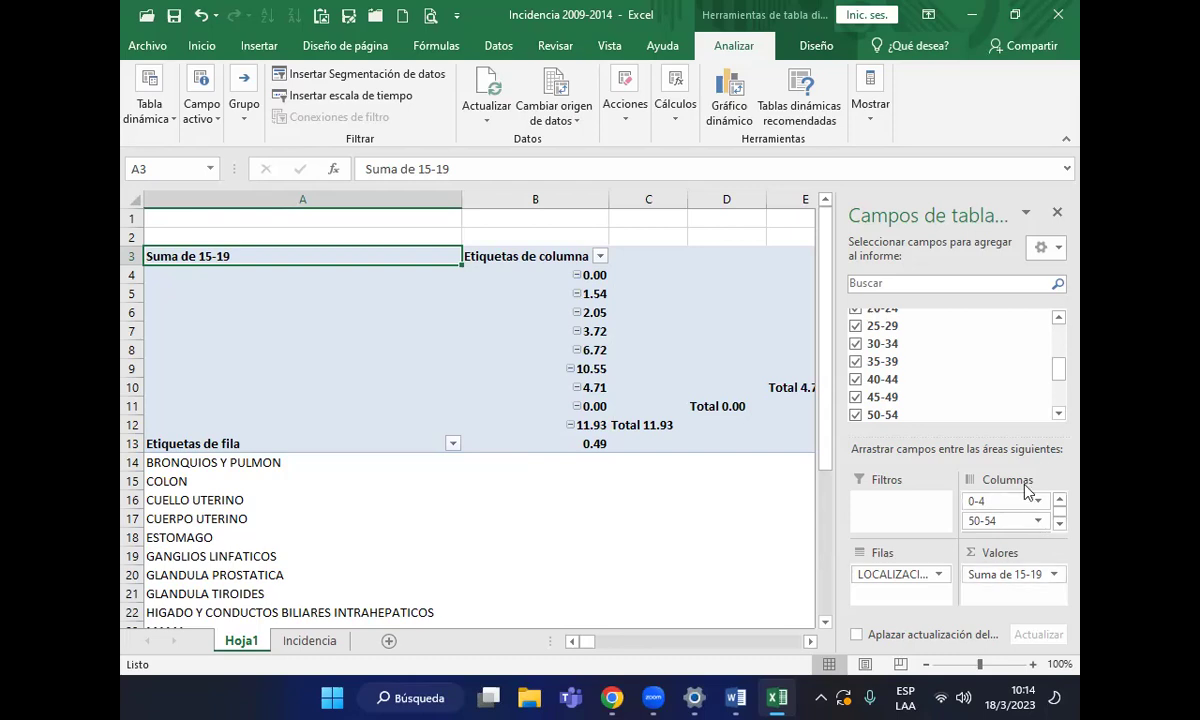
Remove the age groups from 50-54 back to 25-29 from the pivot table
click(855, 415)
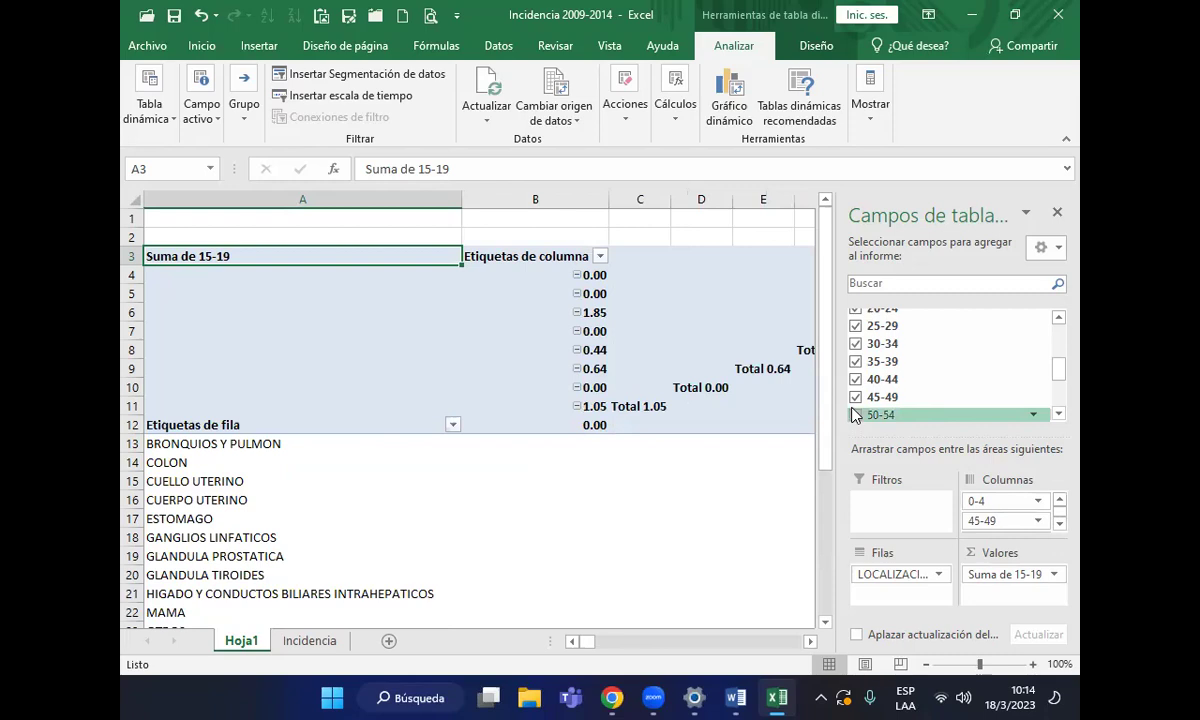
click(855, 397)
click(855, 379)
click(856, 362)
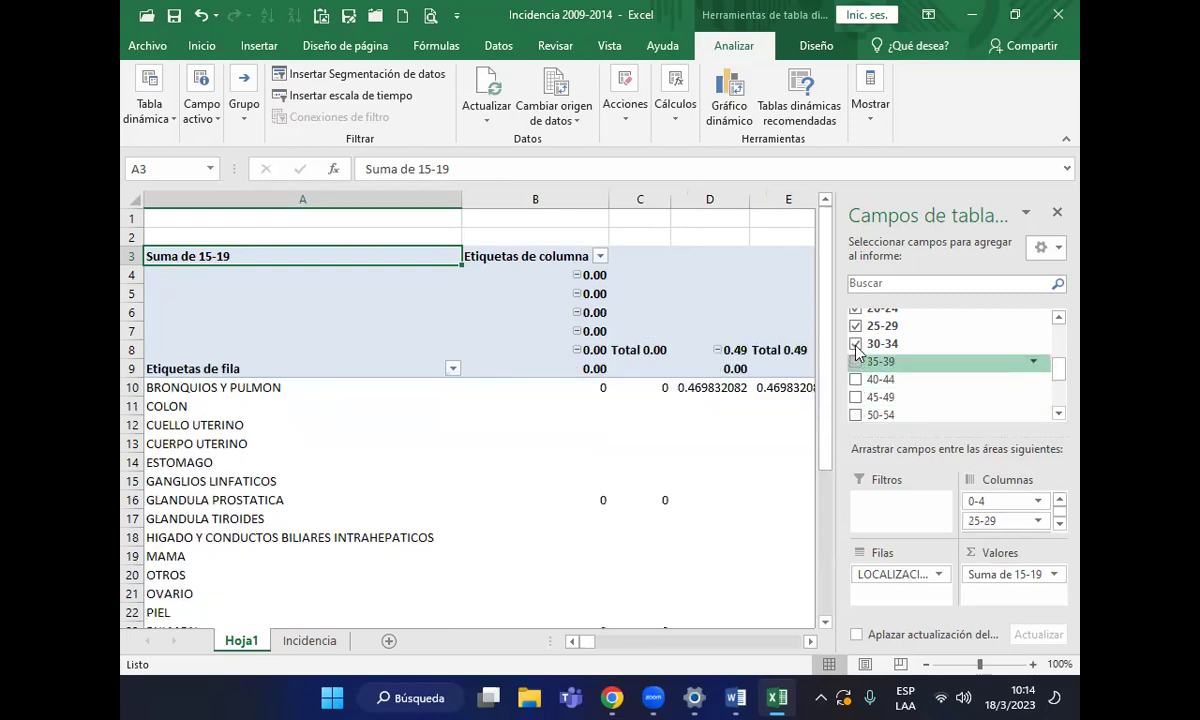
click(857, 344)
click(858, 327)
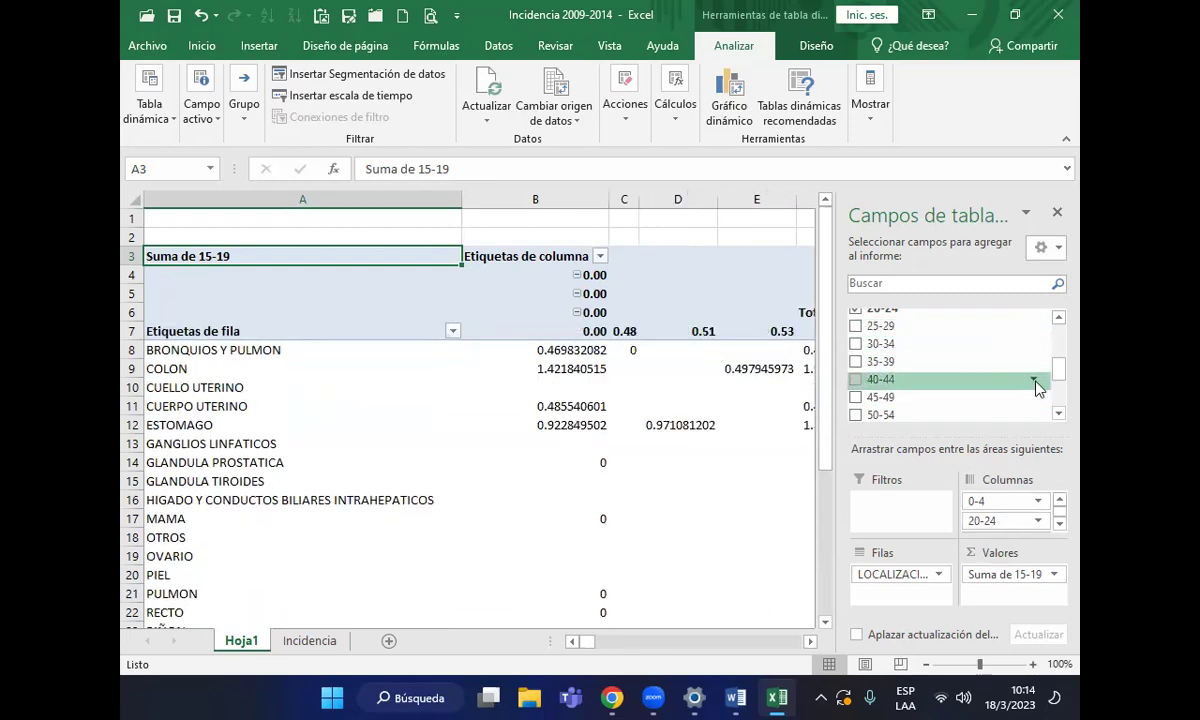
Remove the remaining age groups from 0-4 to 20-24 from the pivot table, keeping only LOCALIZACION
drag(1061, 375, 1058, 348)
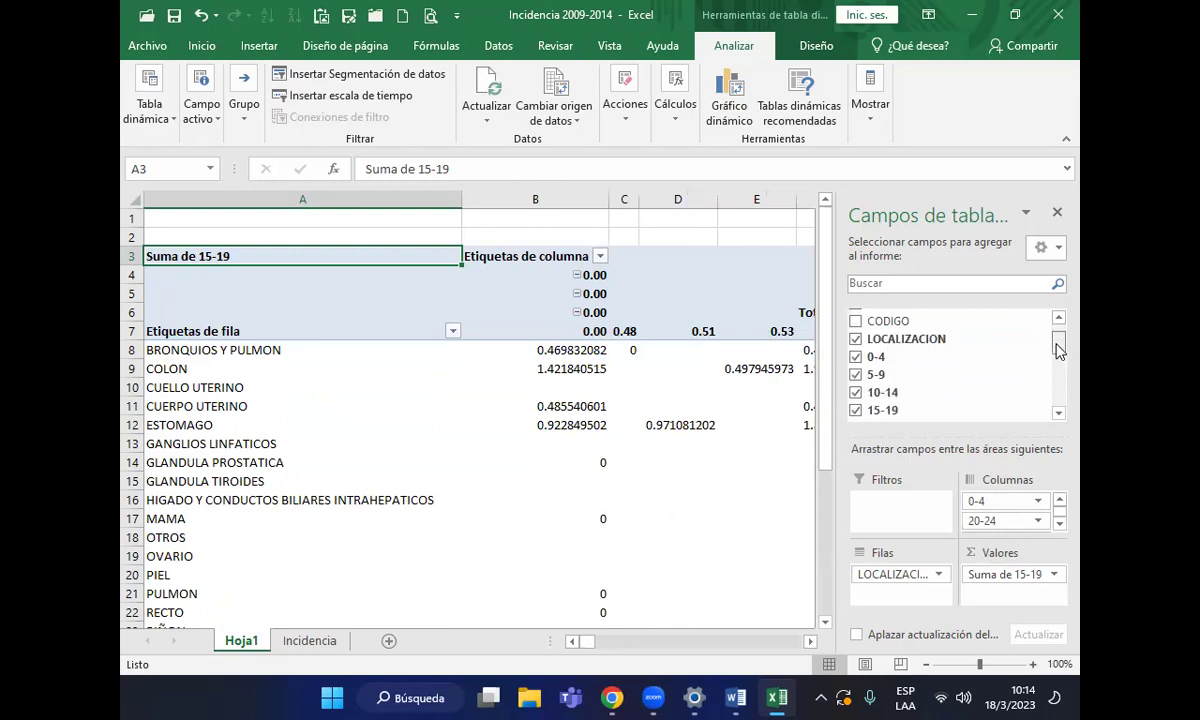
click(856, 375)
click(856, 392)
click(856, 410)
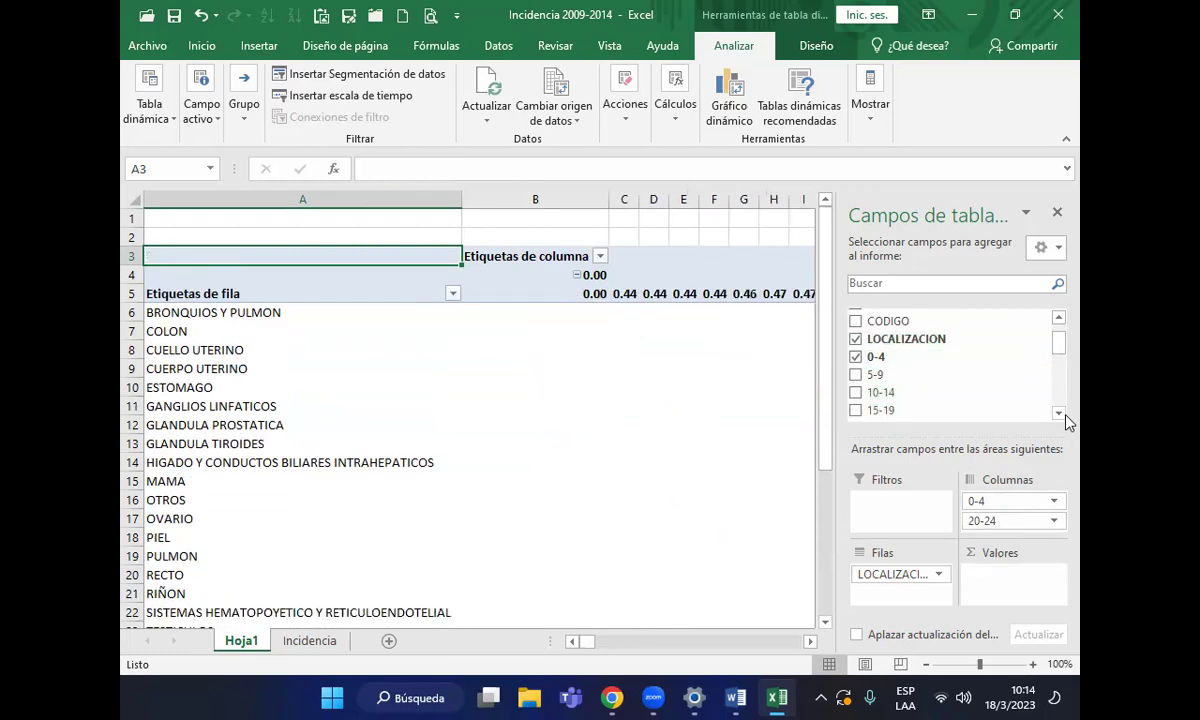
click(1058, 413)
click(1058, 413)
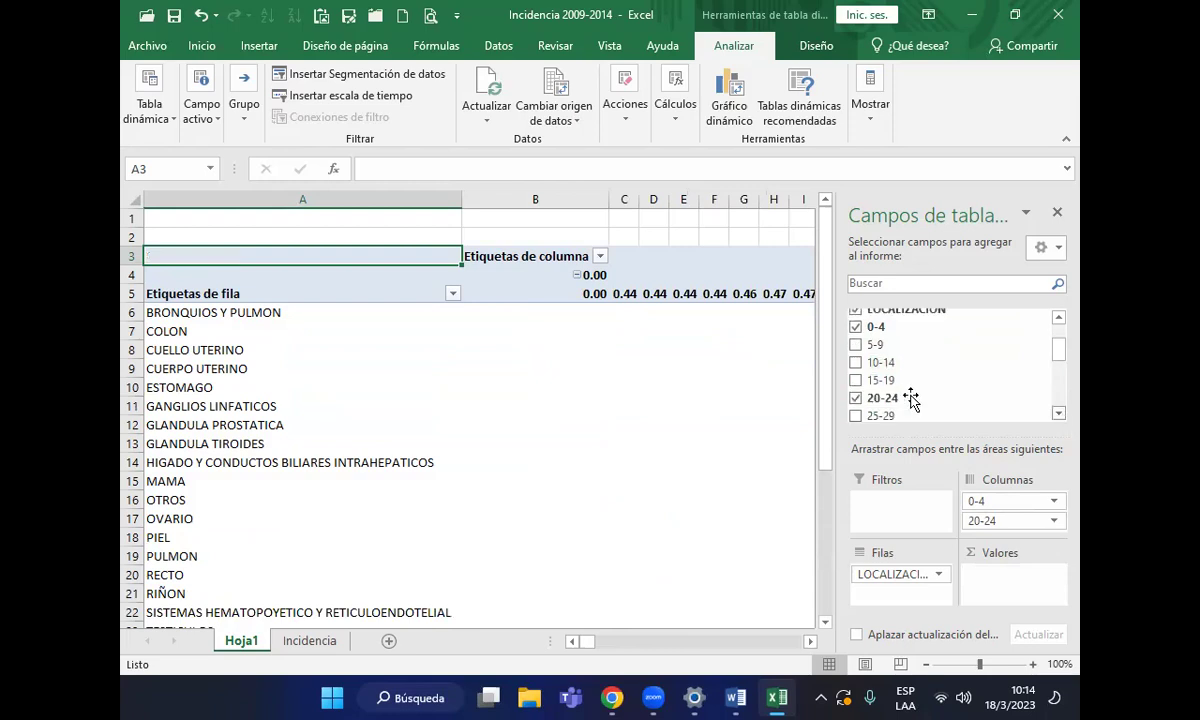
click(857, 399)
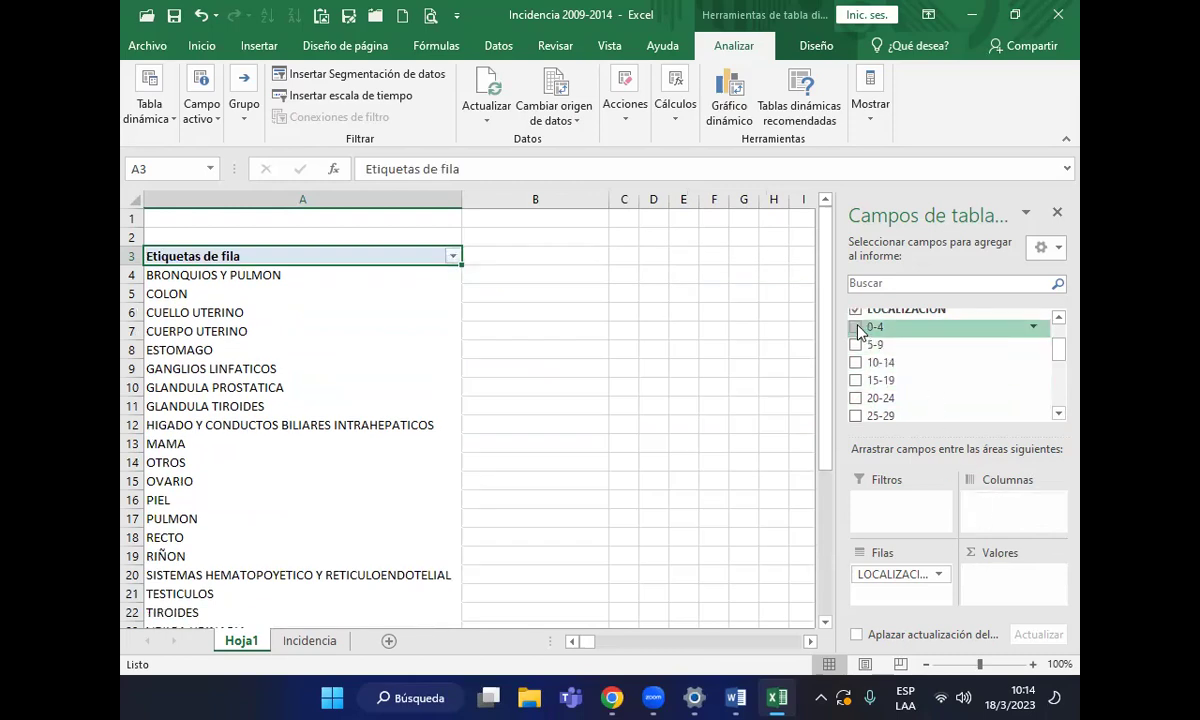
Add the 0-4 age group as a pivot table value and summarize it by average (Promedio)
drag(859, 332, 950, 530)
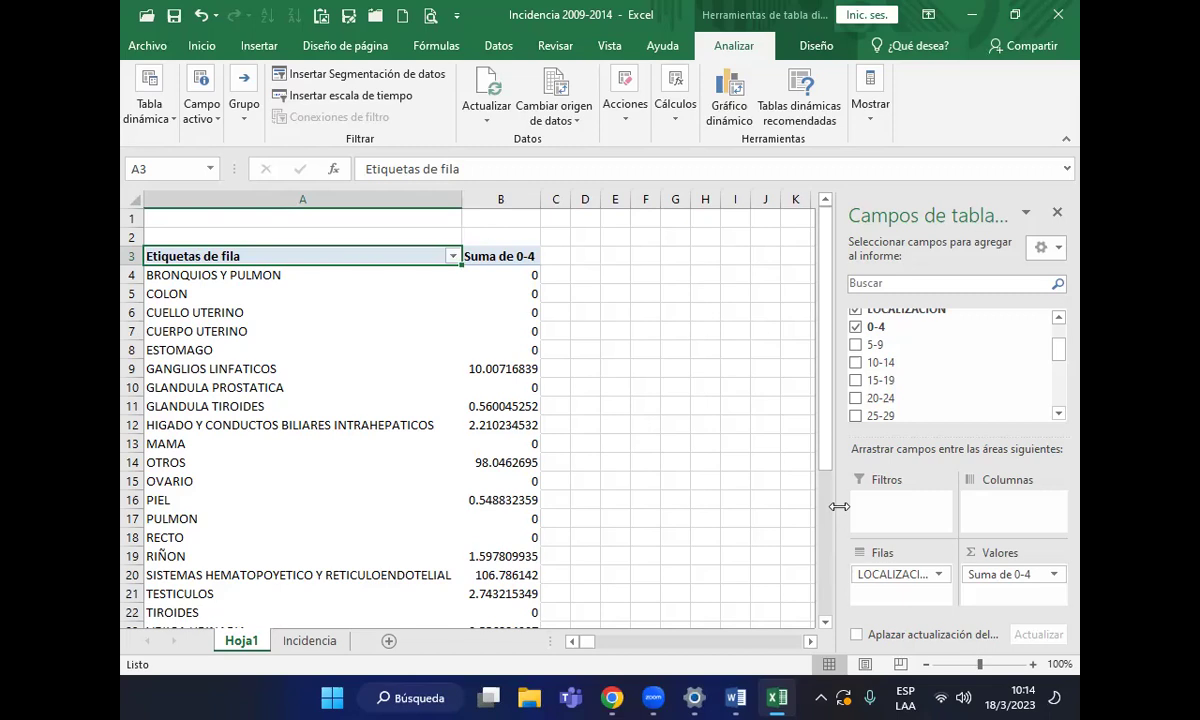
click(1055, 577)
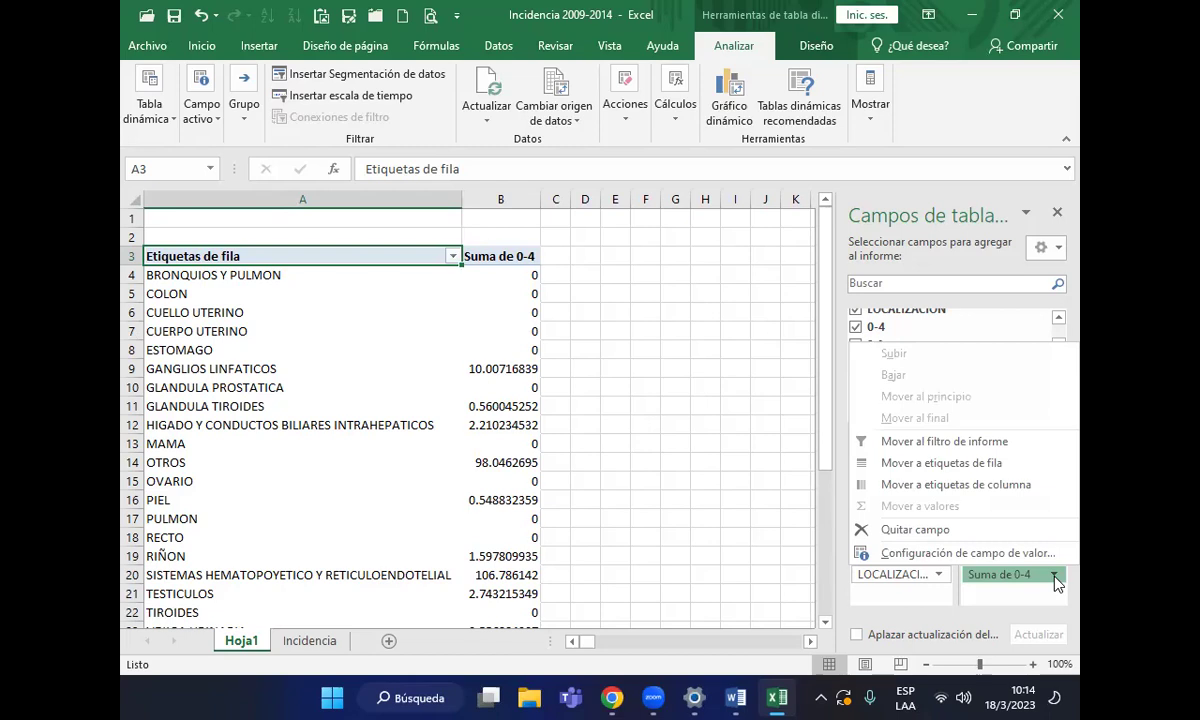
click(1004, 566)
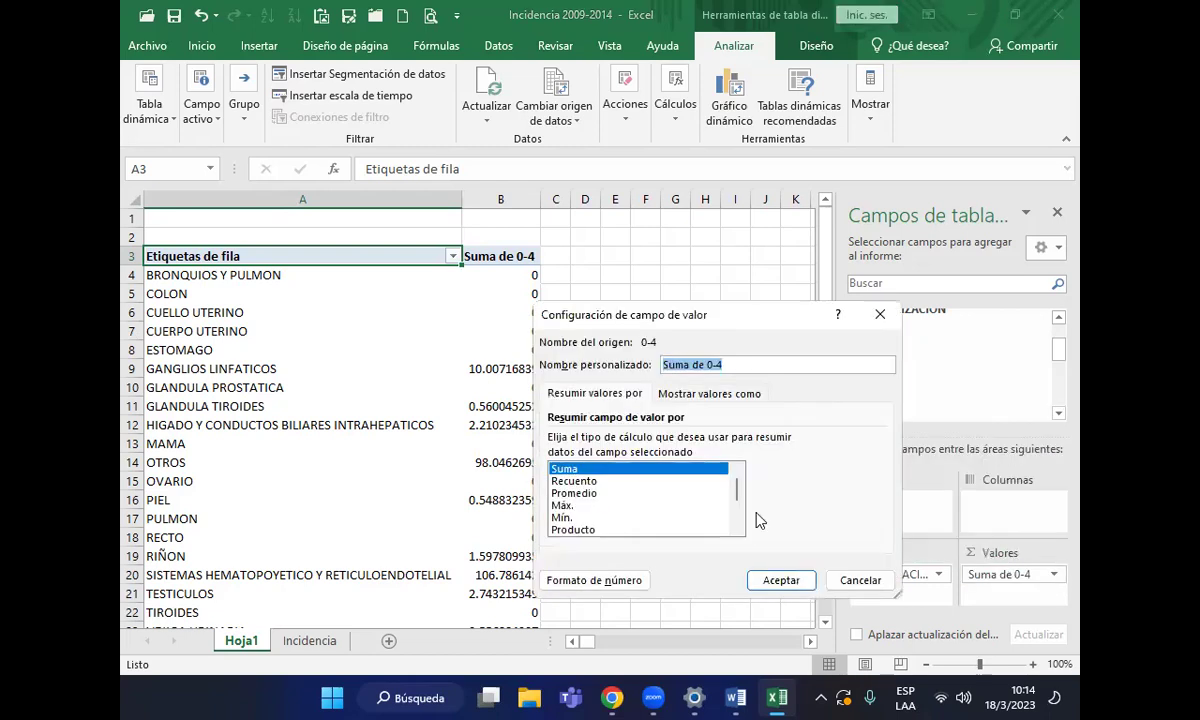
click(591, 493)
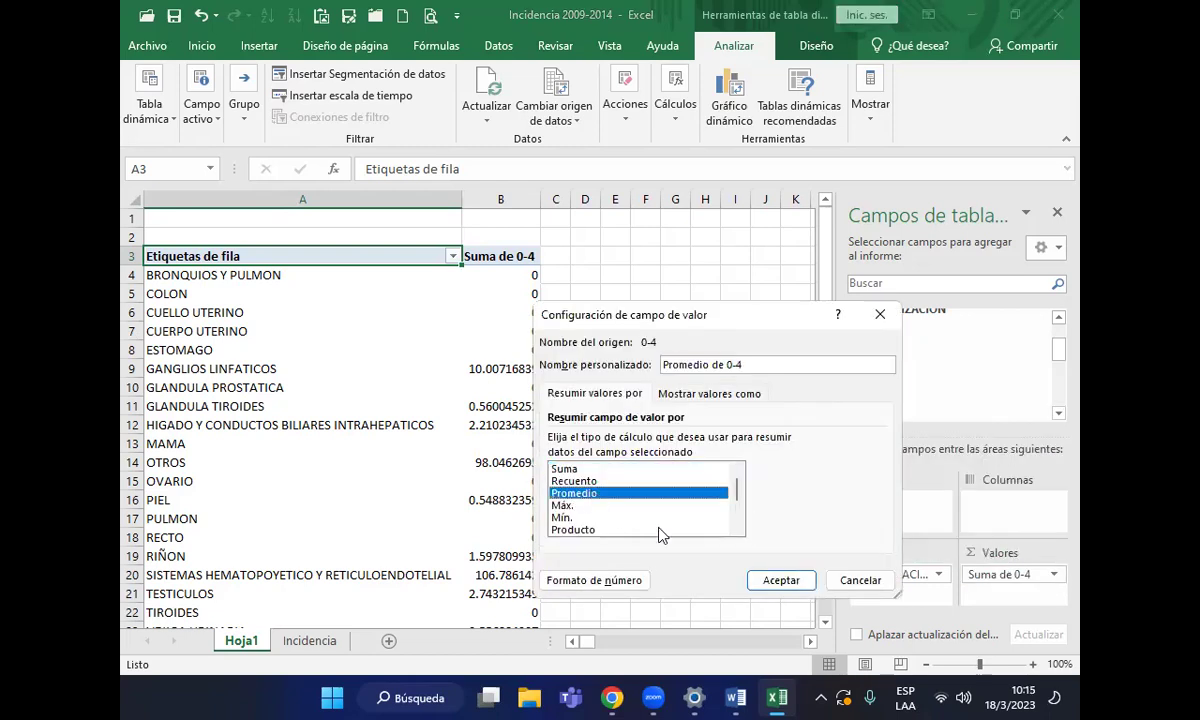
click(790, 584)
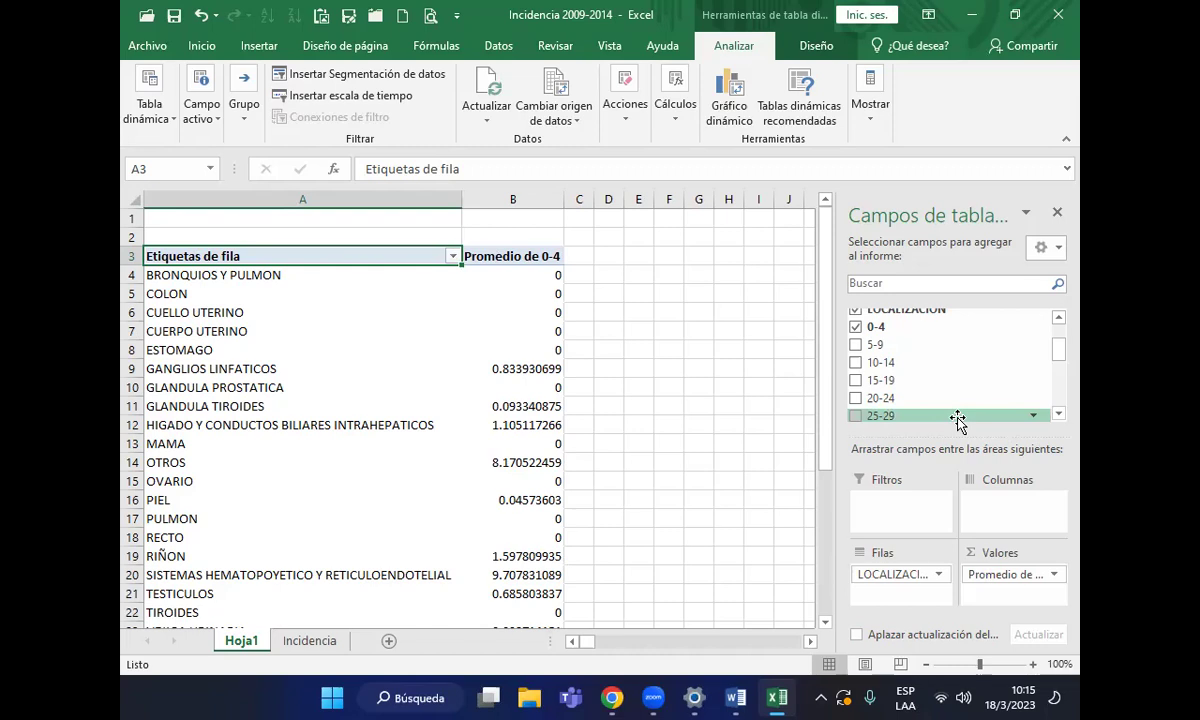
Add the 5-9 age group as a pivot table value and summarize it by average (Promedio)
drag(1060, 356, 1061, 348)
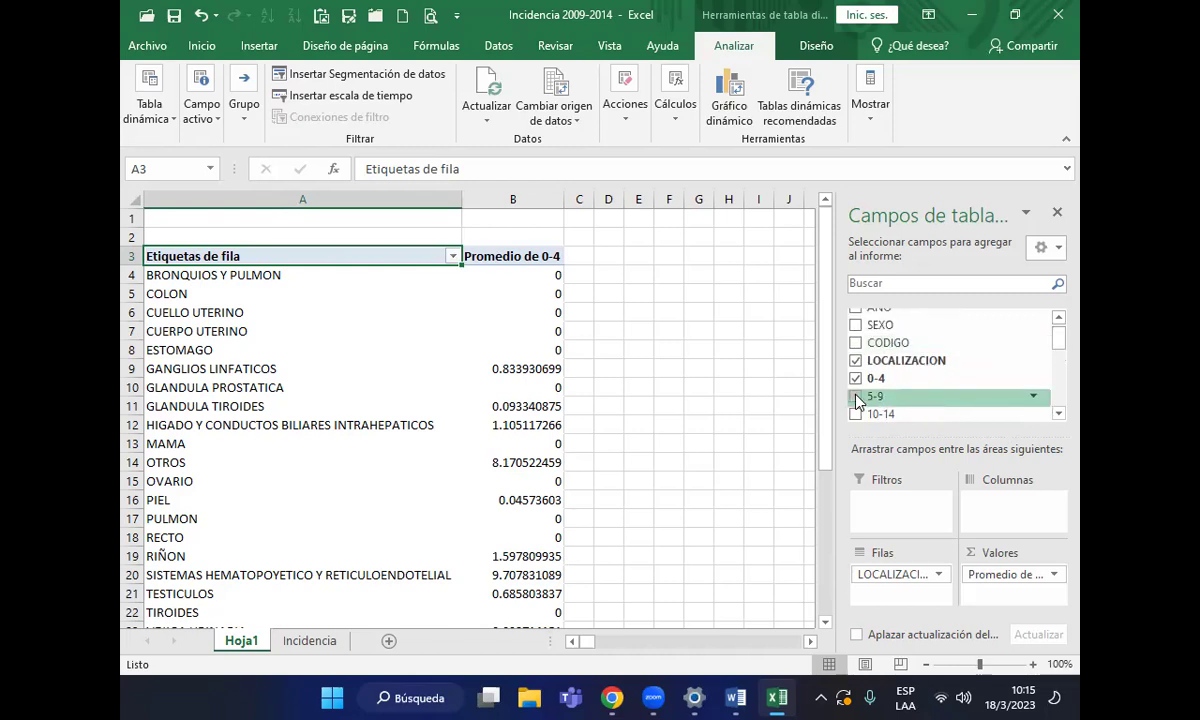
drag(857, 400, 930, 528)
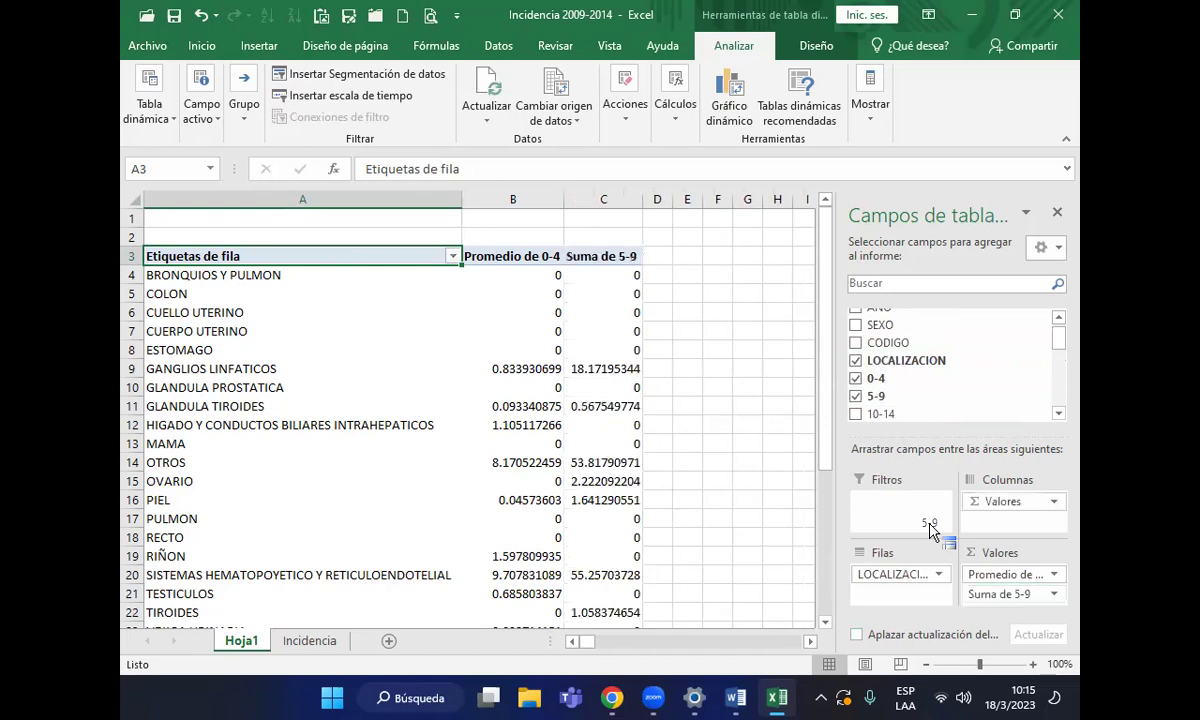
click(1054, 595)
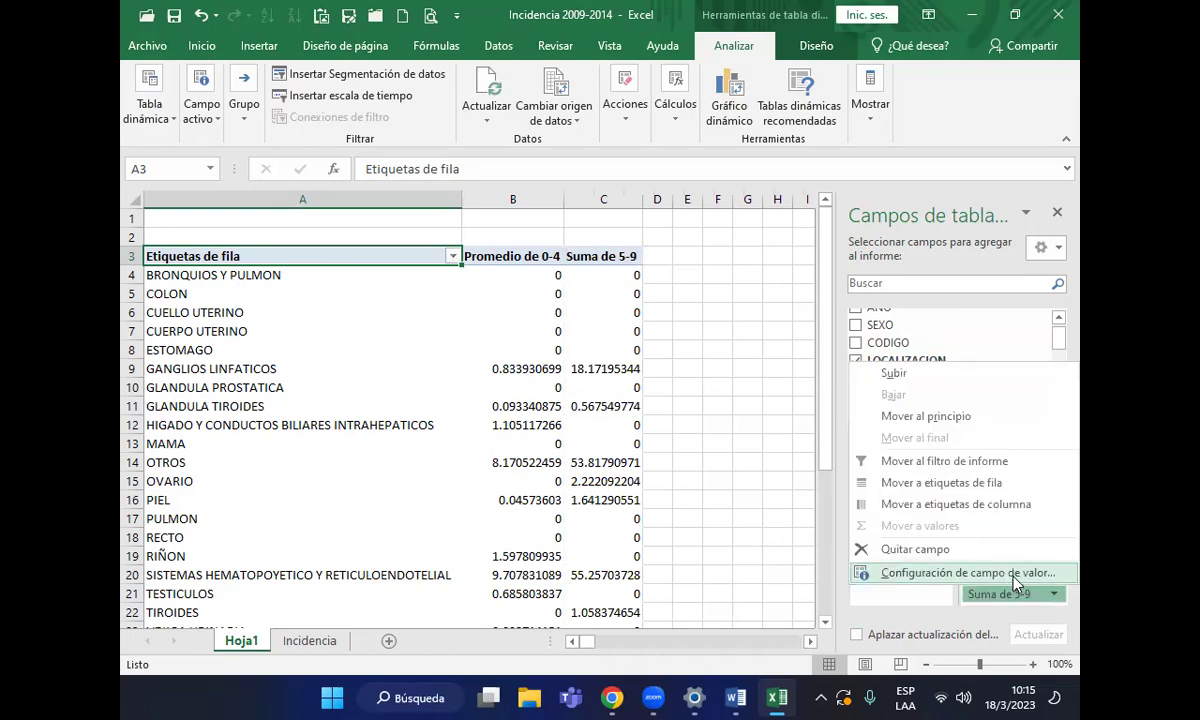
click(1015, 583)
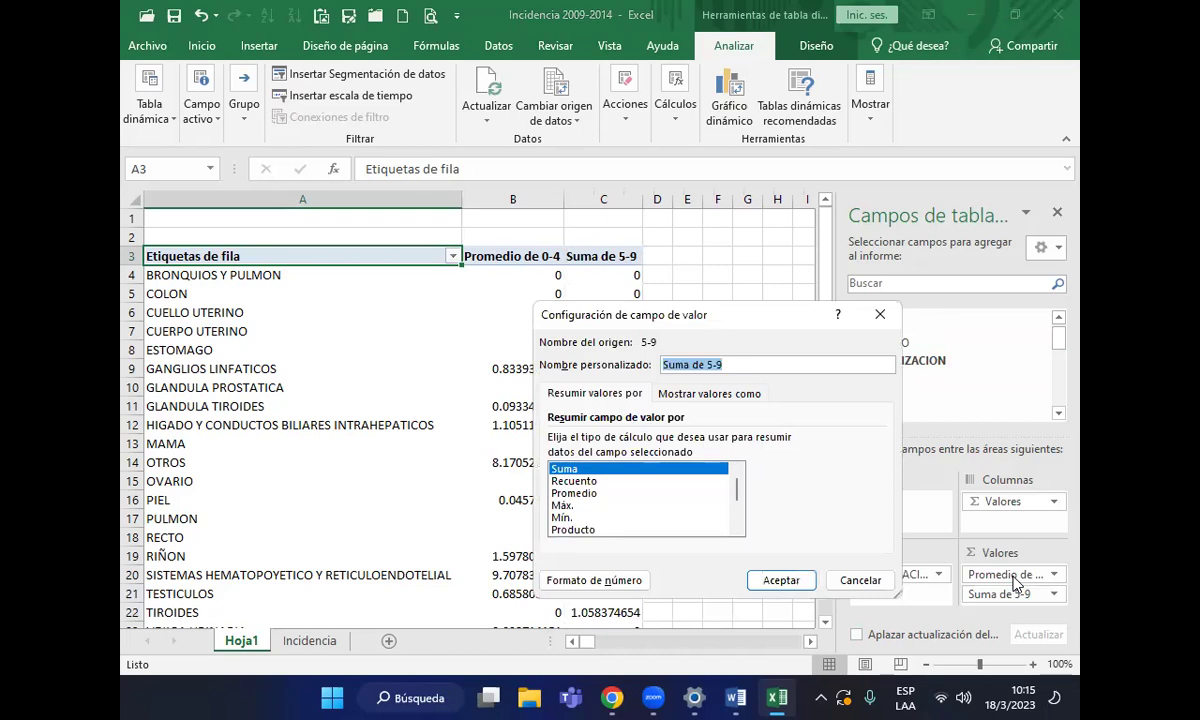
click(578, 493)
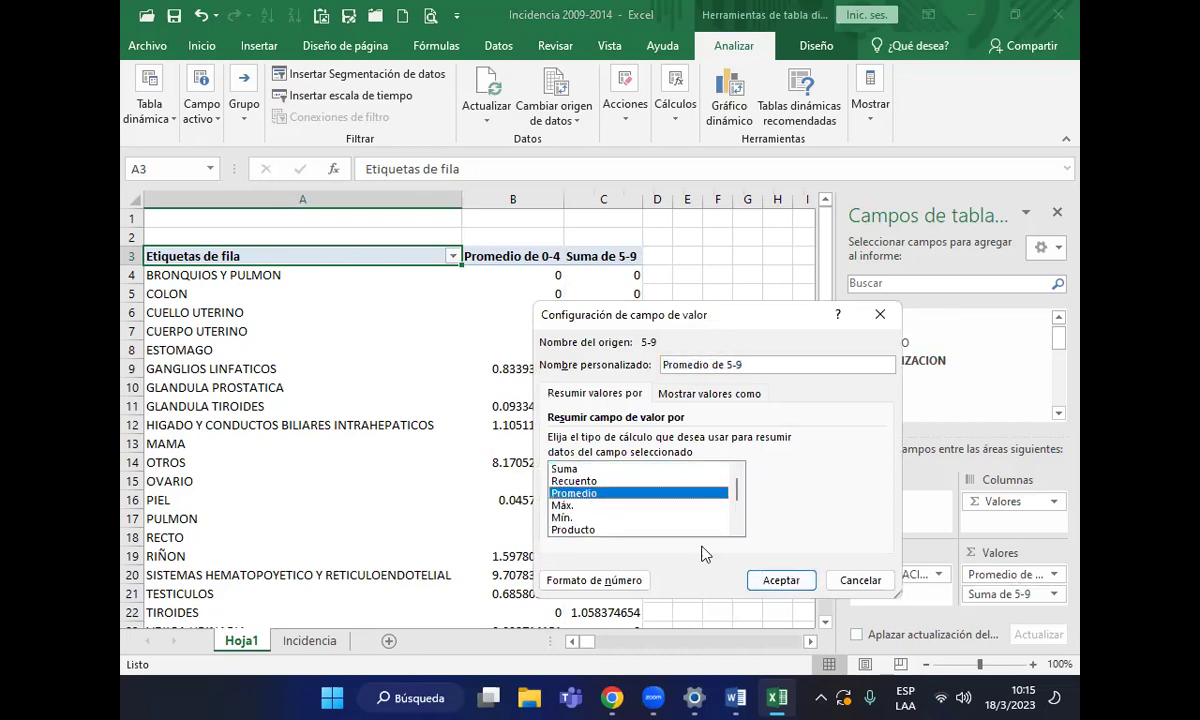
click(782, 581)
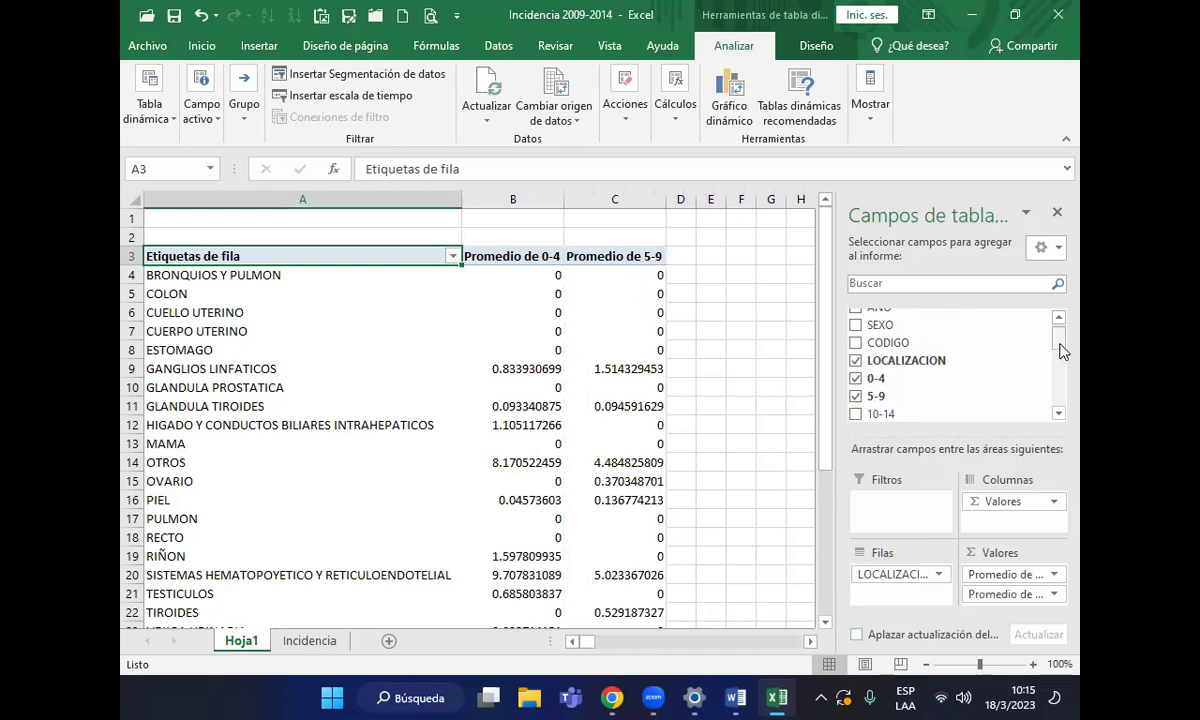
Filter the SEXO field to include only the two MASCULINO entries
scroll(1000, 328, down, 1)
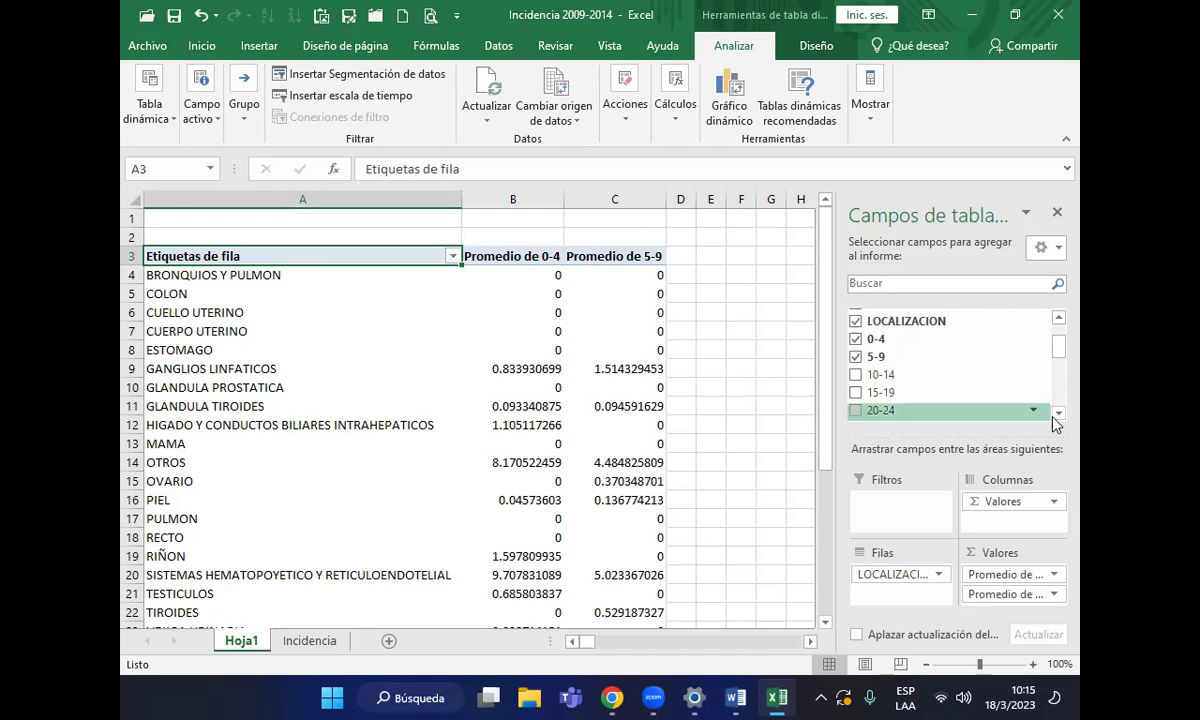
drag(1063, 348, 1061, 338)
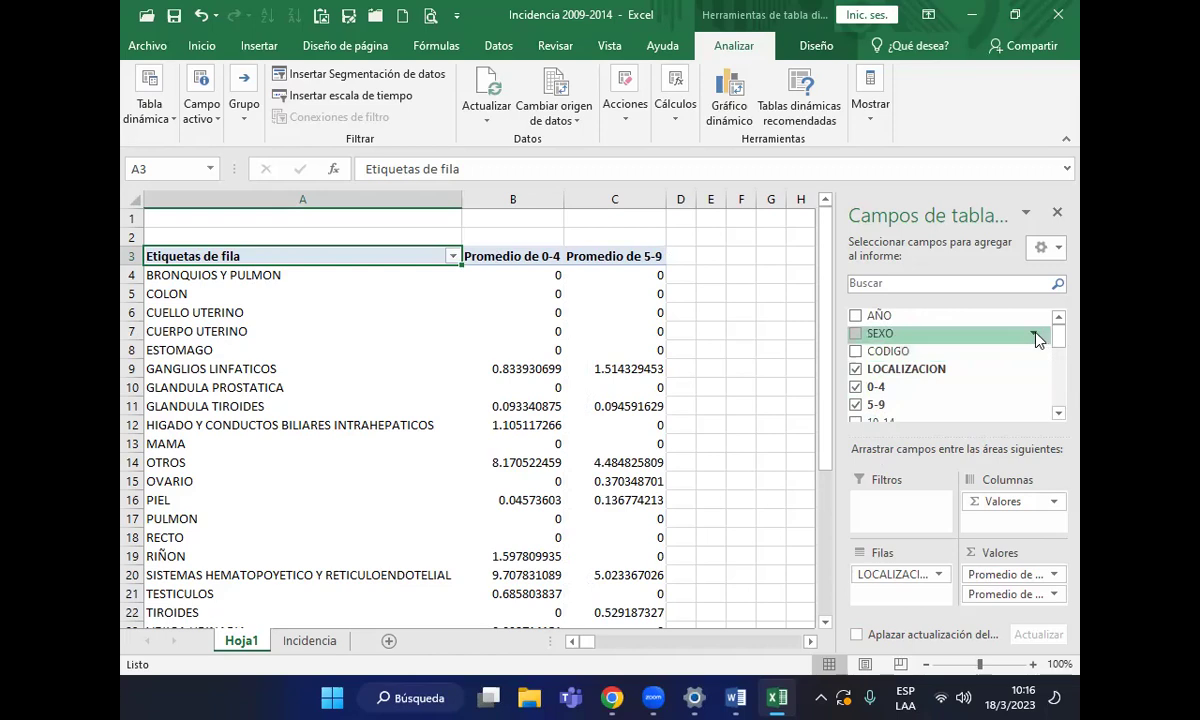
click(1034, 335)
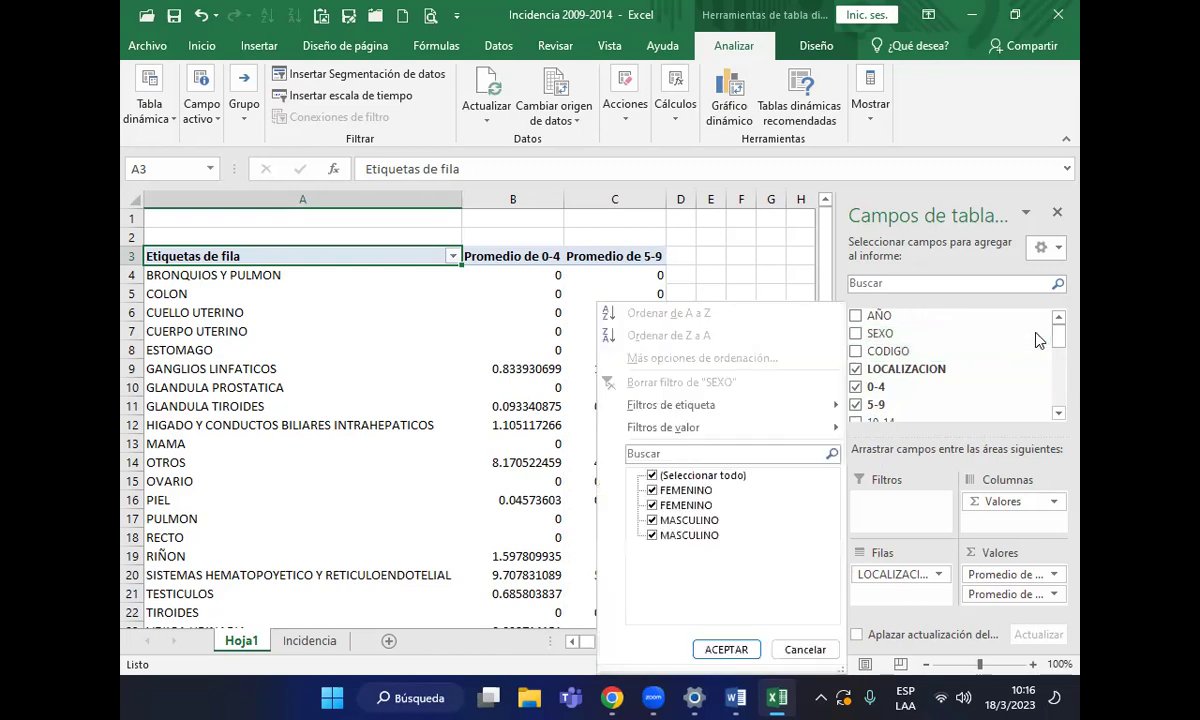
click(651, 520)
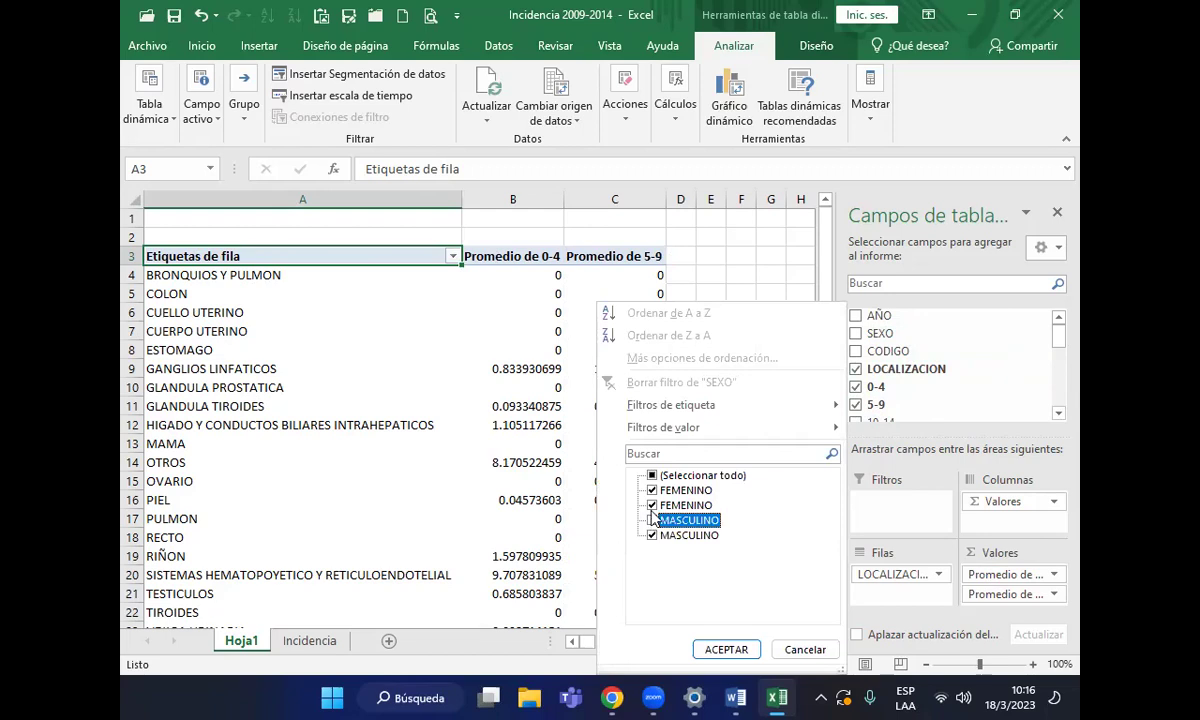
click(653, 477)
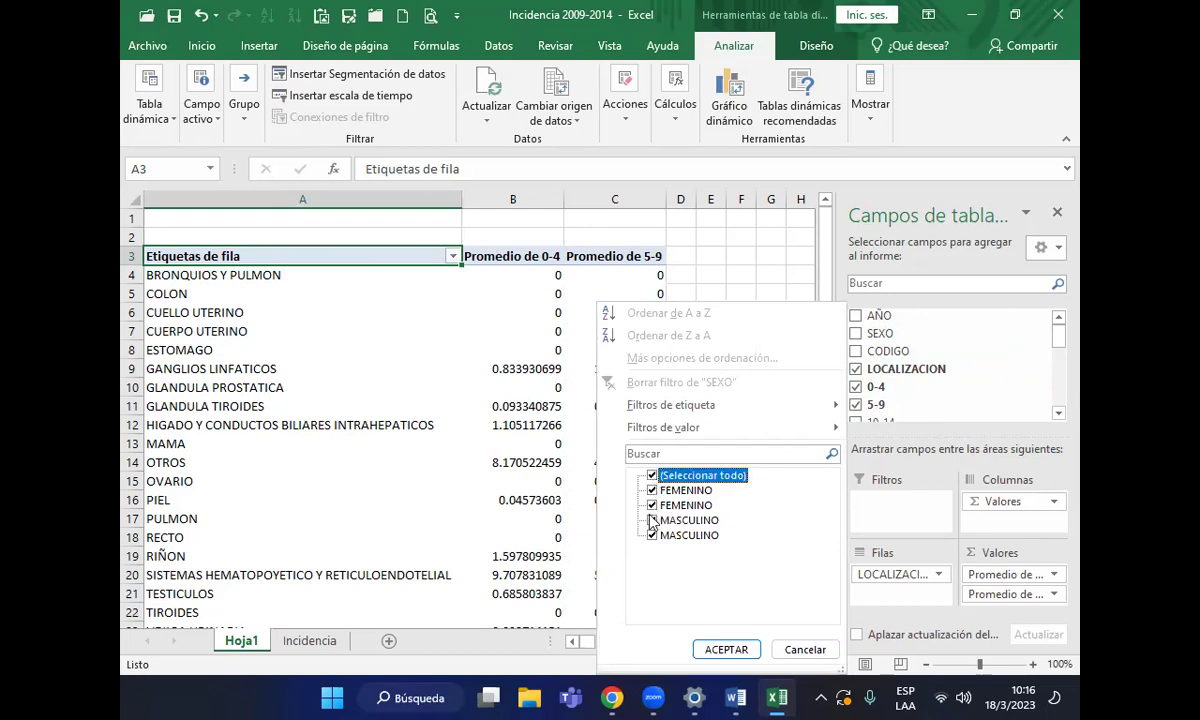
click(651, 522)
click(651, 522)
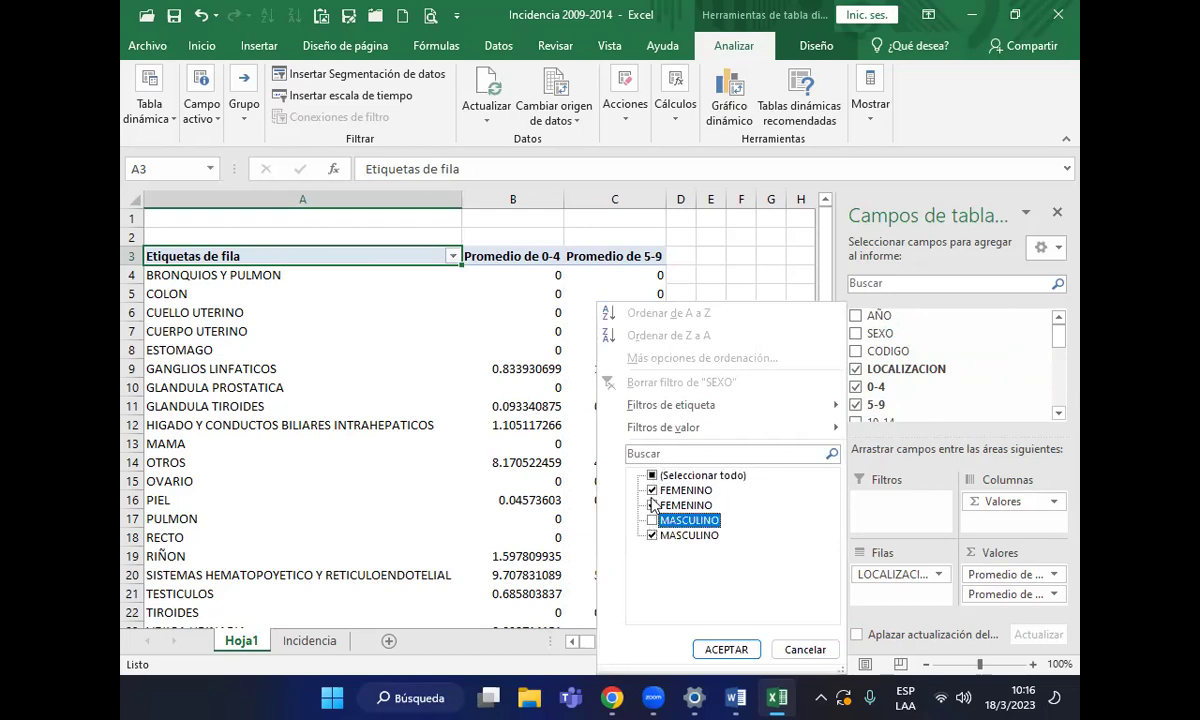
click(653, 505)
click(652, 490)
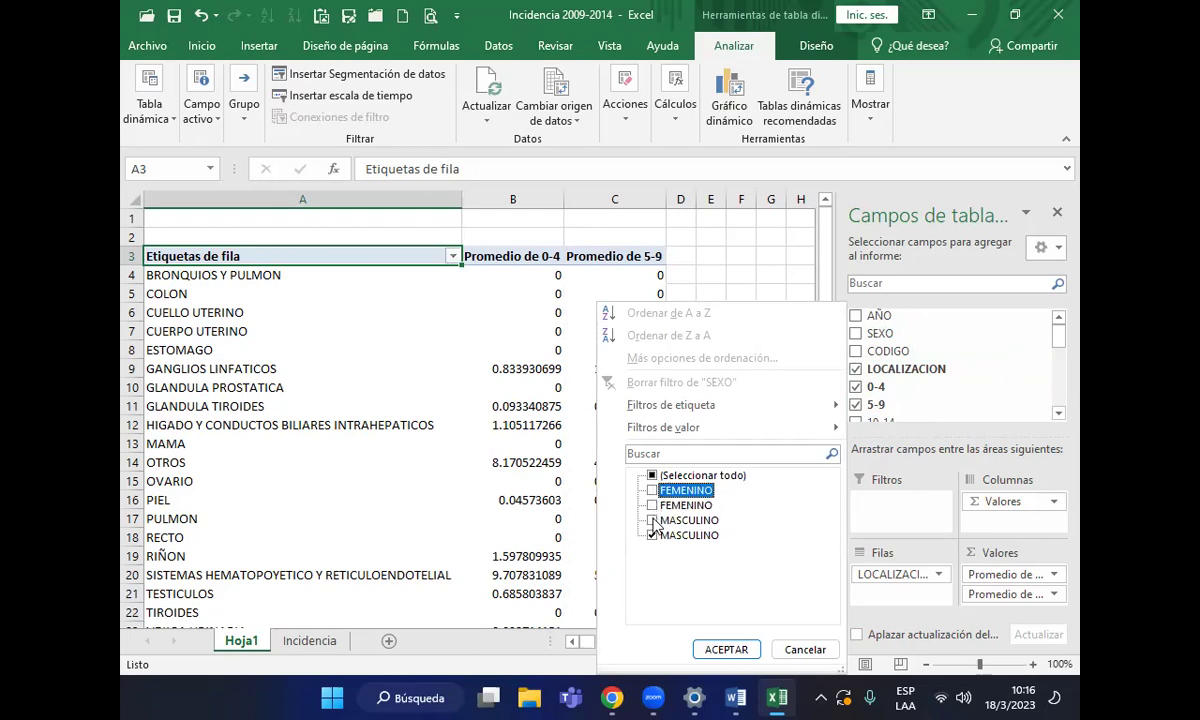
click(651, 520)
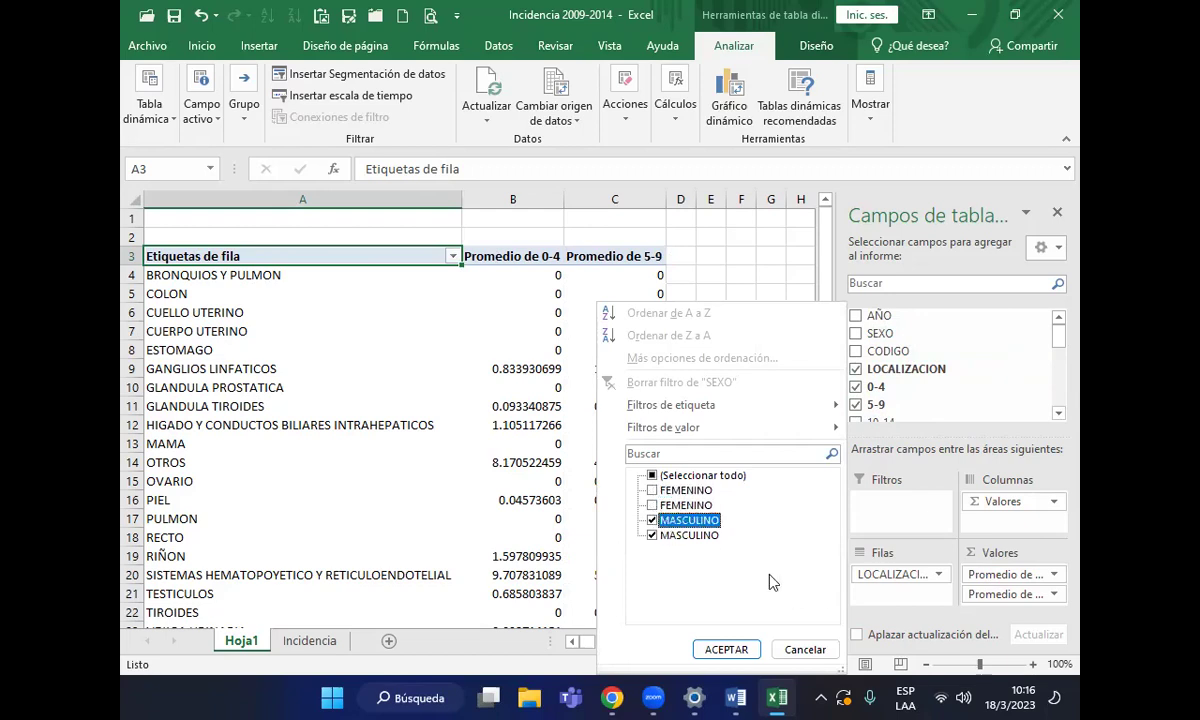
click(726, 650)
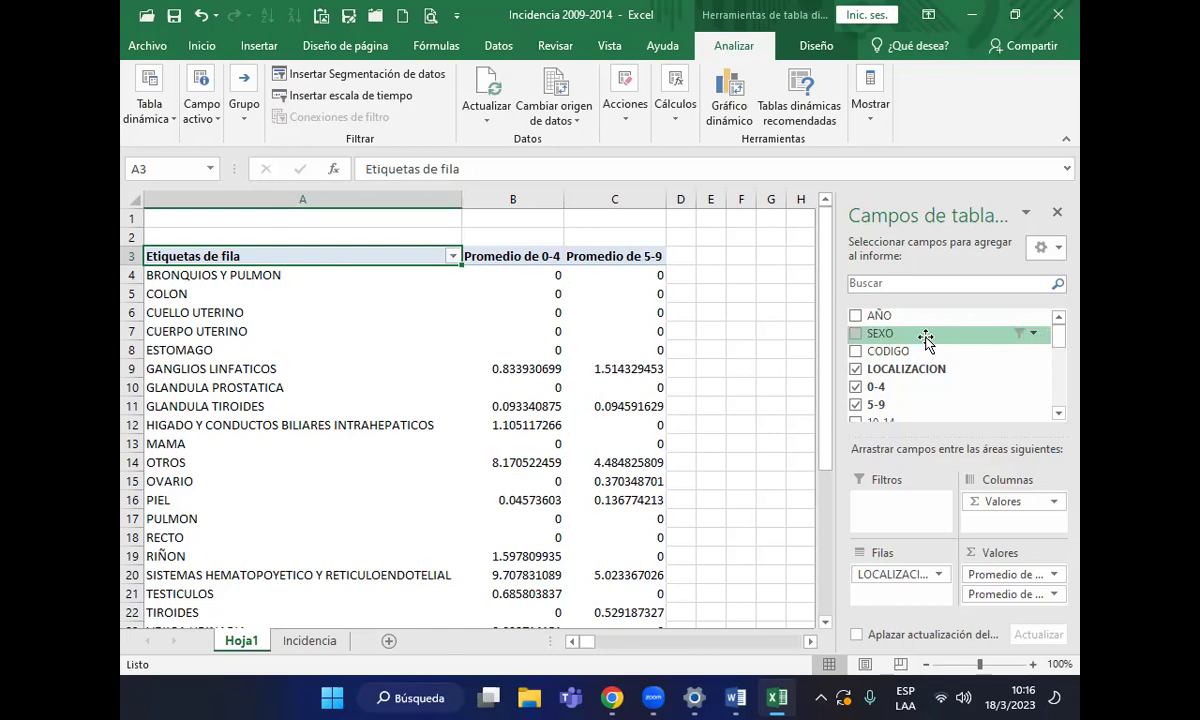
Place SEXO as the pivot table's report filter and check the 0-4 averages for SISTEMAS HEMATOPOYETICO Y RETICULOENDOTELIAL and OTROS
drag(926, 341, 911, 519)
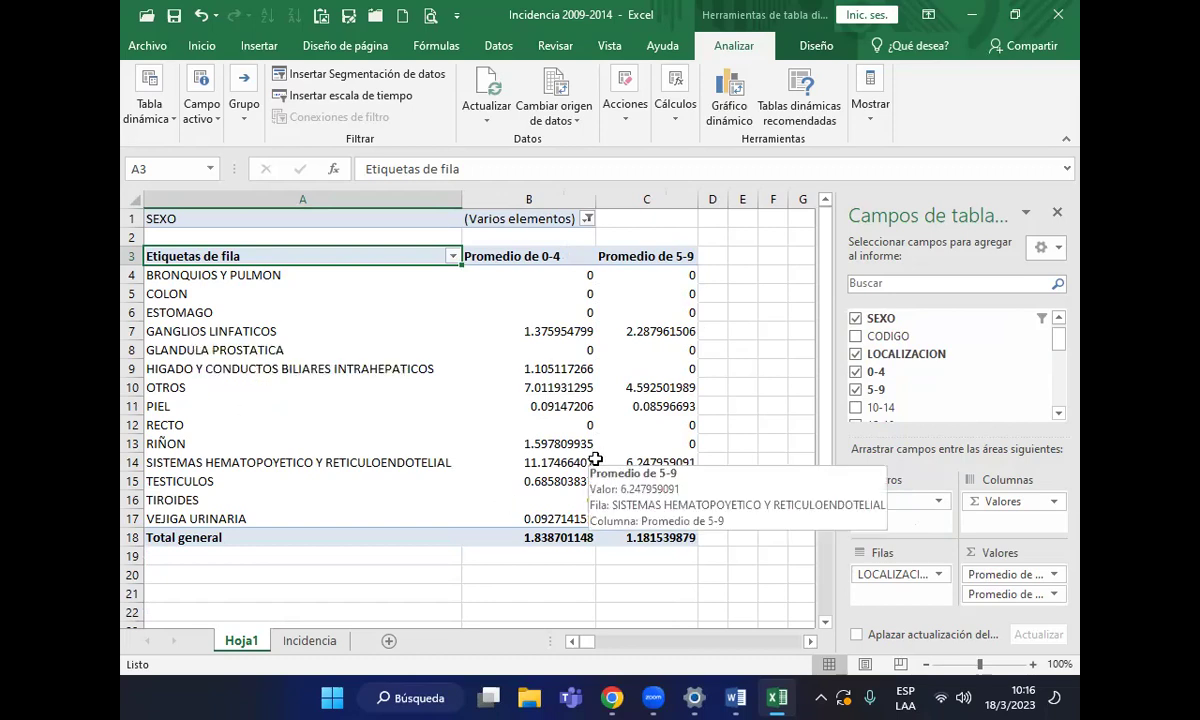
click(540, 468)
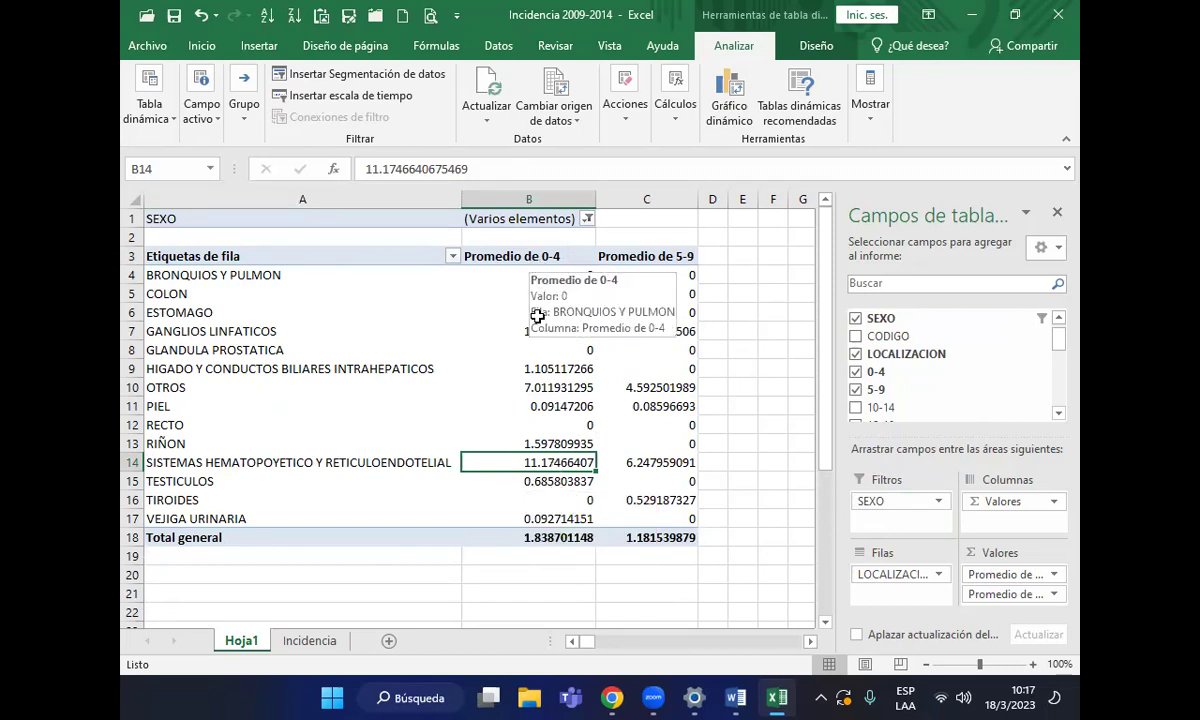
click(548, 387)
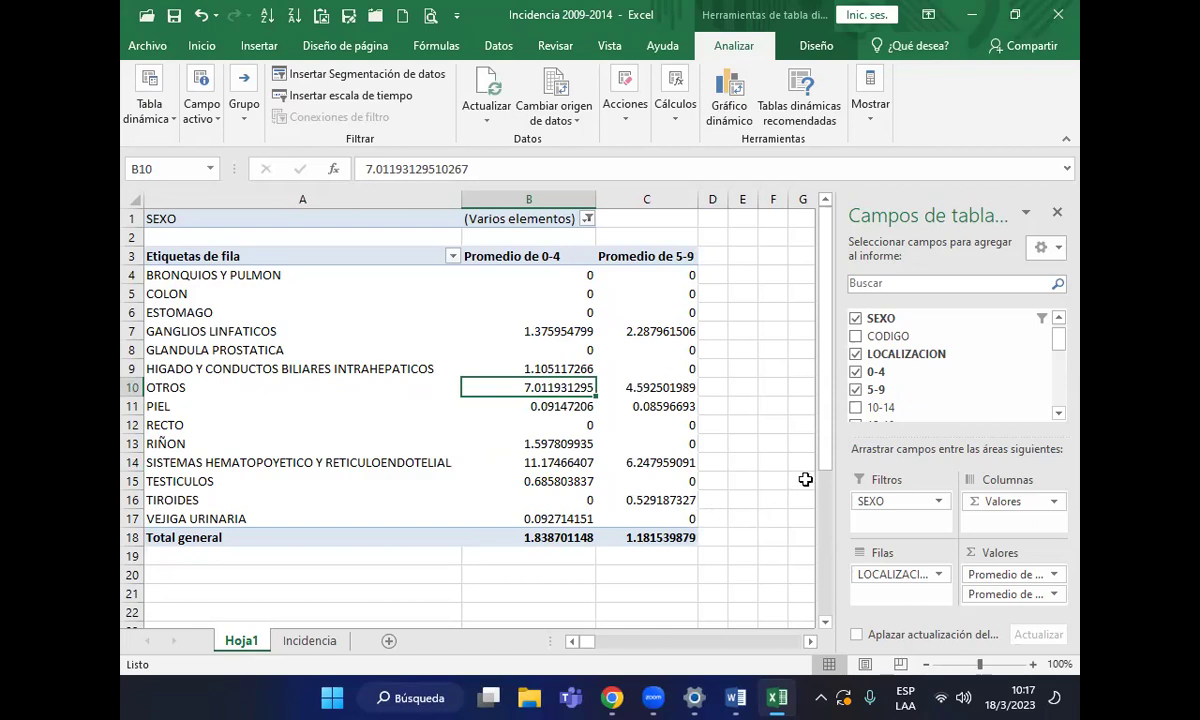
Add the 10-14 and 15-19 age groups as pivot table values
click(1060, 414)
click(1060, 414)
click(1060, 414)
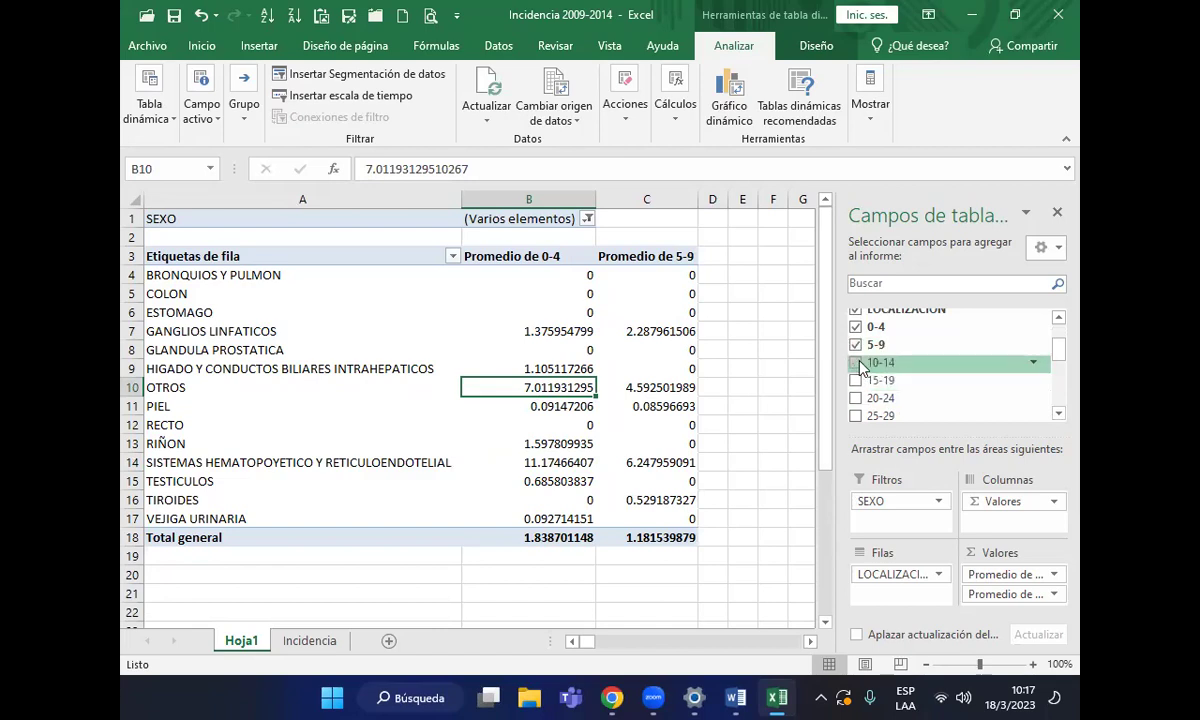
drag(860, 367, 1062, 602)
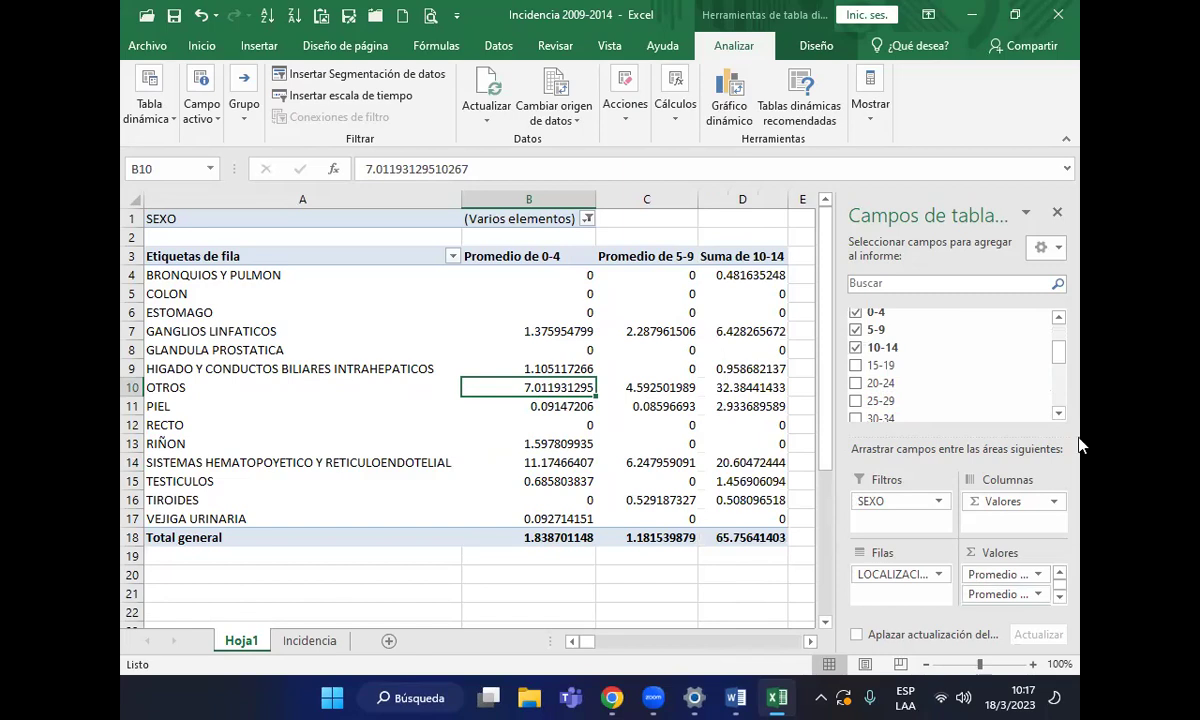
click(1061, 598)
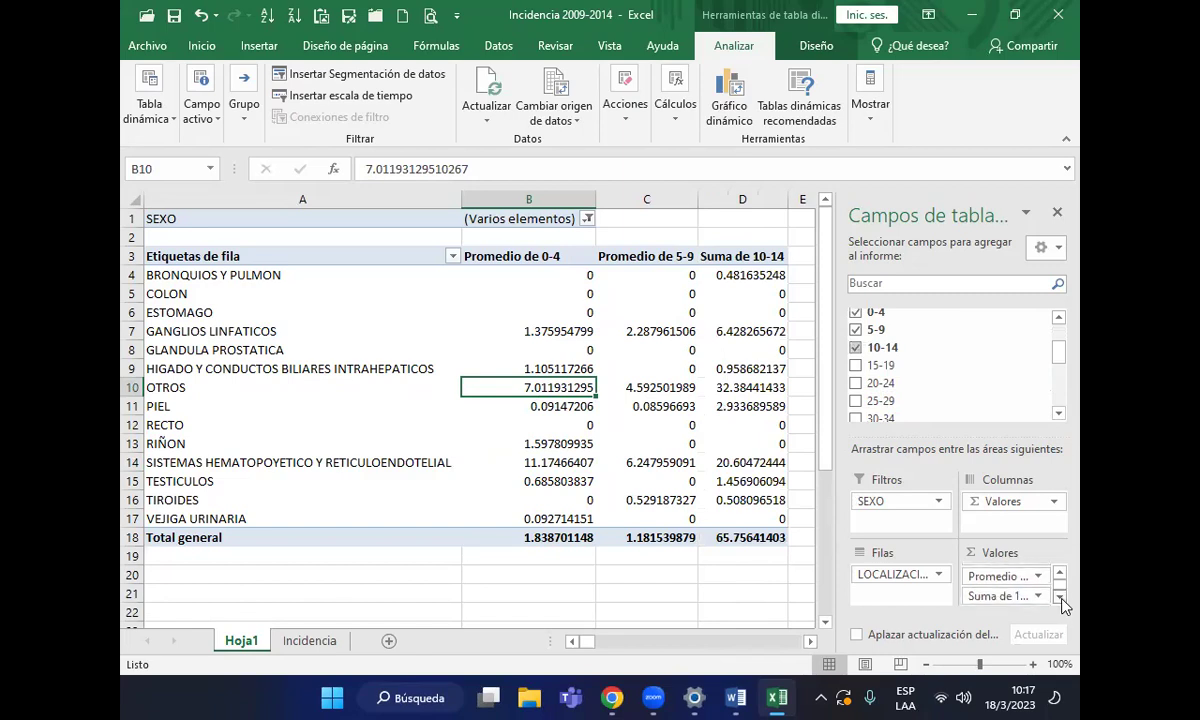
drag(878, 352, 995, 590)
click(1059, 598)
click(810, 643)
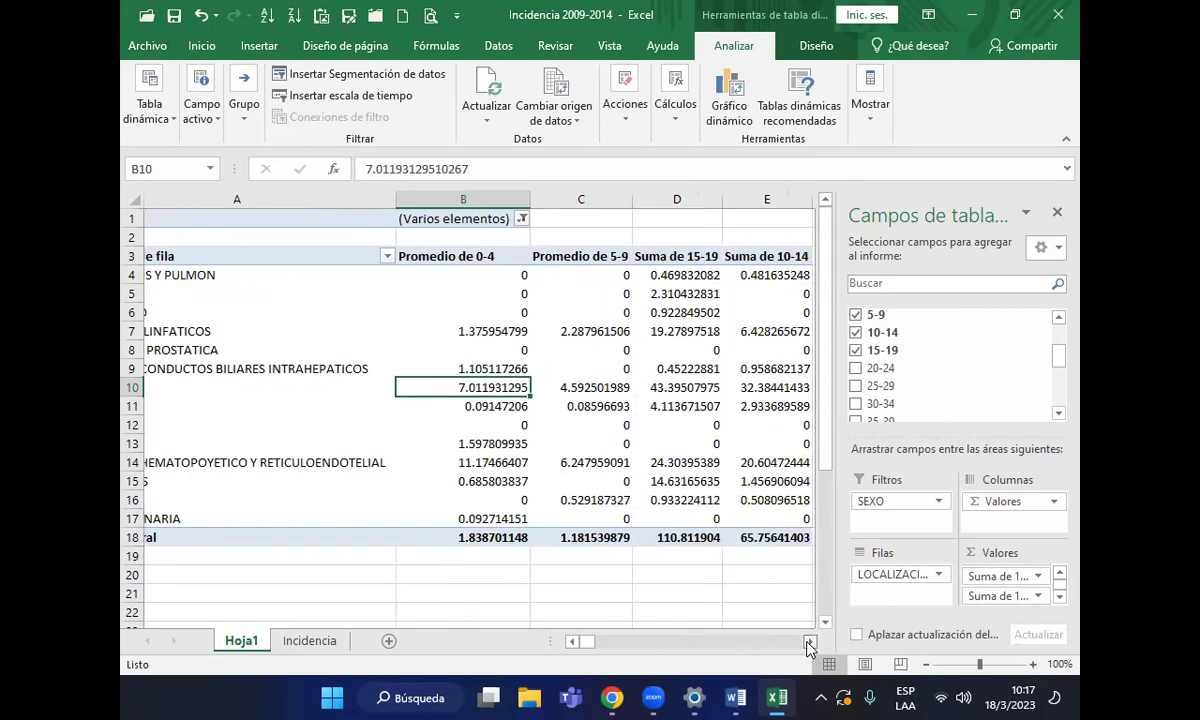
click(808, 643)
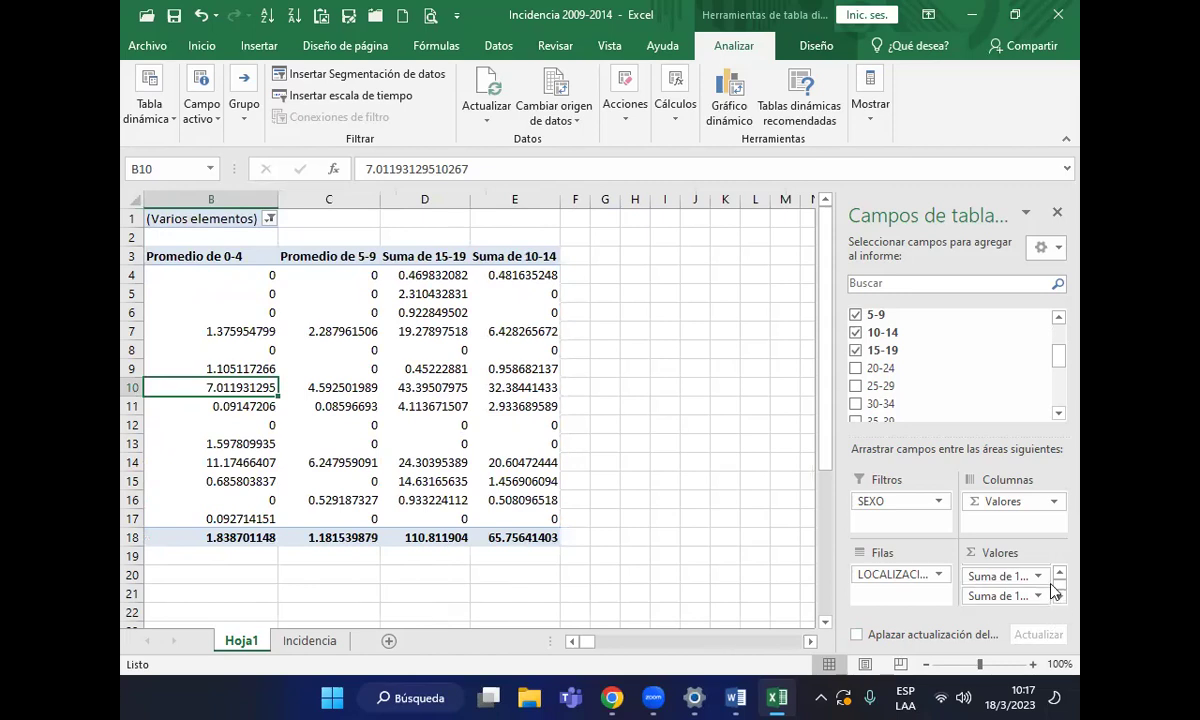
Try to rearrange the 5-9, 10-14 and 15-19 value fields into age order
scroll(1052, 590, up, 1)
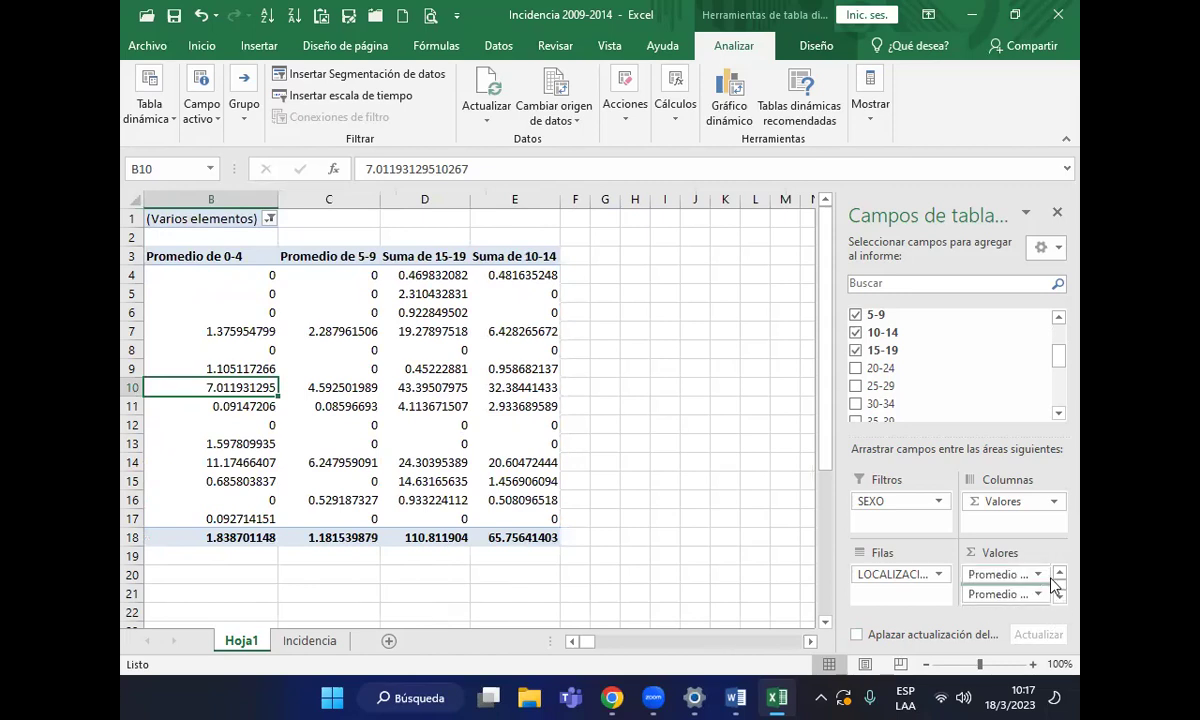
drag(1052, 585, 1052, 585)
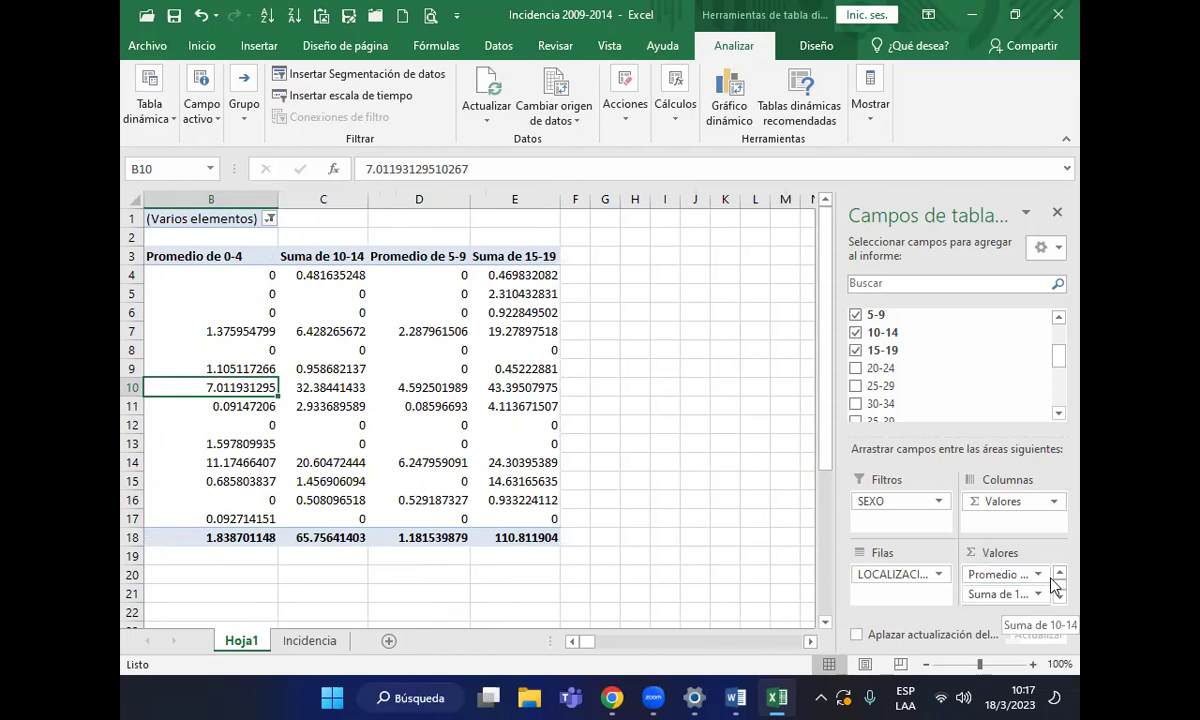
click(1059, 597)
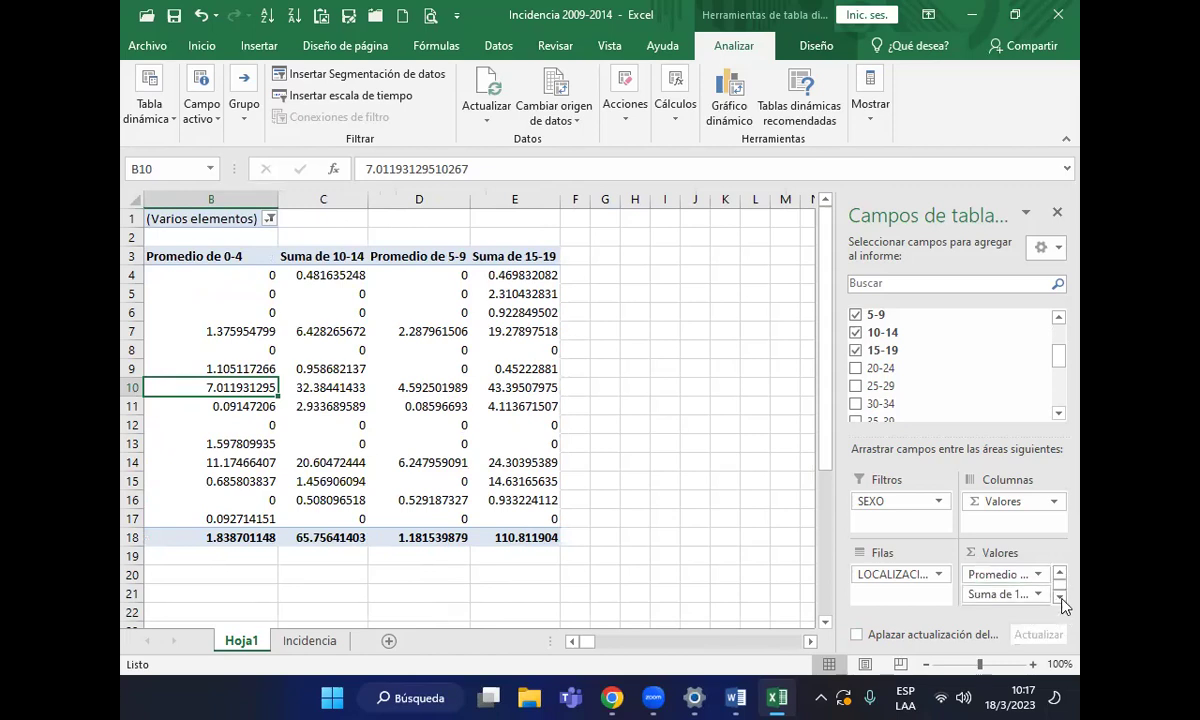
drag(1059, 600, 1059, 600)
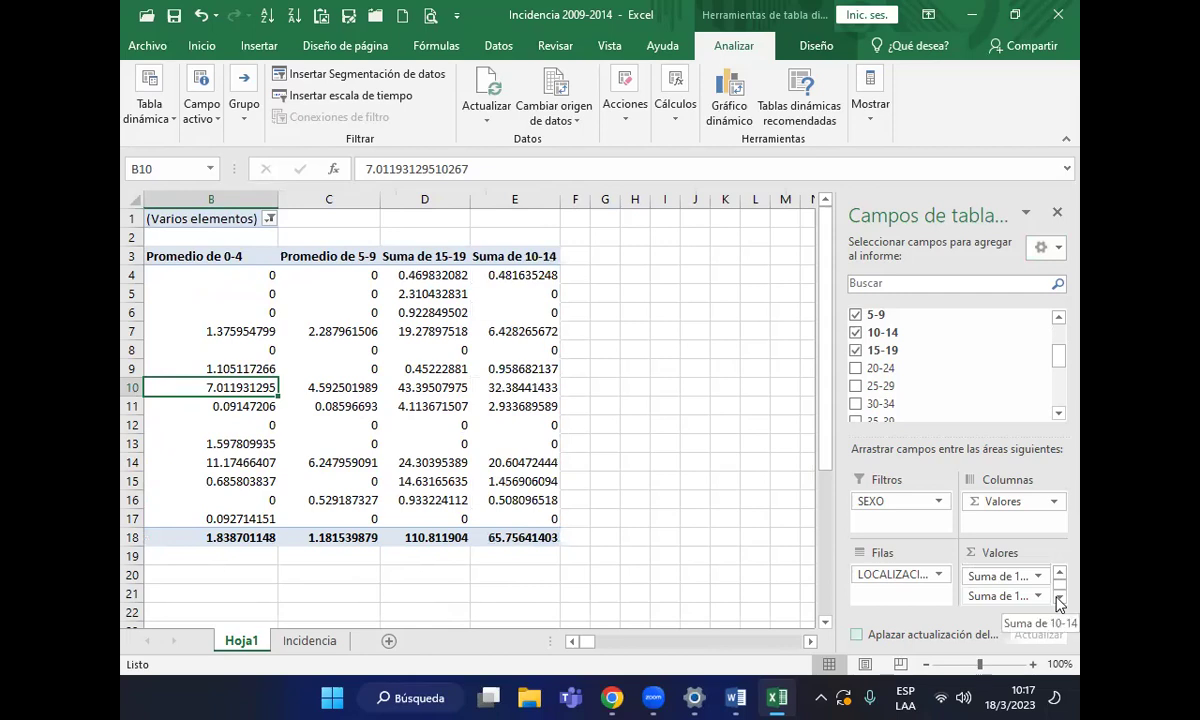
drag(1012, 617, 1012, 617)
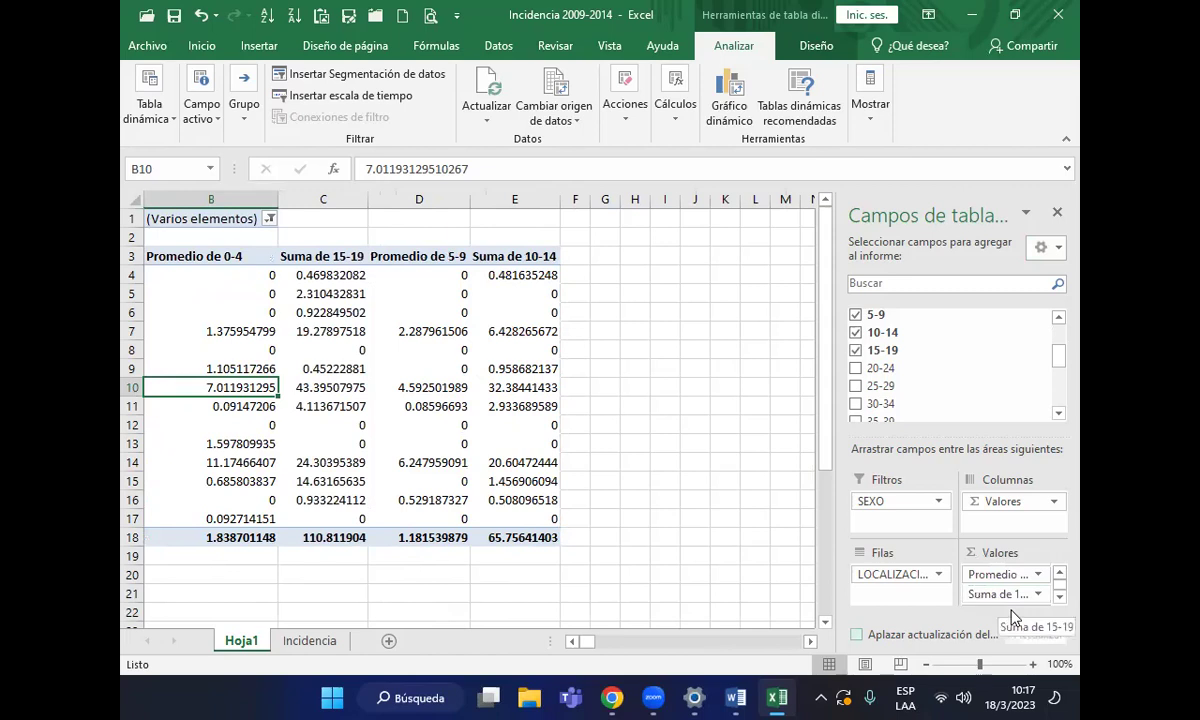
click(1061, 576)
click(1060, 597)
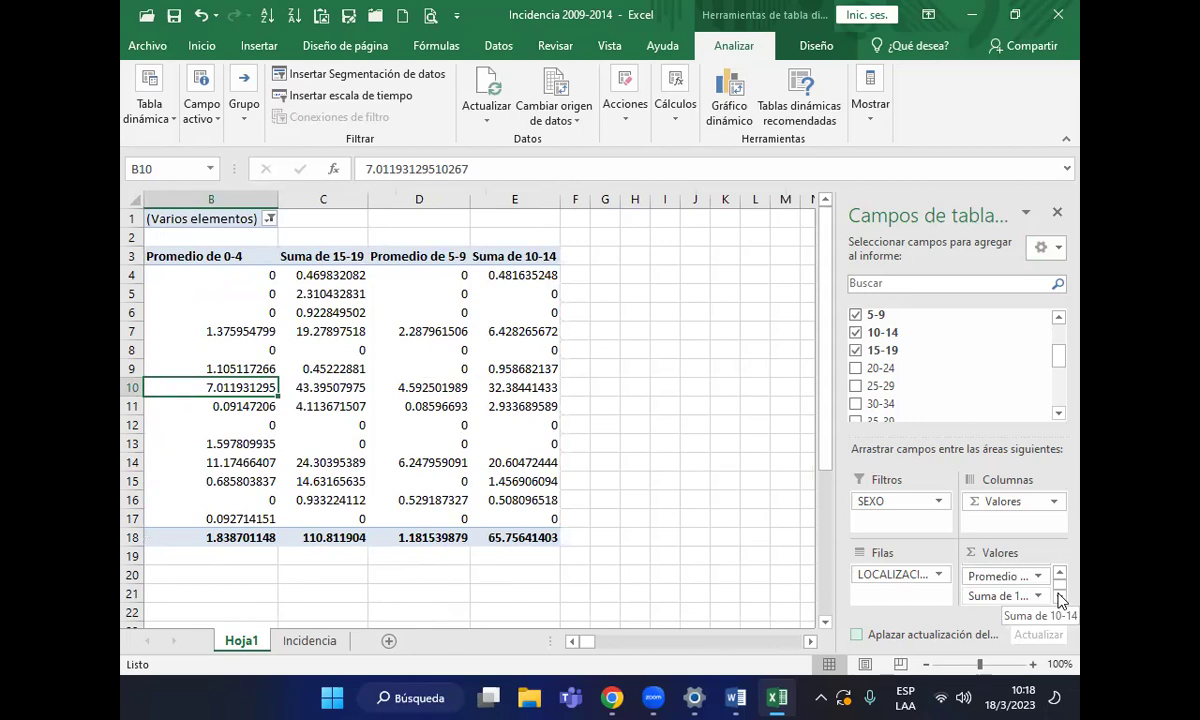
click(1060, 597)
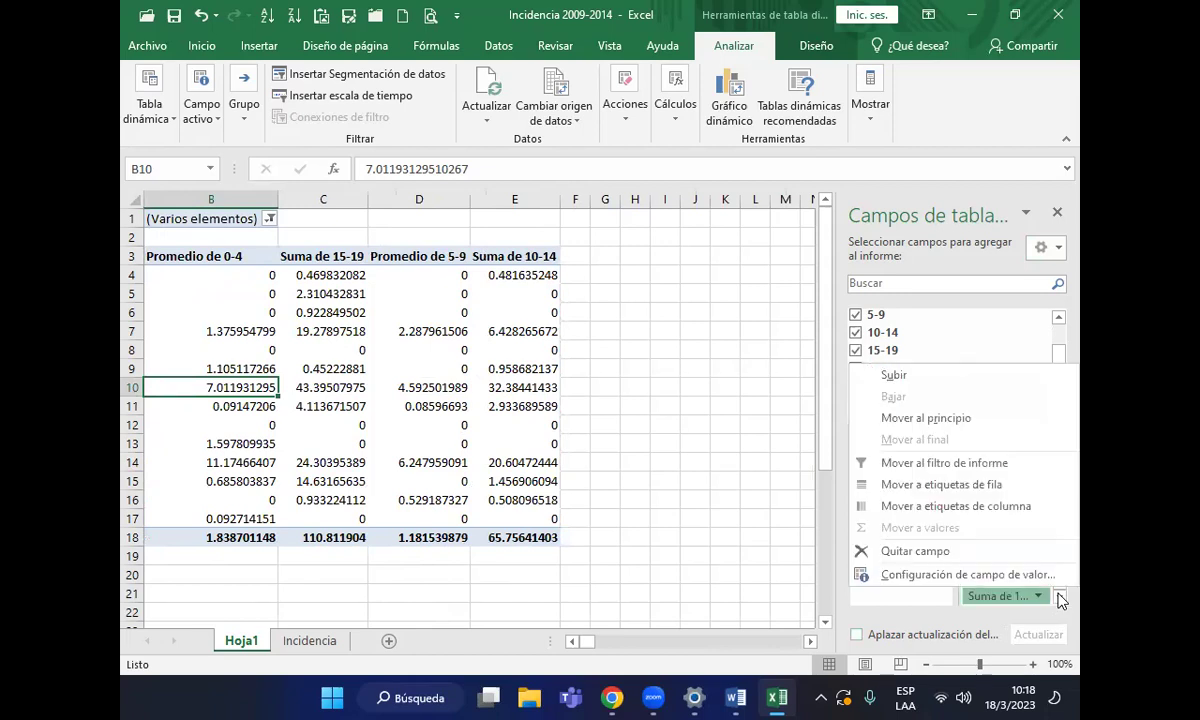
click(1060, 598)
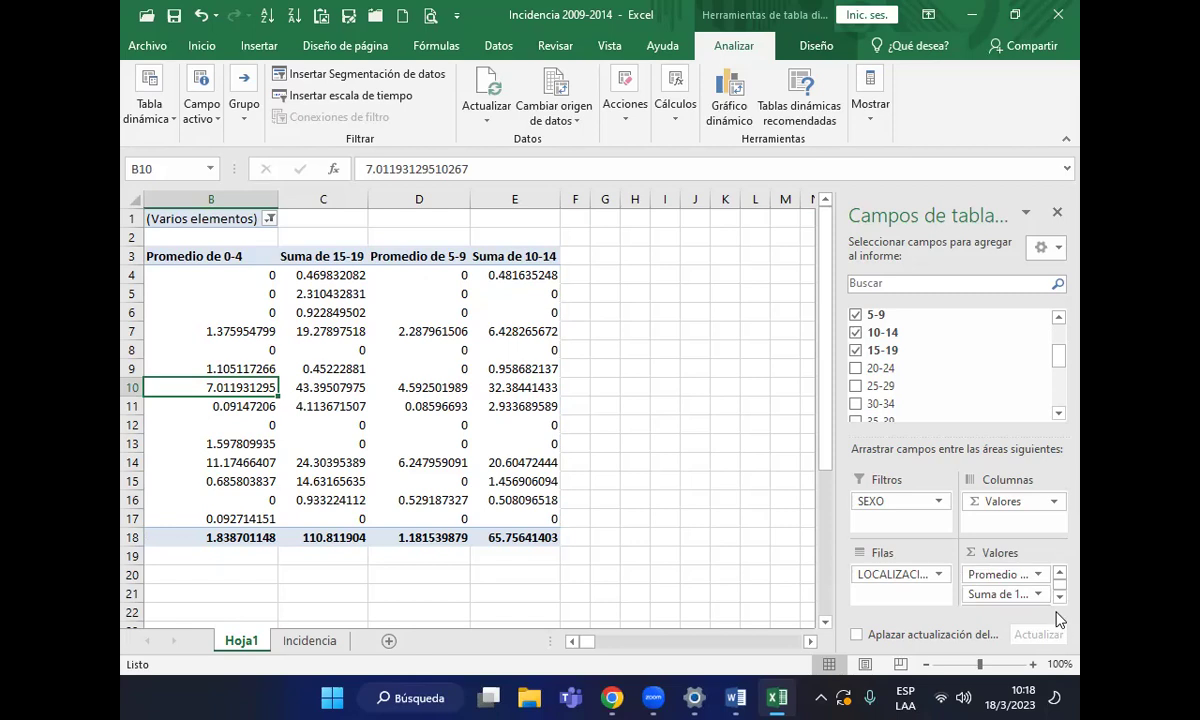
Remove the 5-9, 10-14, 15-19 and 0-4 fields from the pivot table's values
click(1059, 597)
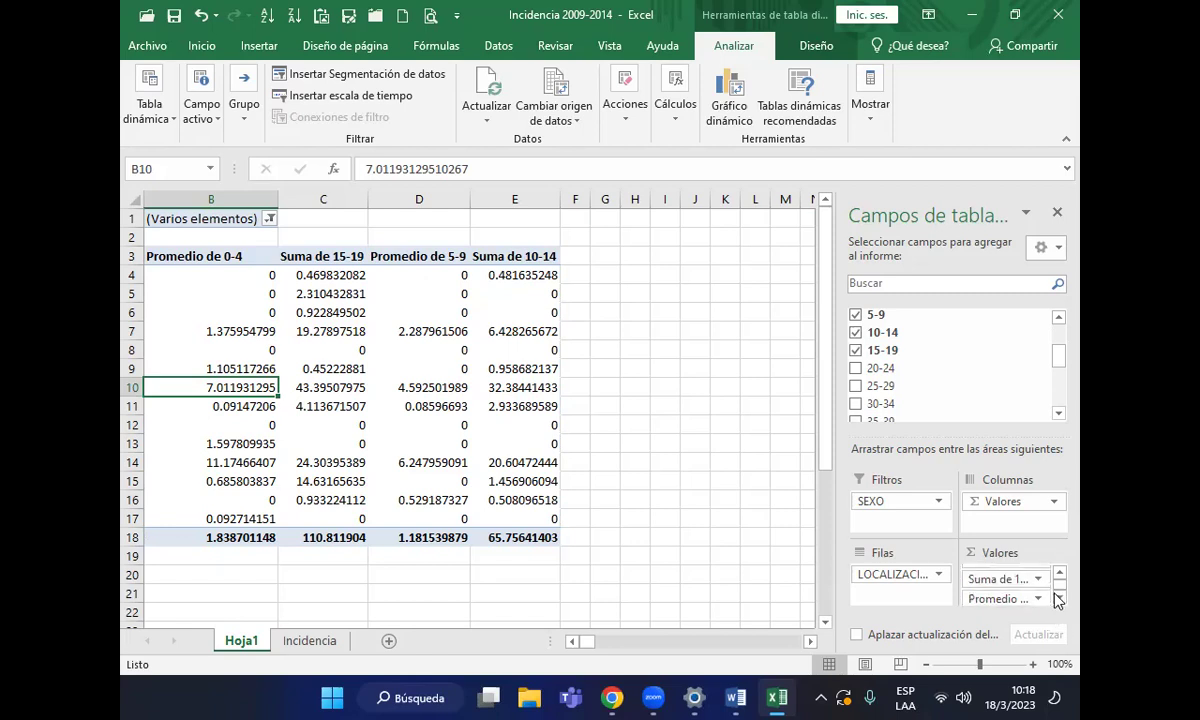
click(1040, 598)
click(905, 555)
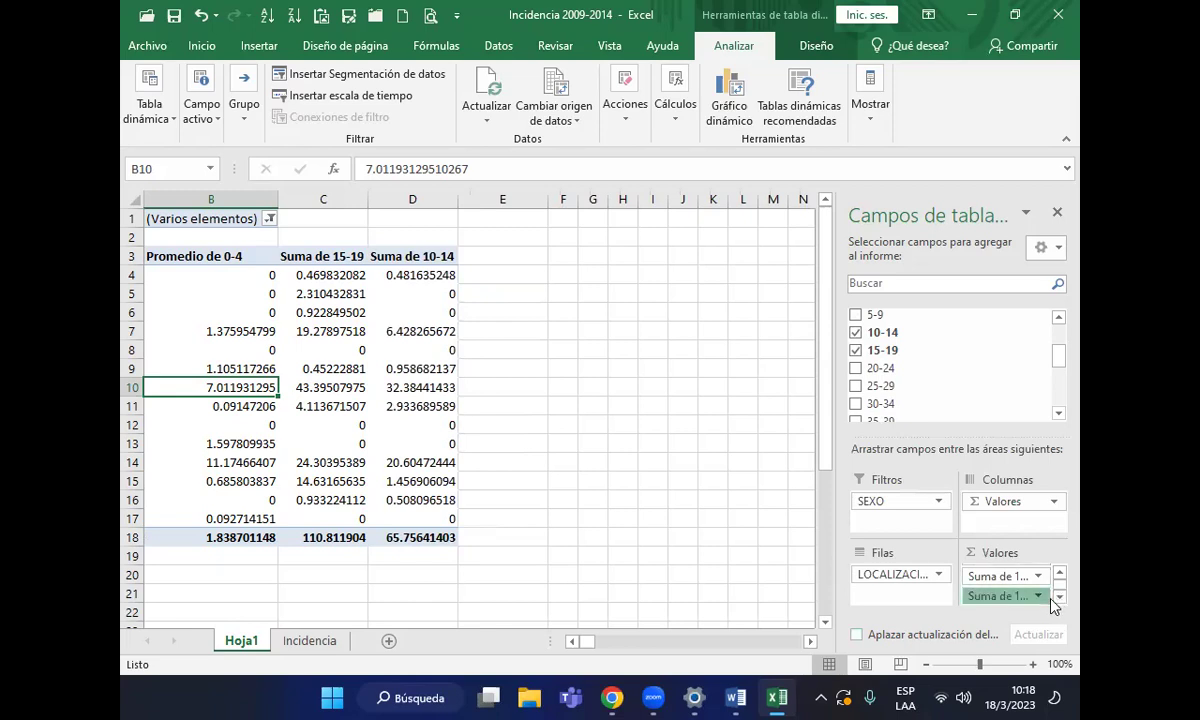
click(1038, 596)
click(966, 553)
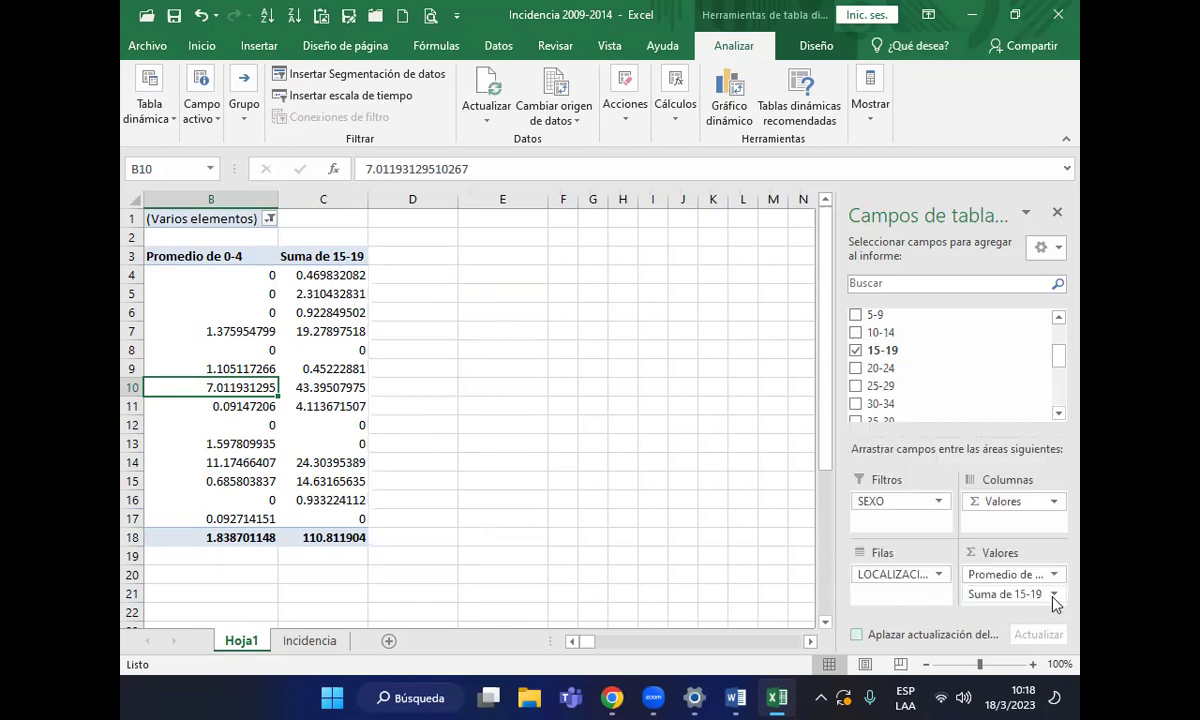
click(1053, 596)
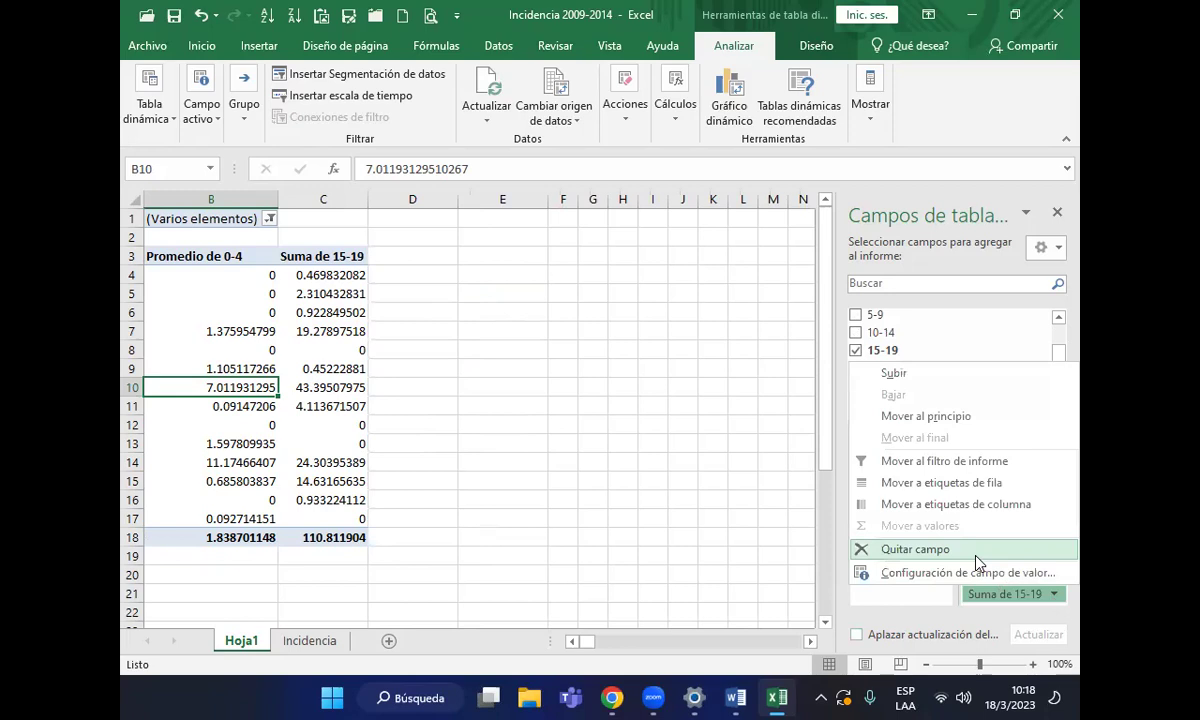
click(977, 562)
click(1053, 575)
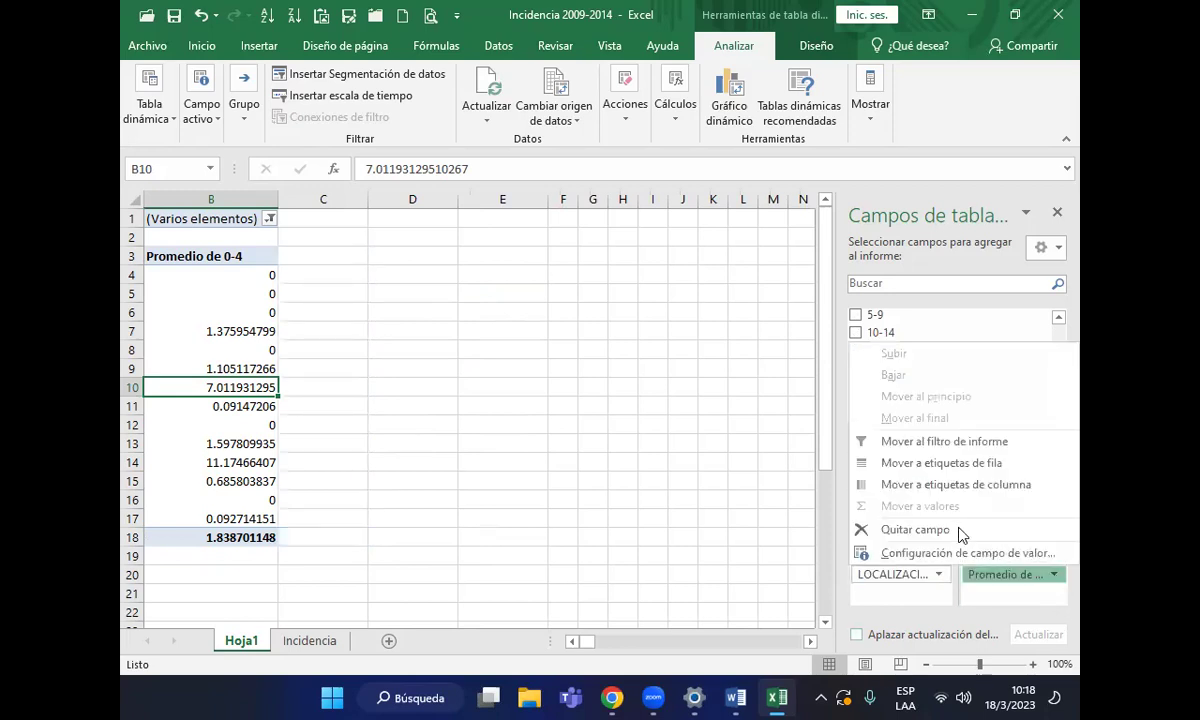
click(960, 533)
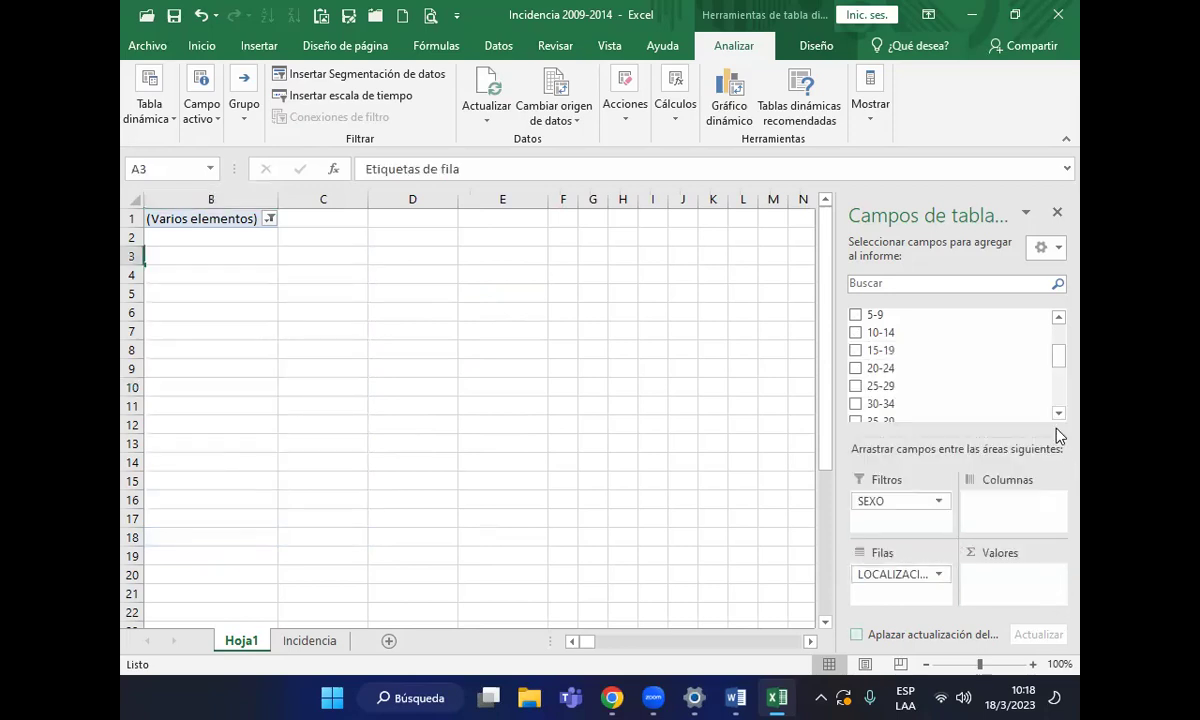
Add the 0-4, 5-9, 10-14 and 15-19 age groups as pivot table values in age order
scroll(1063, 350, up, 1)
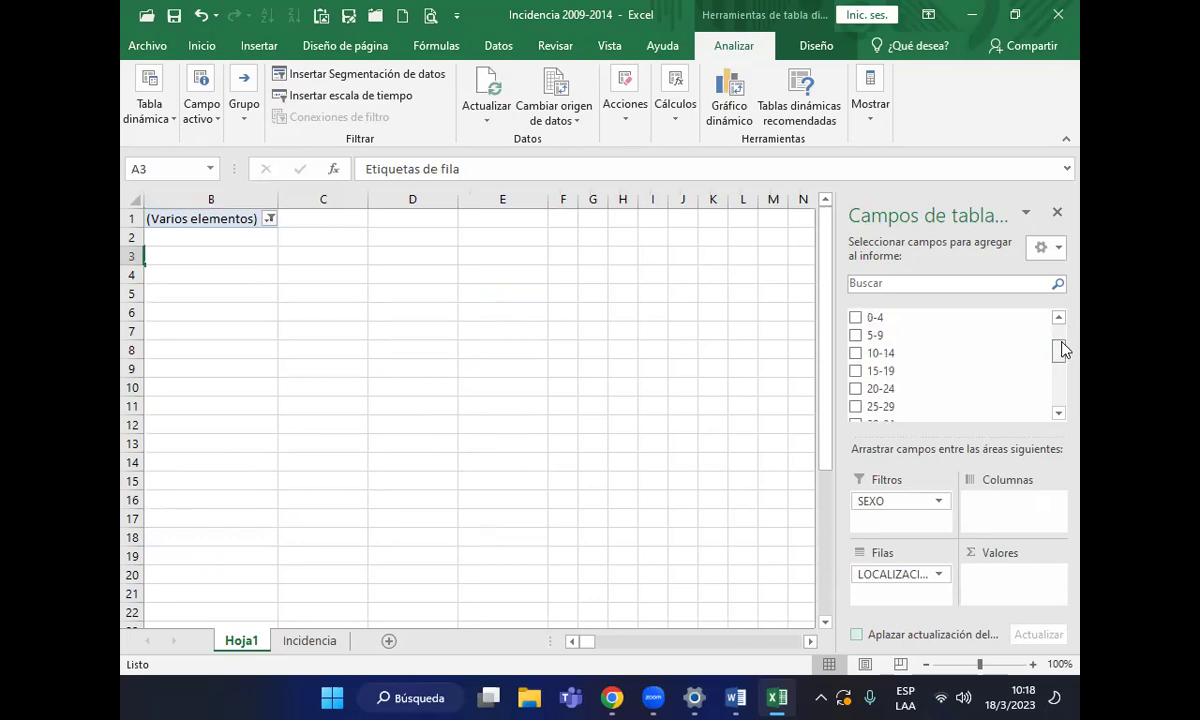
scroll(1063, 350, up, 1)
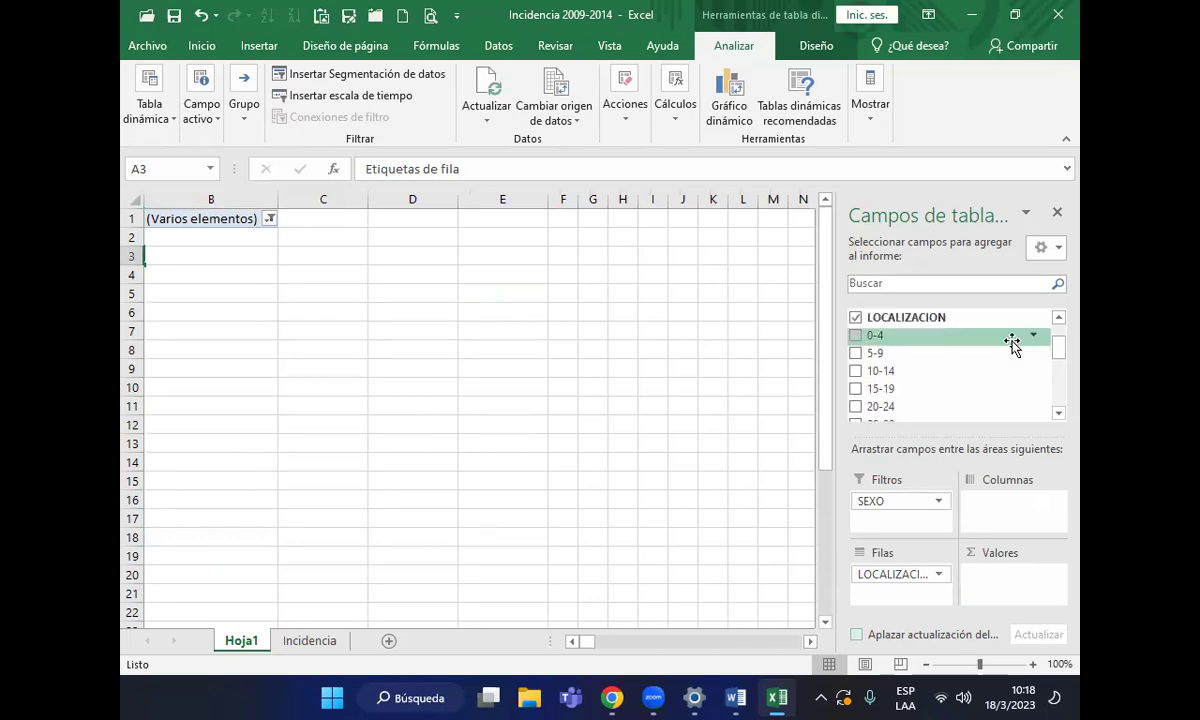
click(856, 338)
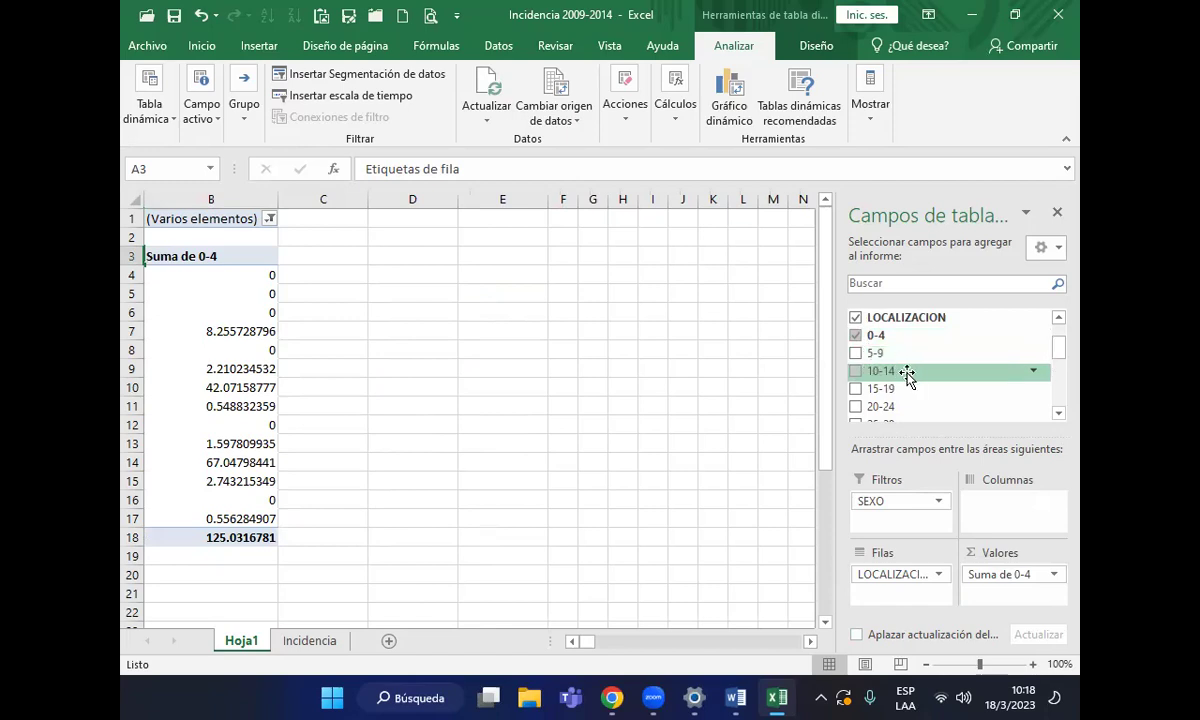
click(856, 354)
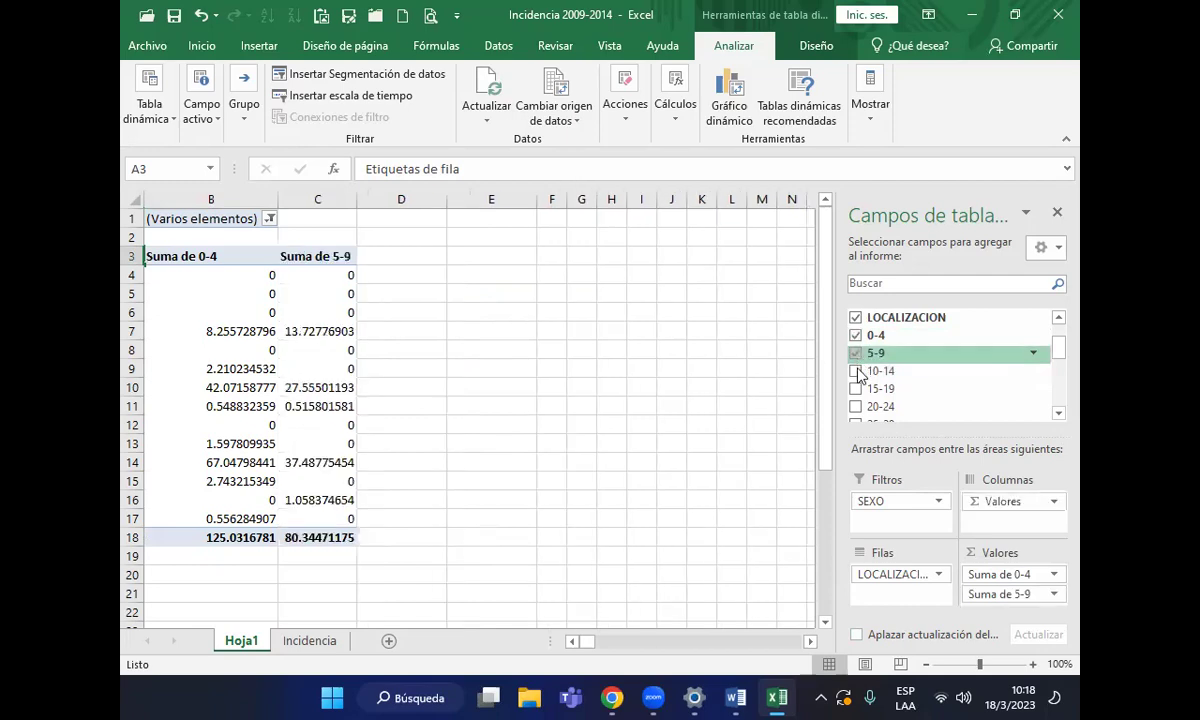
click(856, 371)
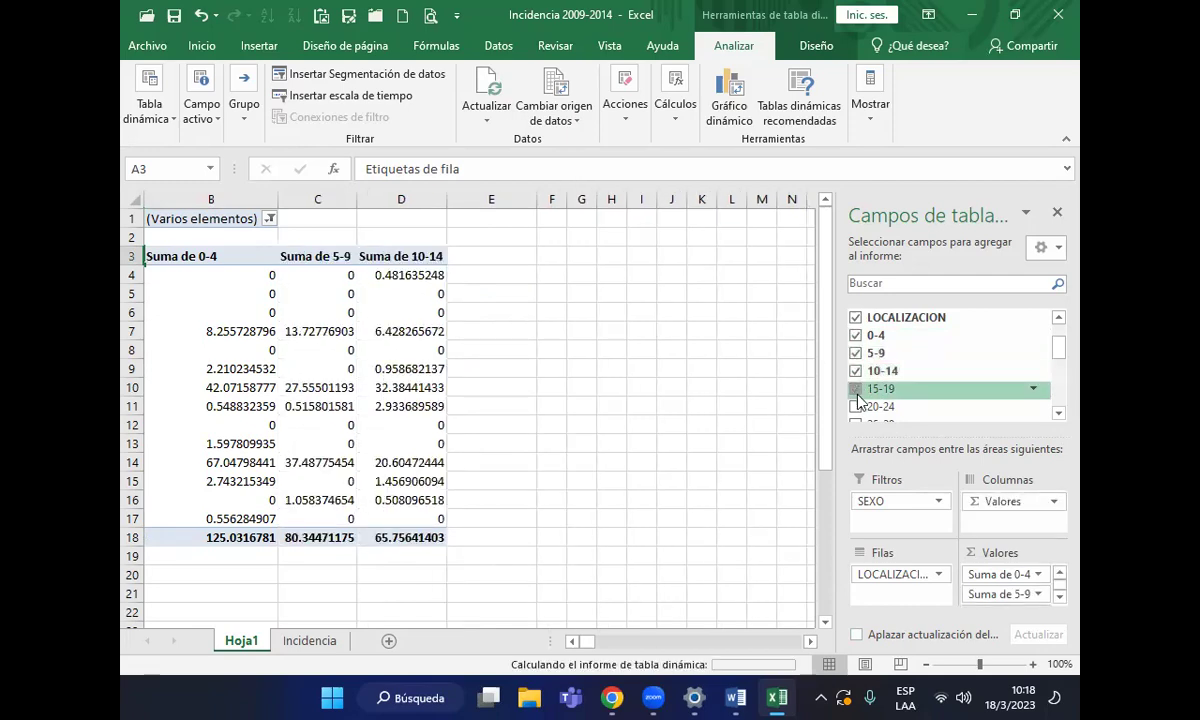
Add the 20-24, 25-29, 30-34, 35-39 and 40-44 age groups to the pivot table values
click(1059, 418)
click(1059, 418)
click(856, 346)
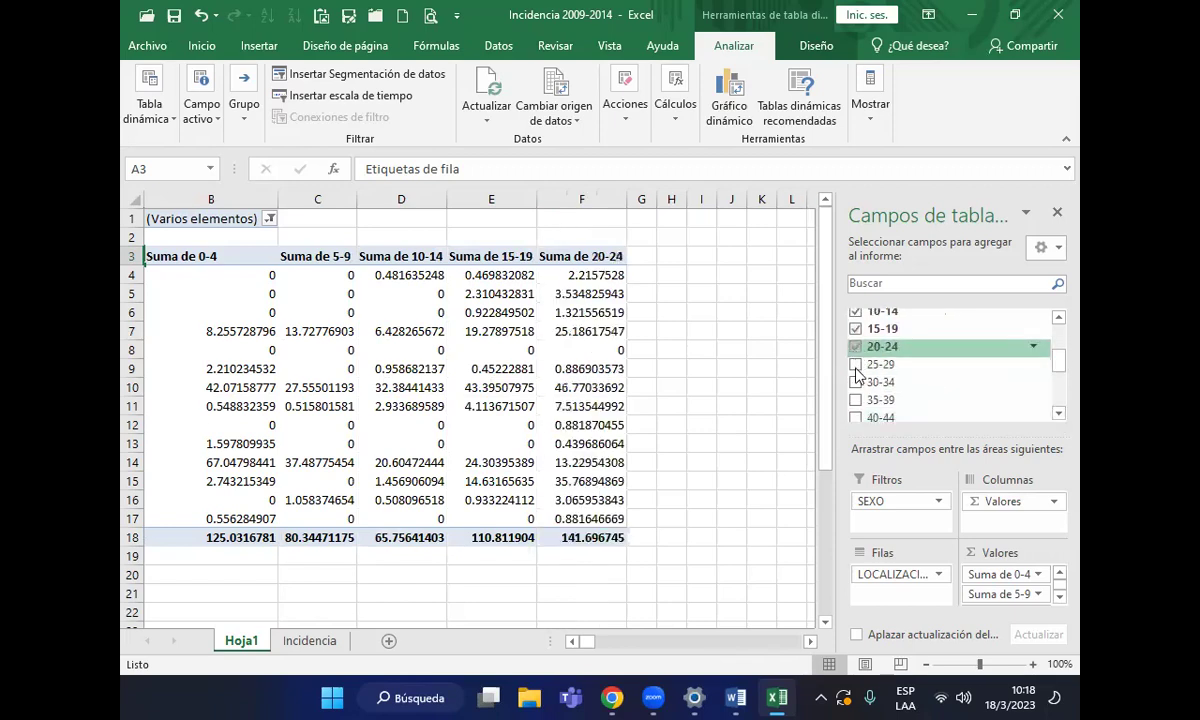
click(856, 364)
click(856, 382)
click(856, 401)
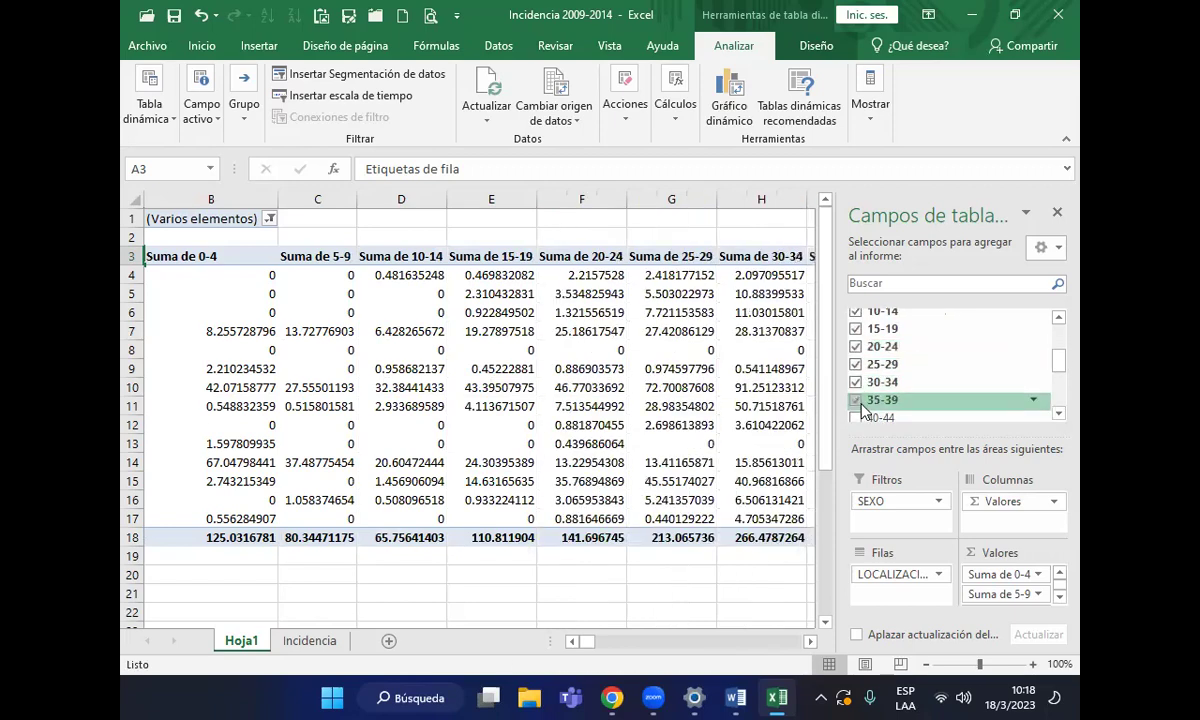
click(856, 417)
Add the 45-49, 50-54, 55-59 and 60-64 age groups to the pivot table values
click(1059, 418)
click(1059, 418)
click(1059, 418)
click(1059, 418)
click(1059, 418)
click(856, 346)
click(856, 364)
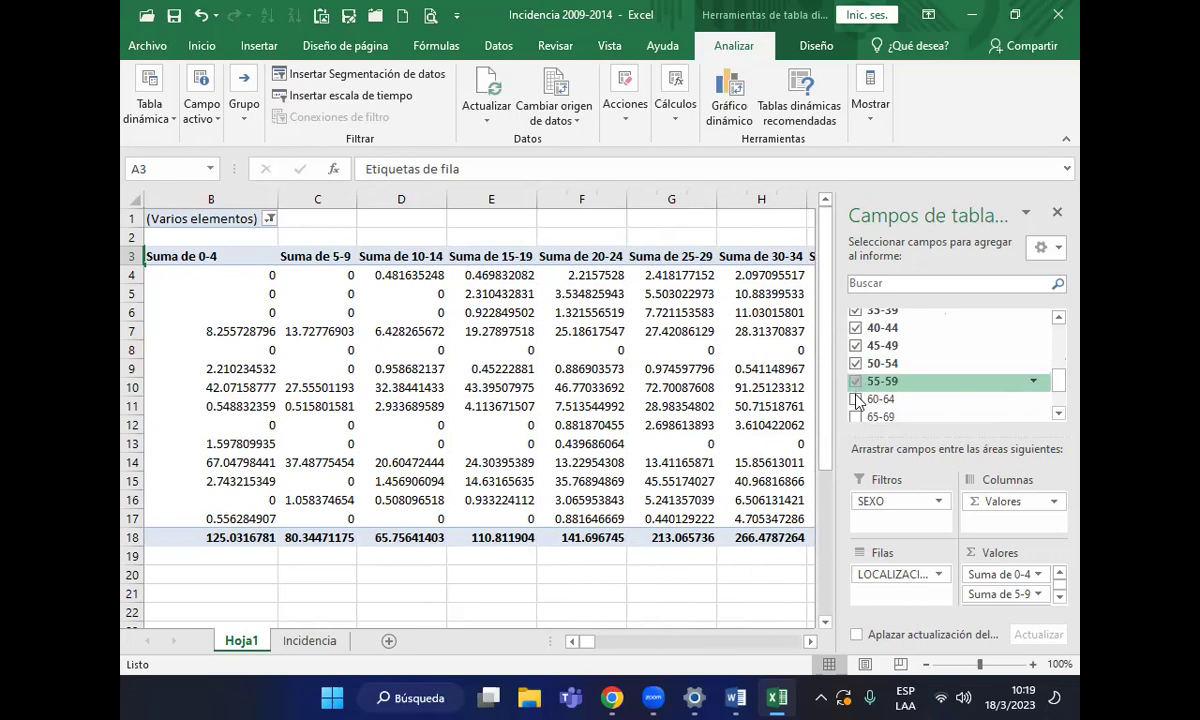
click(856, 382)
click(856, 399)
Add the 65-69, 70-74 and 75+ age groups to the pivot table values
click(1058, 413)
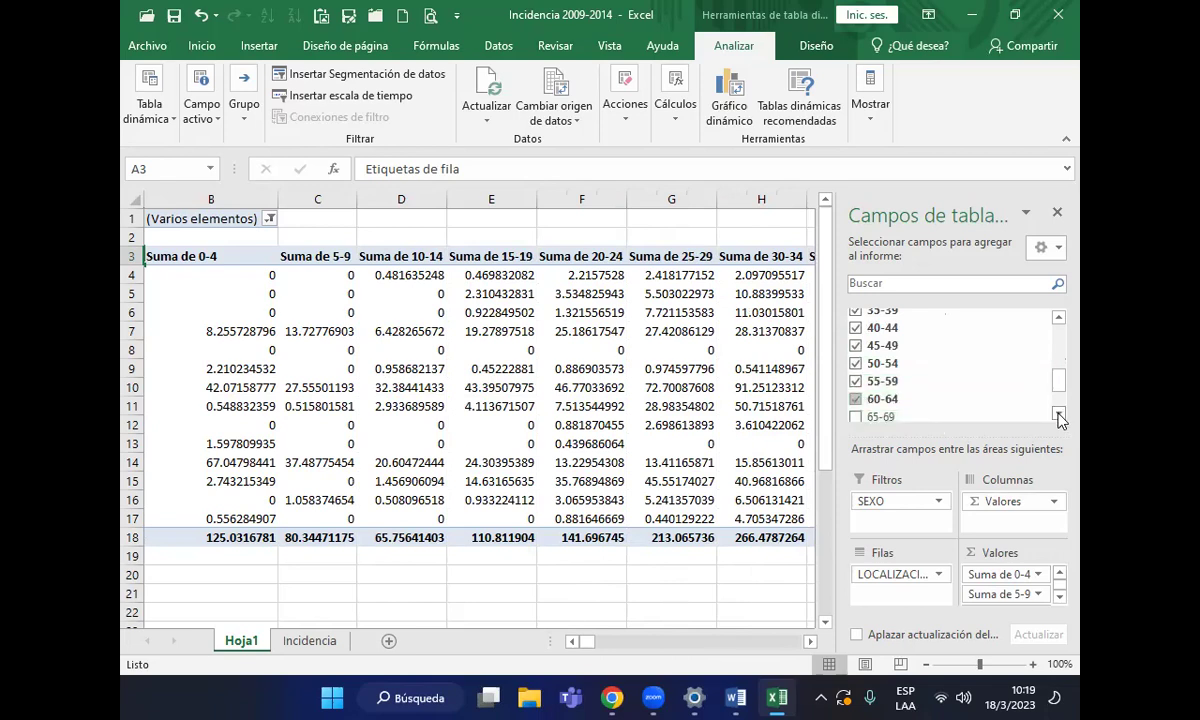
click(1058, 413)
click(1058, 413)
click(1058, 413)
click(856, 351)
click(856, 369)
click(856, 387)
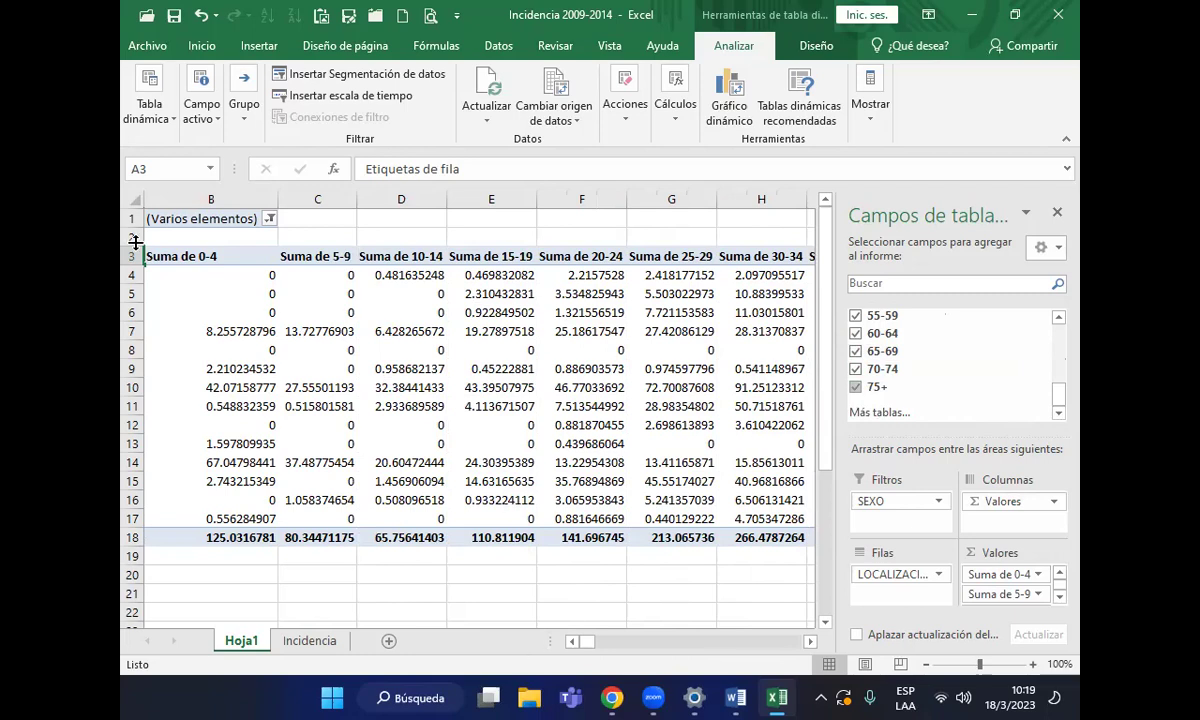
Summarize the 0-4 and 5-9 value fields by Promedio instead of Suma
click(1048, 576)
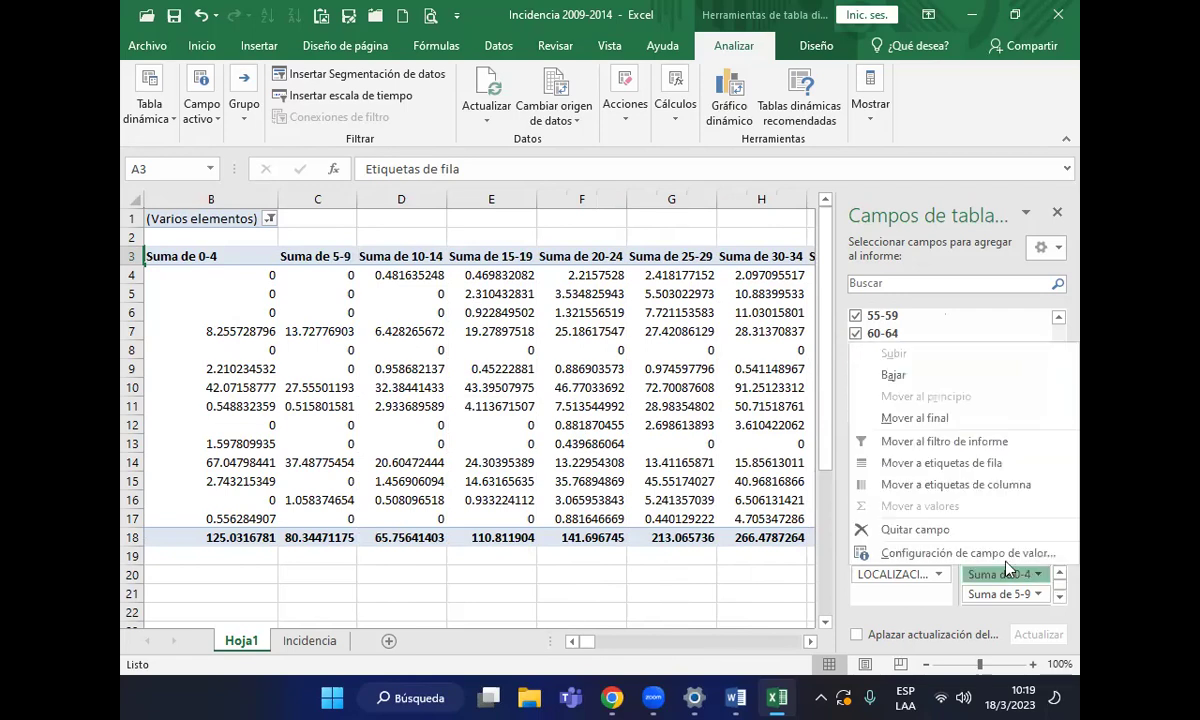
click(1000, 553)
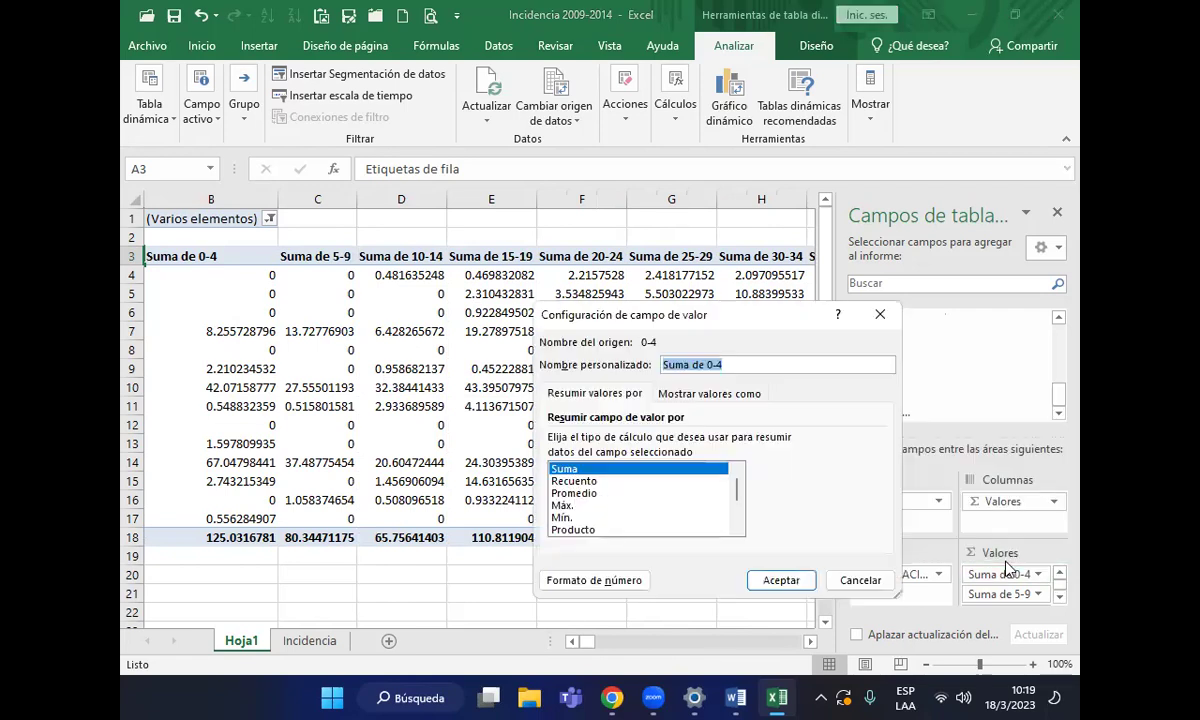
click(600, 494)
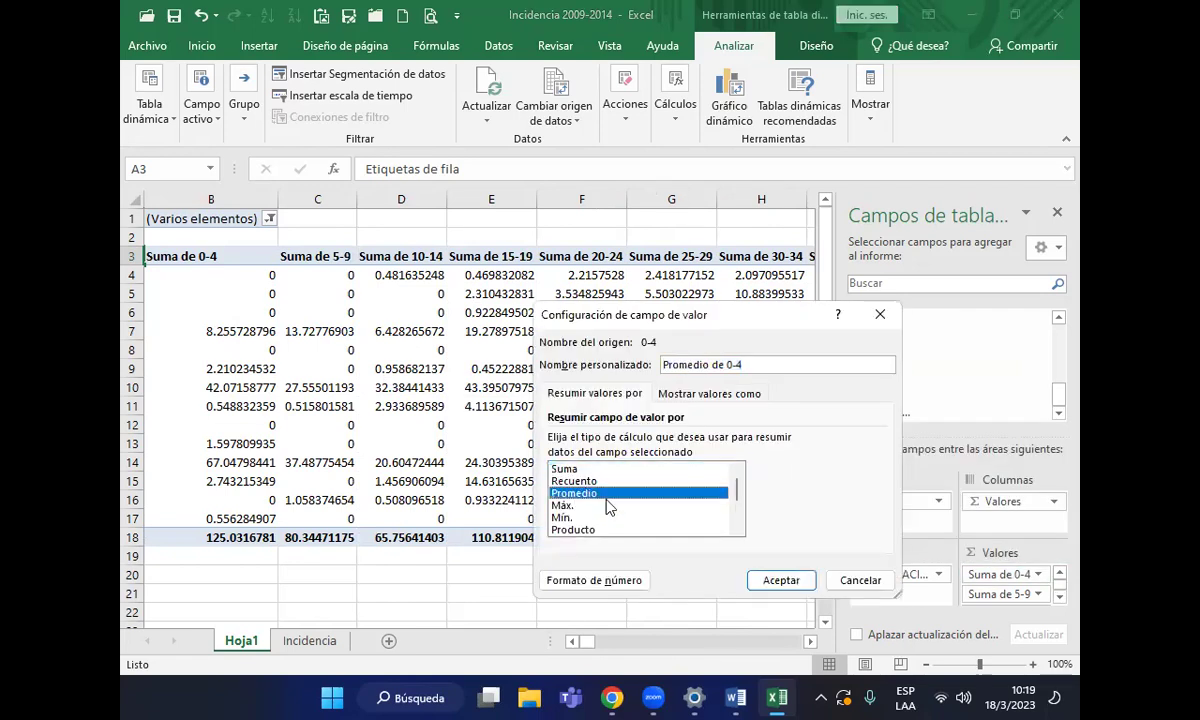
click(782, 581)
click(988, 592)
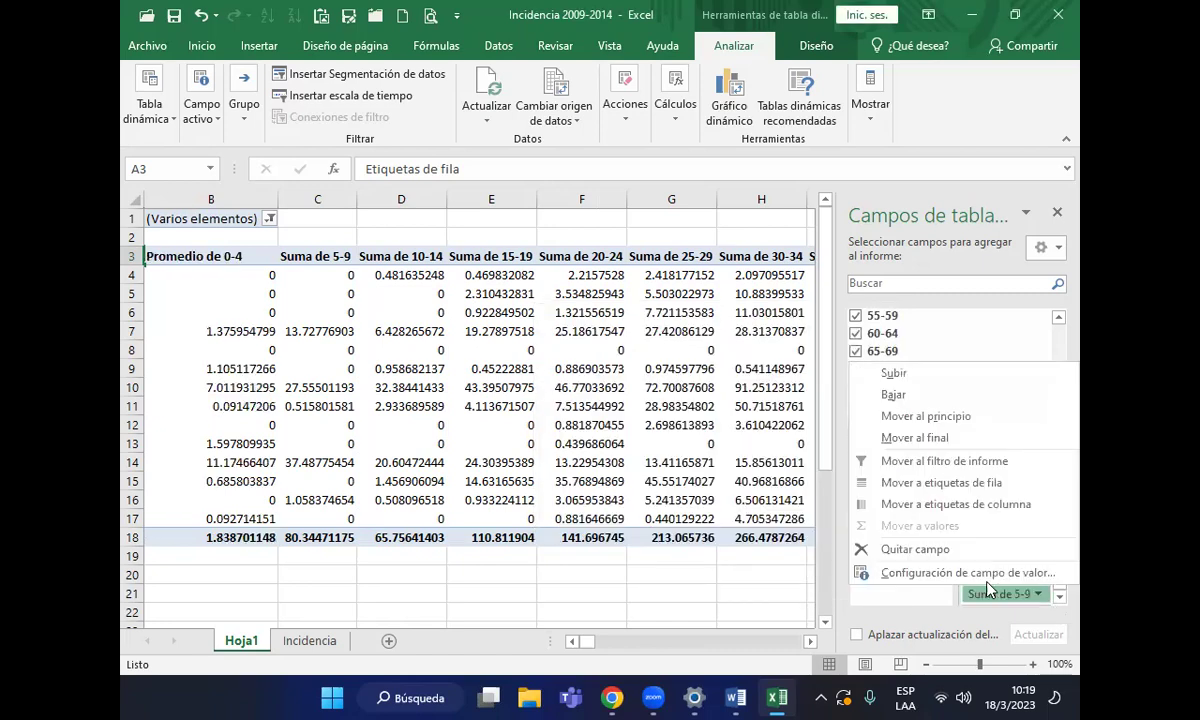
click(960, 577)
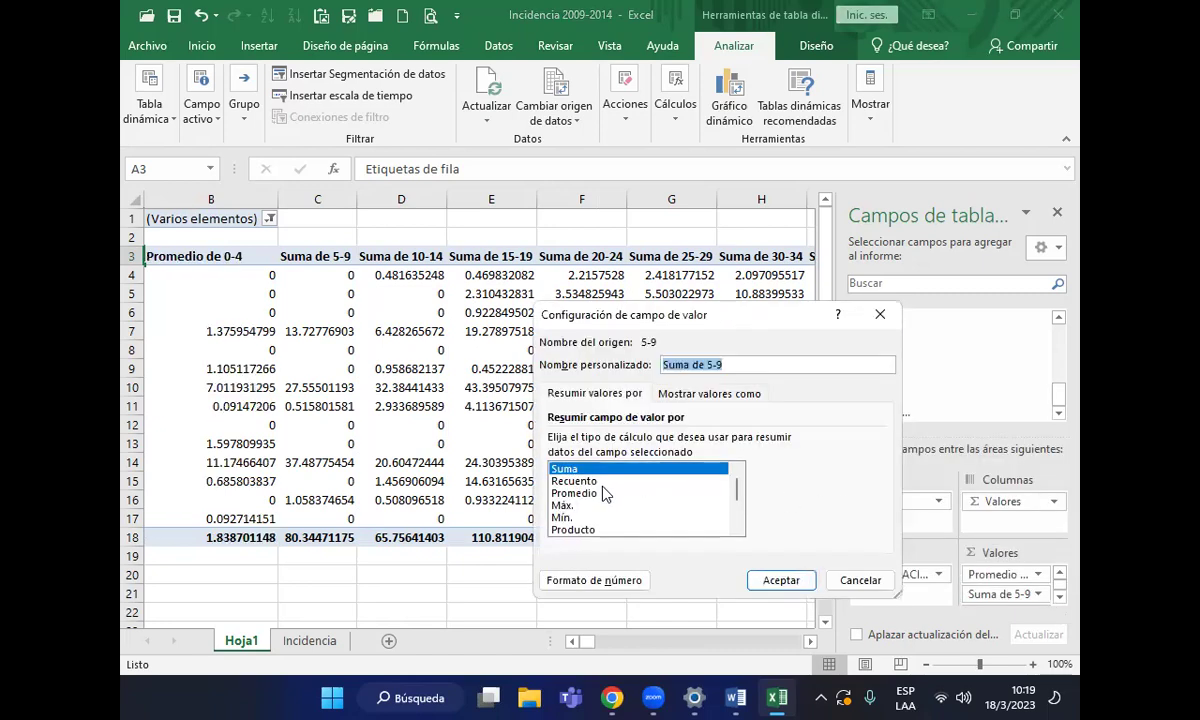
click(590, 493)
click(796, 586)
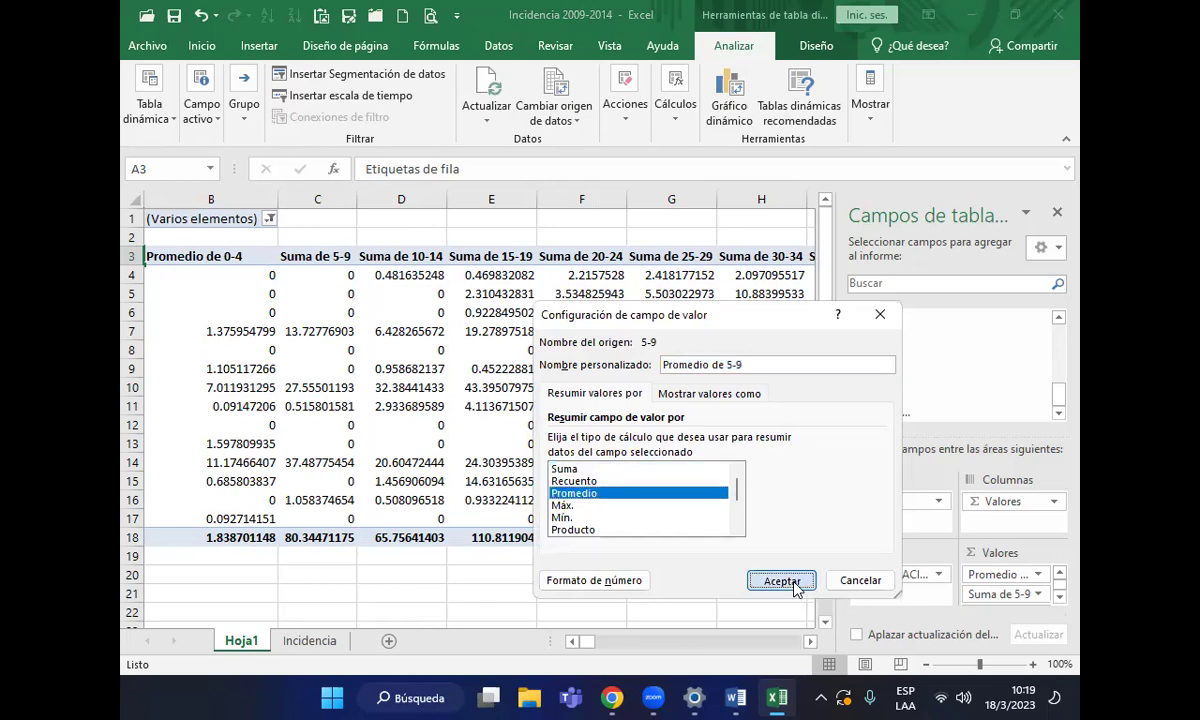
Change the 10-14 value field's calculation to Promedio
click(1059, 596)
click(1059, 596)
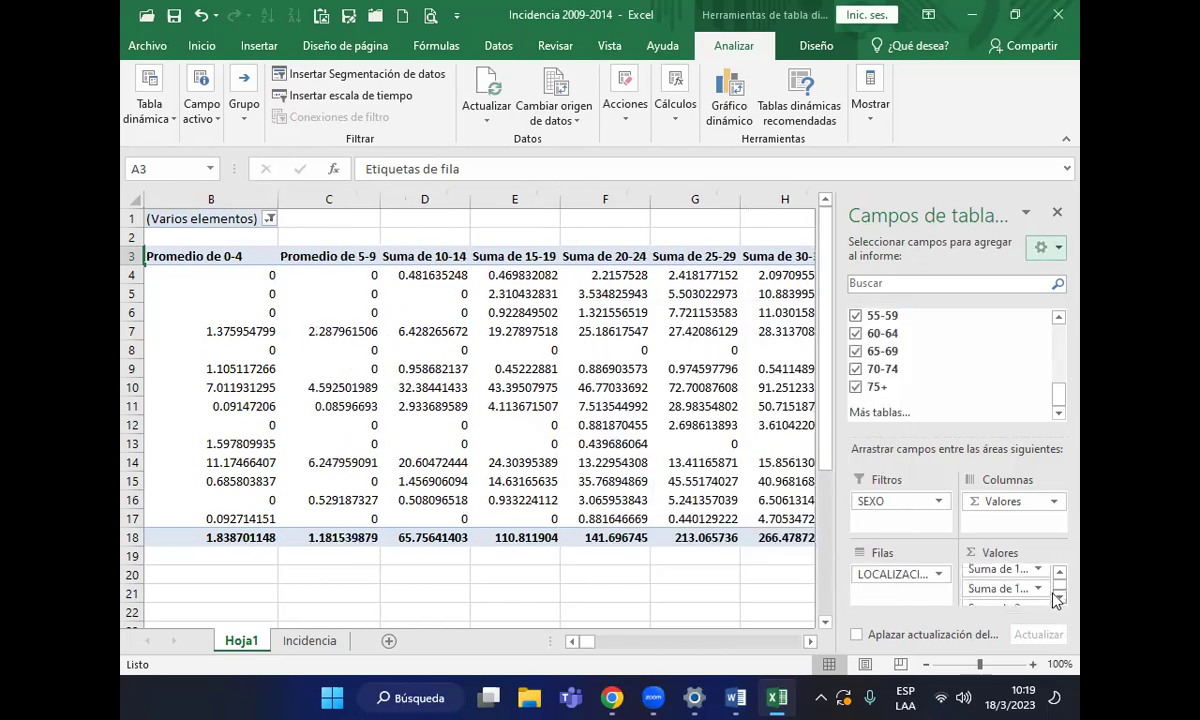
click(1000, 569)
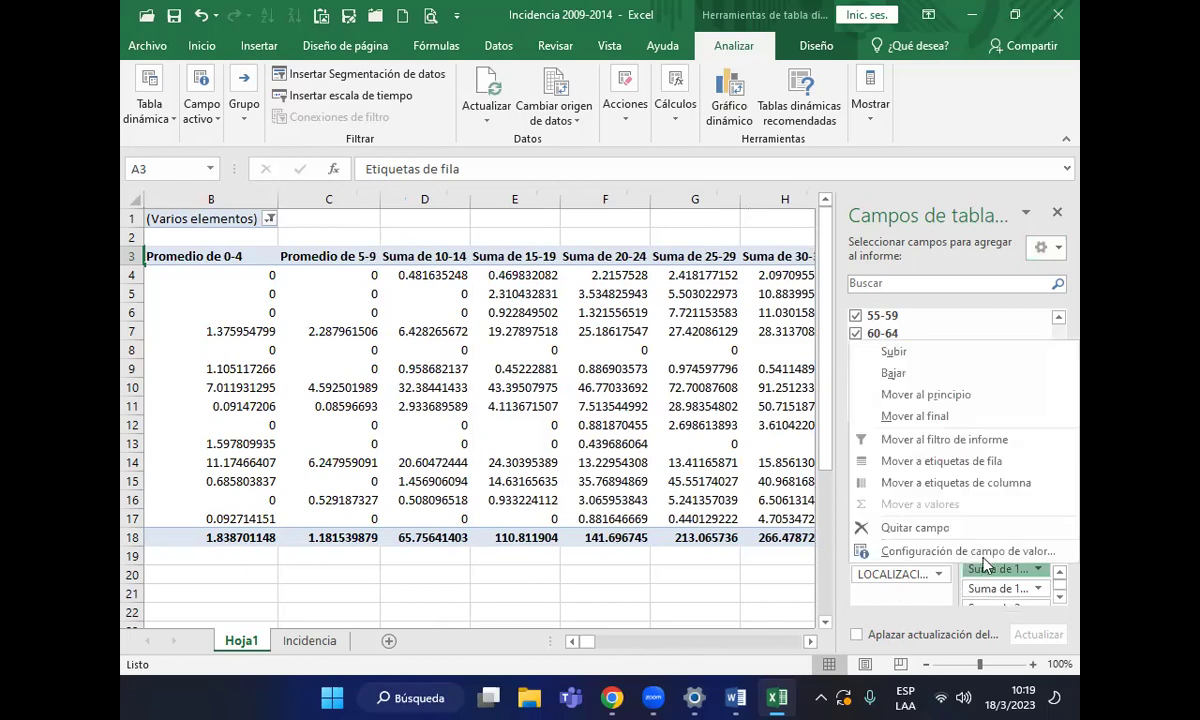
click(968, 551)
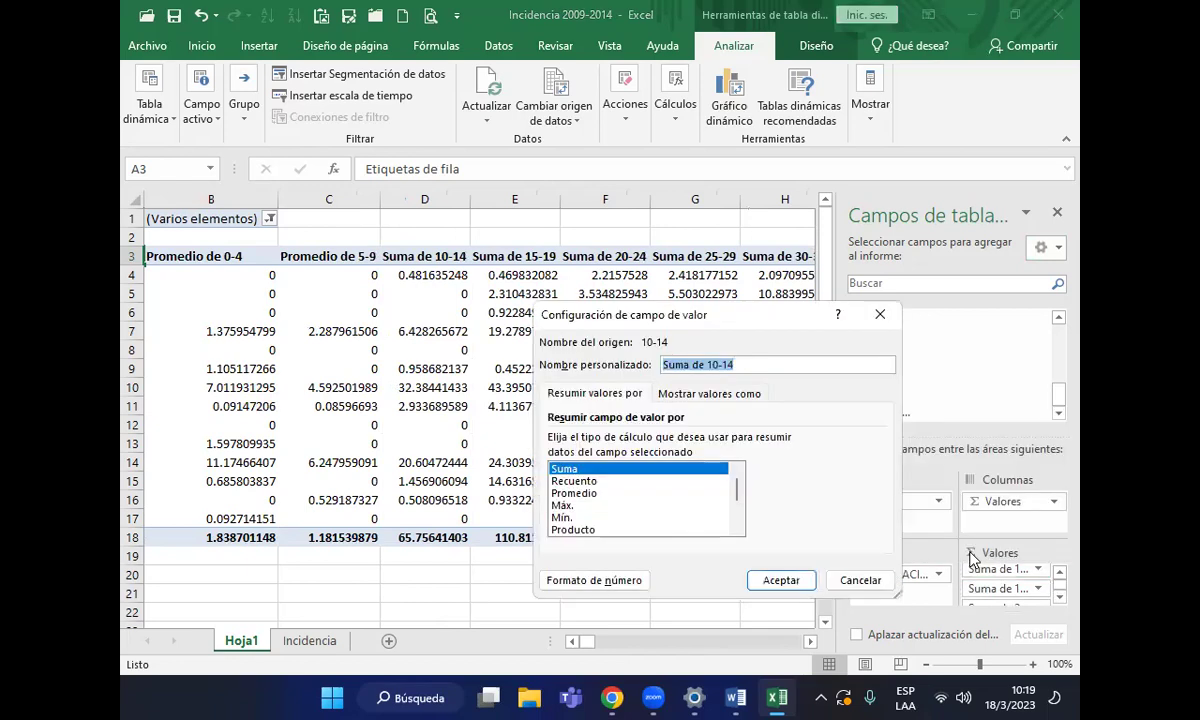
click(565, 493)
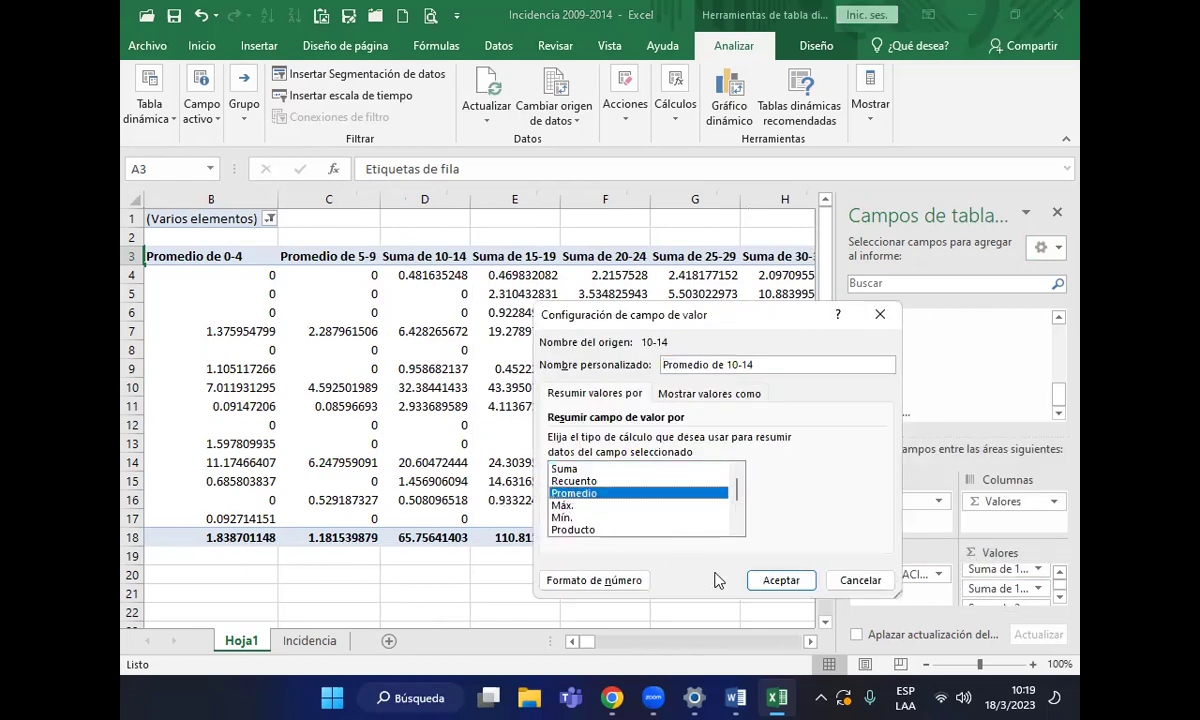
click(781, 580)
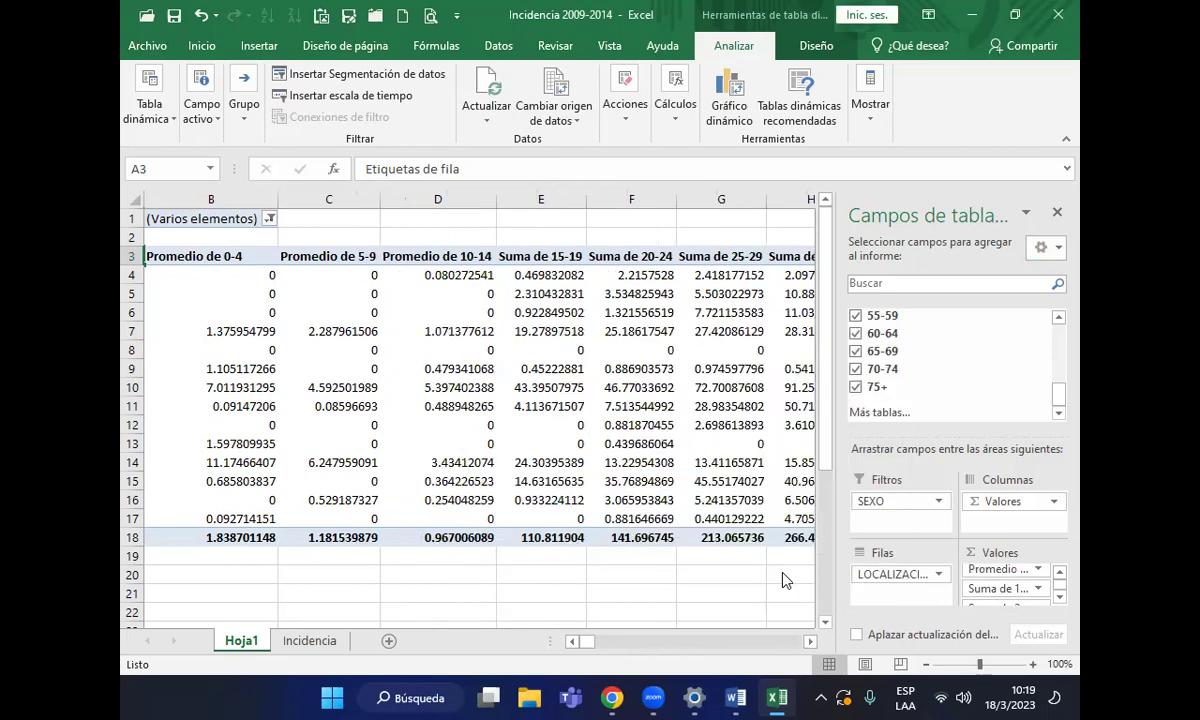
Remove the 15-19 field from the pivot table values
click(1059, 596)
click(1054, 597)
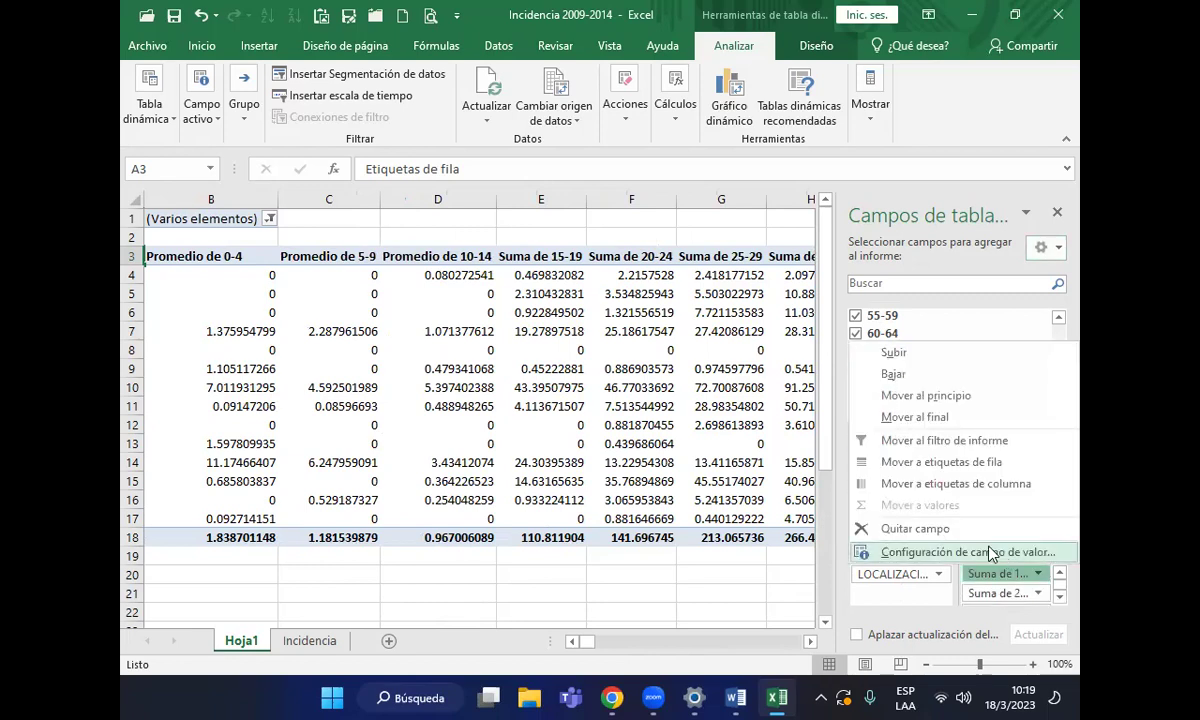
click(950, 530)
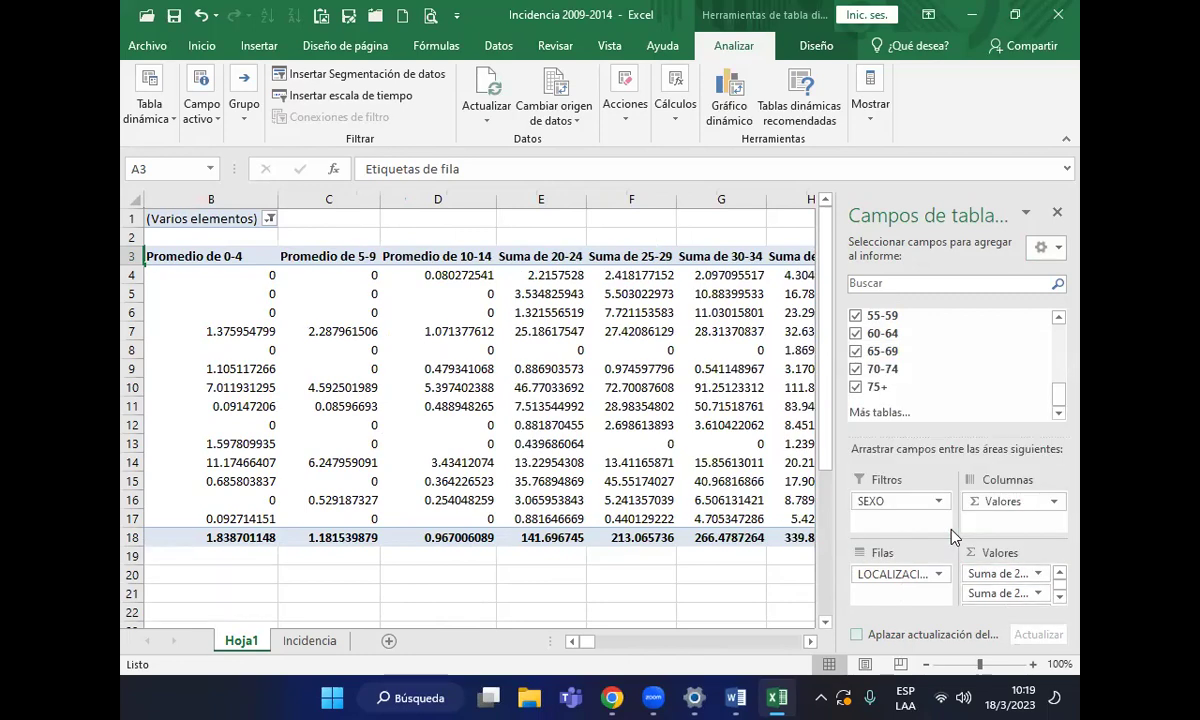
Change the 20-24 value field's calculation to Promedio
click(1004, 573)
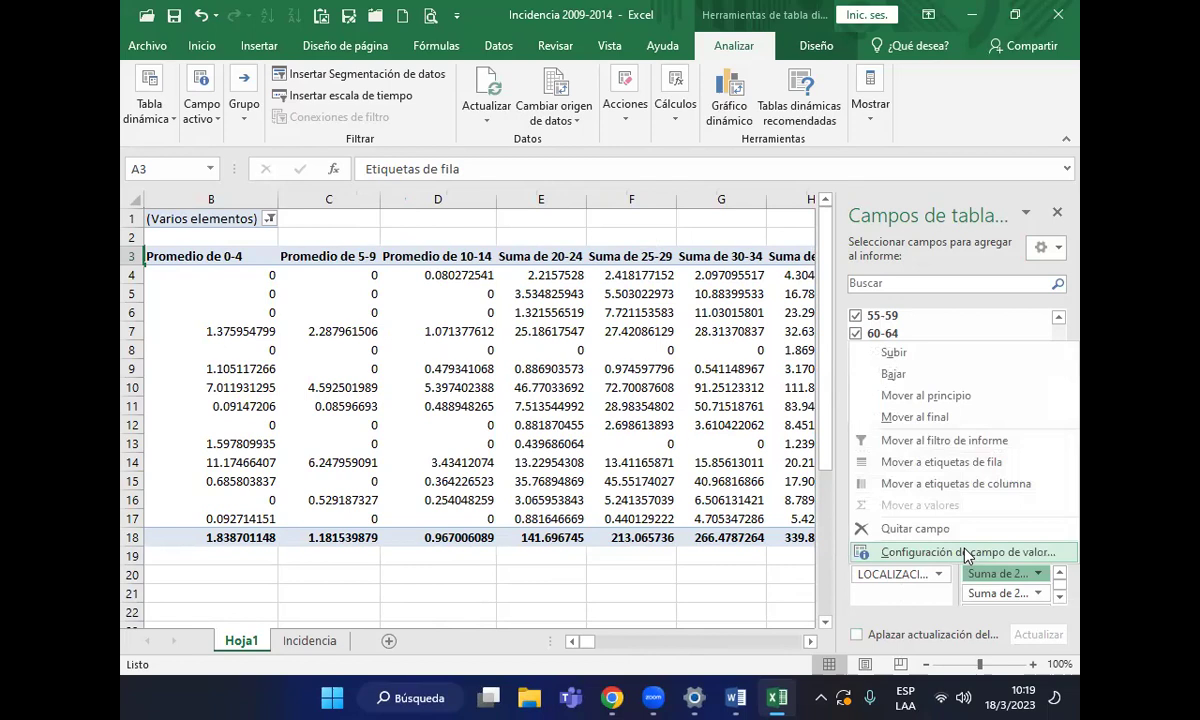
click(940, 552)
click(594, 494)
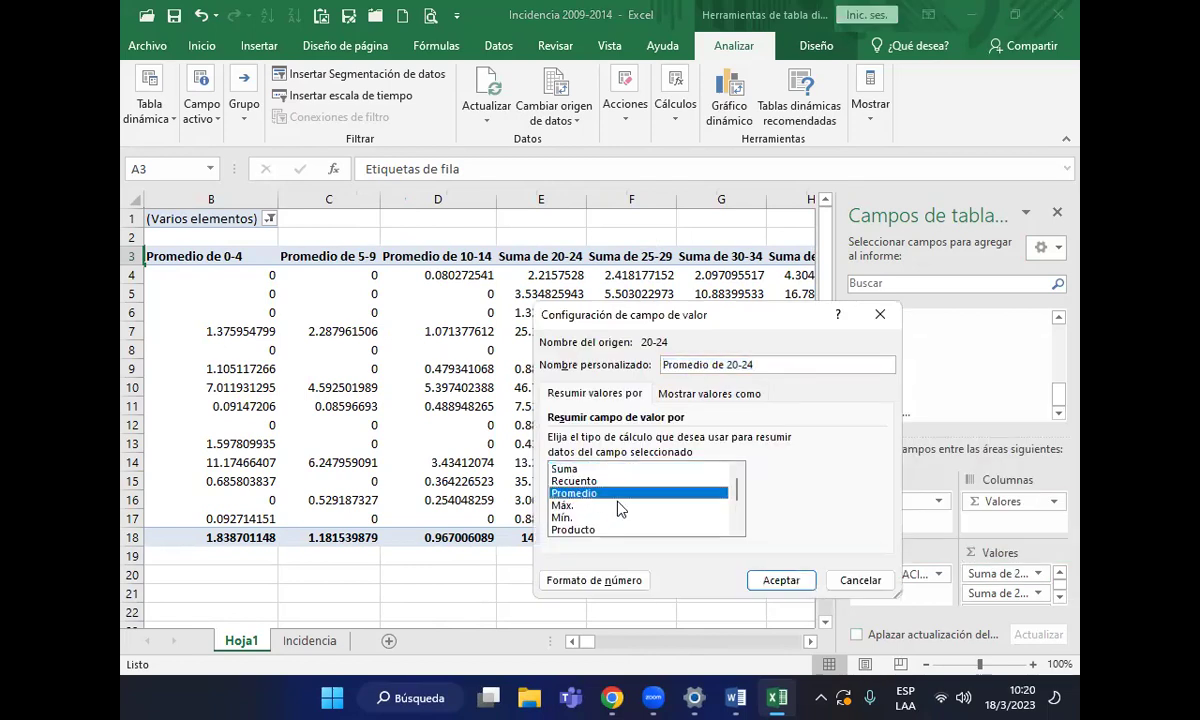
click(781, 579)
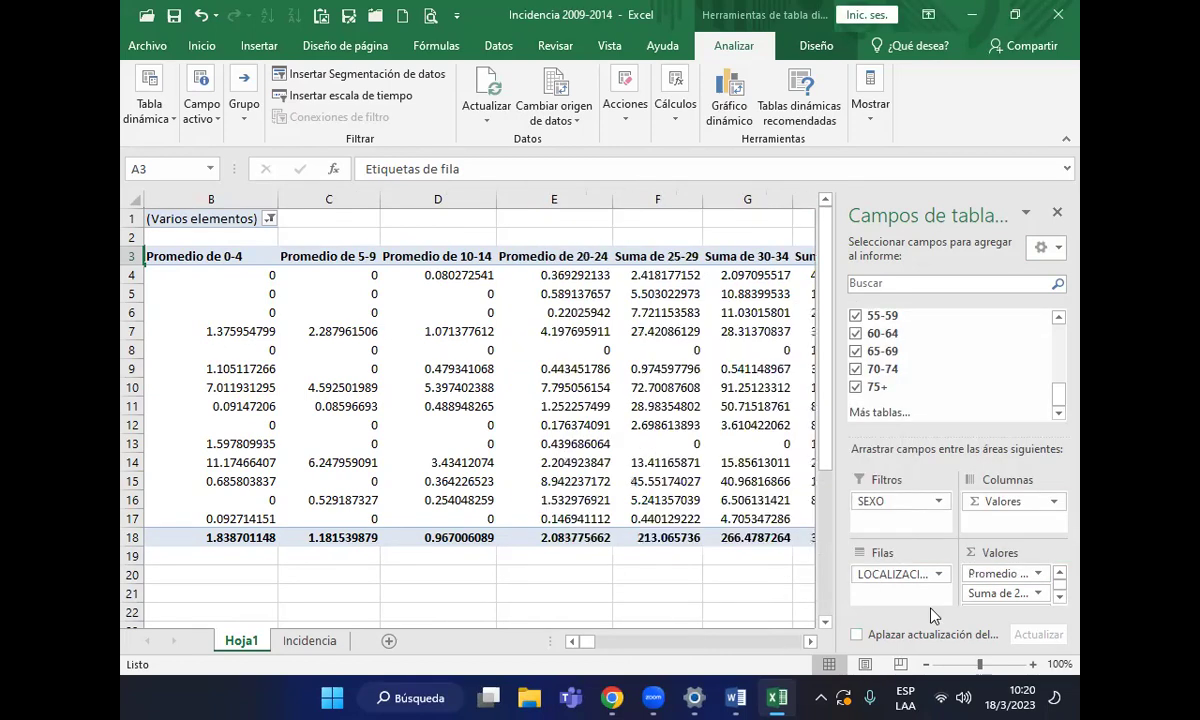
Change the 25-29 value field's calculation to Promedio
click(1060, 597)
click(1060, 597)
click(1060, 597)
click(1037, 578)
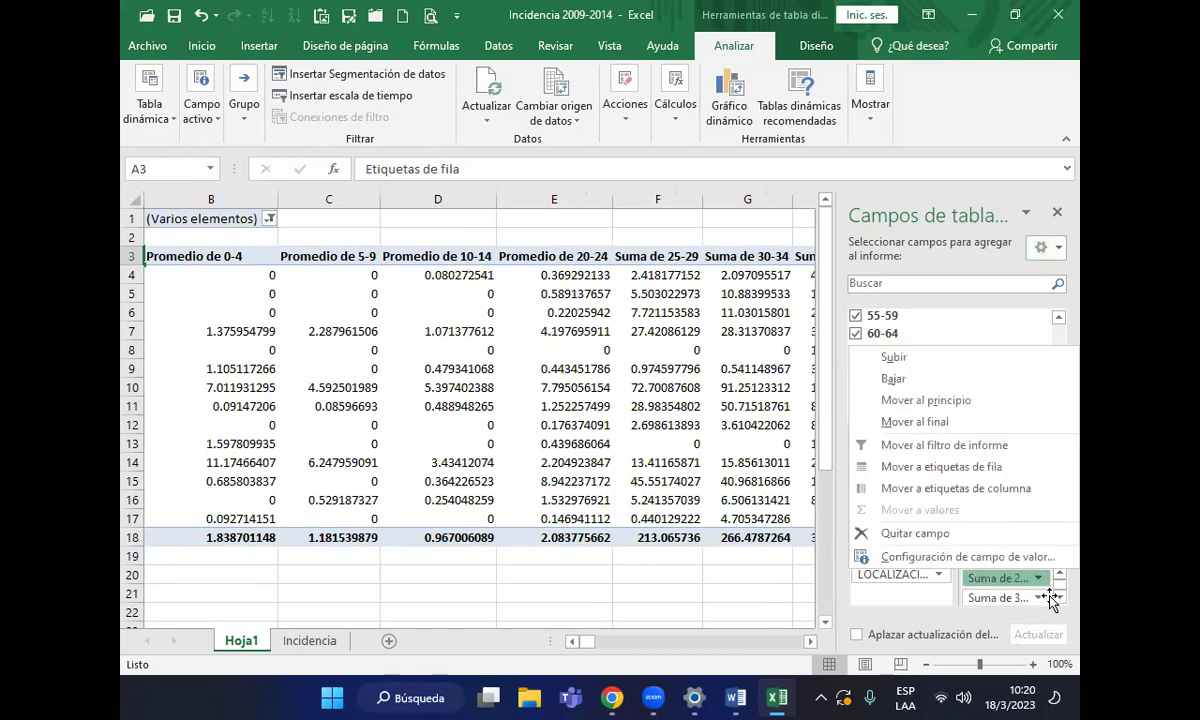
click(935, 557)
click(590, 493)
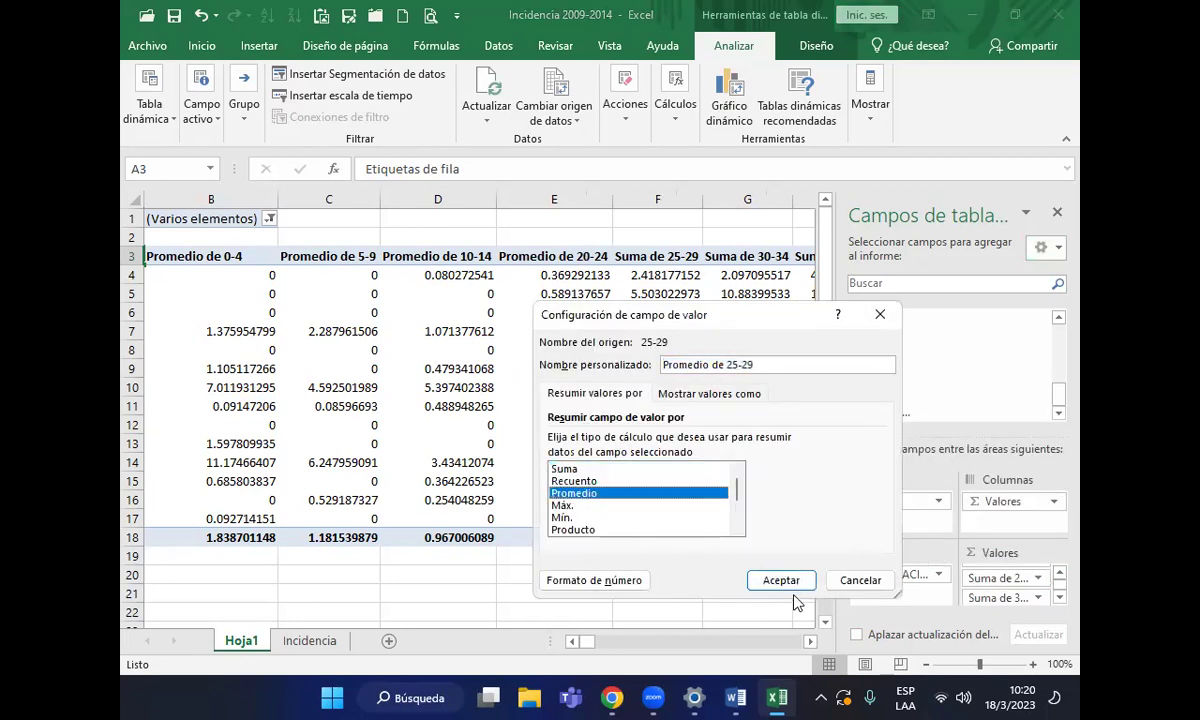
click(782, 580)
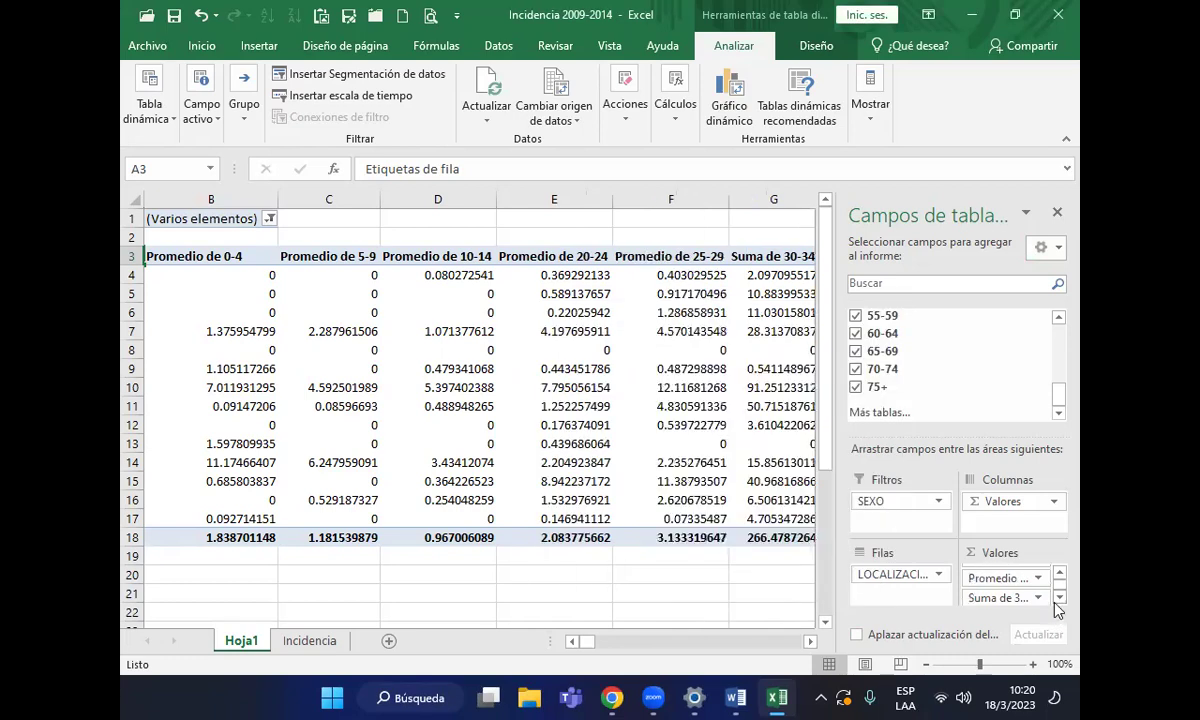
Change the 30-34 value field's calculation to Promedio
click(1048, 598)
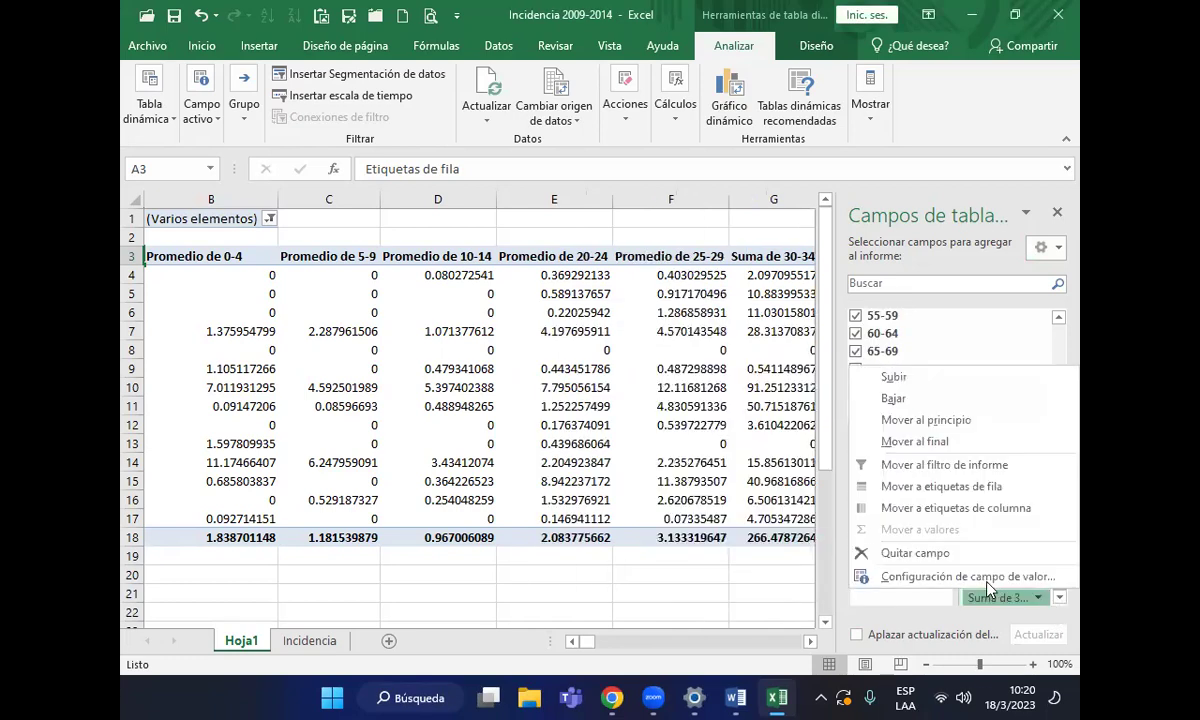
click(935, 577)
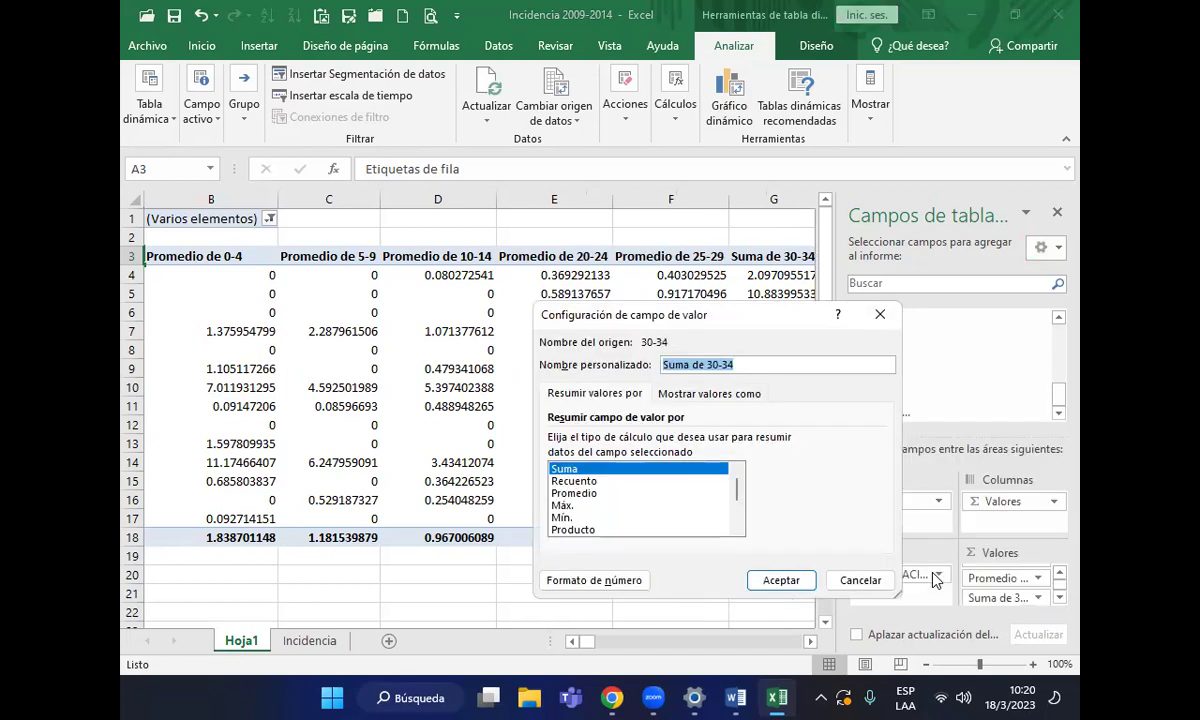
click(575, 493)
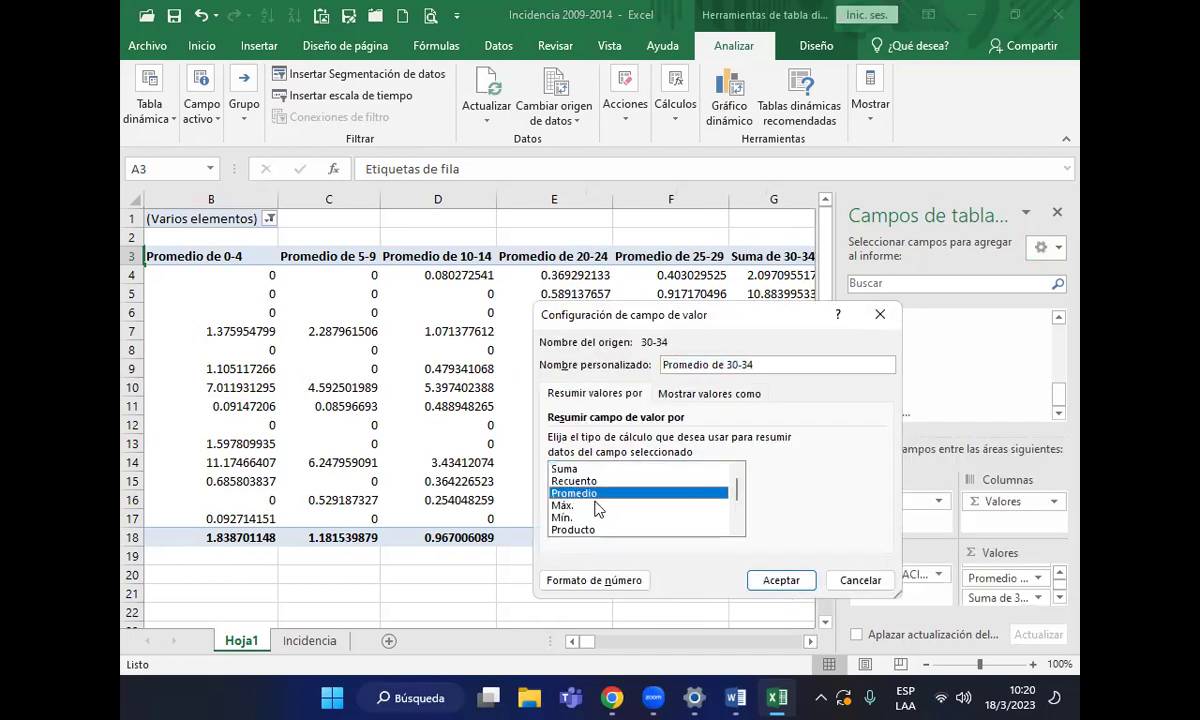
click(781, 581)
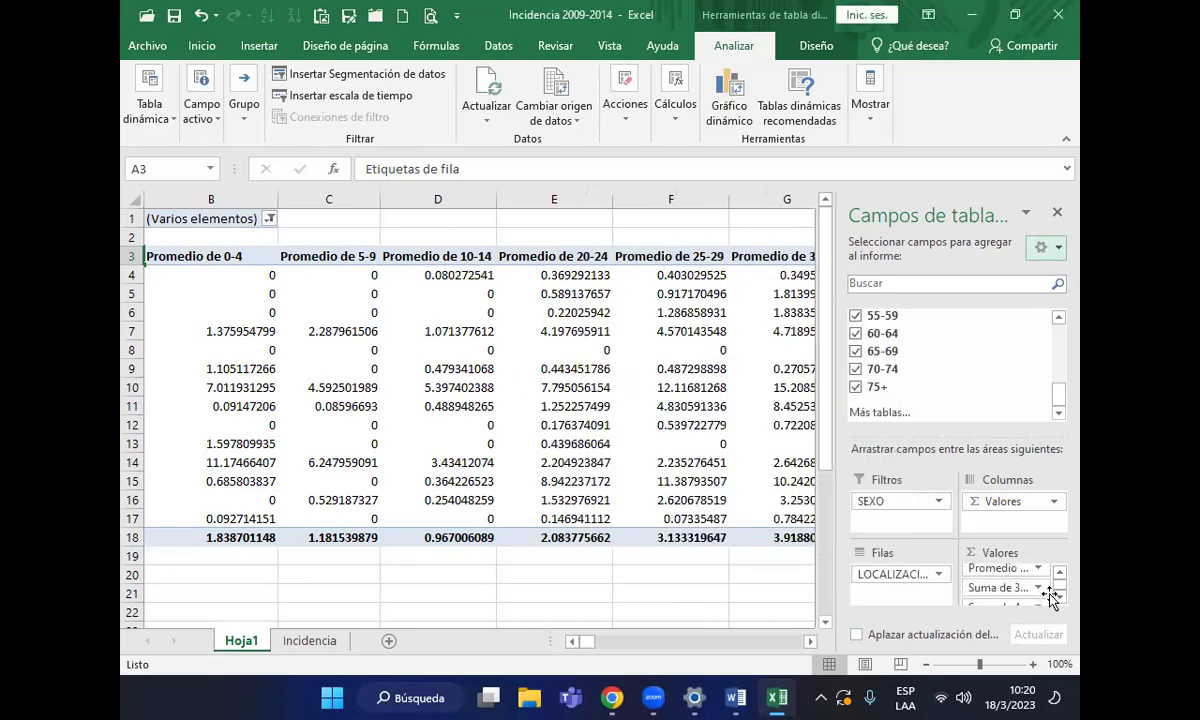
Change the 35-39 value field's calculation to Promedio
click(990, 587)
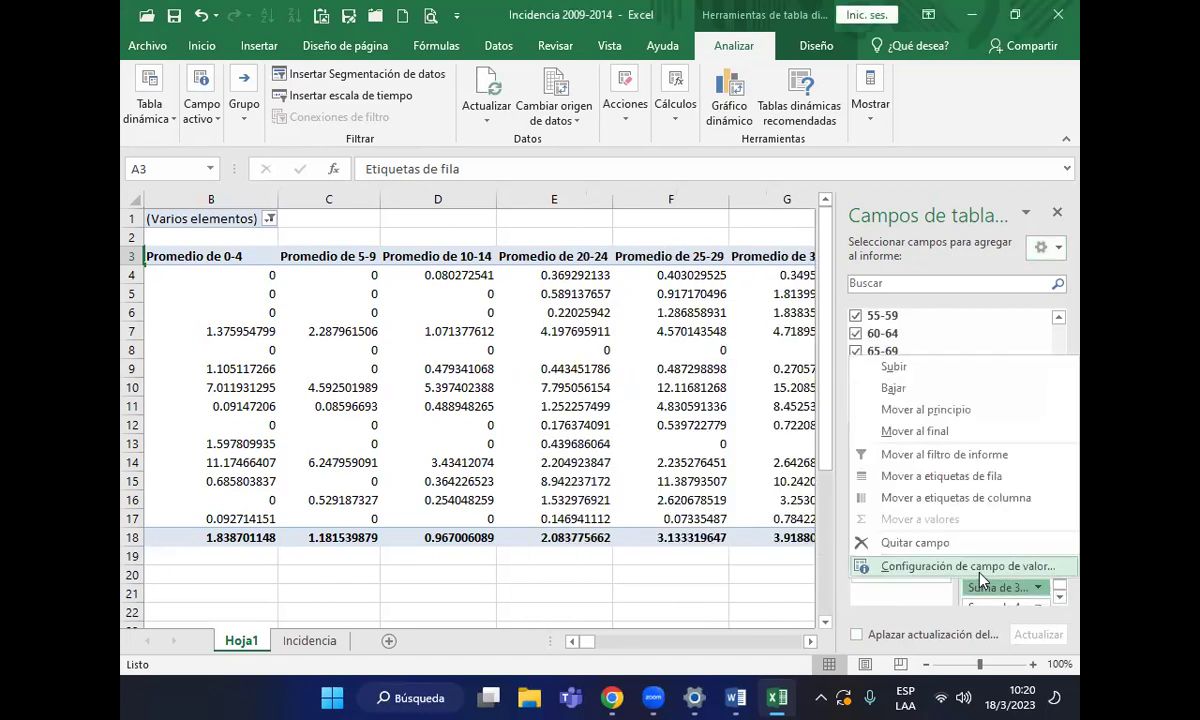
click(980, 568)
click(575, 493)
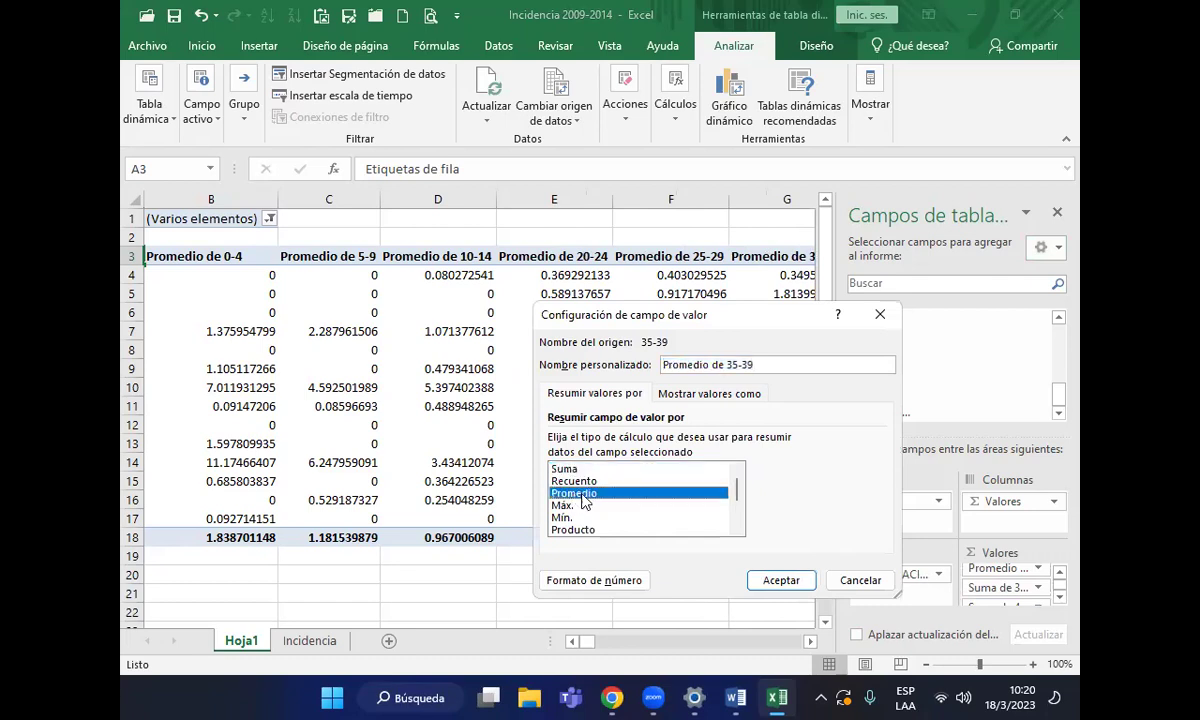
click(795, 588)
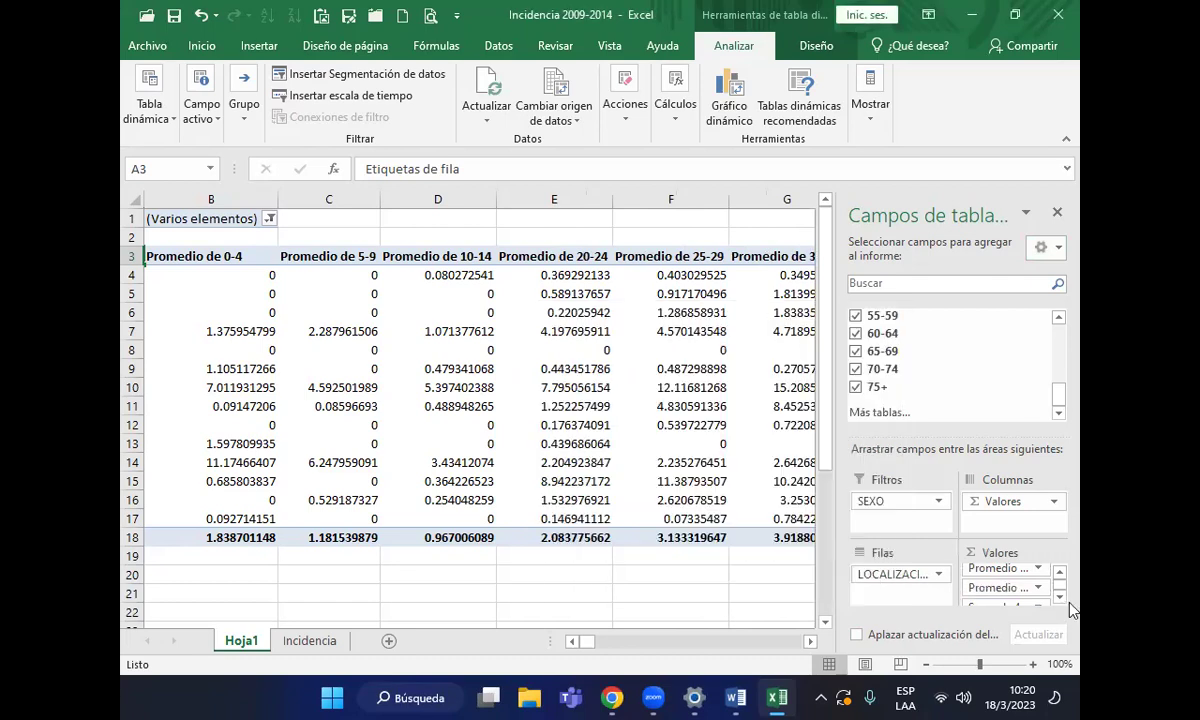
Change the 40-44 value field's calculation to Promedio
click(1060, 597)
click(1060, 597)
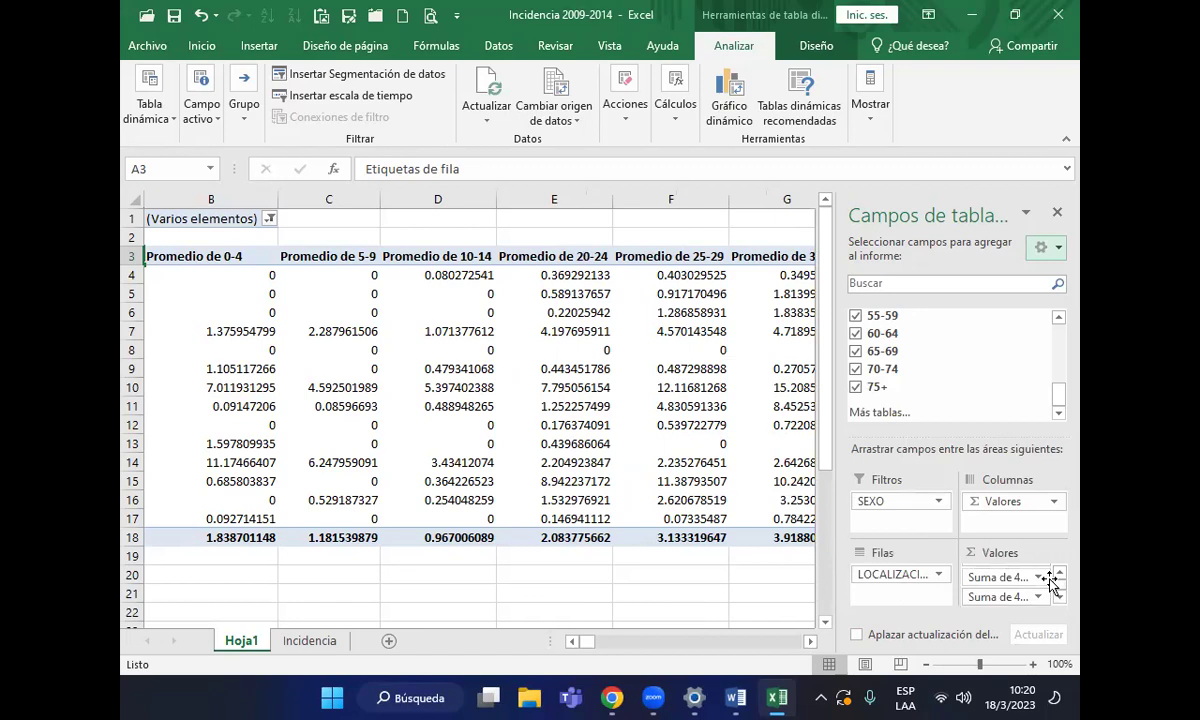
click(1050, 580)
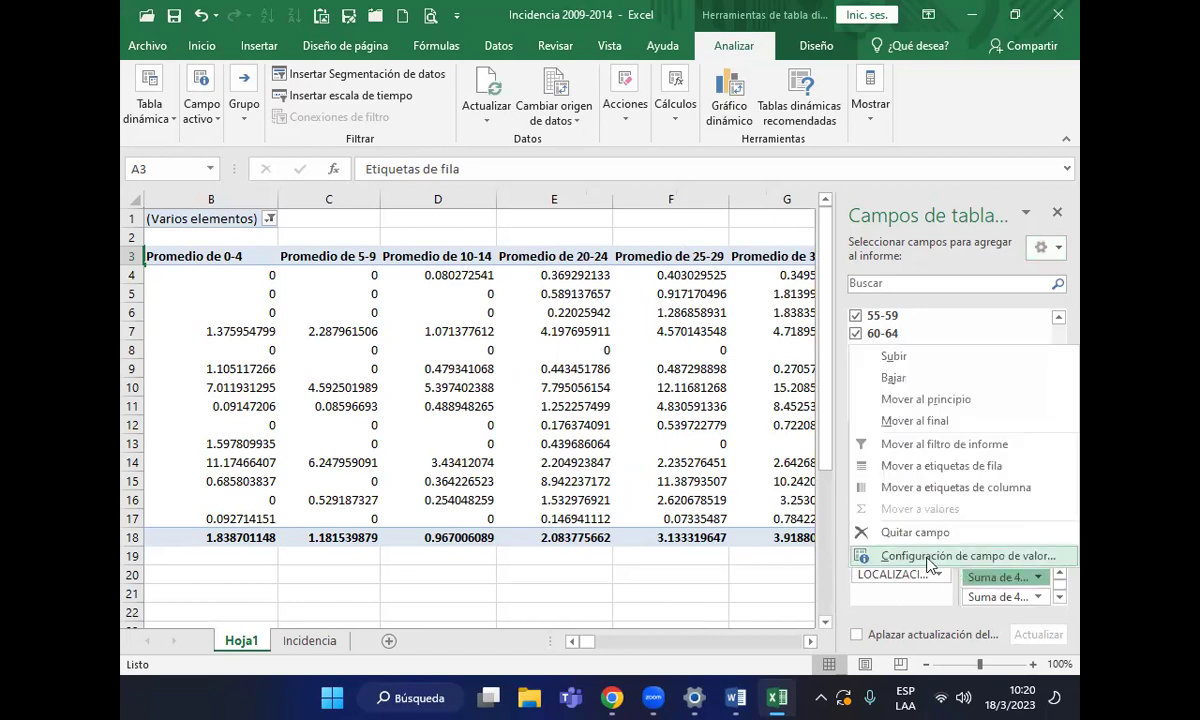
click(928, 557)
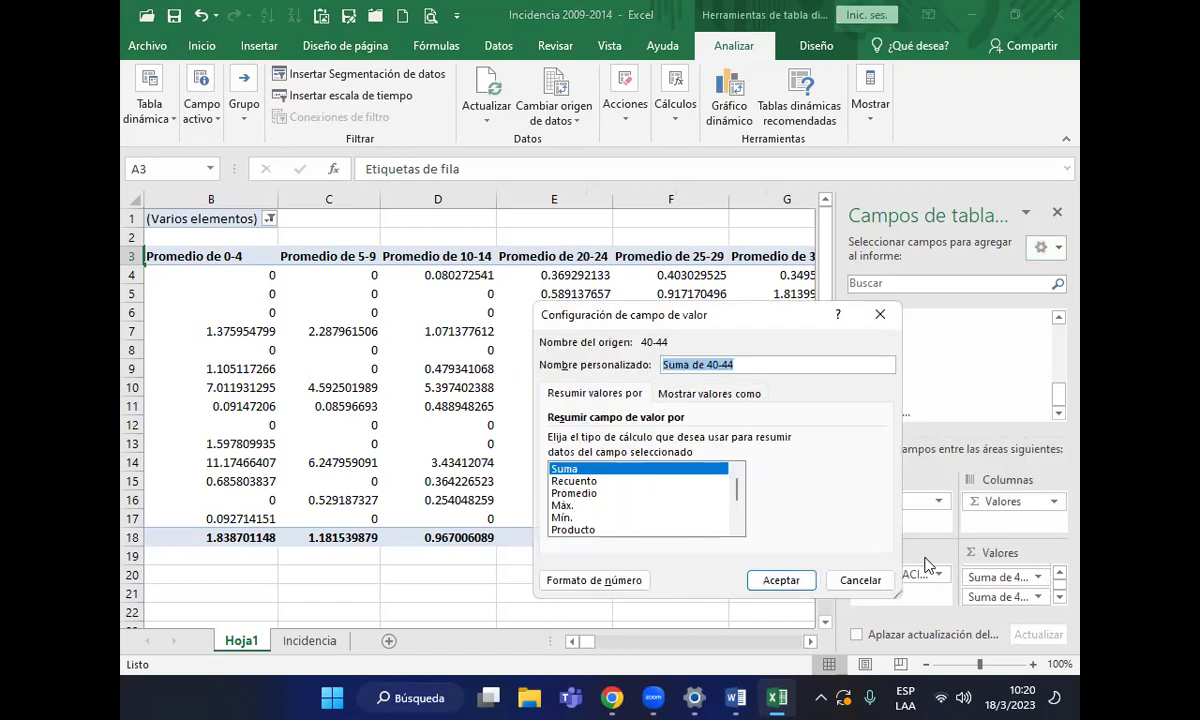
click(585, 493)
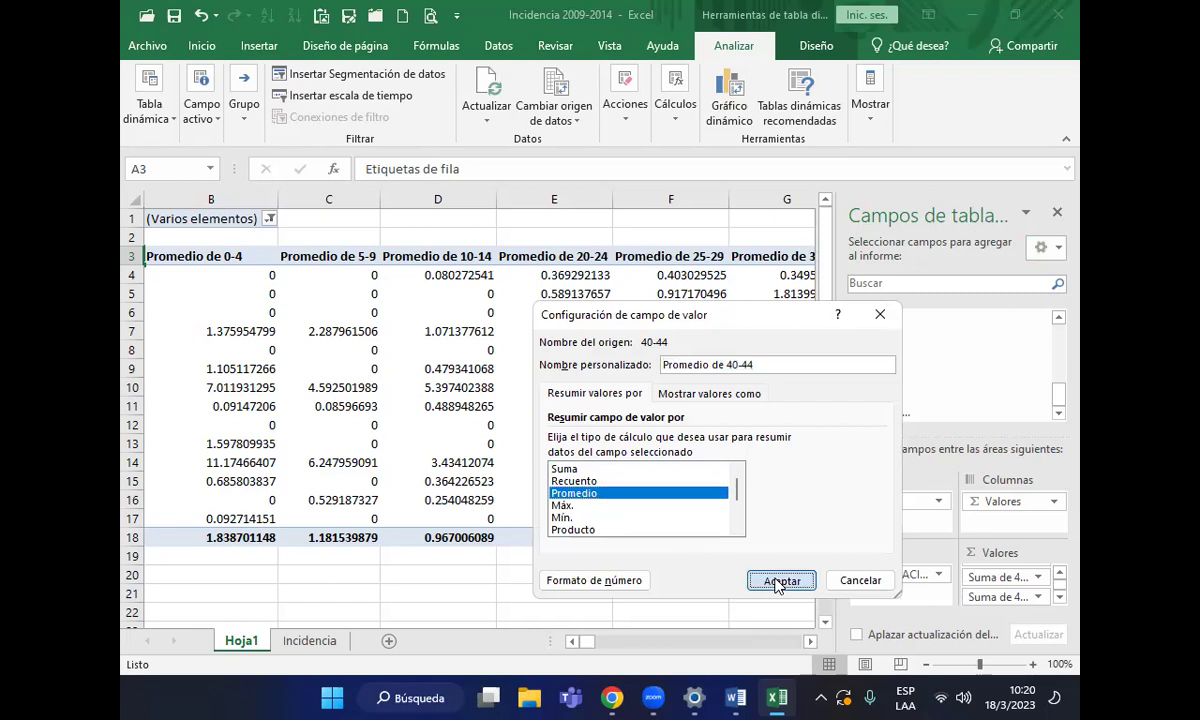
click(780, 581)
Change the 50-54 value field's calculation to Promedio
scroll(1060, 585, down, 3)
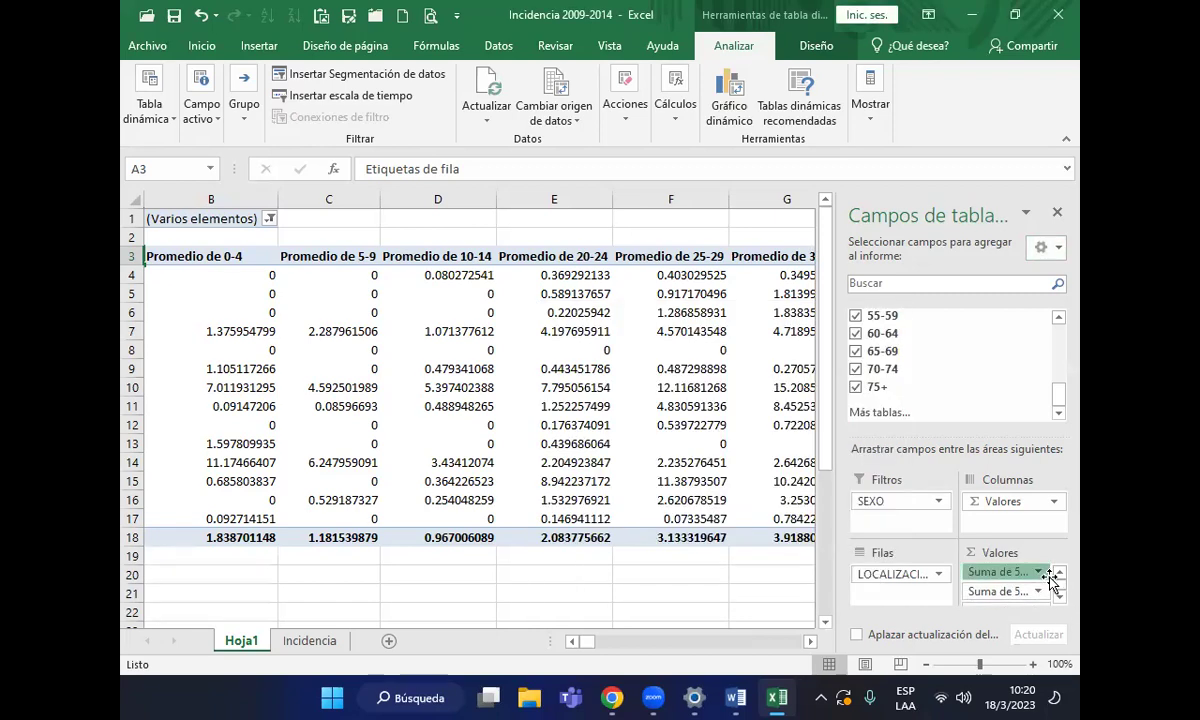
click(1038, 572)
click(960, 552)
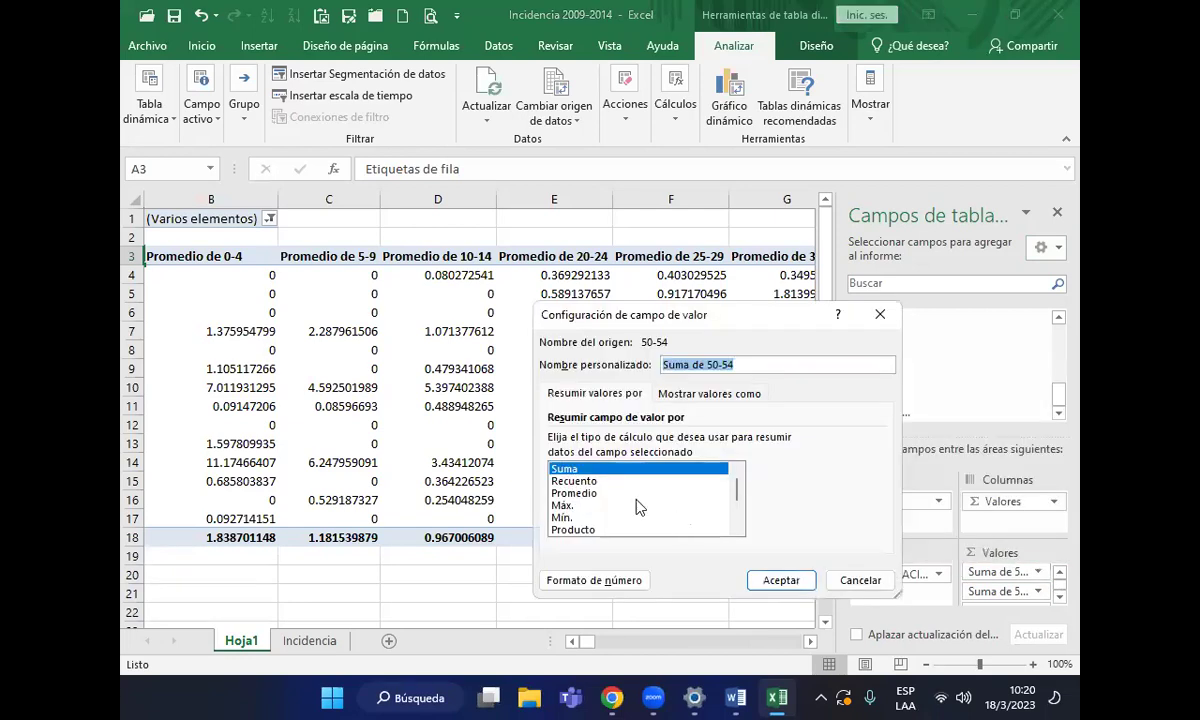
click(600, 493)
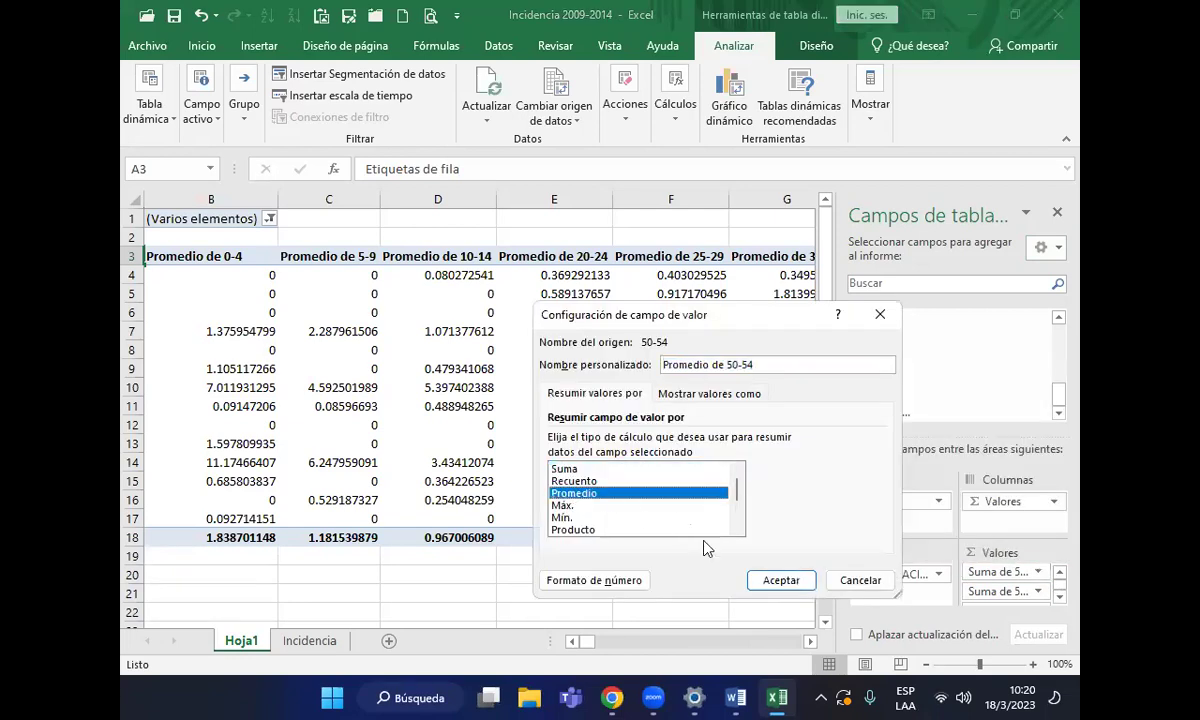
click(781, 580)
Change the 55-59 value field's calculation to Promedio
click(1059, 597)
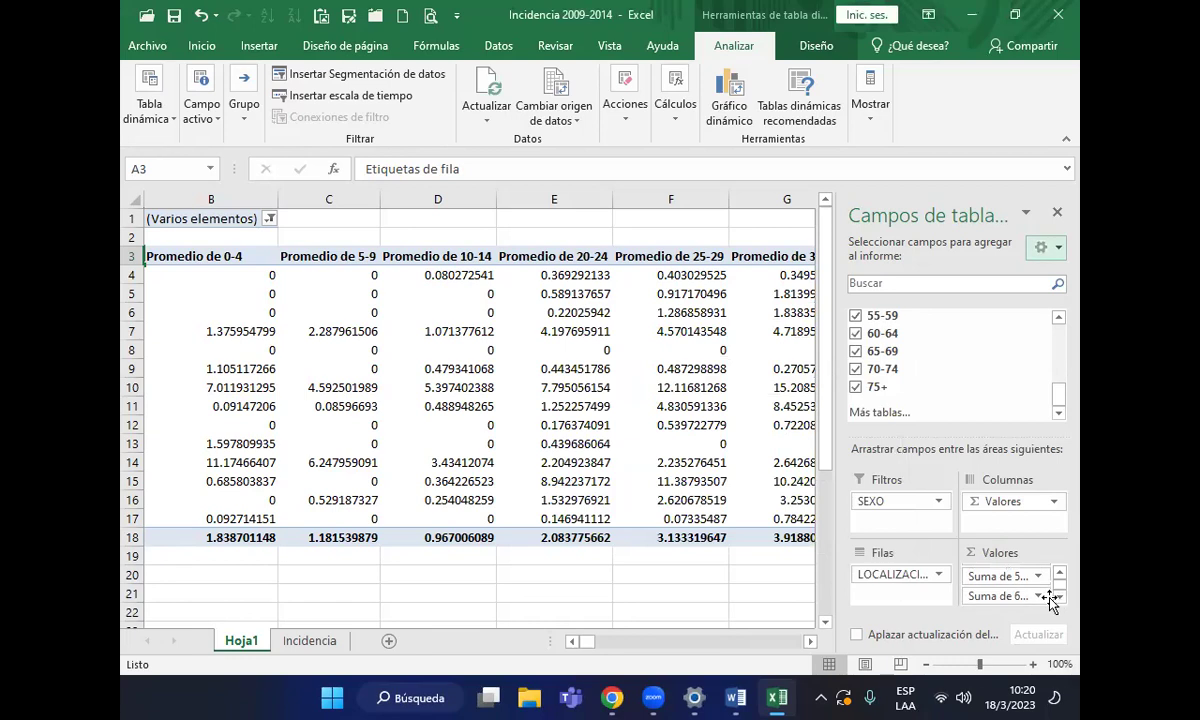
click(1038, 576)
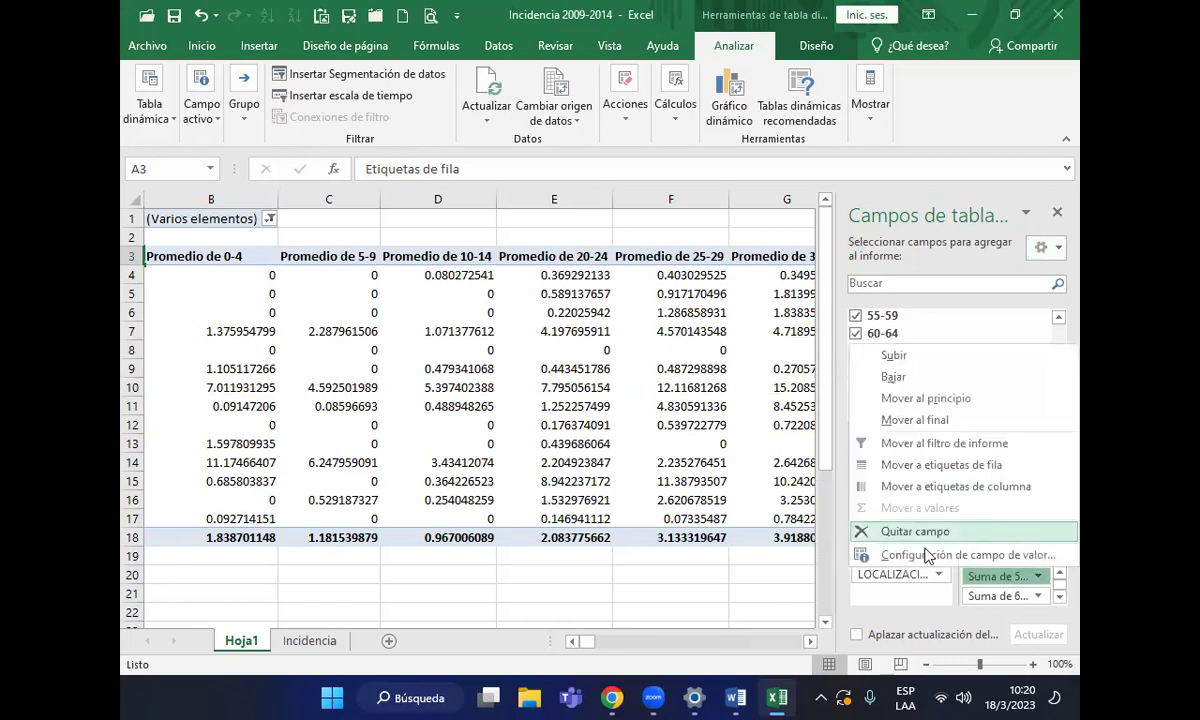
click(921, 557)
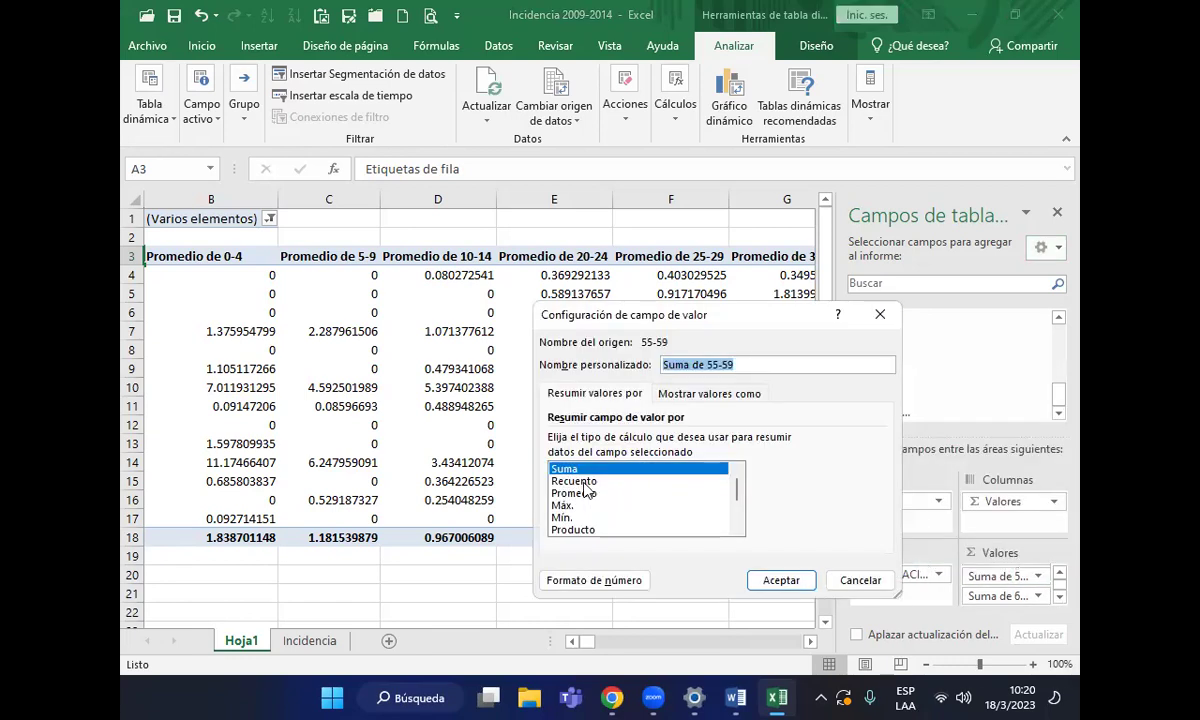
click(586, 493)
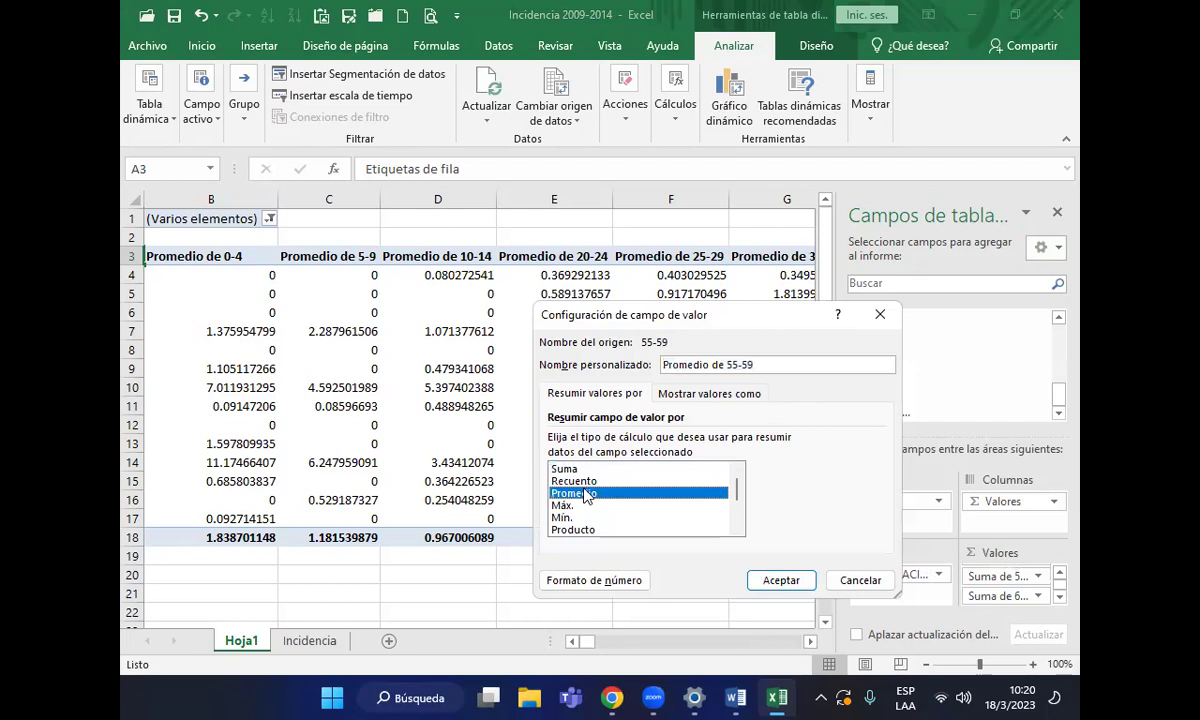
click(780, 577)
Change the skipped 45-49 value field's calculation to Promedio
click(1059, 574)
click(1059, 574)
click(1059, 574)
click(1000, 596)
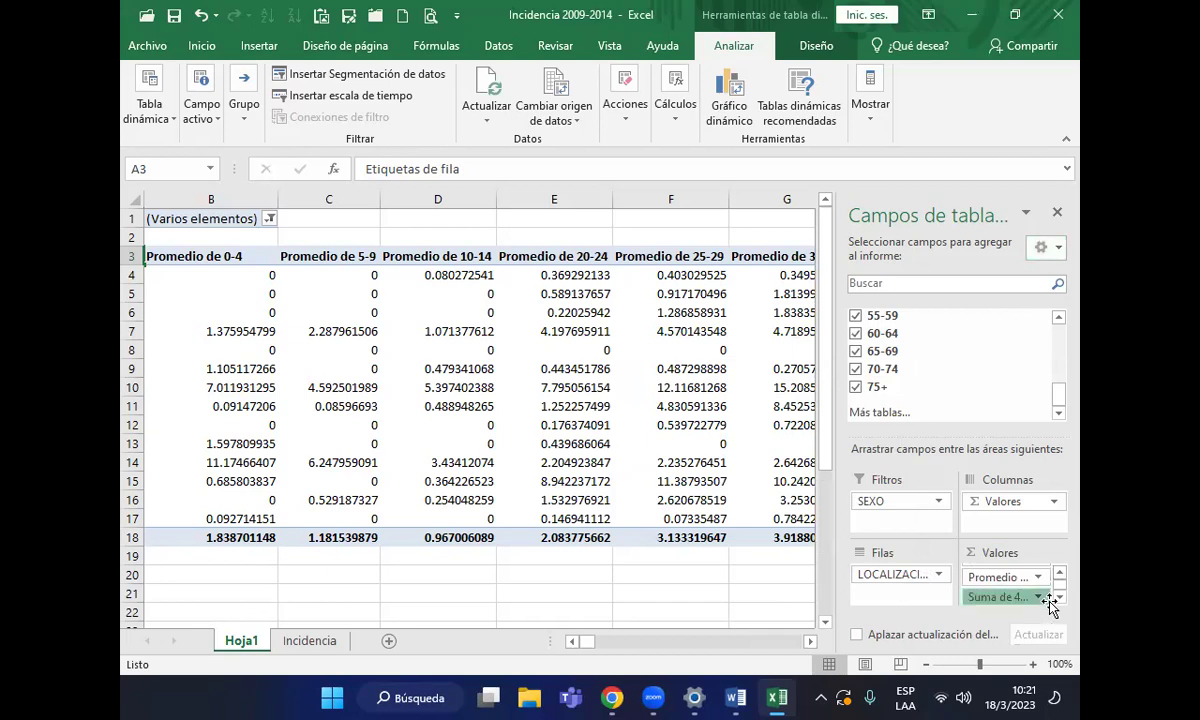
click(967, 576)
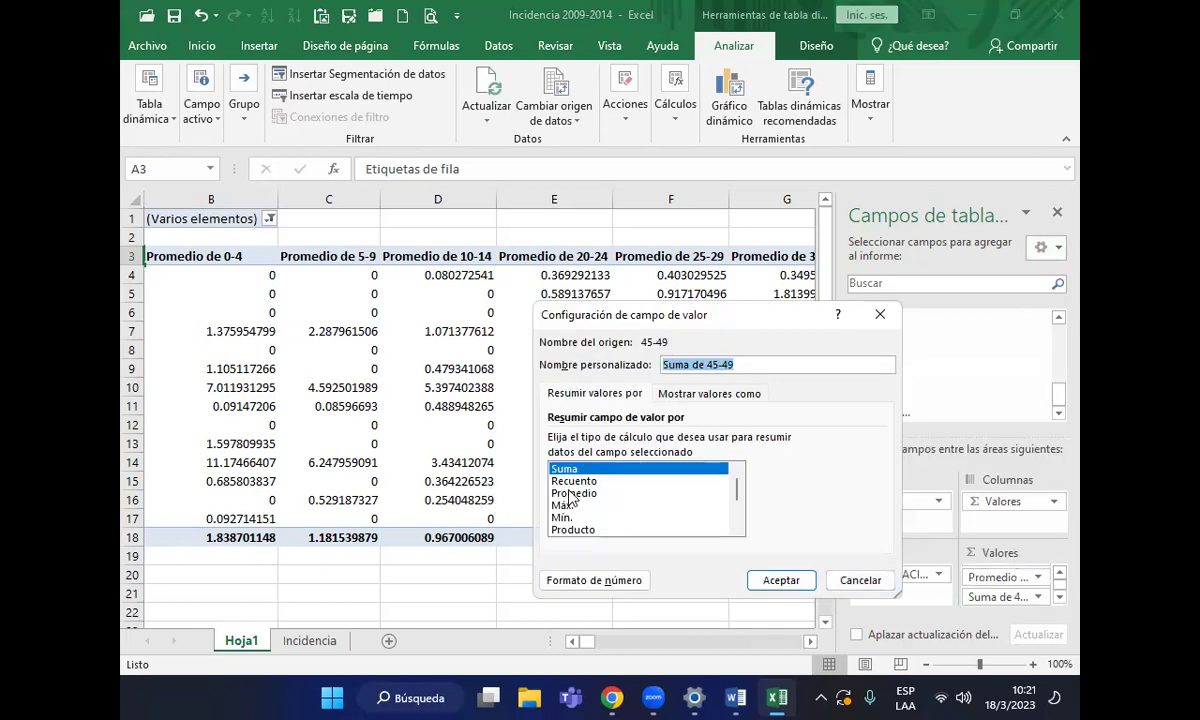
click(640, 493)
click(781, 581)
Change the 60-64 value field's calculation to Promedio
click(1060, 574)
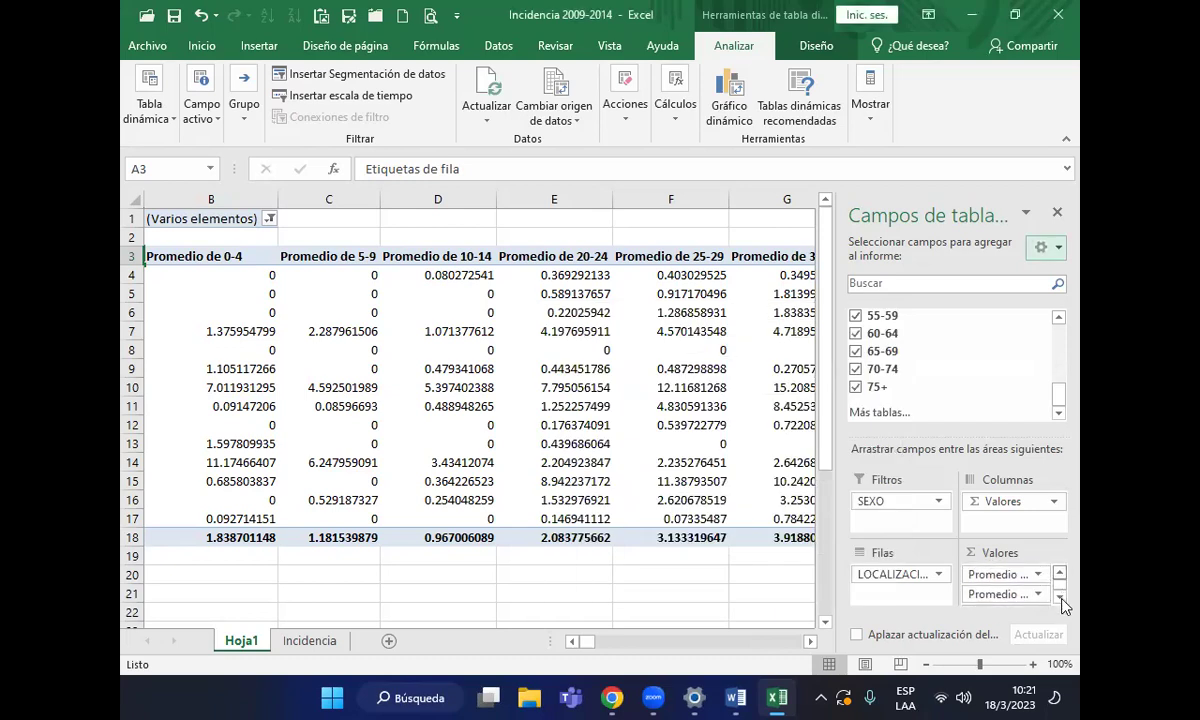
click(1060, 598)
click(1060, 598)
click(1060, 598)
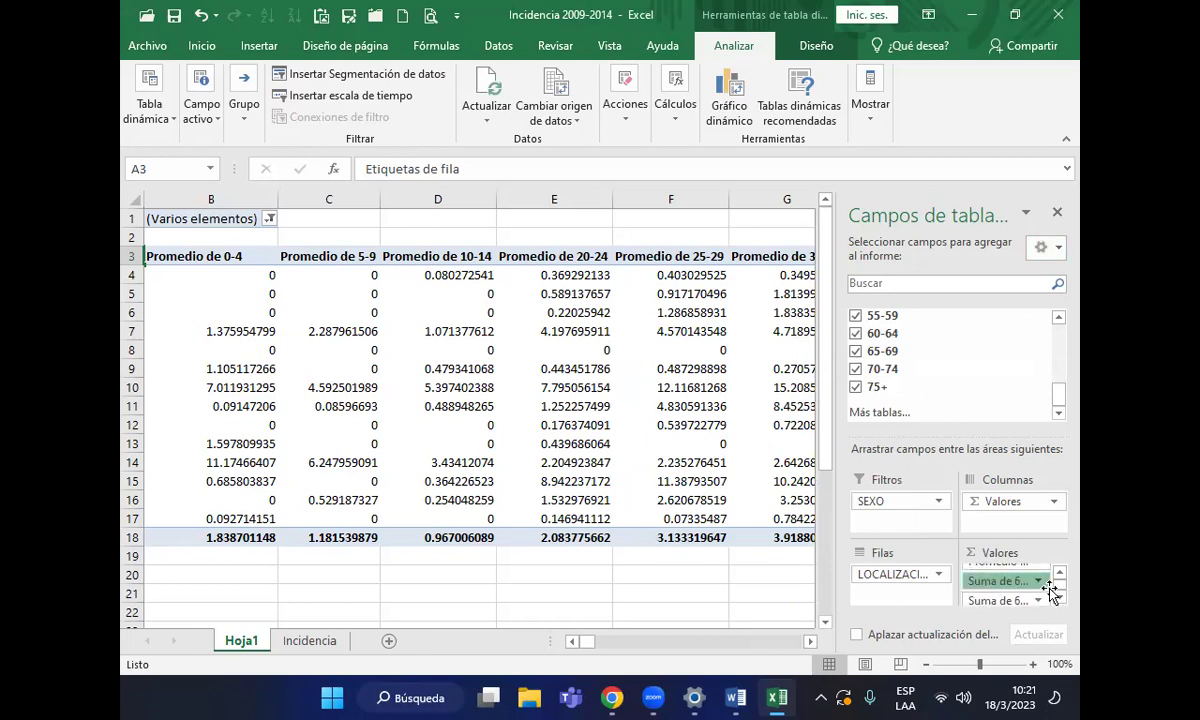
click(1040, 581)
click(978, 560)
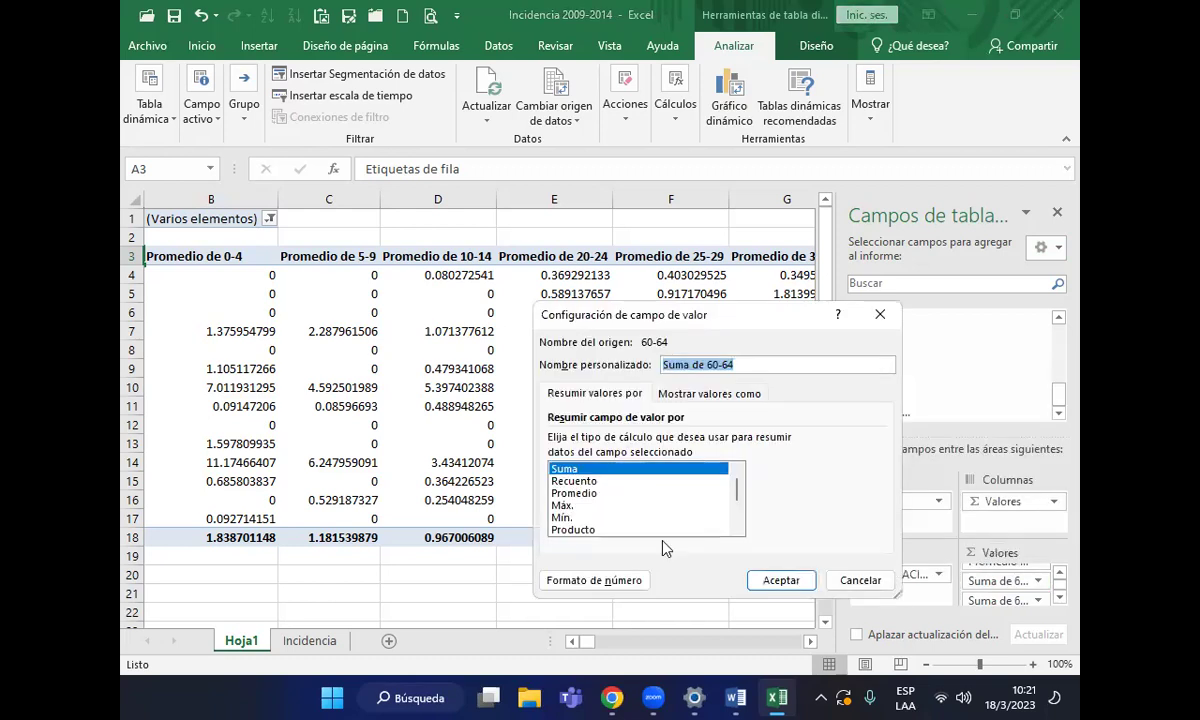
click(585, 493)
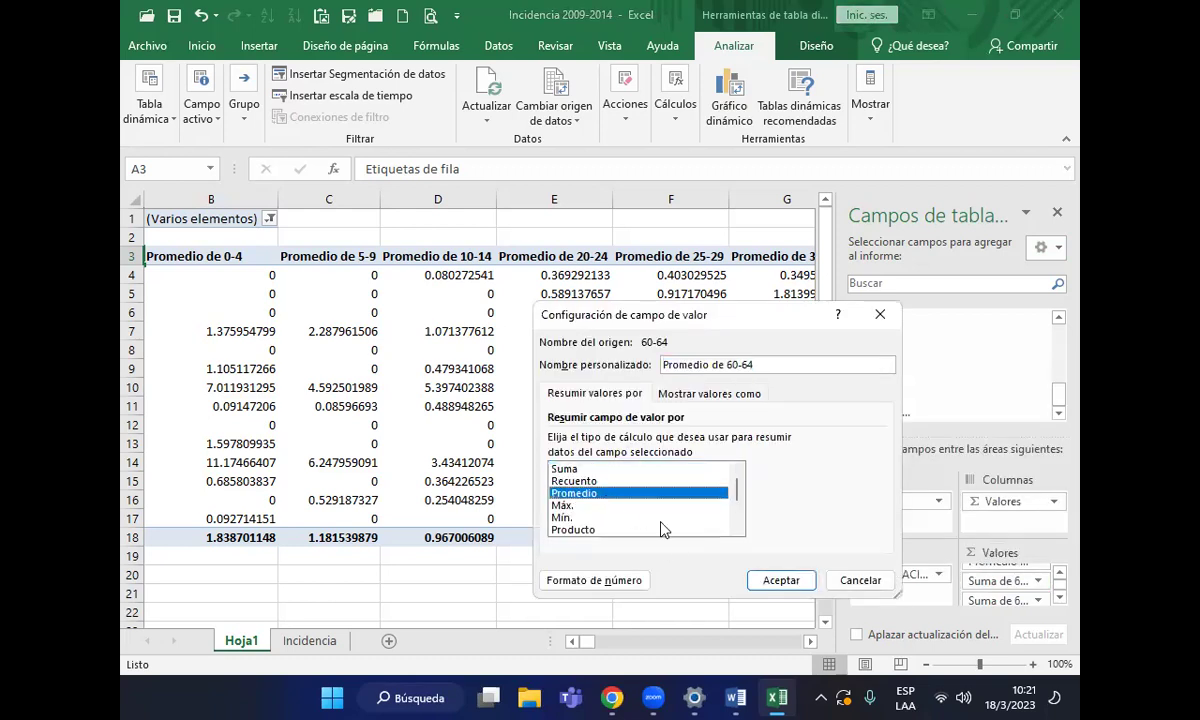
click(779, 580)
Change the 65-69 value field's calculation to Promedio
click(1040, 600)
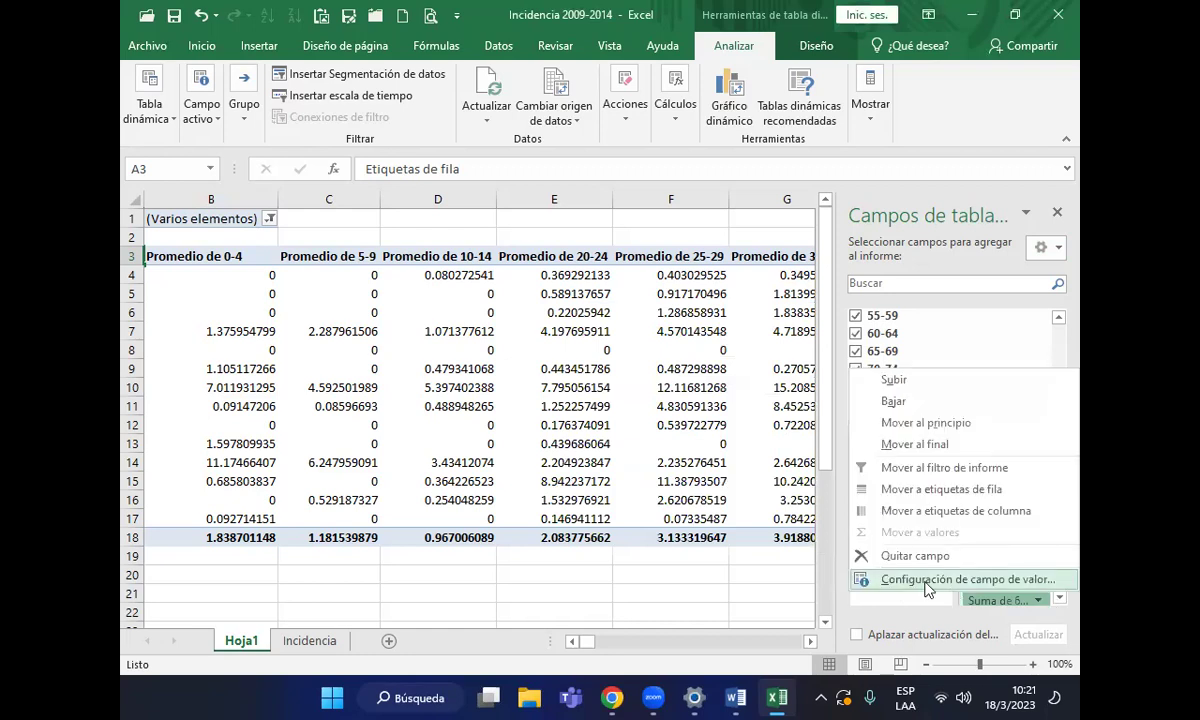
click(928, 582)
click(604, 495)
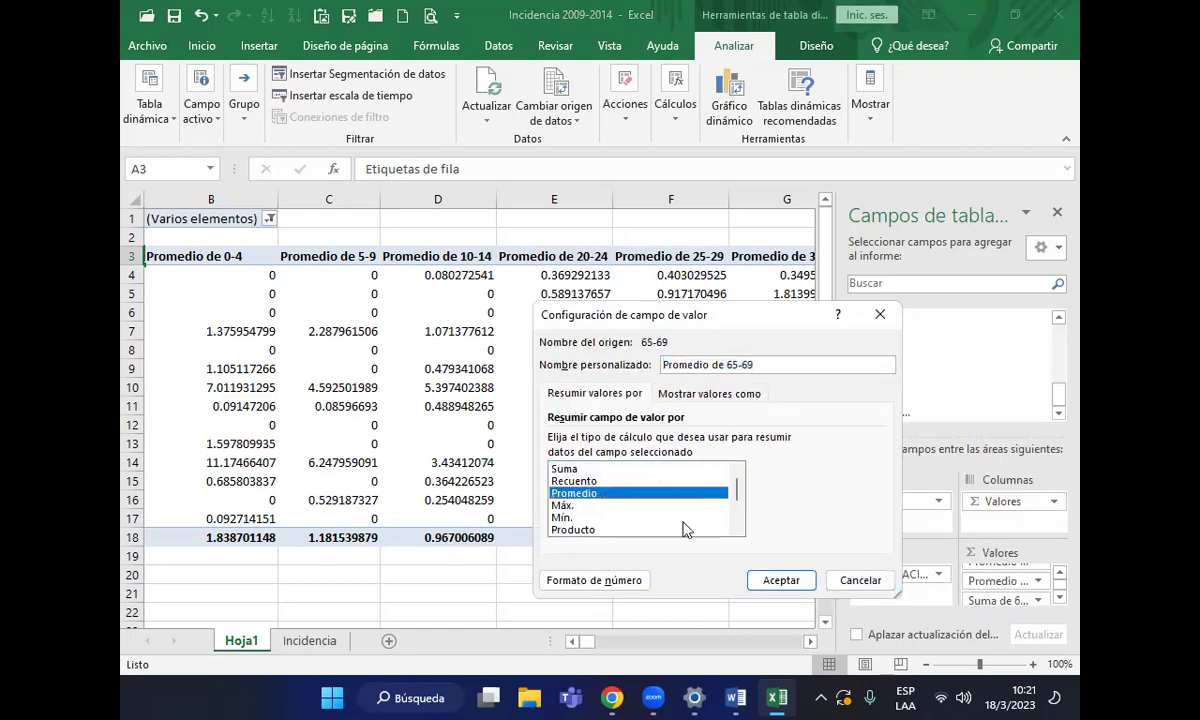
click(776, 580)
Change the 70-74 value field's calculation to Promedio
click(1060, 598)
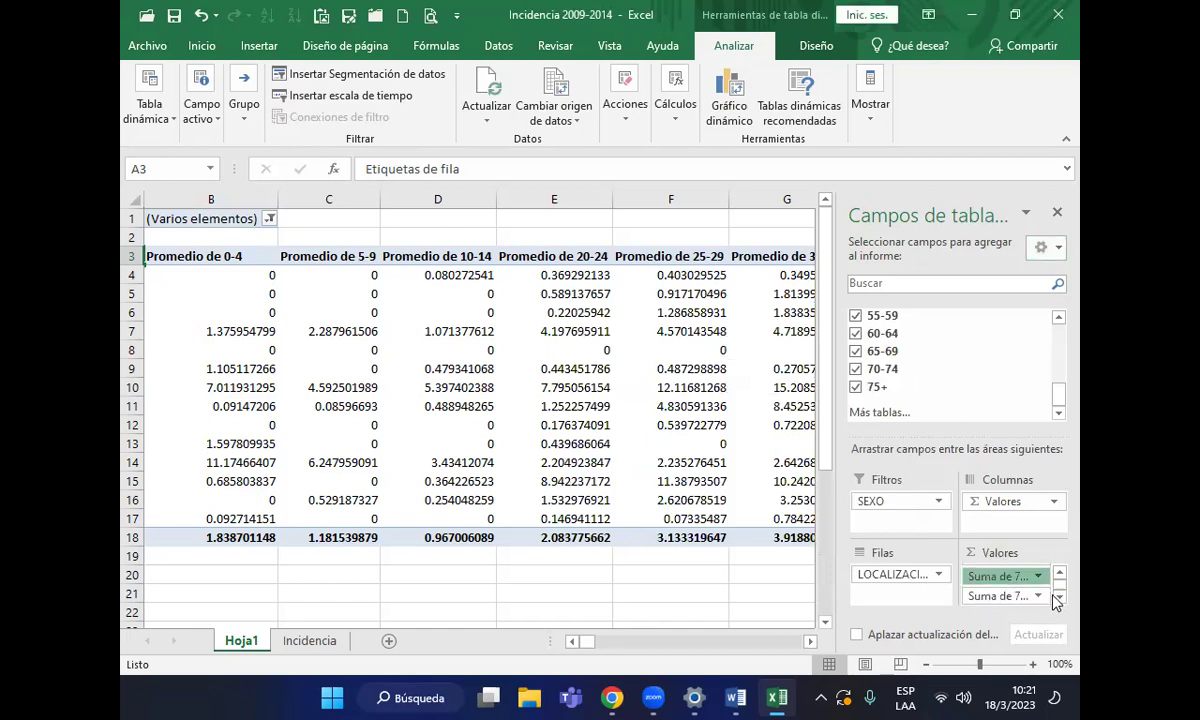
click(985, 576)
click(955, 566)
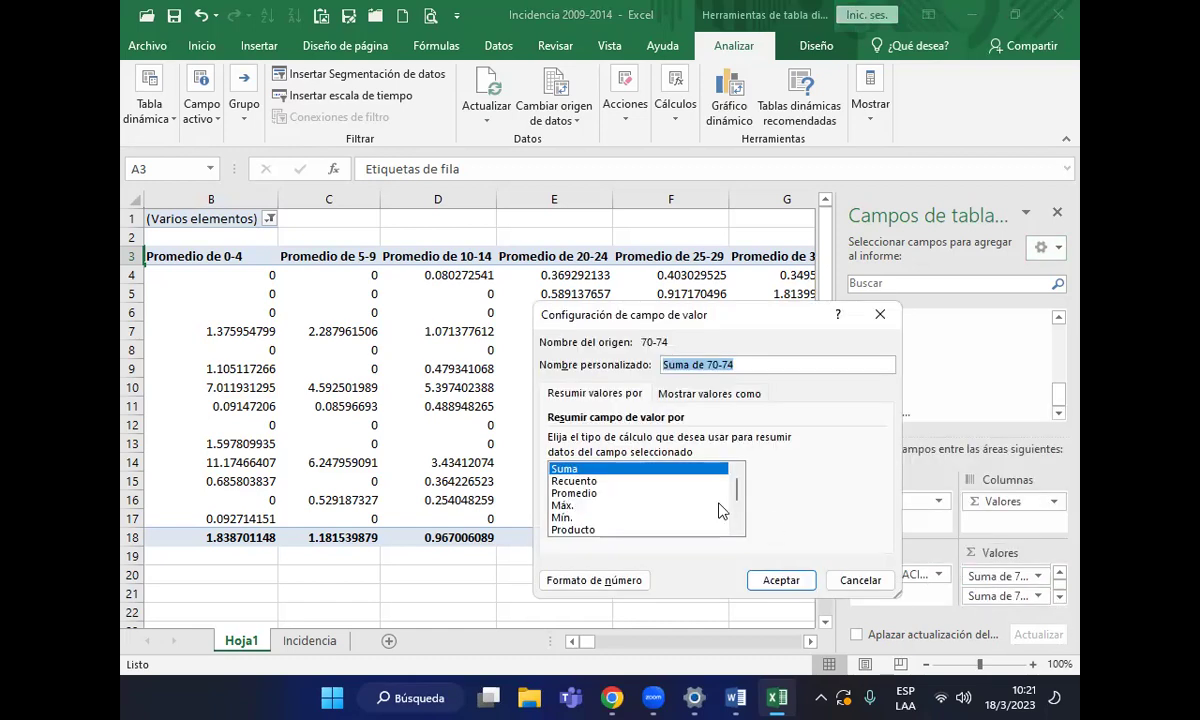
click(604, 493)
click(782, 581)
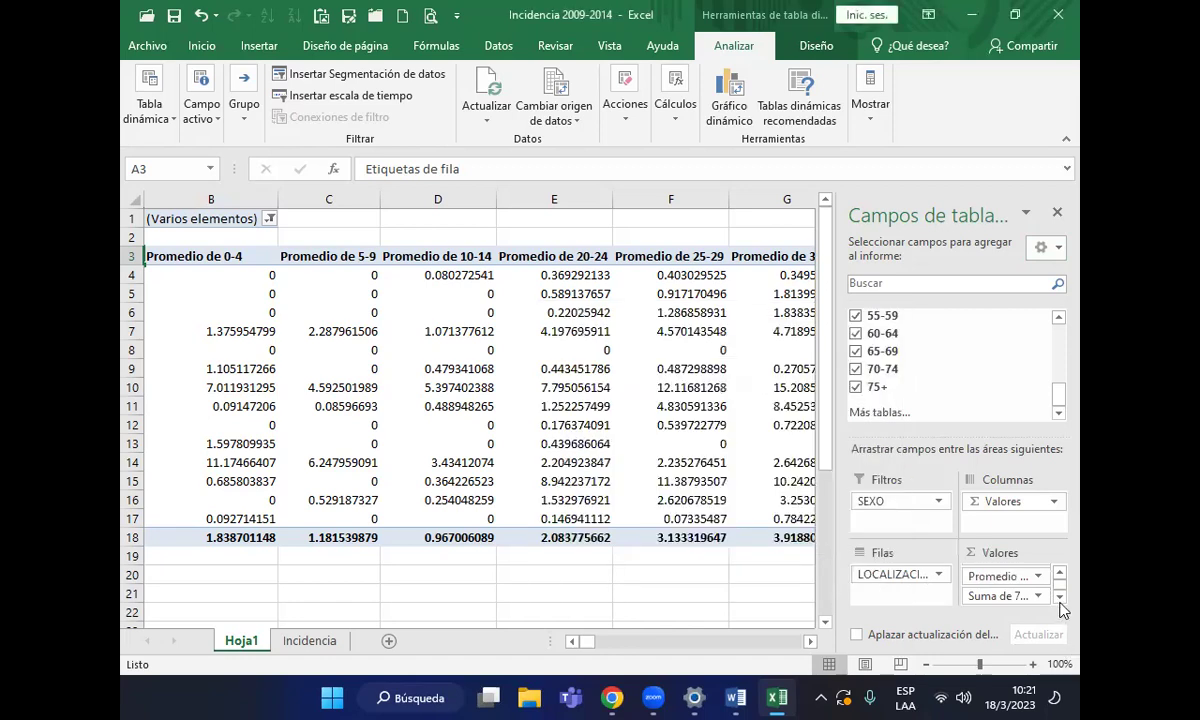
Change the 75+ value field's calculation to Promedio
click(1000, 596)
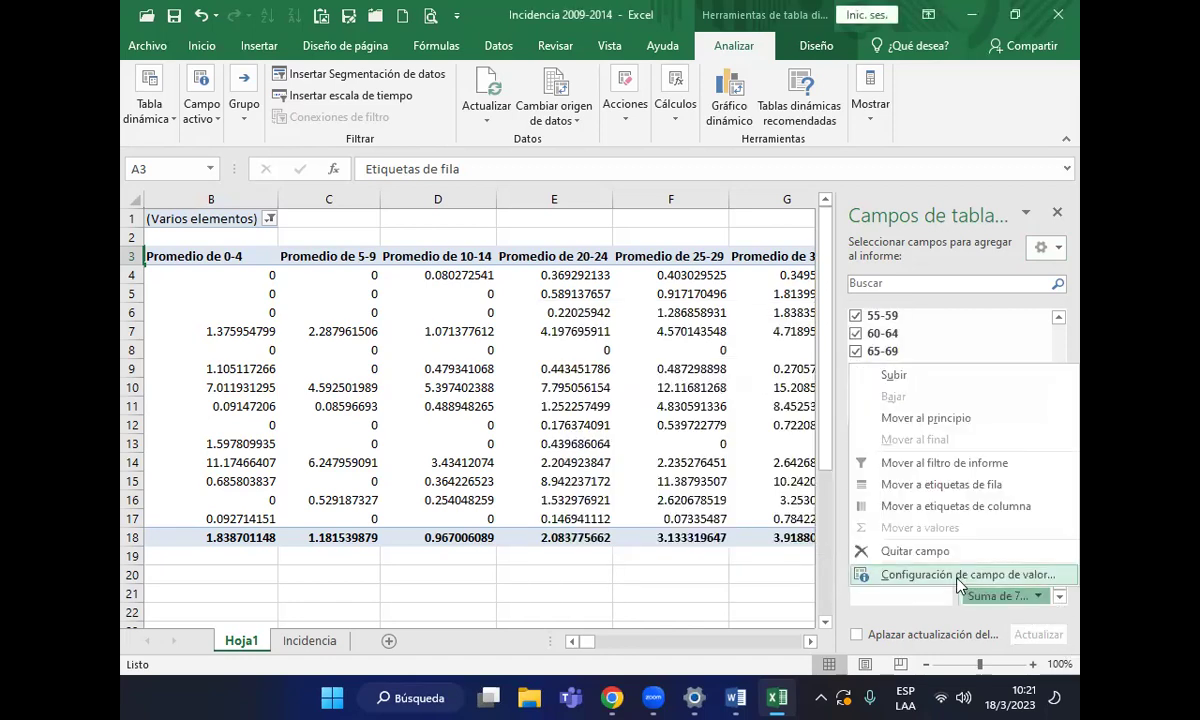
click(958, 576)
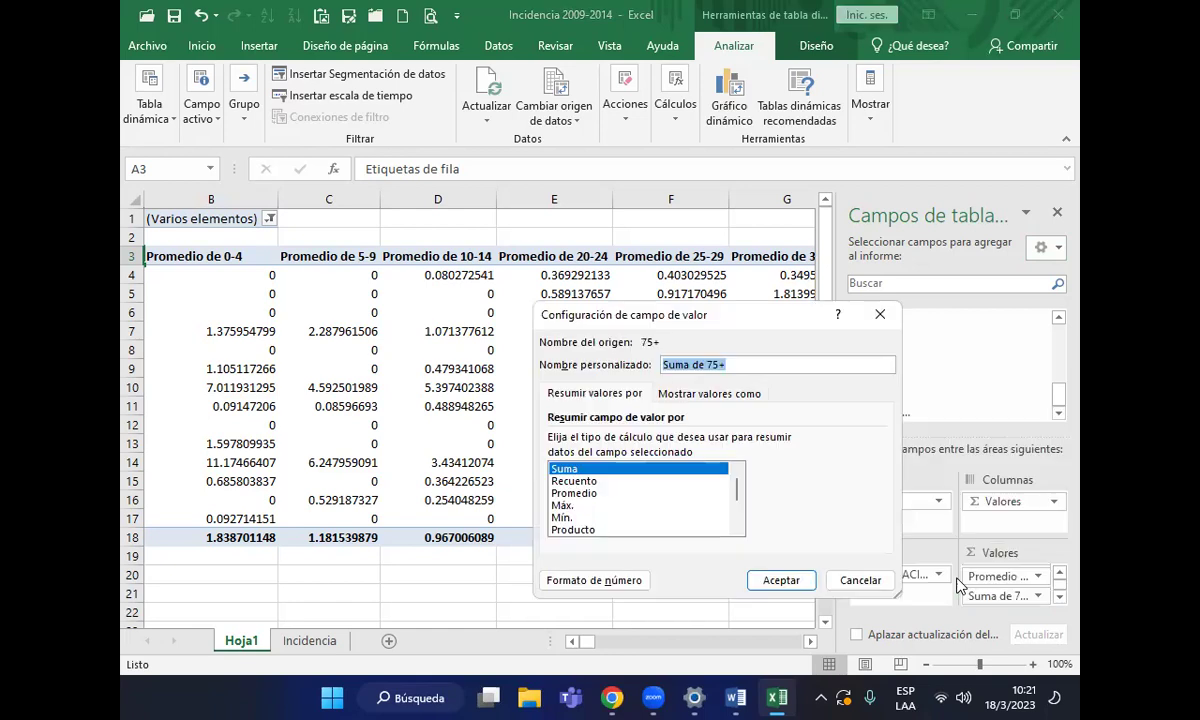
click(590, 493)
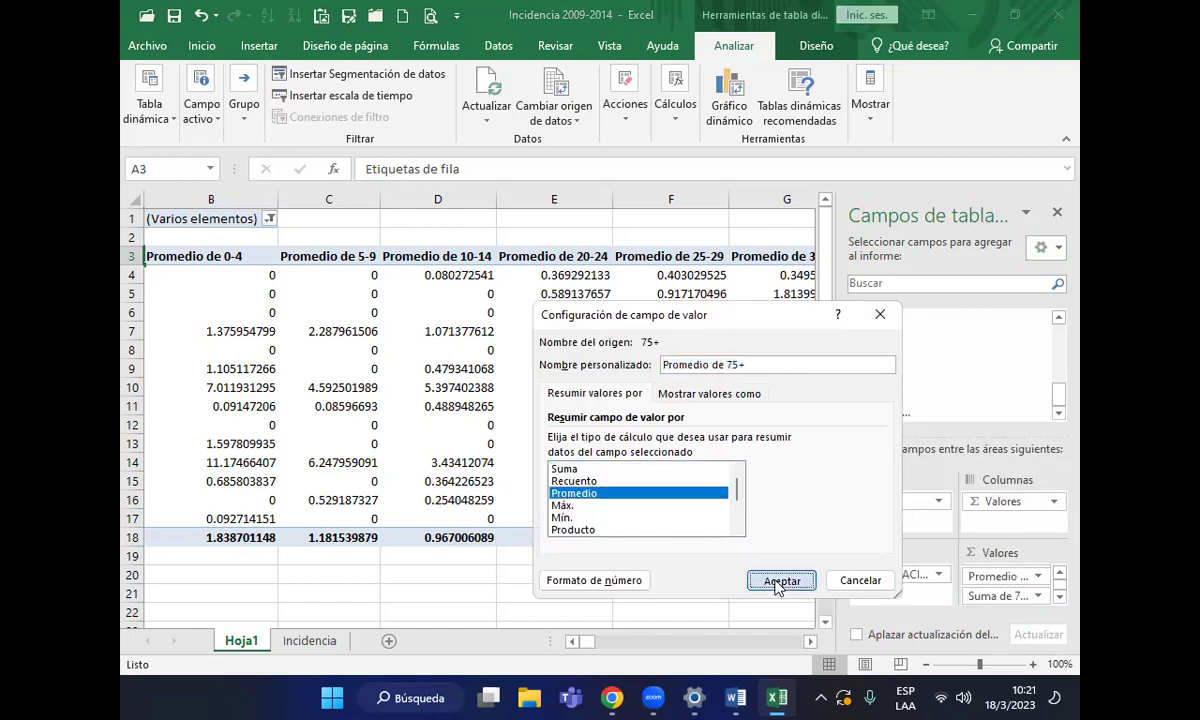
click(779, 584)
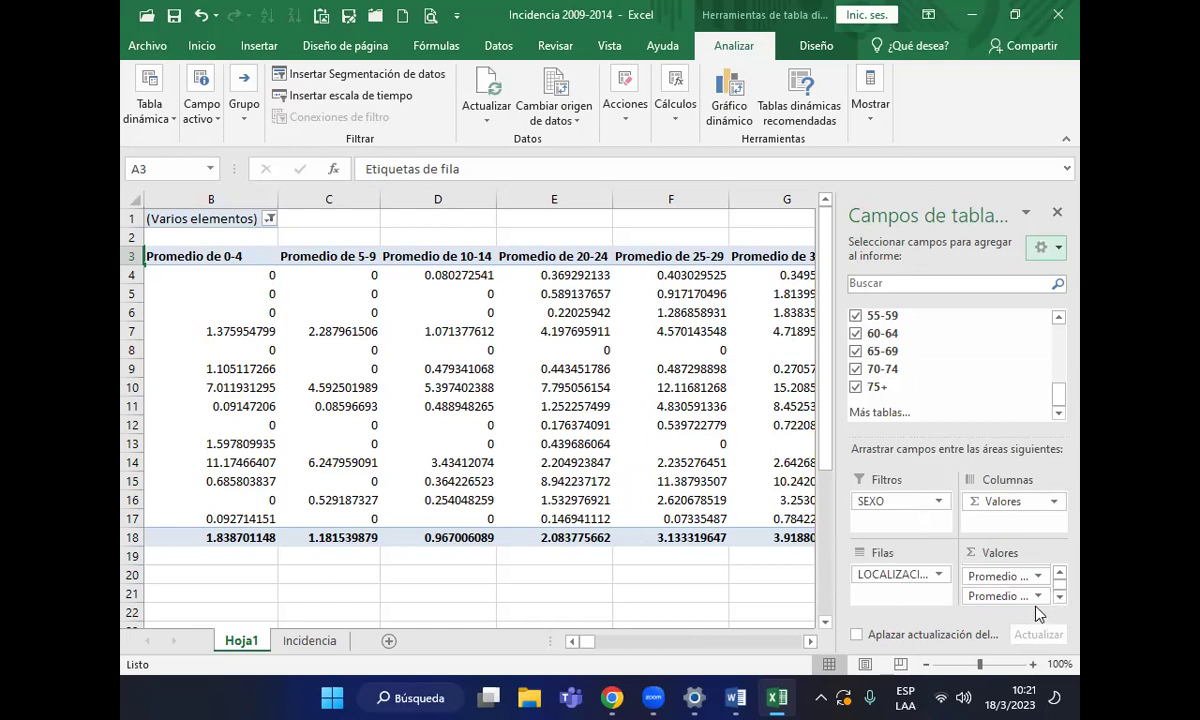
click(1060, 574)
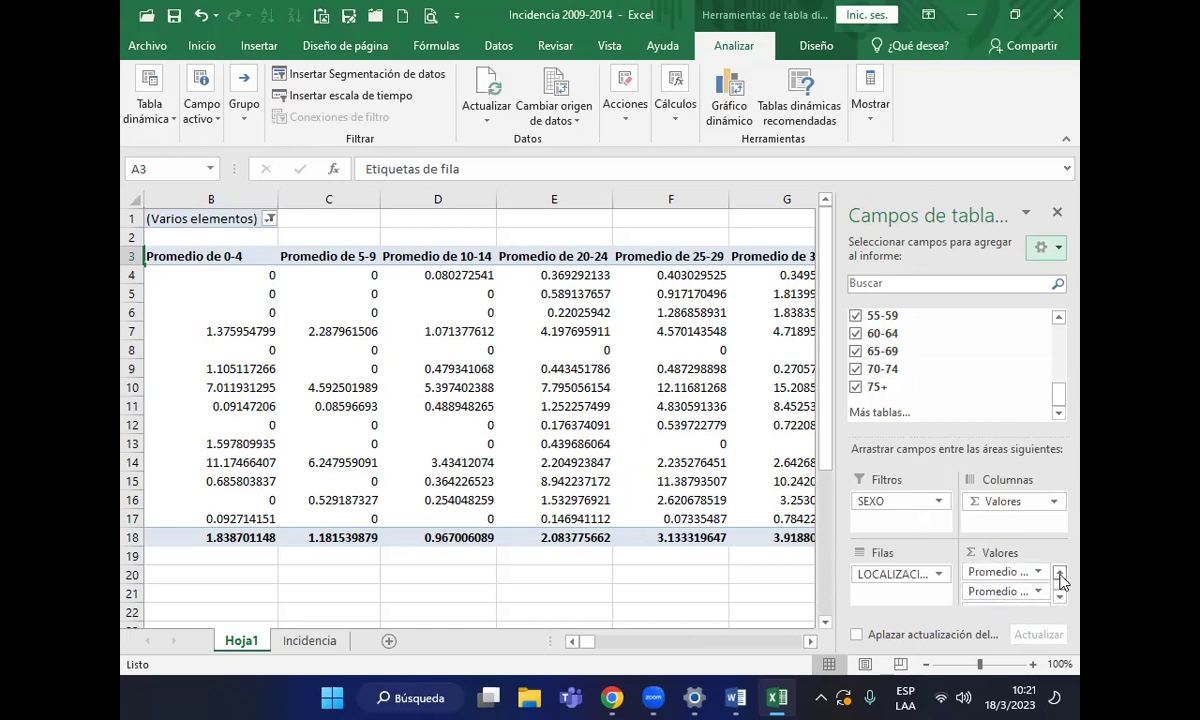
click(1060, 574)
click(1060, 575)
click(1060, 574)
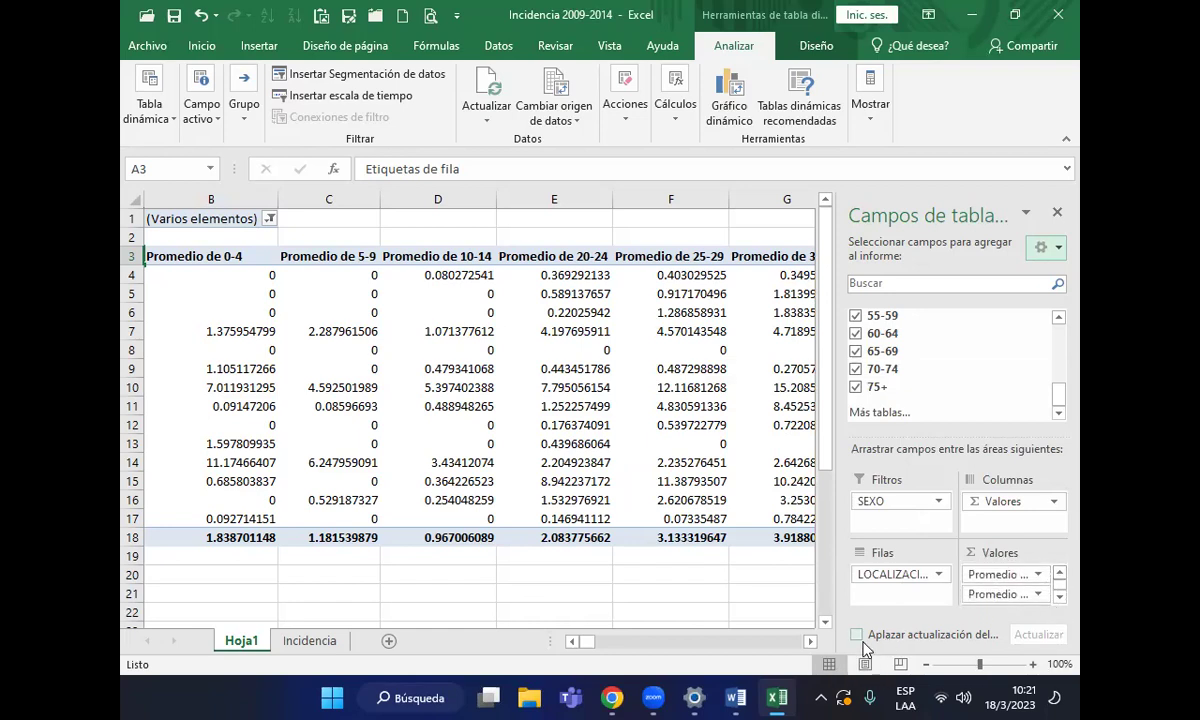
Close the pivot table field list so the sheet shows more of the table
click(670, 462)
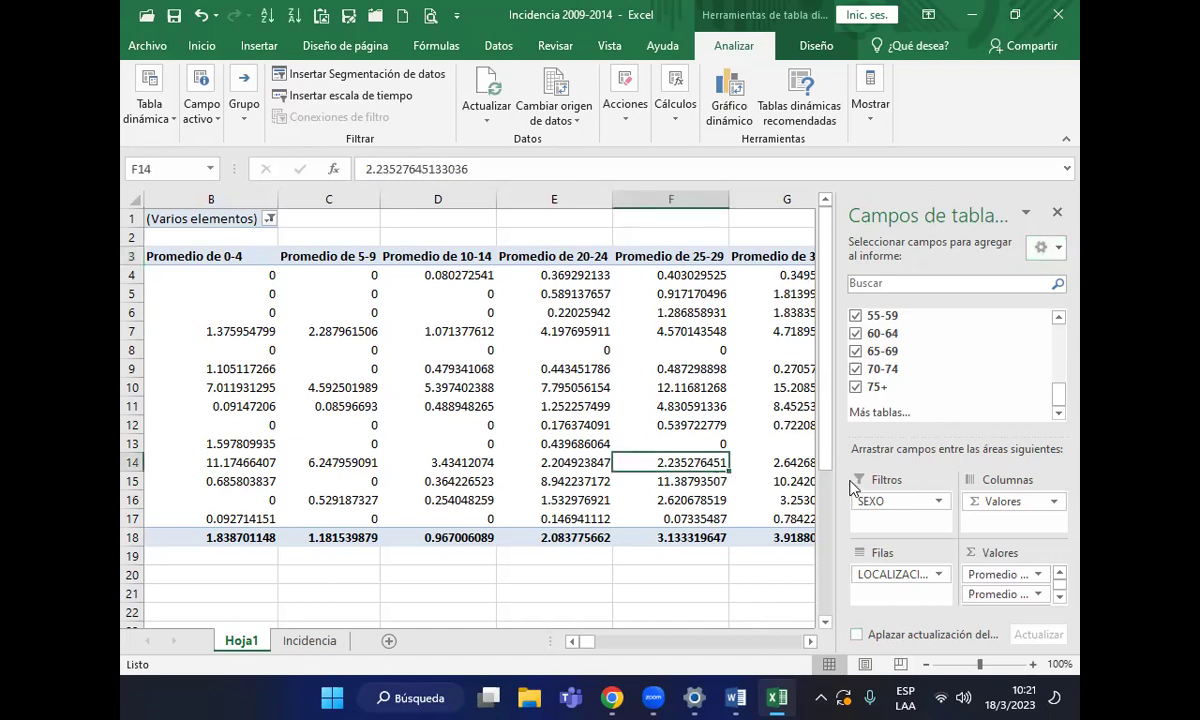
click(1057, 212)
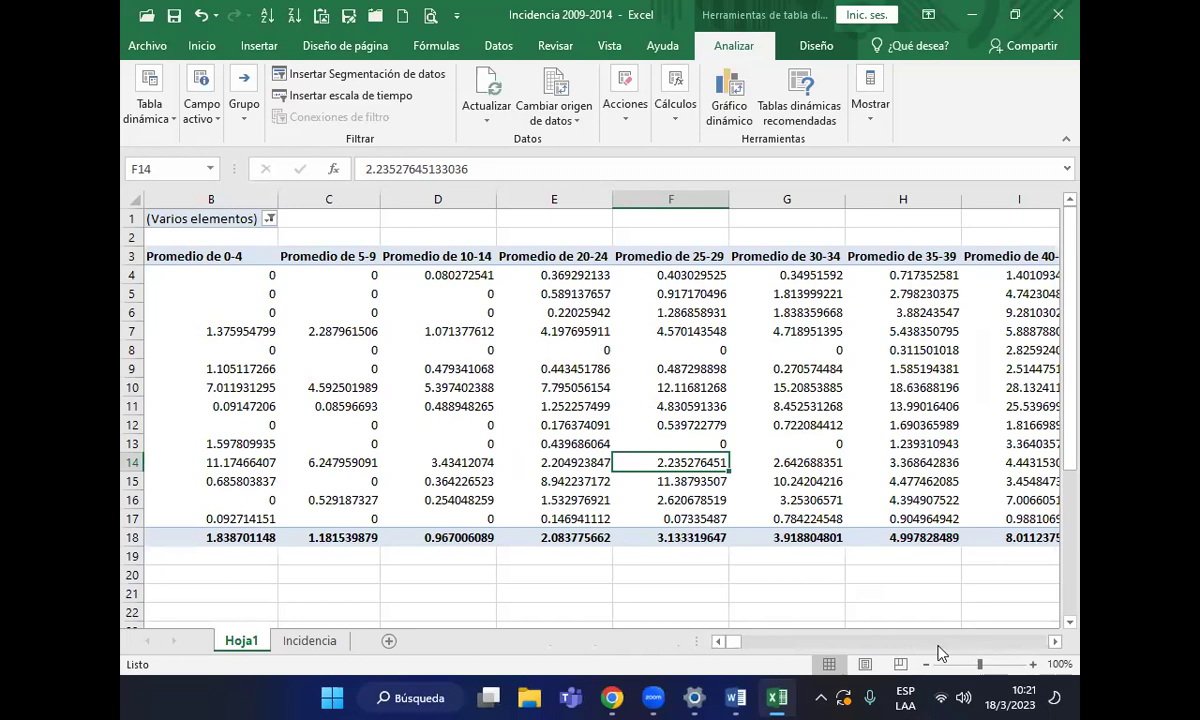
click(718, 641)
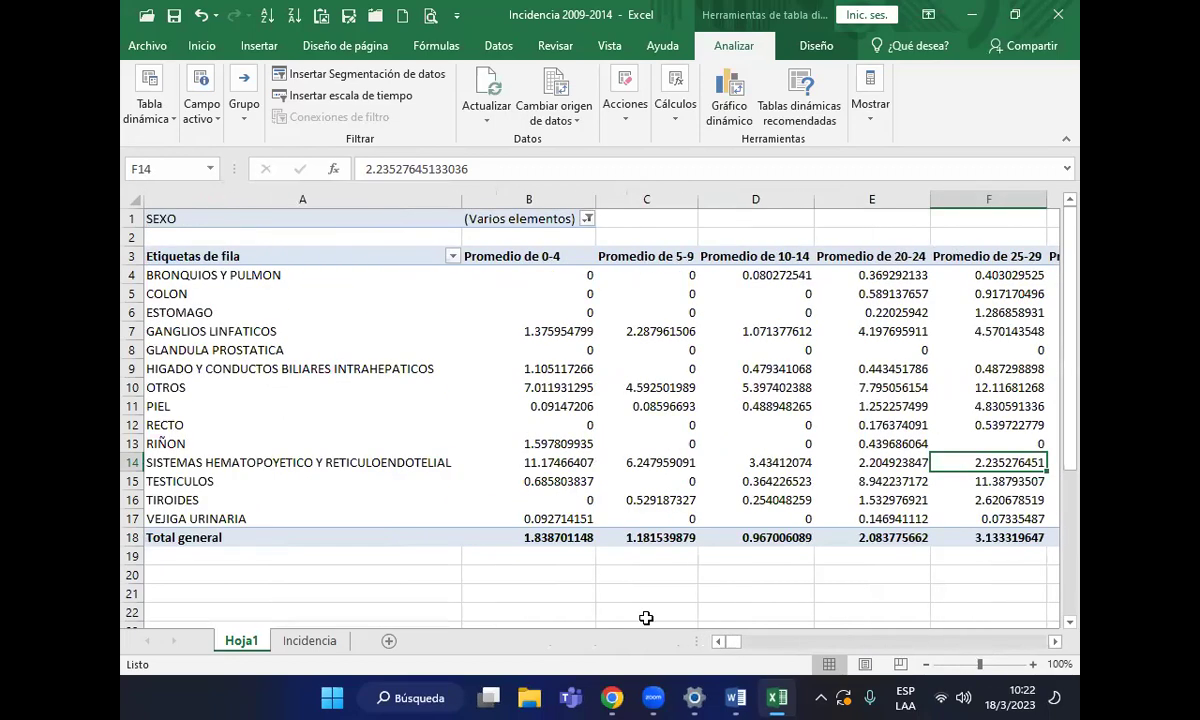
Apply the Número format with 2 decimal places to the pivot table's average values in B4:P18
drag(562, 277, 762, 520)
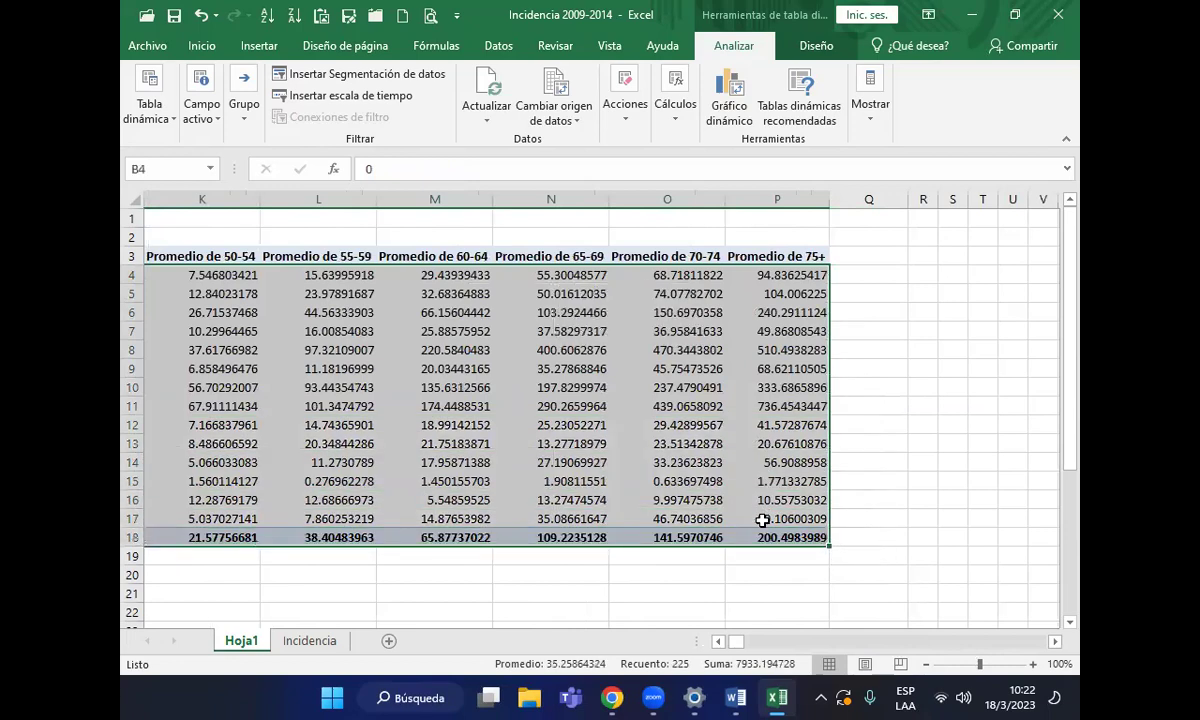
right_click(790, 483)
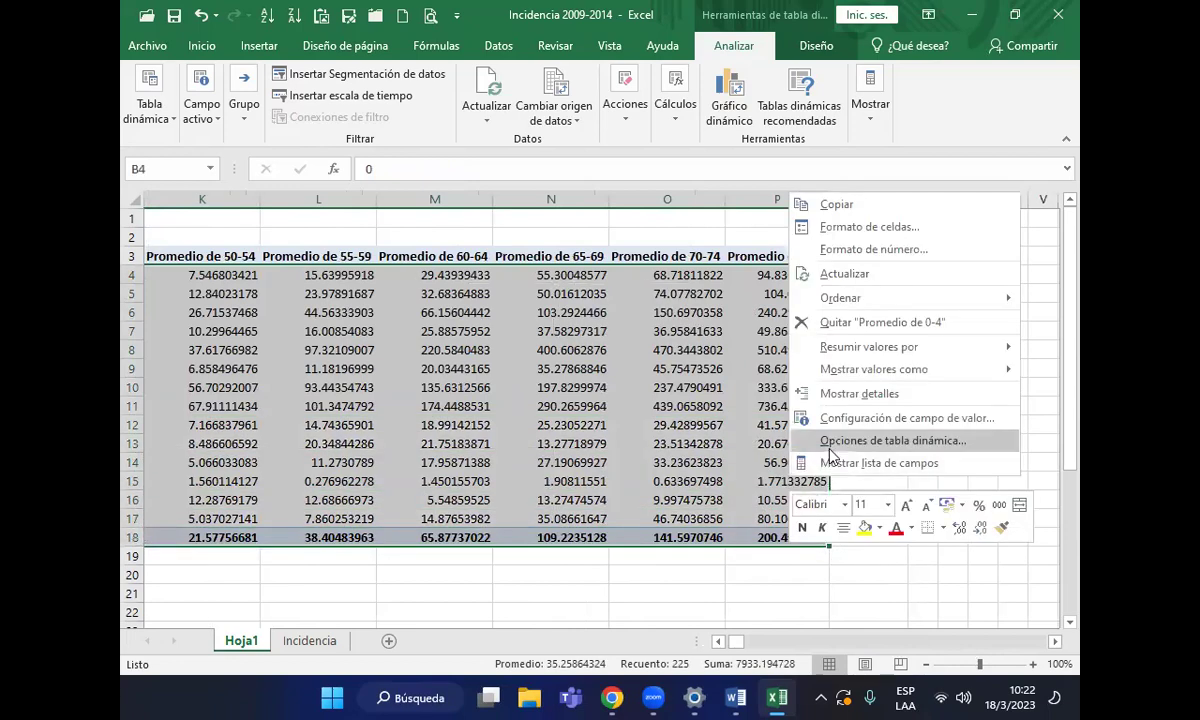
click(200, 47)
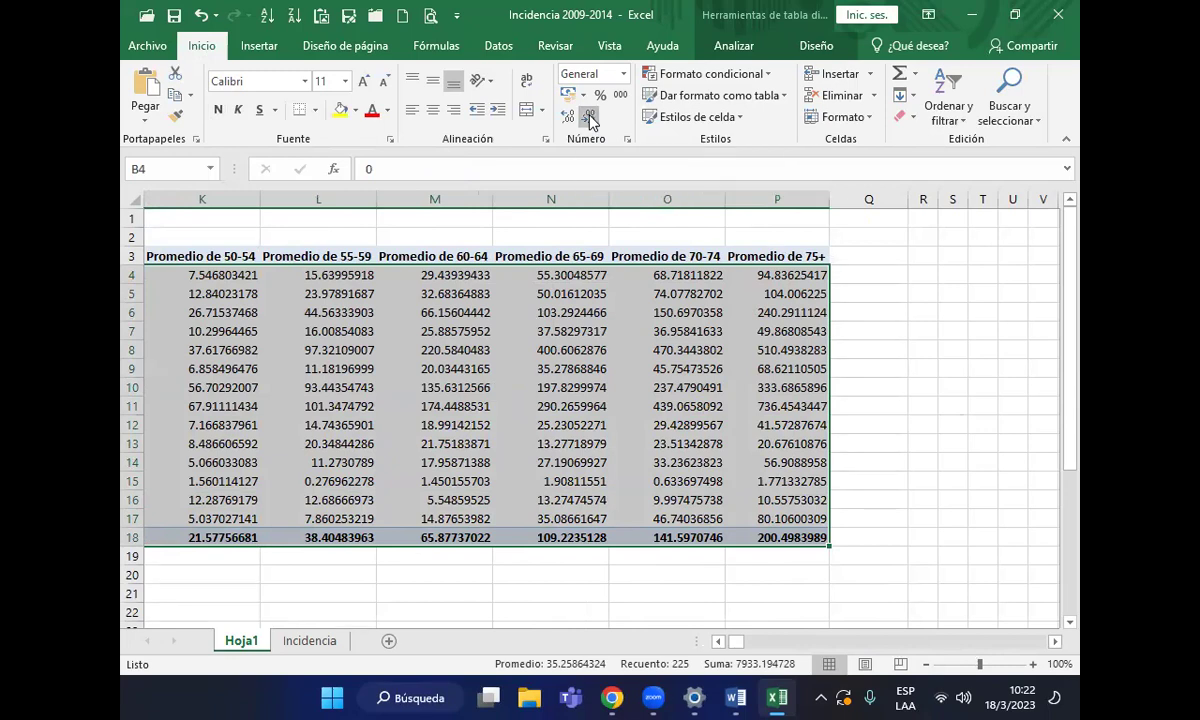
right_click(618, 360)
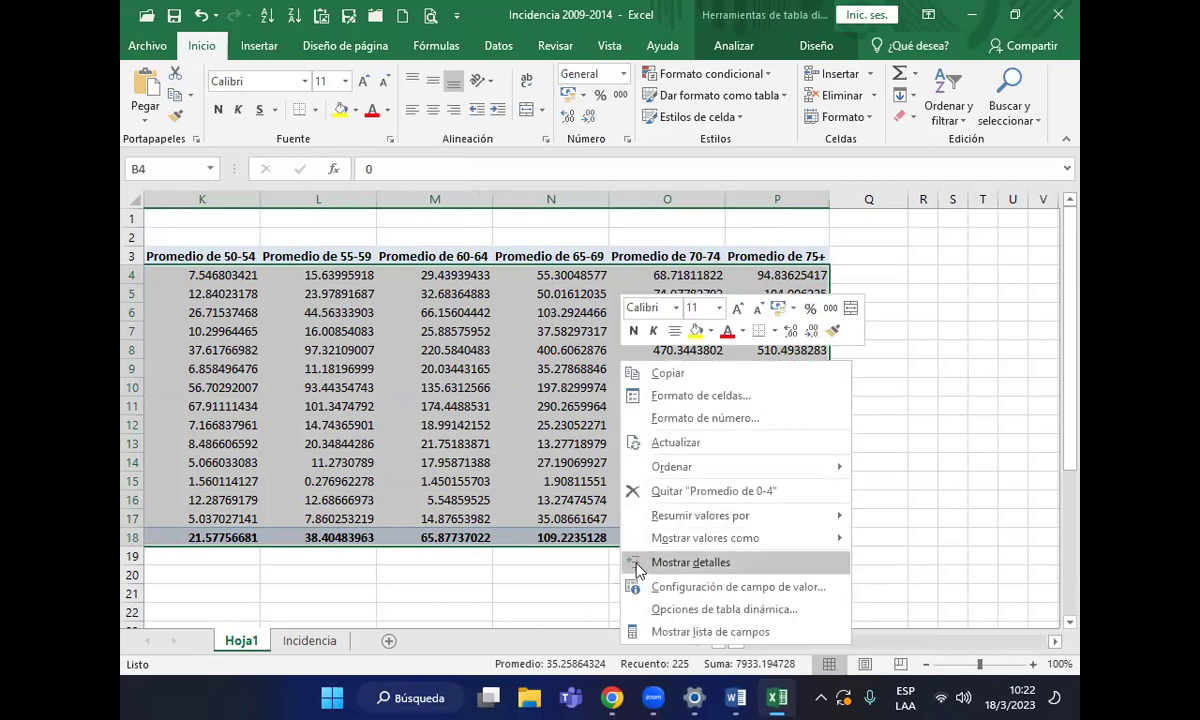
click(662, 418)
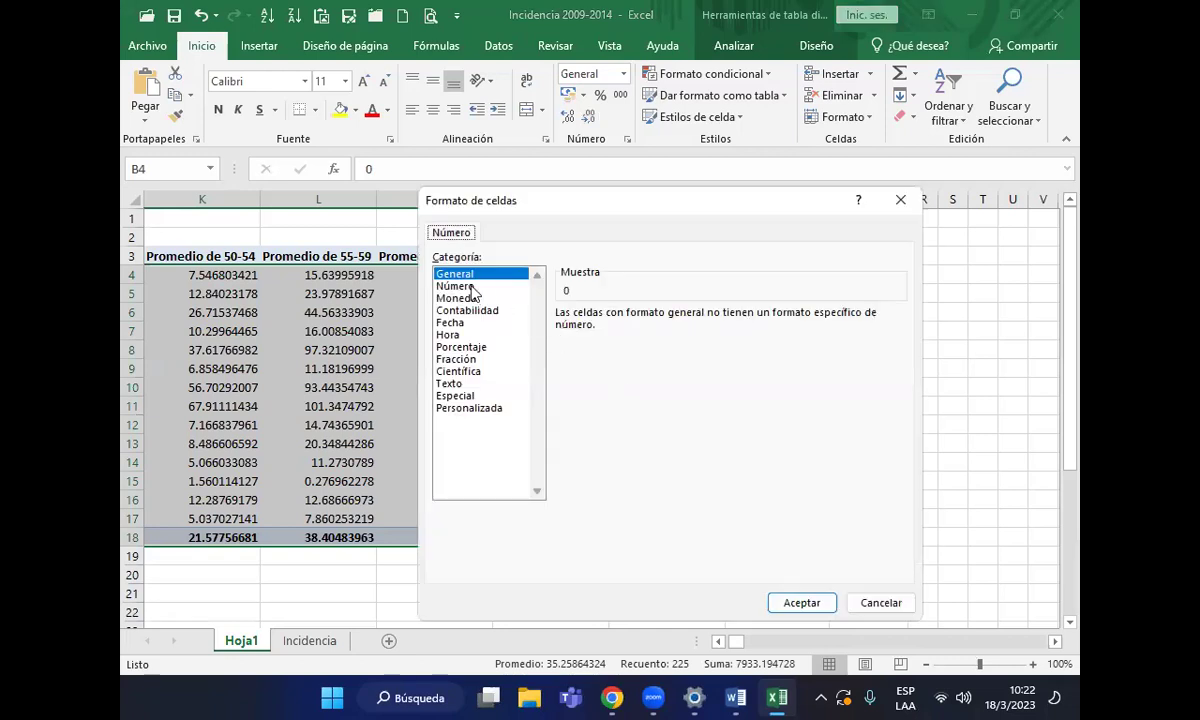
click(473, 287)
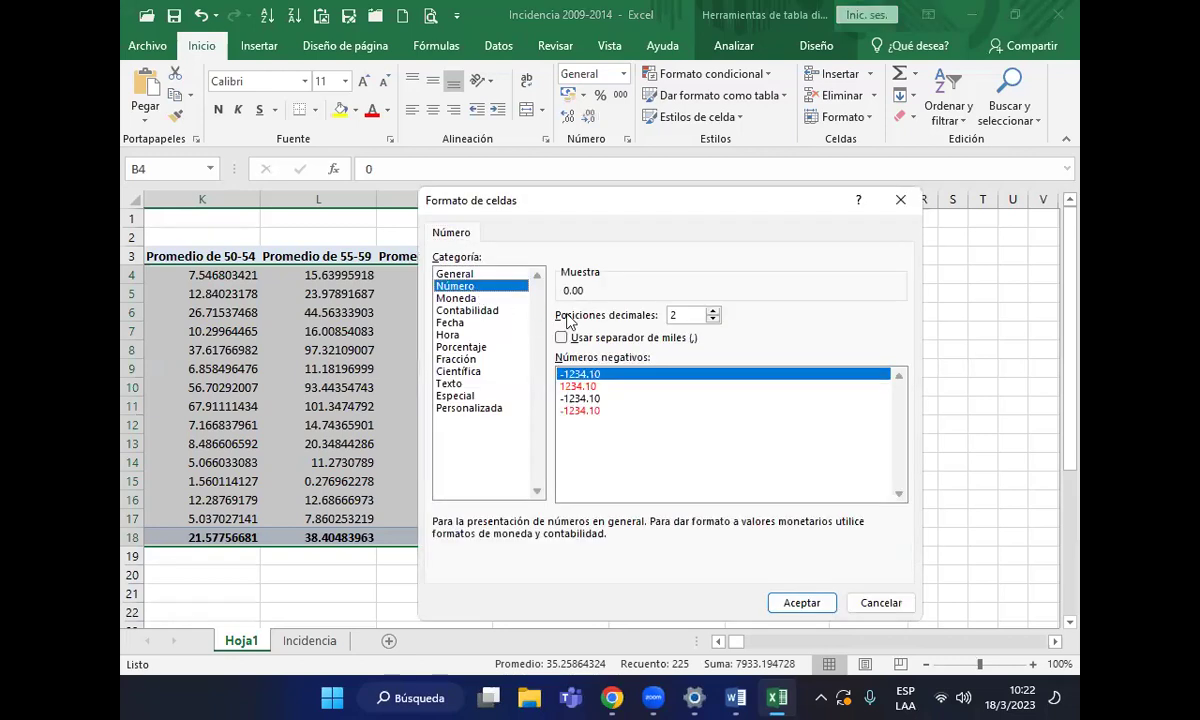
click(826, 608)
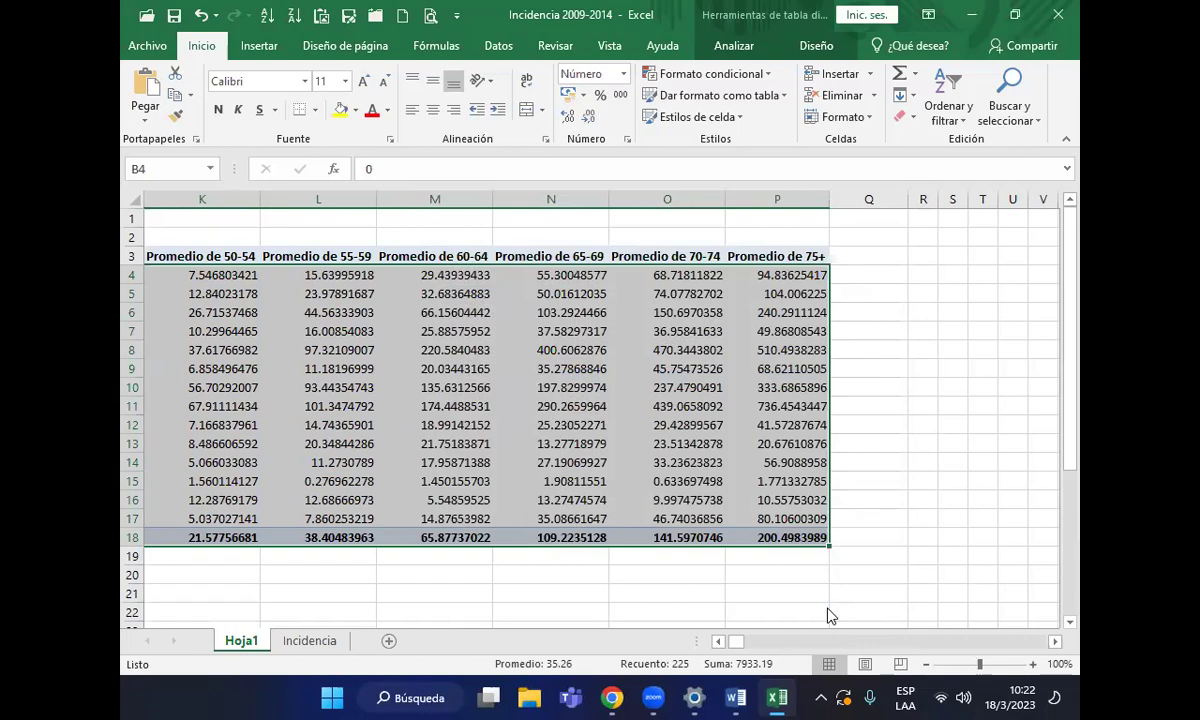
Check the number format of every age-group column, from 75+ back to the row labels
click(768, 443)
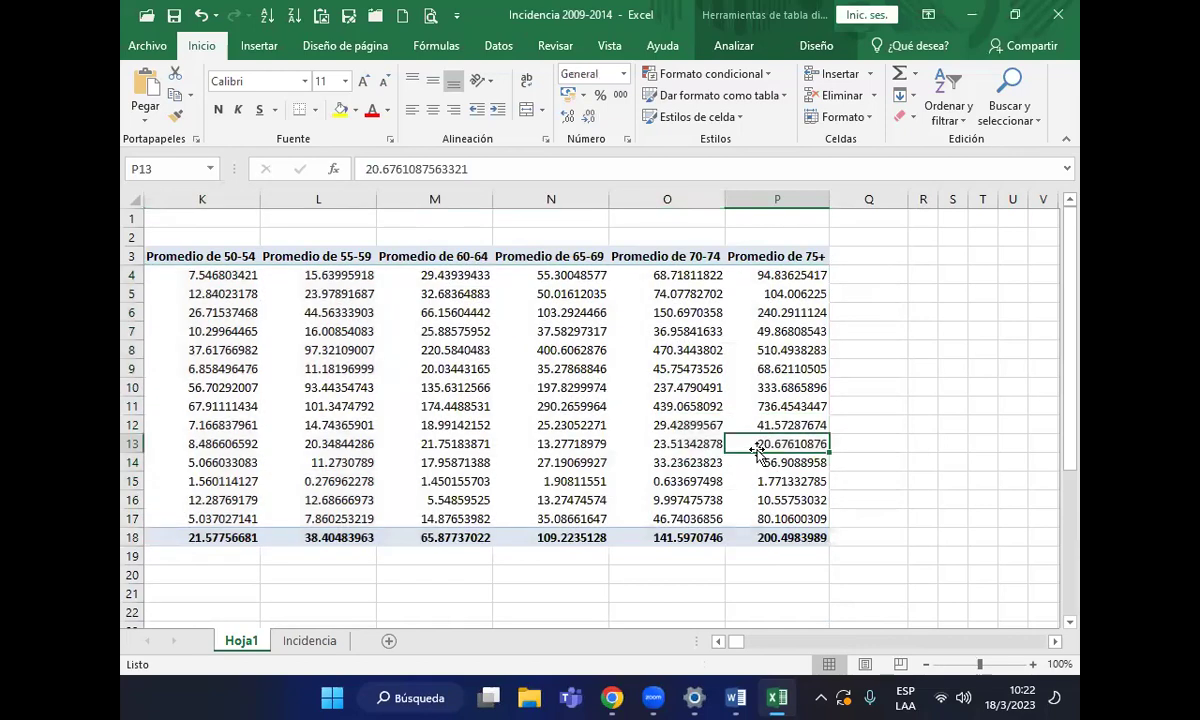
mouse_move(753, 466)
key(Left)
key(Left)
key(Left)
key(Left)
key(Left)
key(Left)
key(Left)
key(Left)
key(Left)
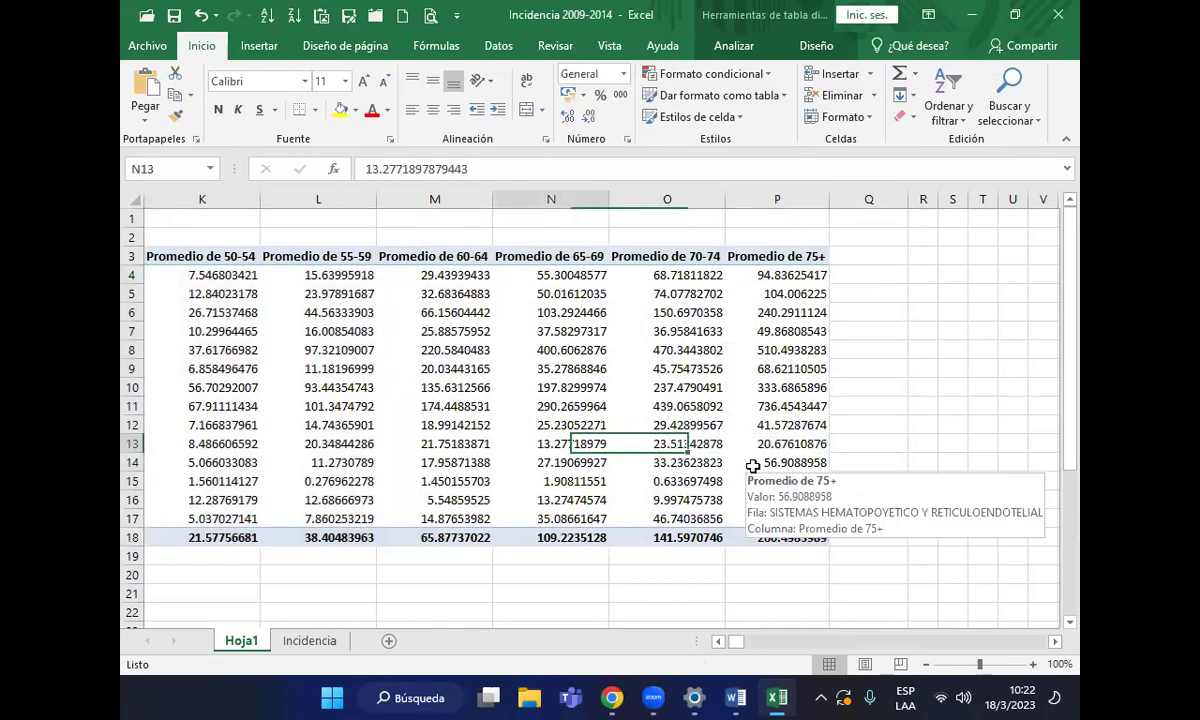
key(Left)
key(Left)
key(Left)
key(Left)
key(Left)
key(Left)
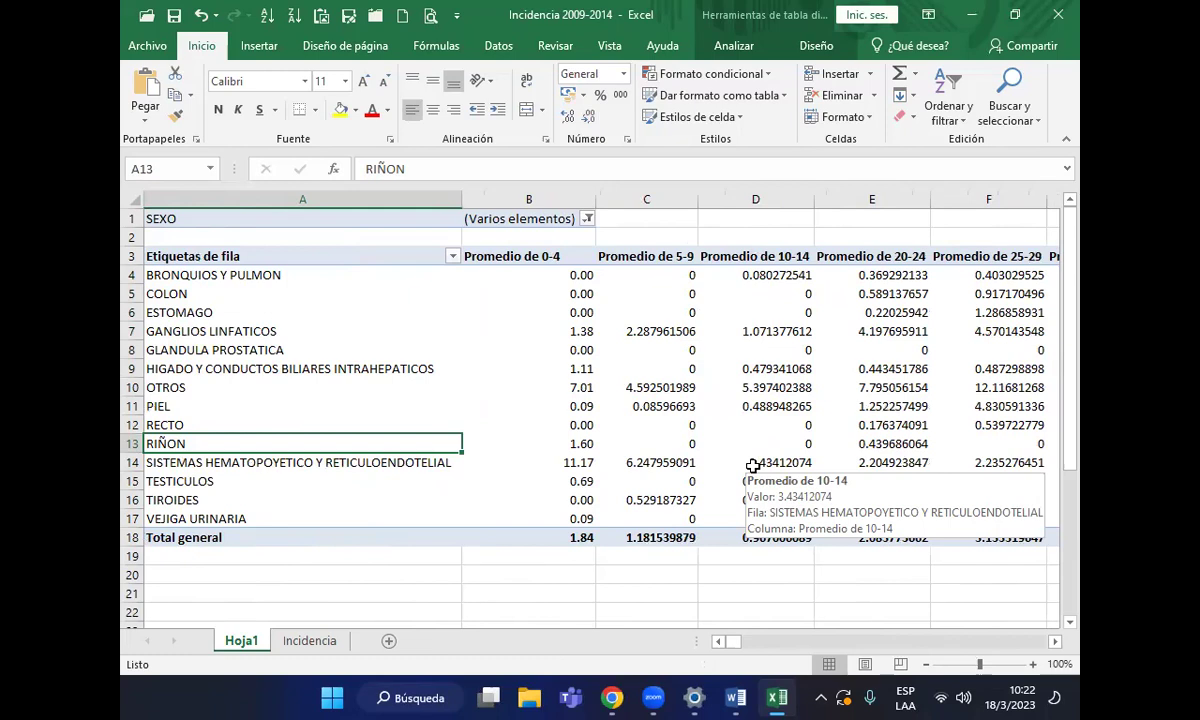
Format the 5-9 averages in C4:C18 as Número with 2 decimal places
drag(672, 276, 670, 537)
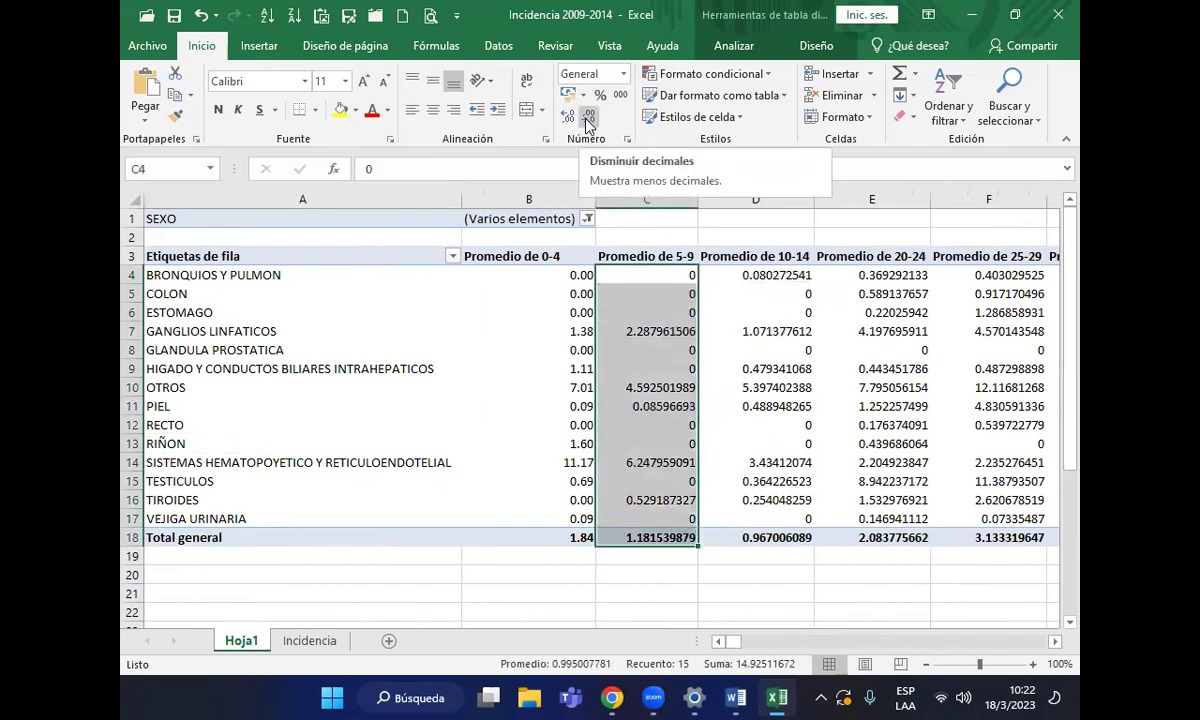
right_click(632, 305)
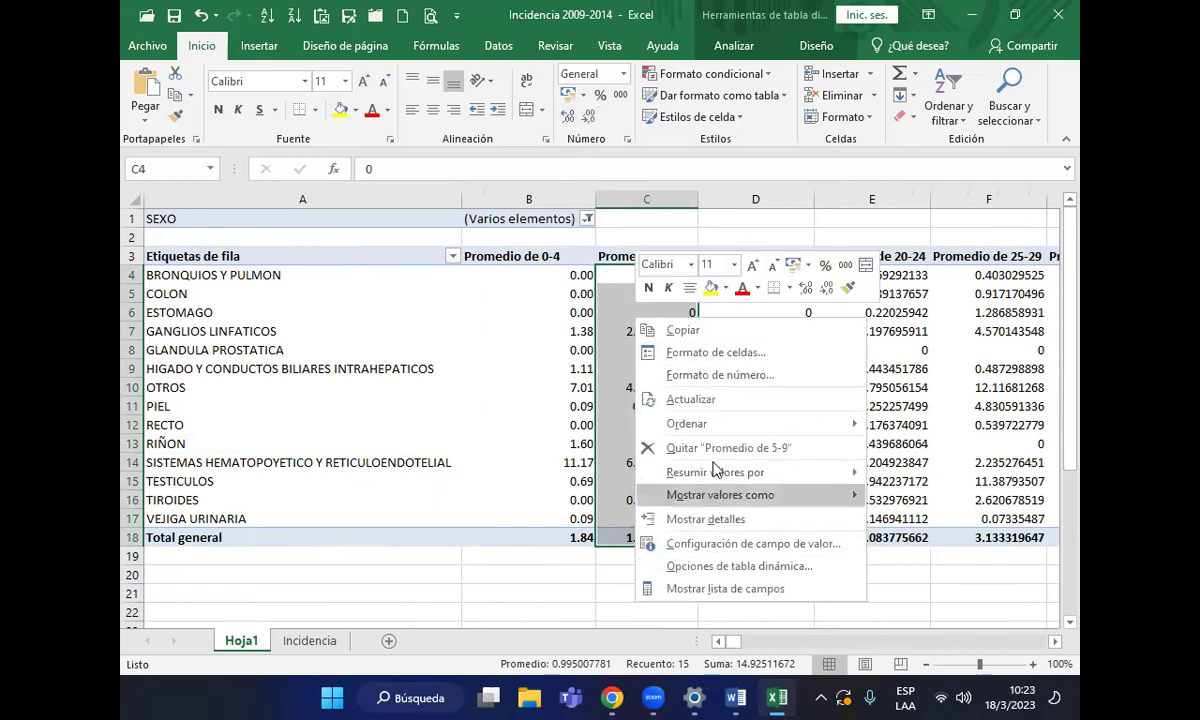
click(714, 385)
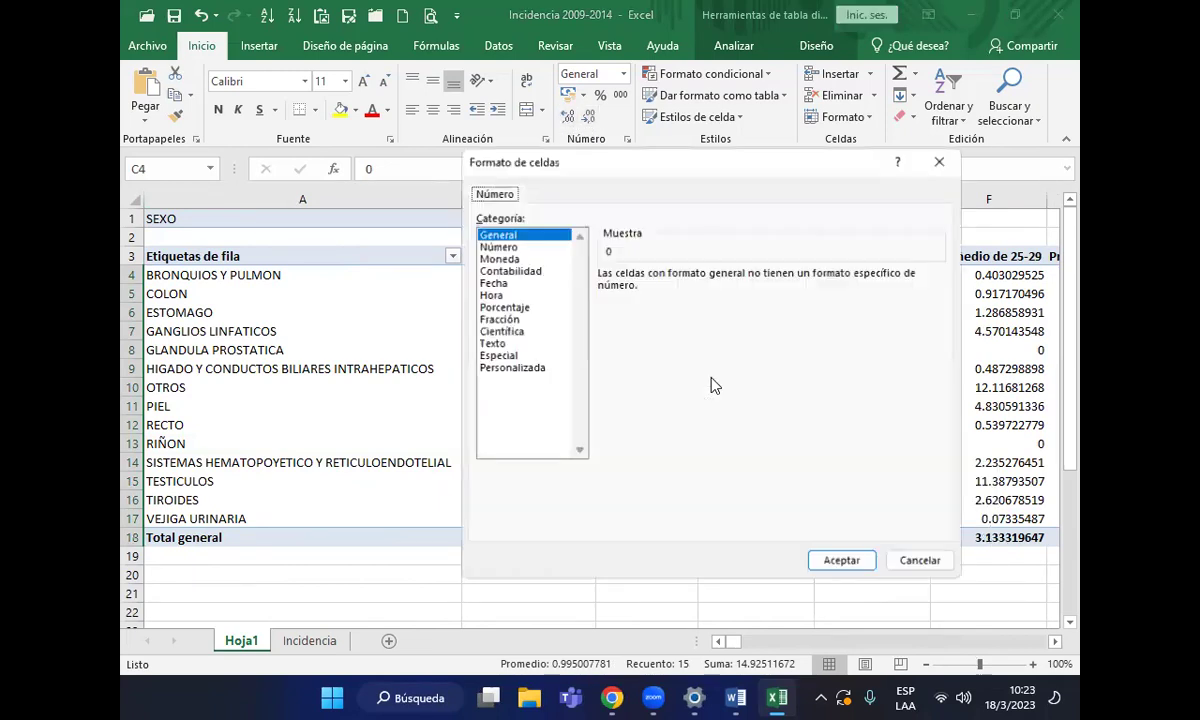
click(497, 245)
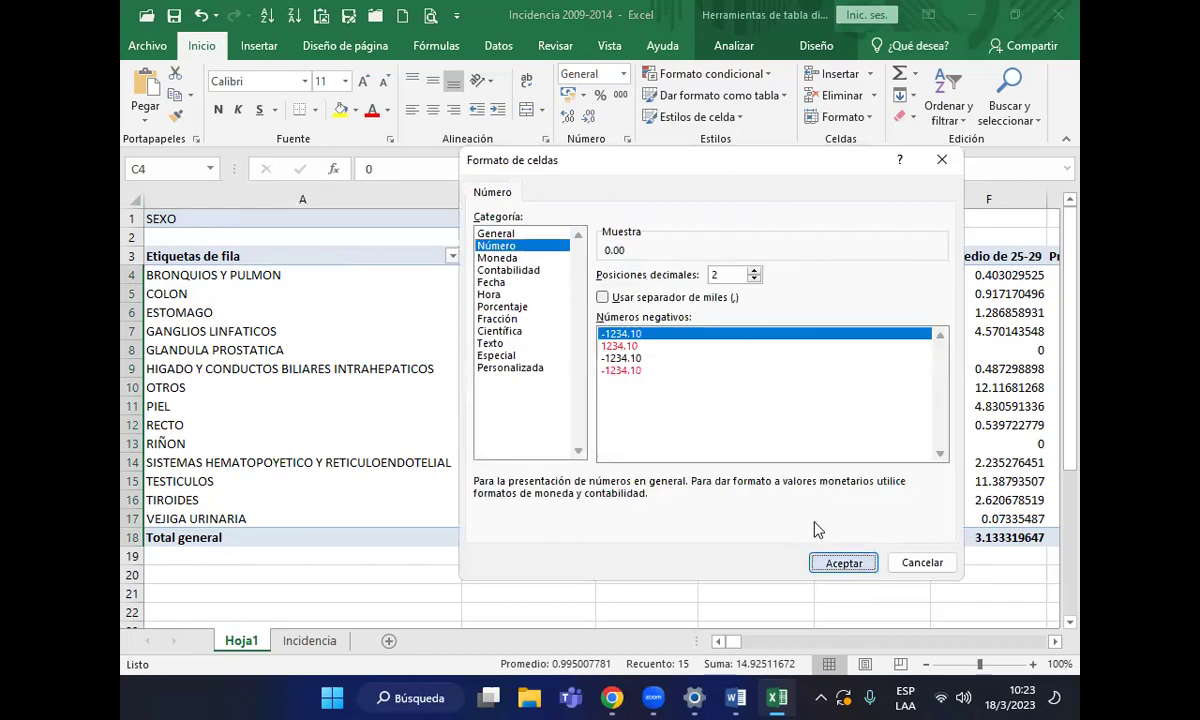
key(Return)
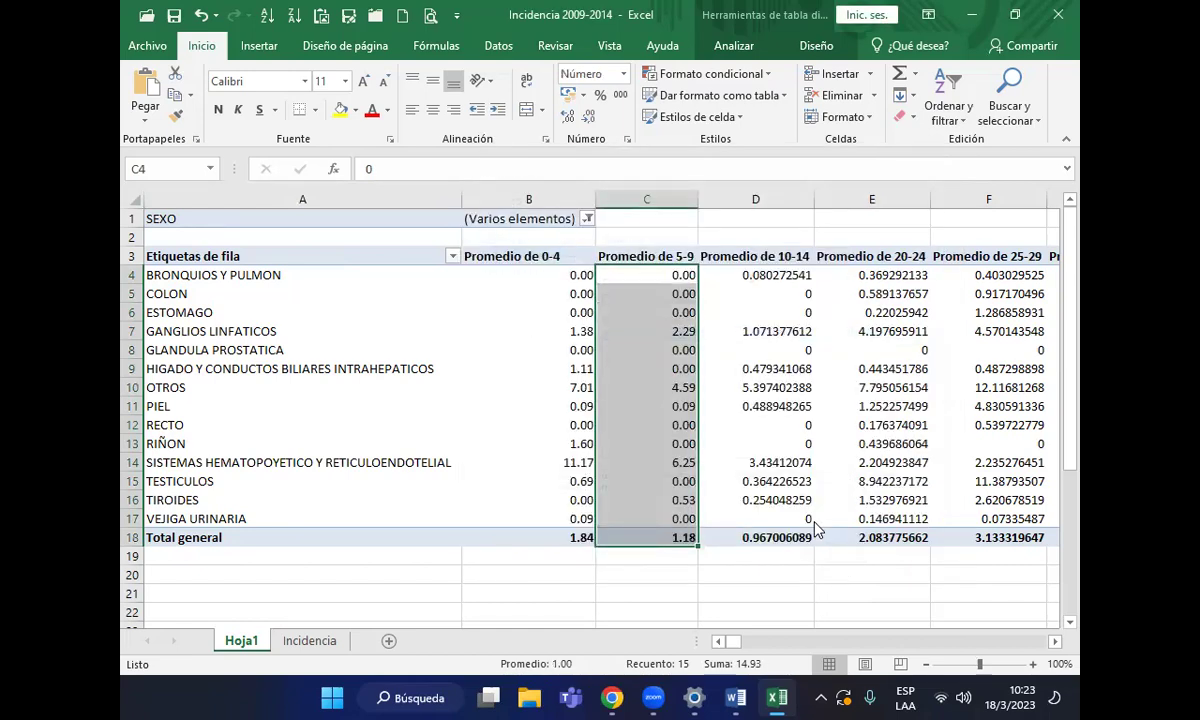
Apply the Número format with 2 decimal places to D4:P18 and review the columns for the result
click(745, 443)
drag(769, 274, 905, 540)
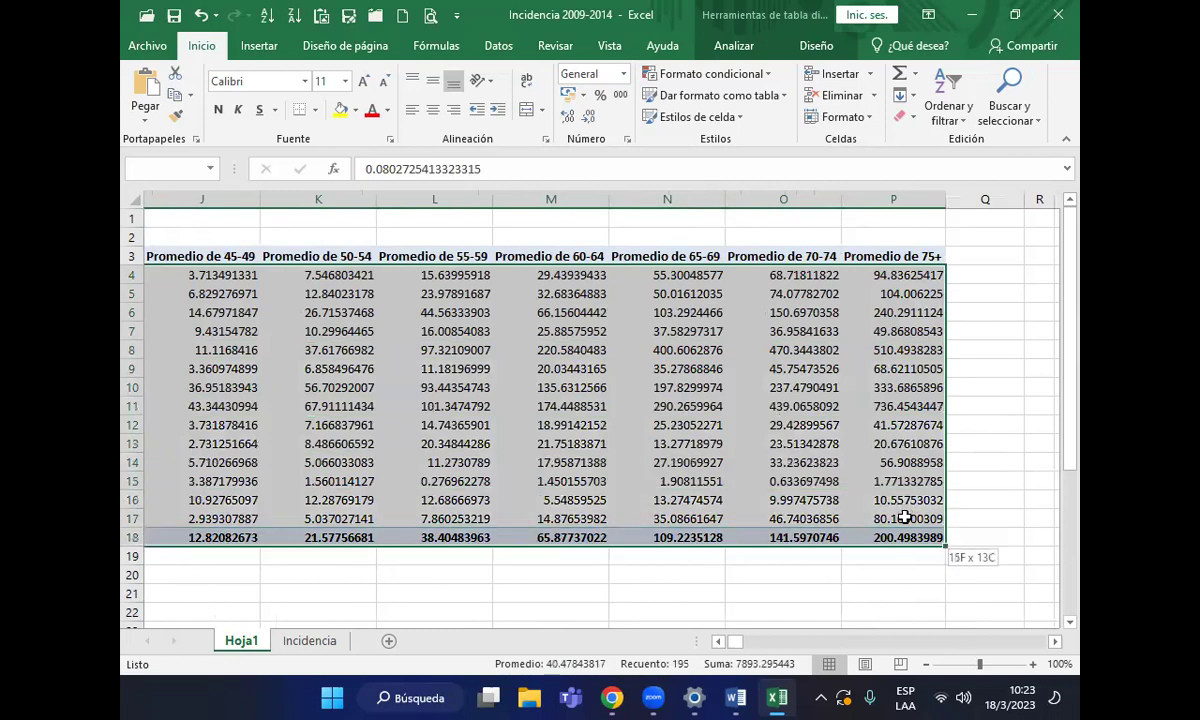
right_click(893, 457)
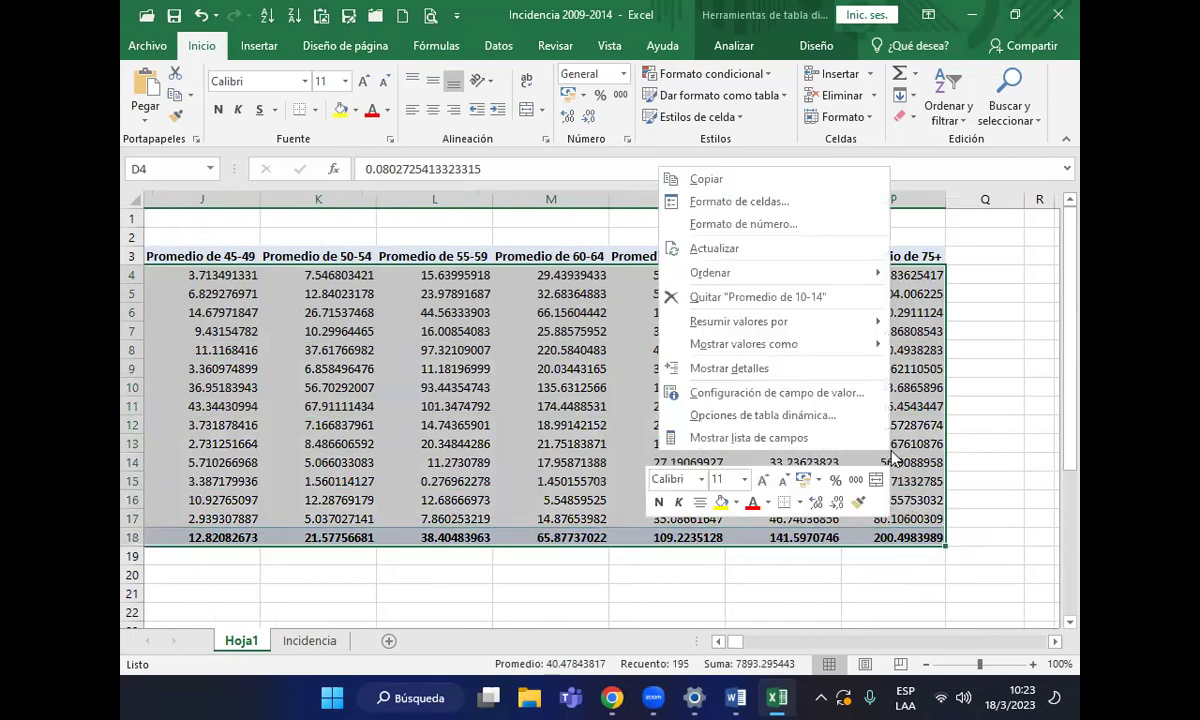
click(752, 224)
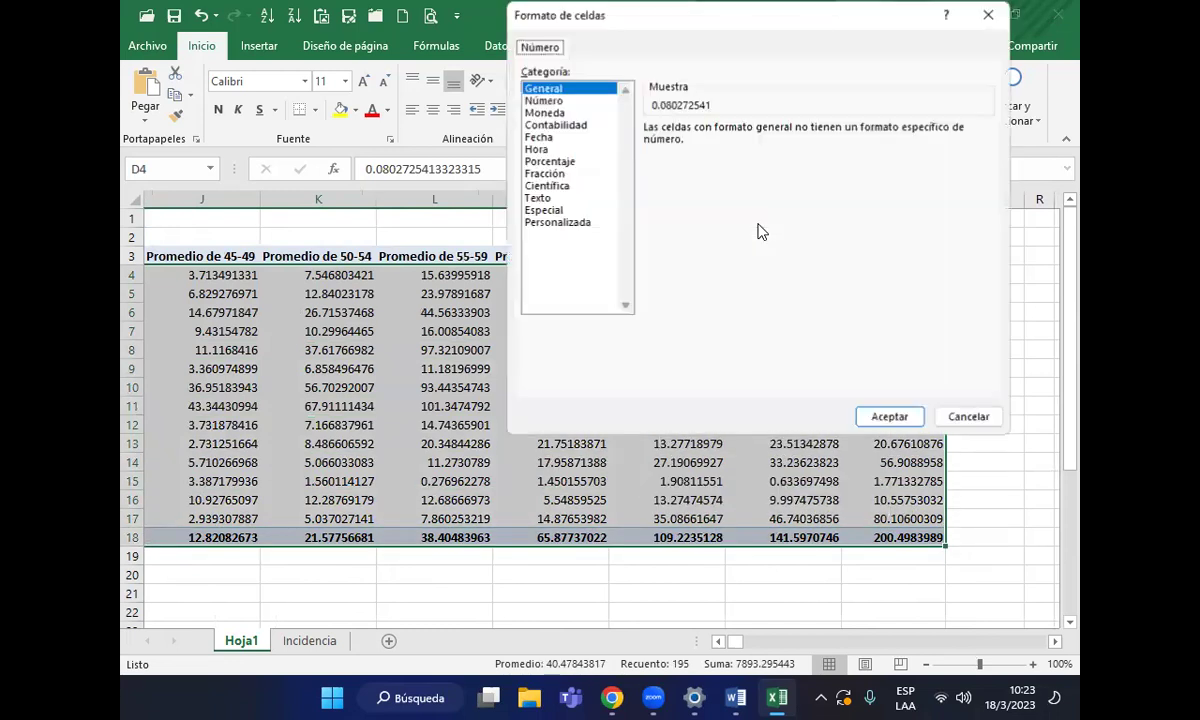
click(548, 101)
click(902, 418)
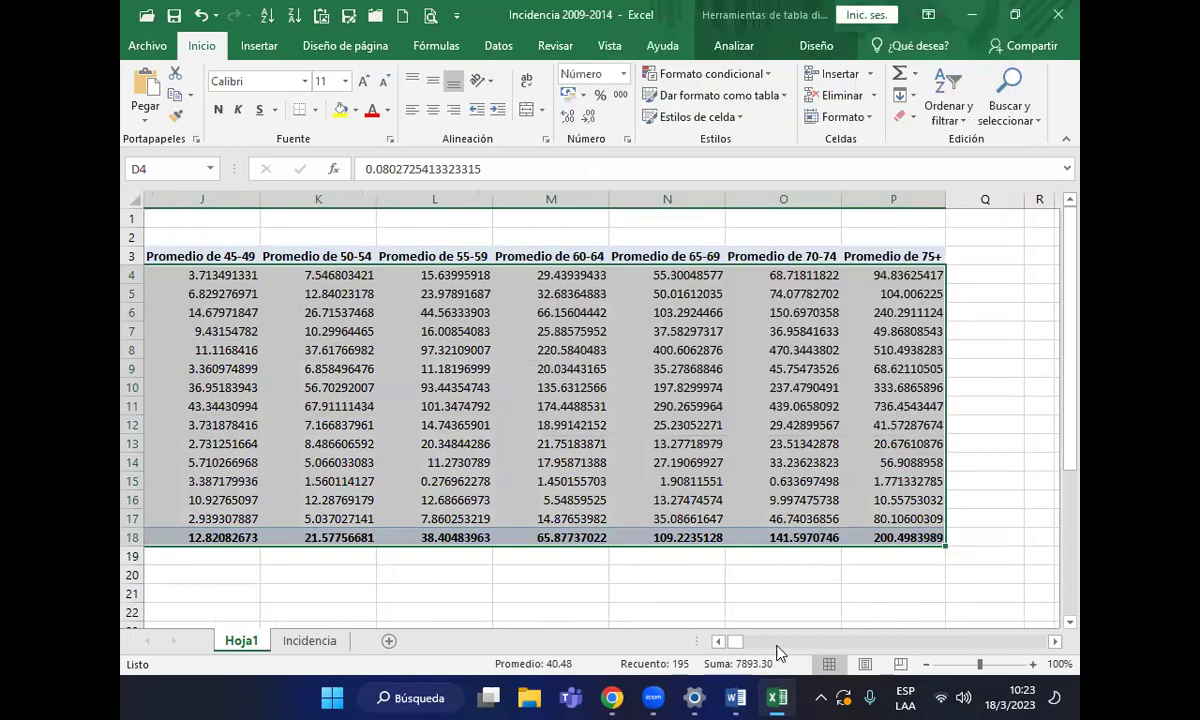
click(718, 641)
click(718, 641)
click(718, 641)
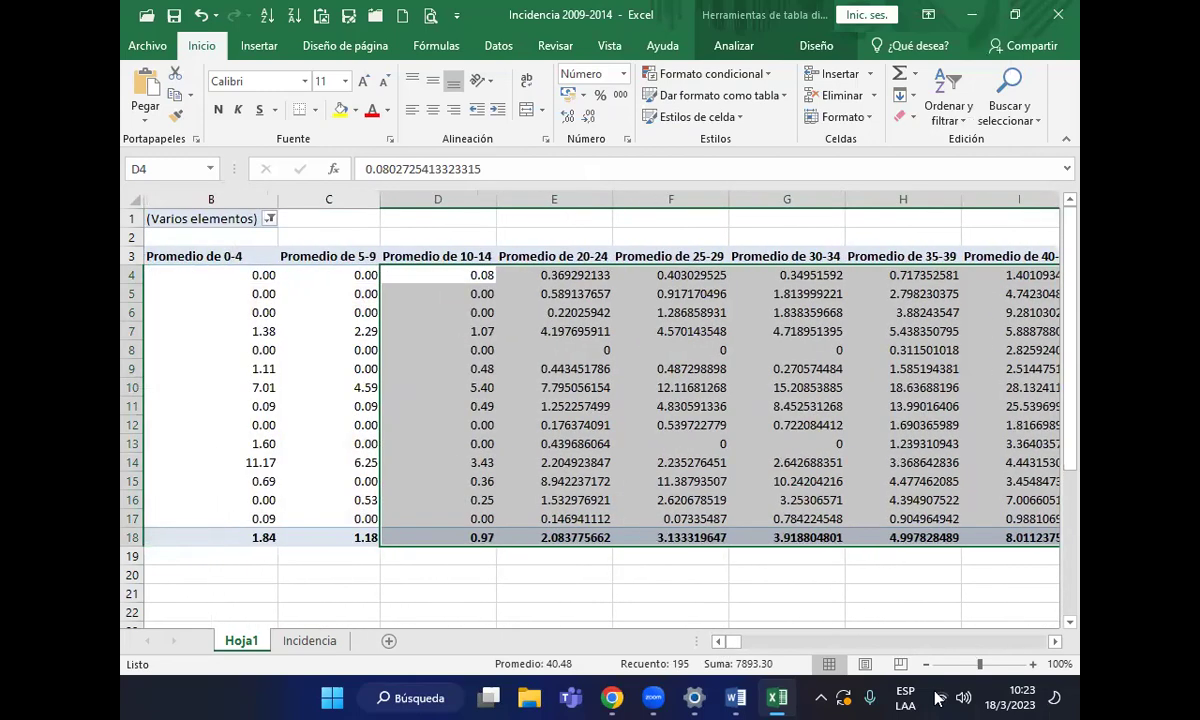
click(720, 641)
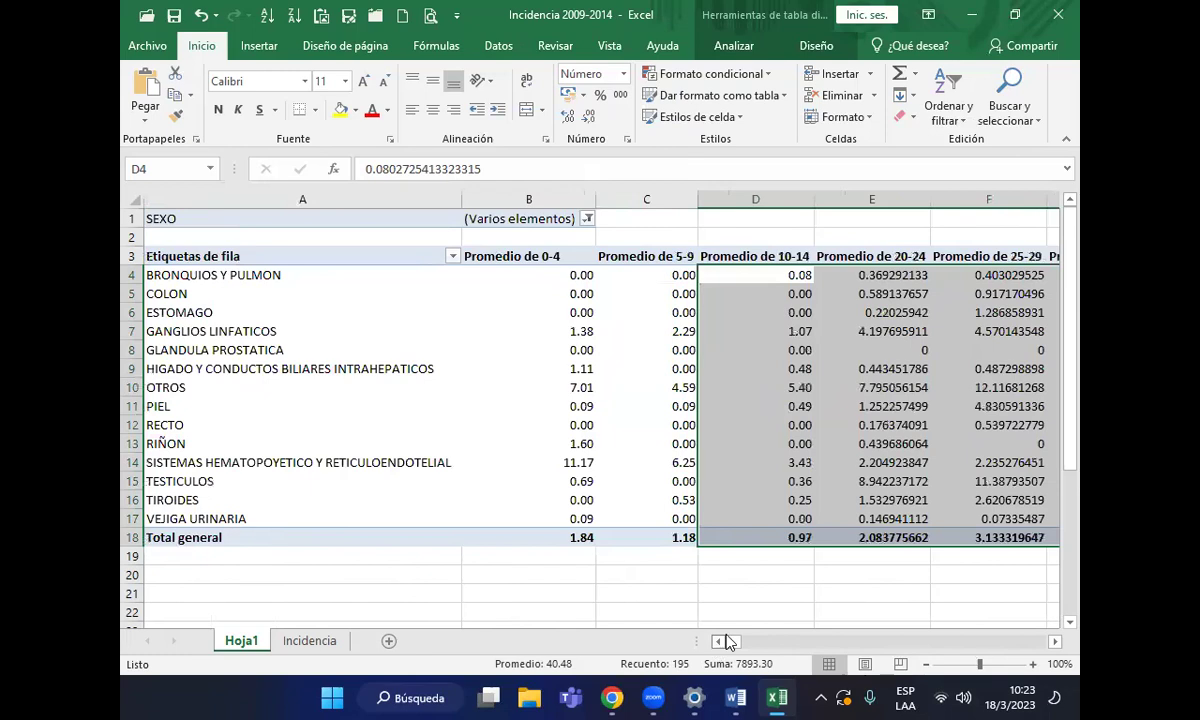
Copy the number format of cell C7 onto the 20-24 through 75+ averages in E4:P18 with the format painter
click(621, 327)
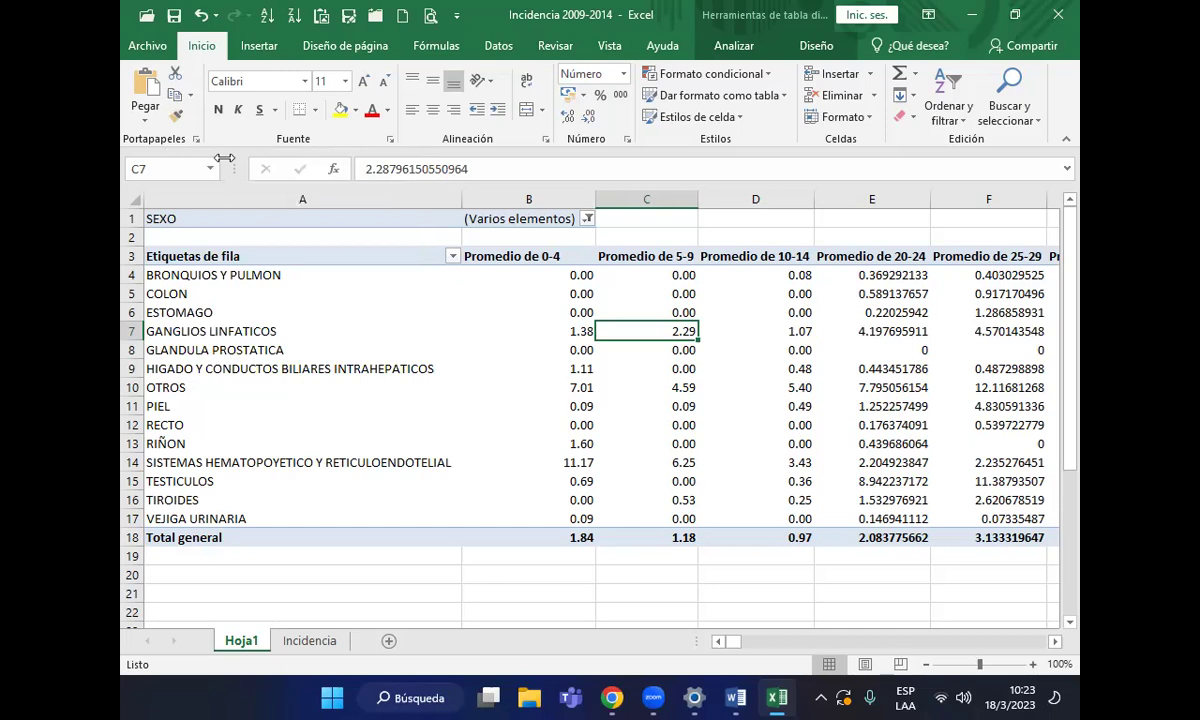
click(180, 118)
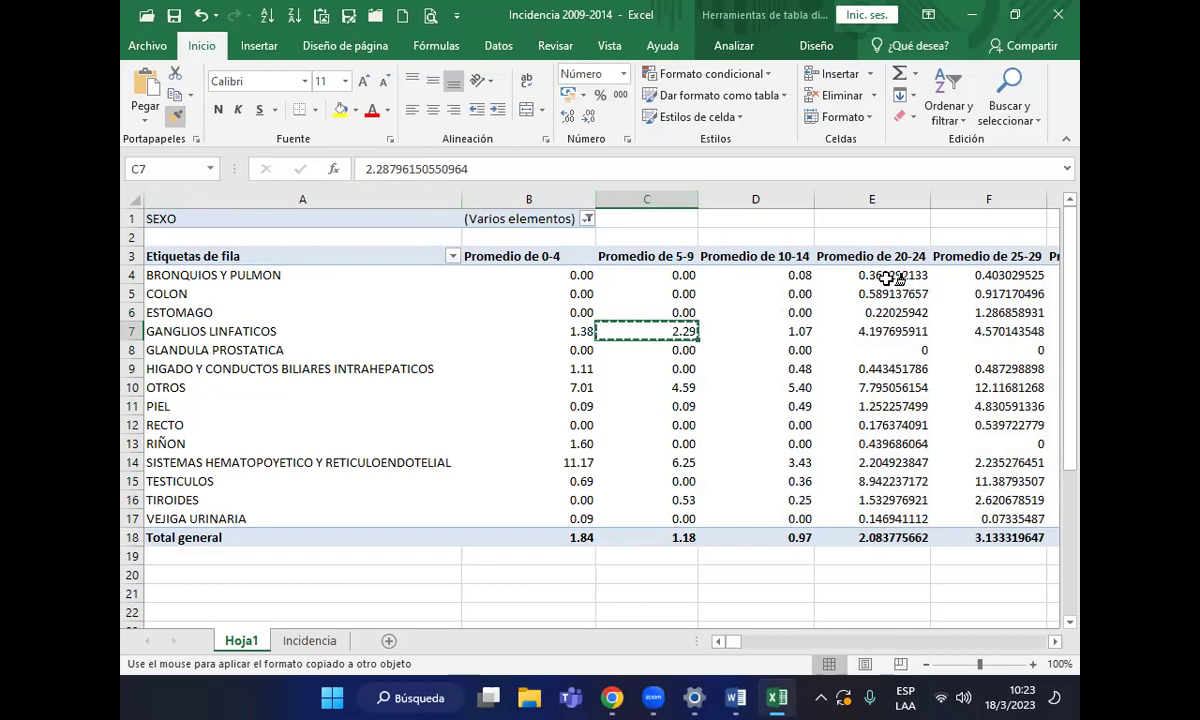
mouse_move(893, 279)
mouse_down()
mouse_move(1000, 340)
mouse_move(1071, 340)
mouse_move(1040, 362)
mouse_move(920, 520)
mouse_up()
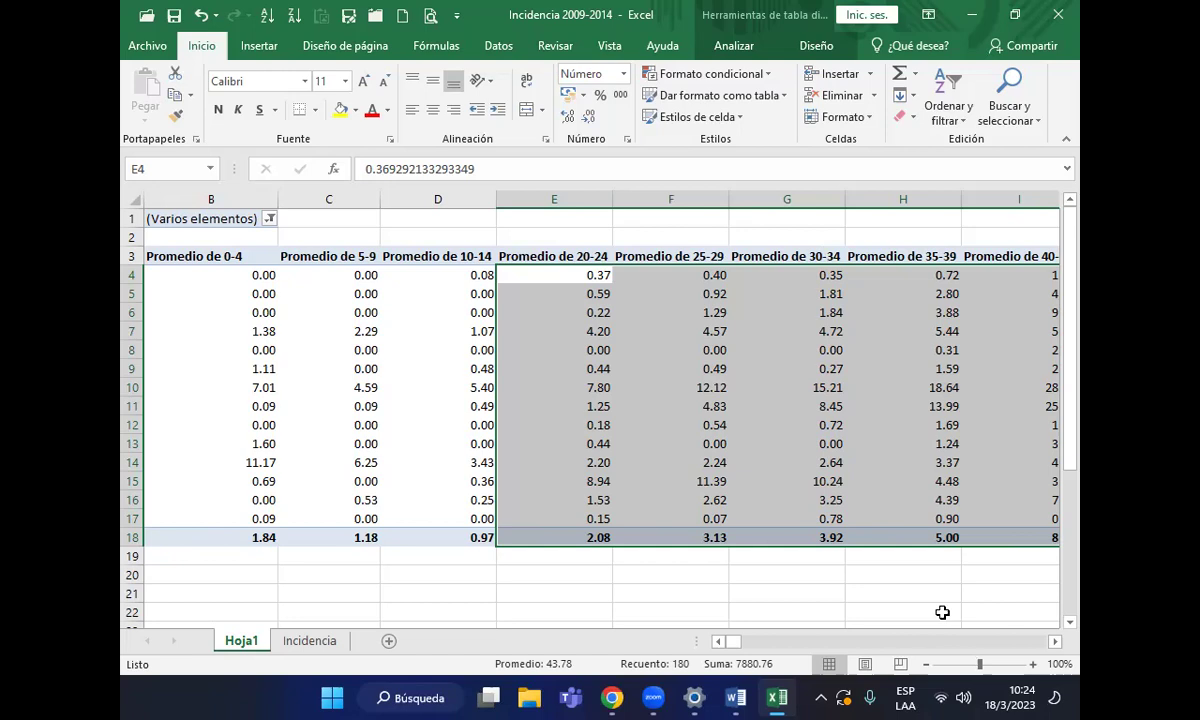
click(676, 443)
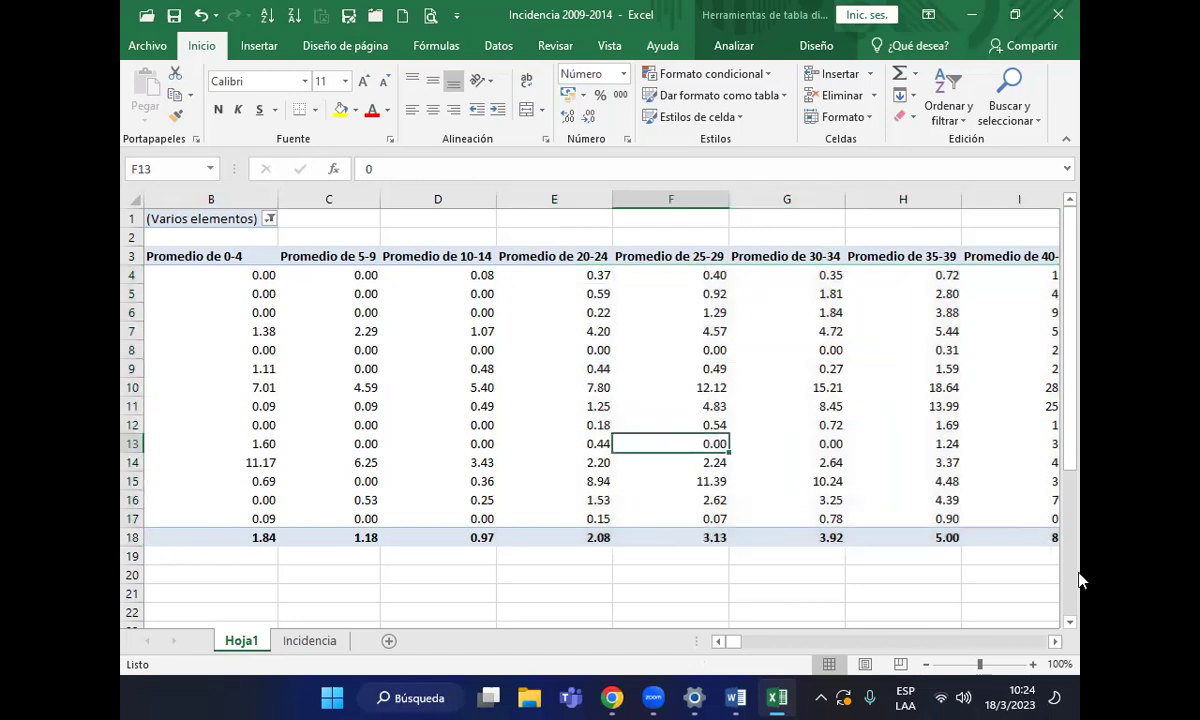
Narrow columns B through P together to one equal width that just fits the two-decimal values
mouse_move(739, 648)
mouse_down()
mouse_move(763, 650)
mouse_move(734, 646)
mouse_up()
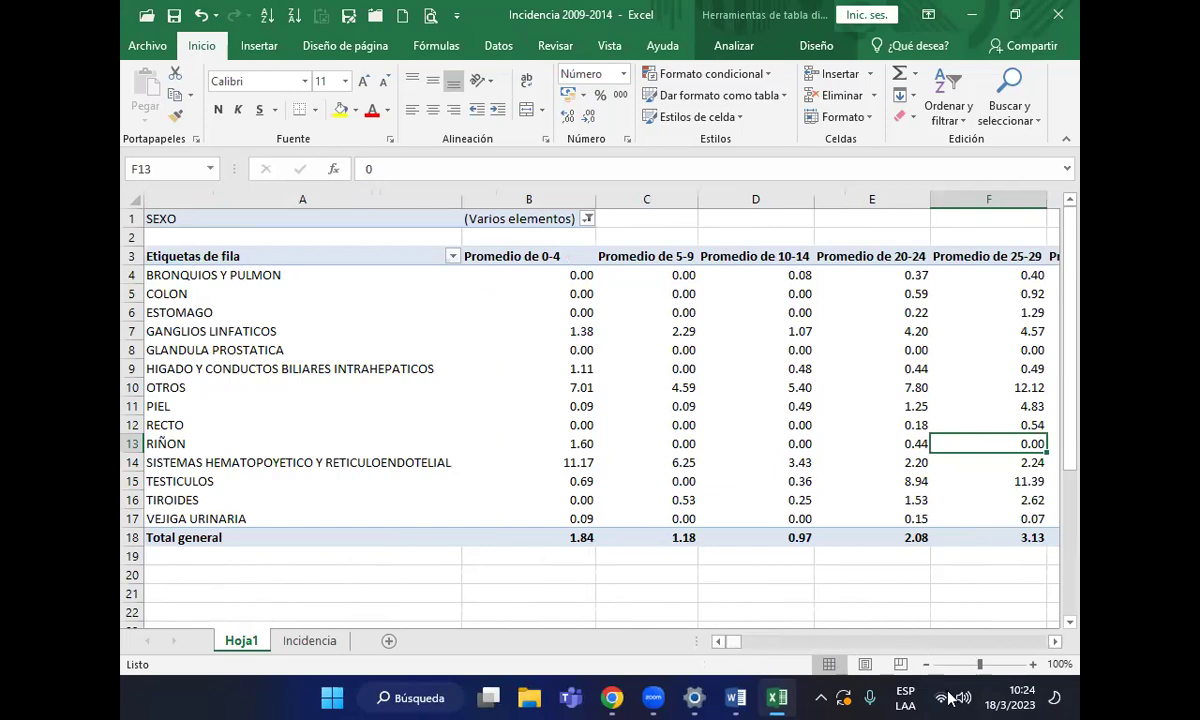
drag(498, 199, 228, 292)
drag(243, 205, 192, 206)
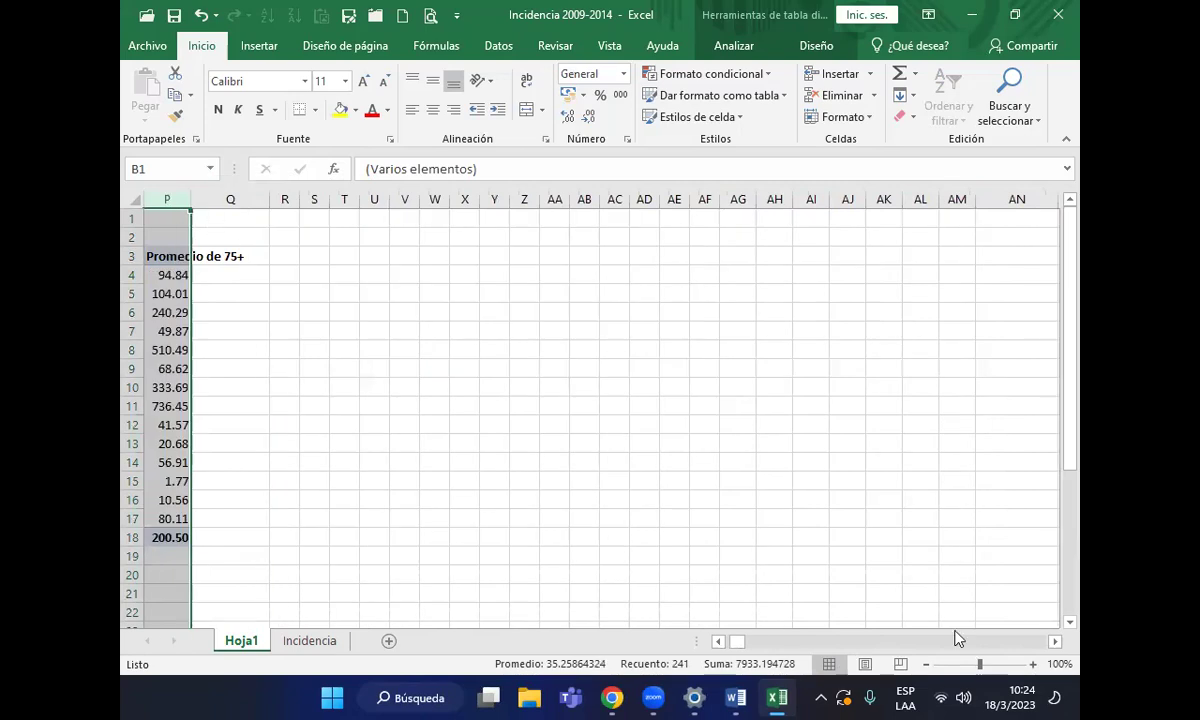
click(718, 641)
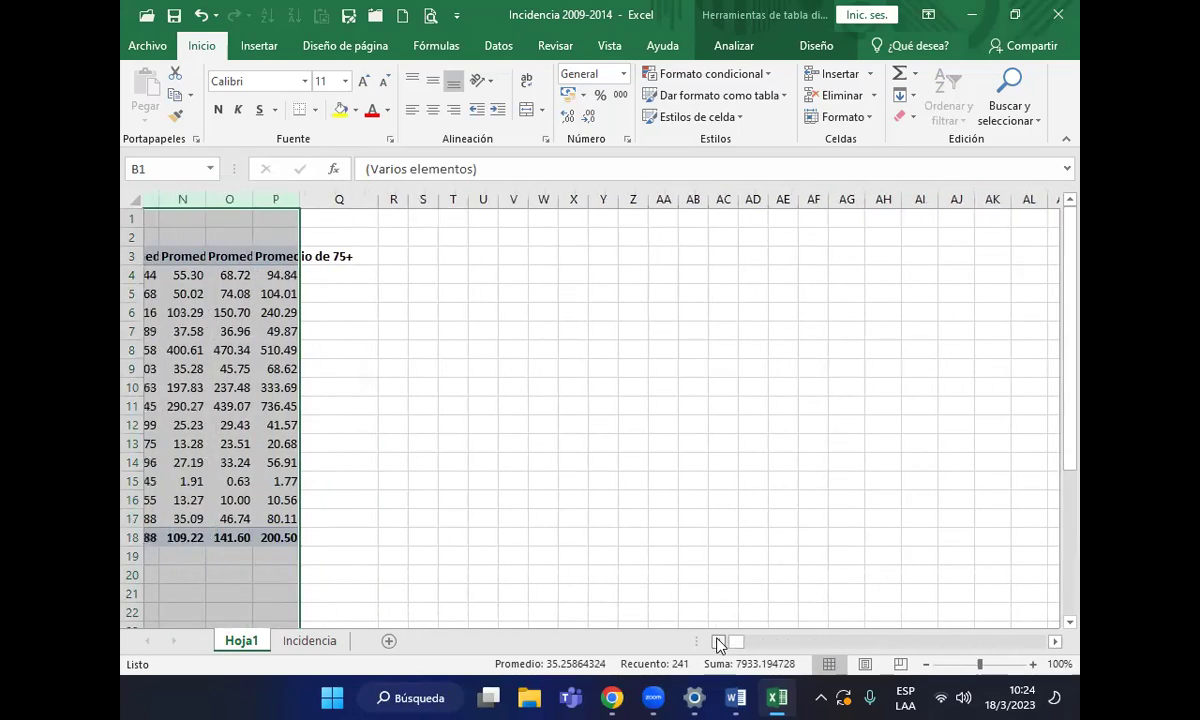
click(718, 641)
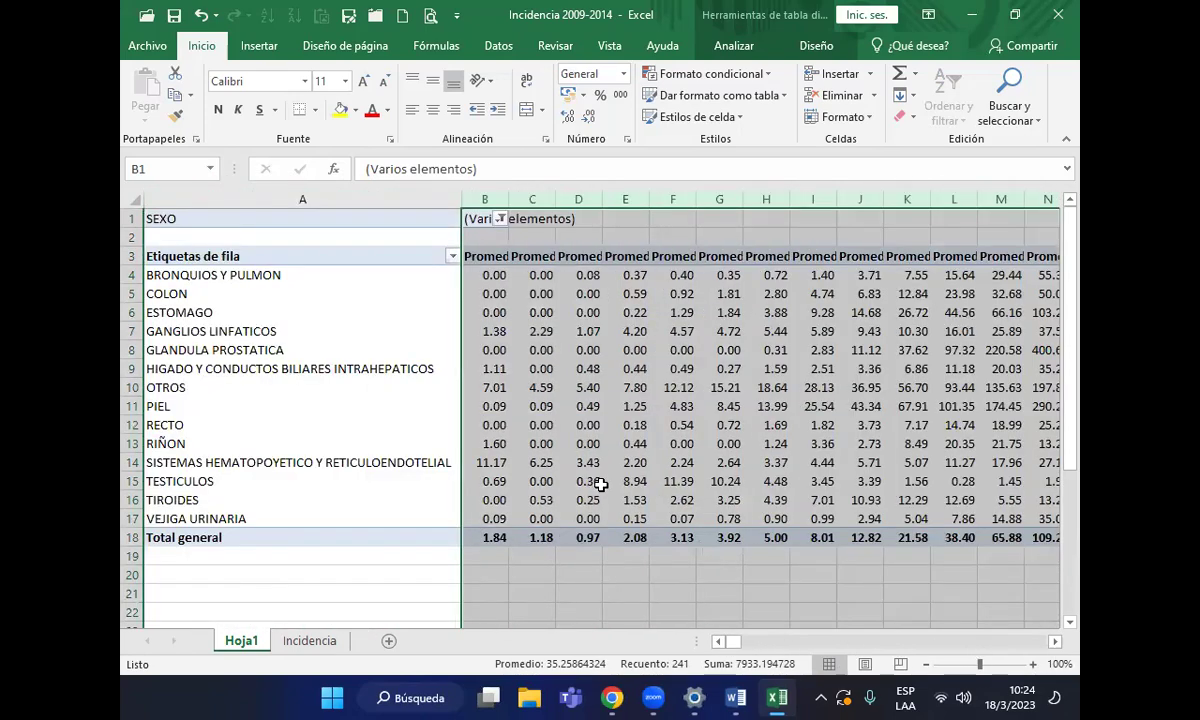
Narrow column A so the pivot table's age-group columns up to P fit on screen
drag(460, 199, 326, 213)
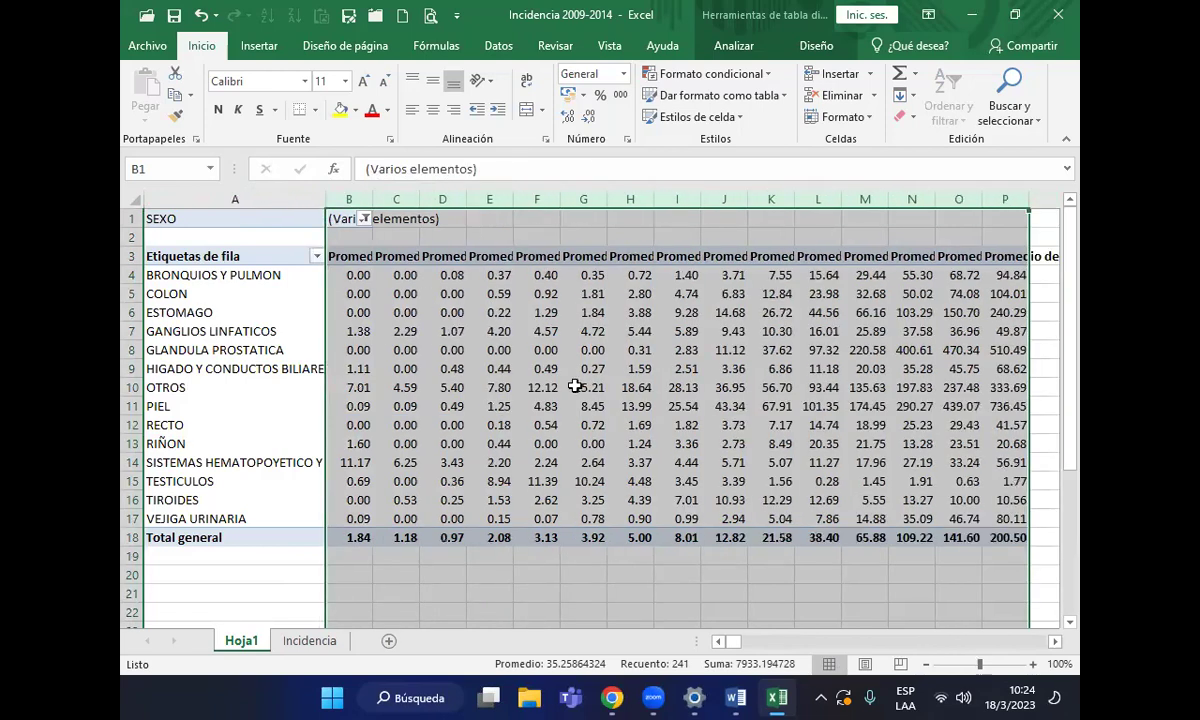
click(866, 425)
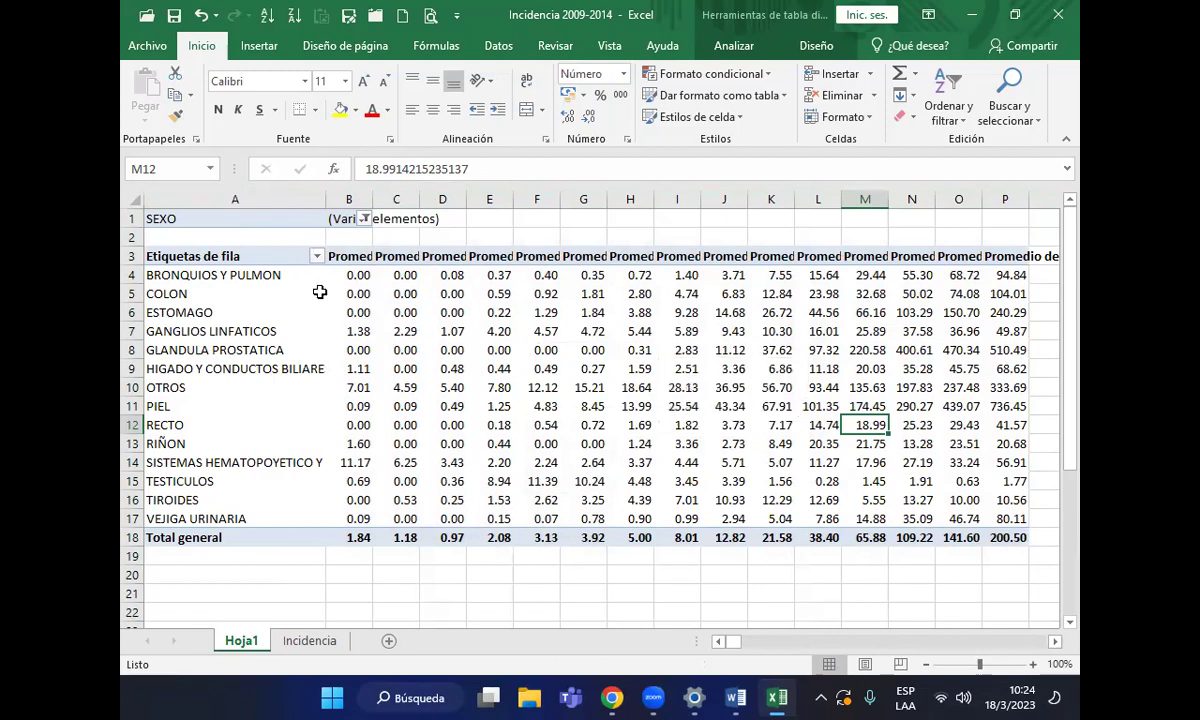
mouse_move(360, 279)
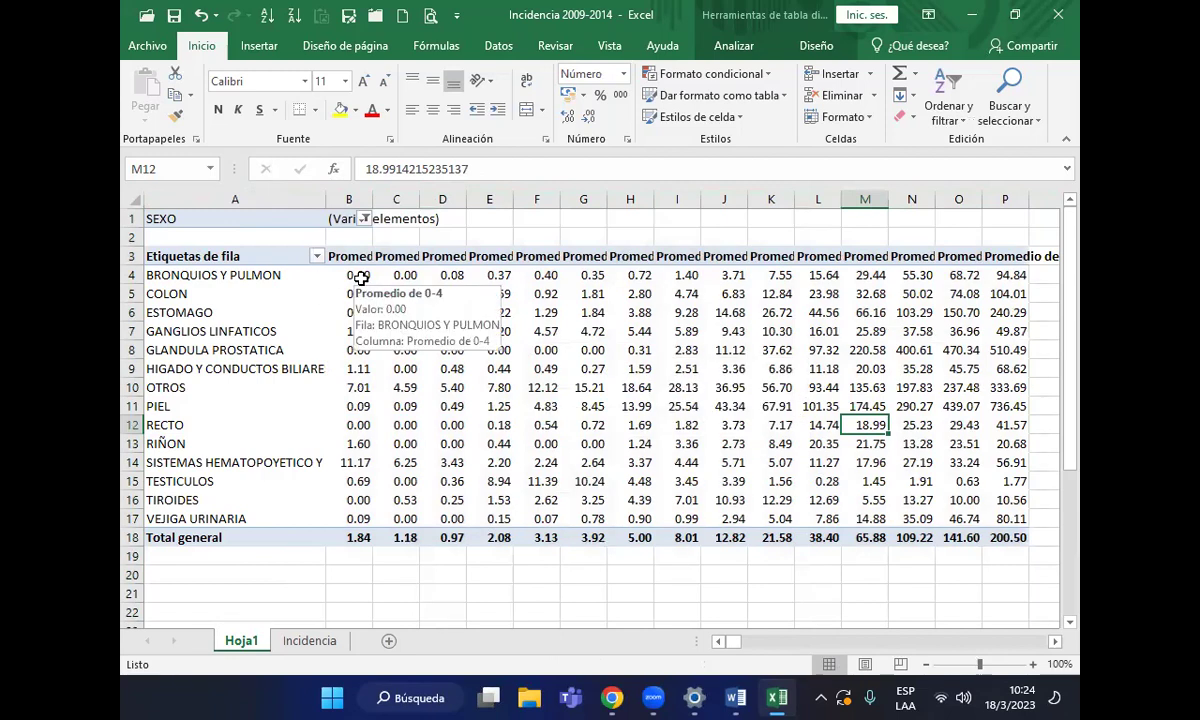
Reduce the pivot table averages in B4:P18 to one decimal place
drag(360, 279, 990, 540)
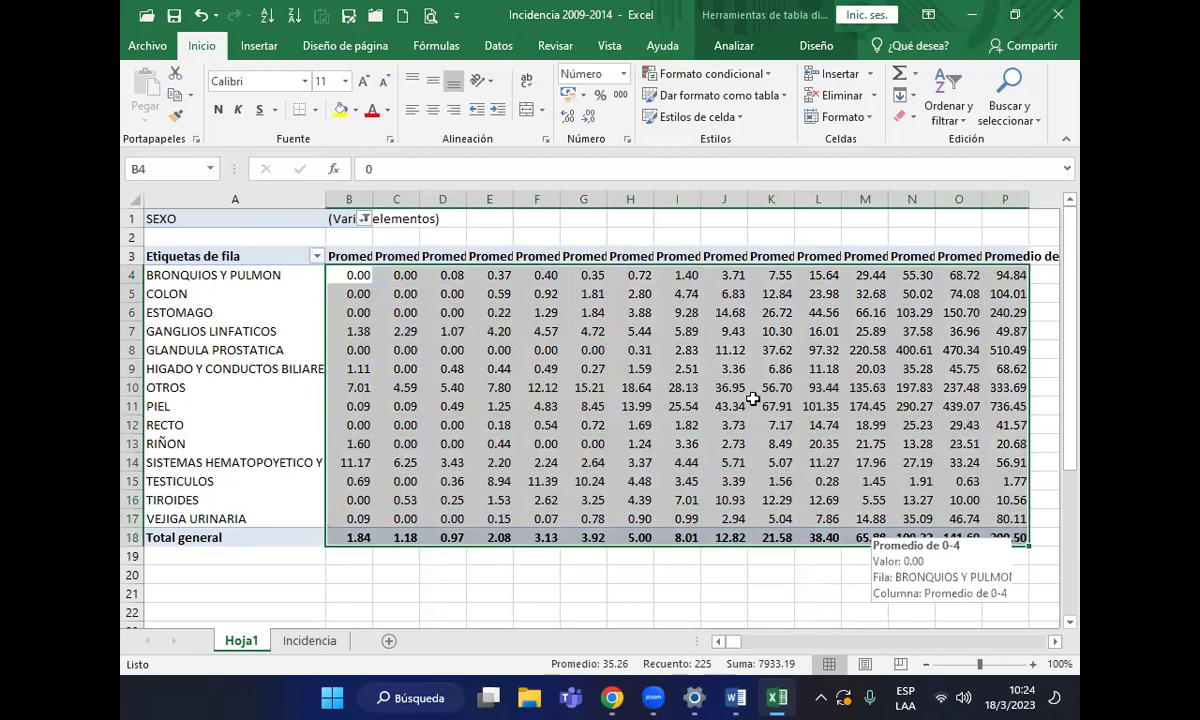
click(589, 118)
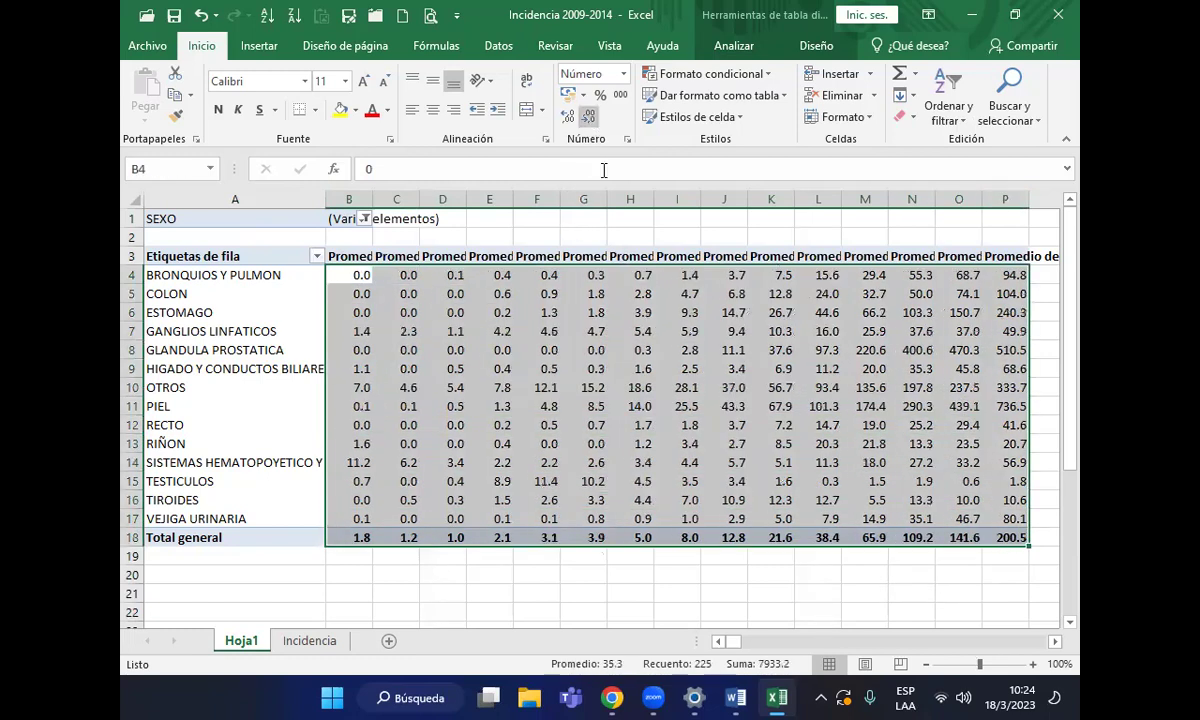
click(811, 428)
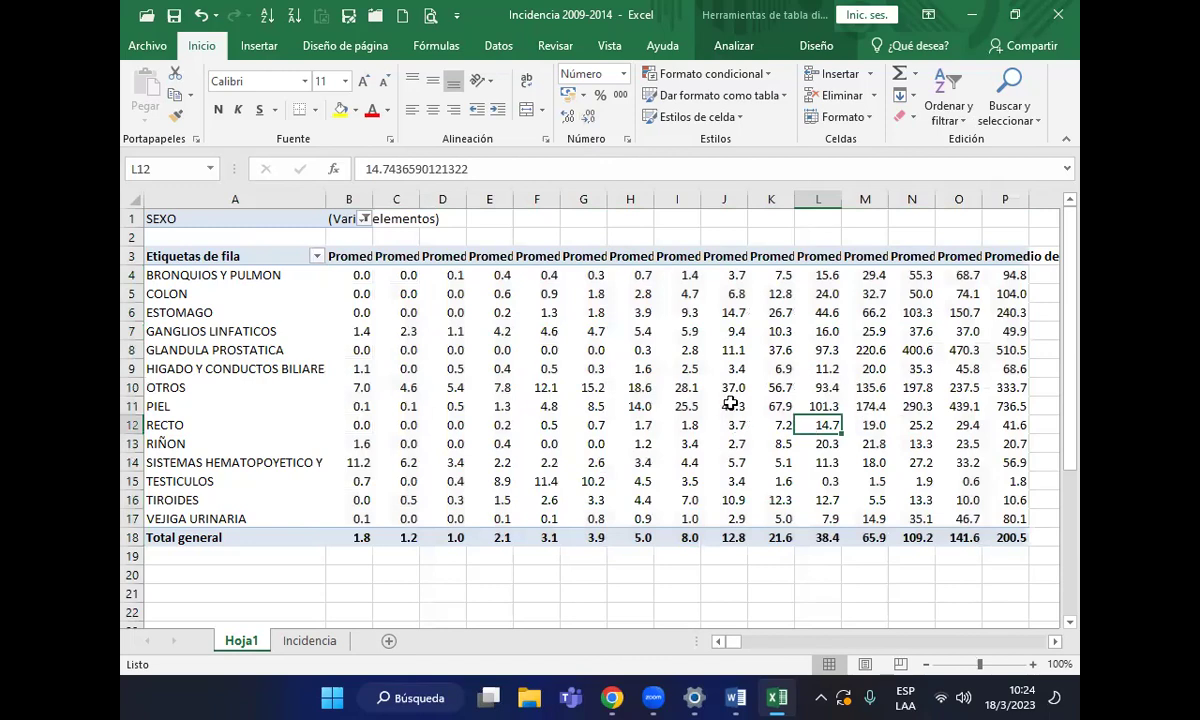
mouse_move(761, 406)
Switch to the Word report, show formatting marks, and add the headings 20-24 and 25-29 after 15-19 in the Hombres table
click(738, 697)
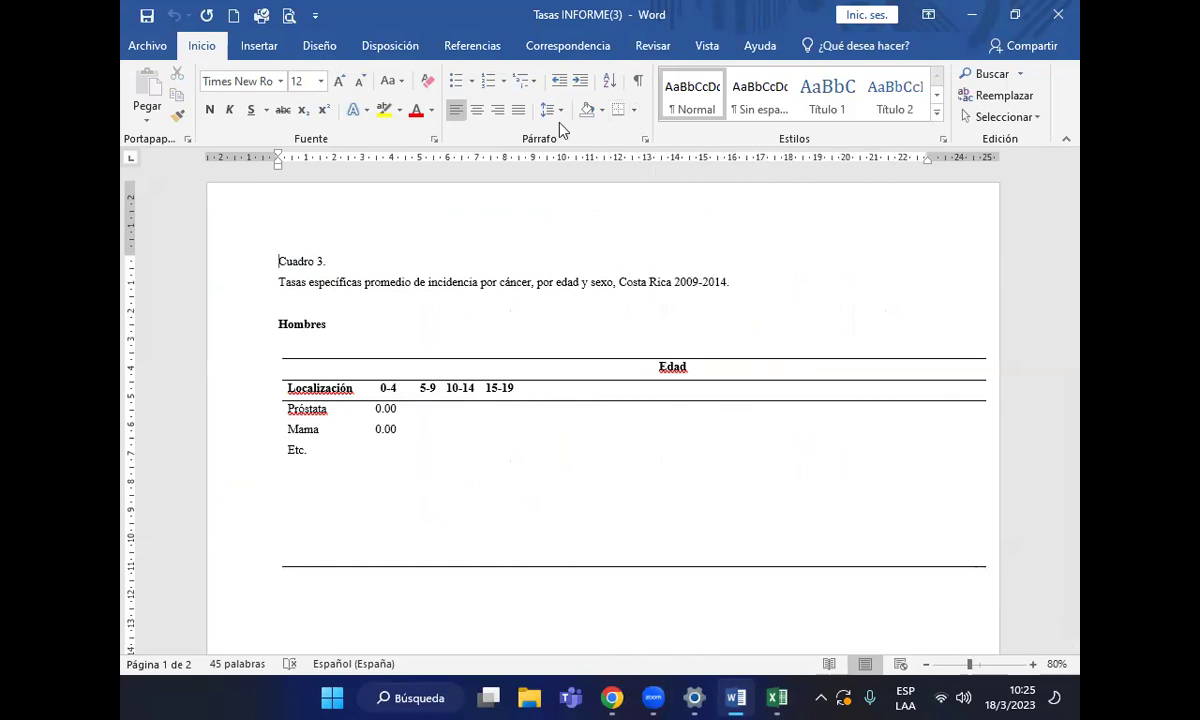
click(637, 80)
click(548, 388)
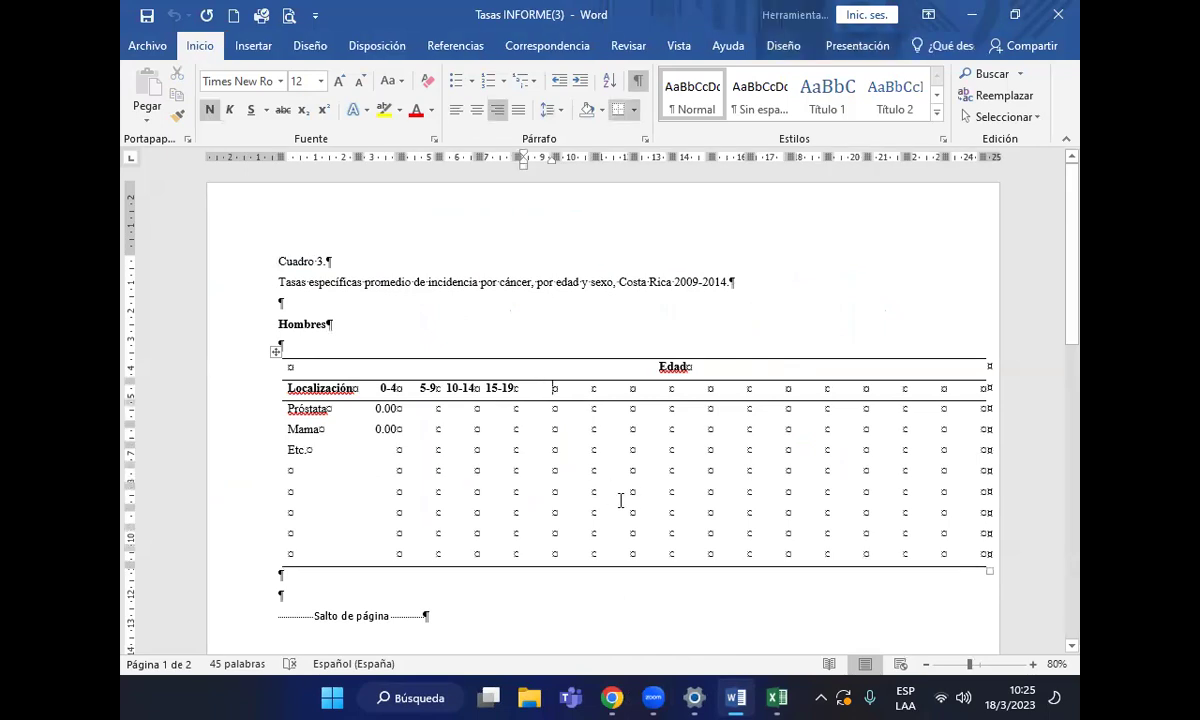
text(20)
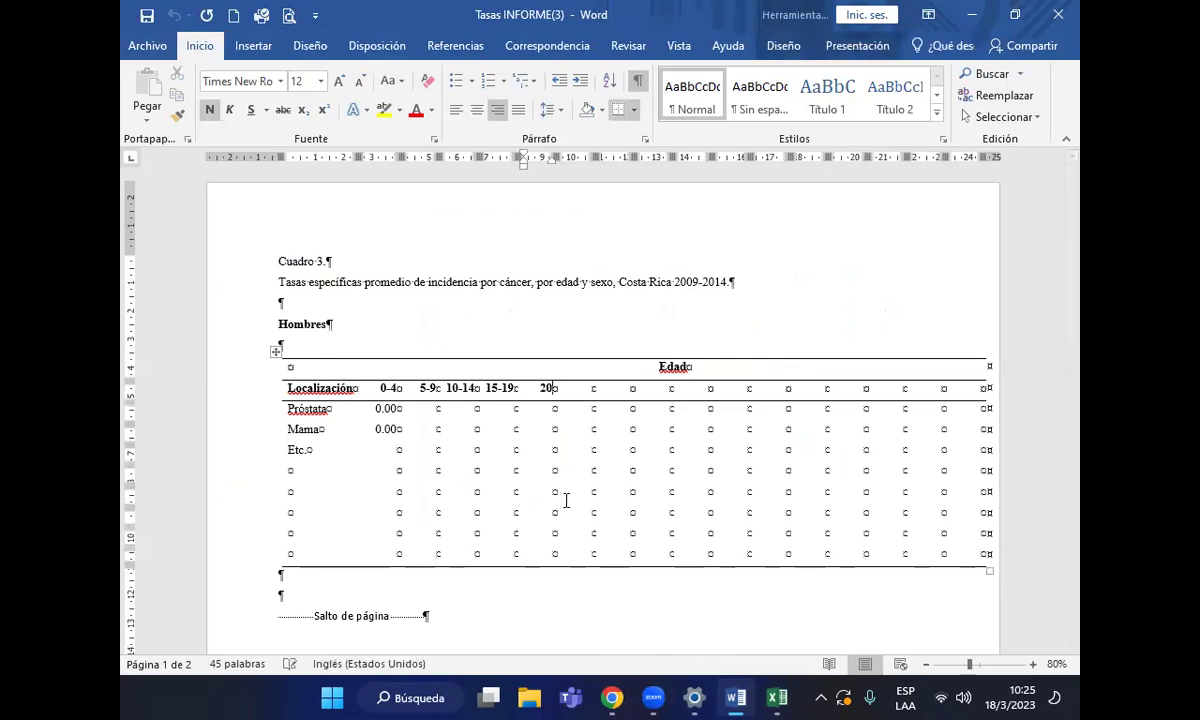
text(-24)
key(Tab)
text(25-29)
key(Tab)
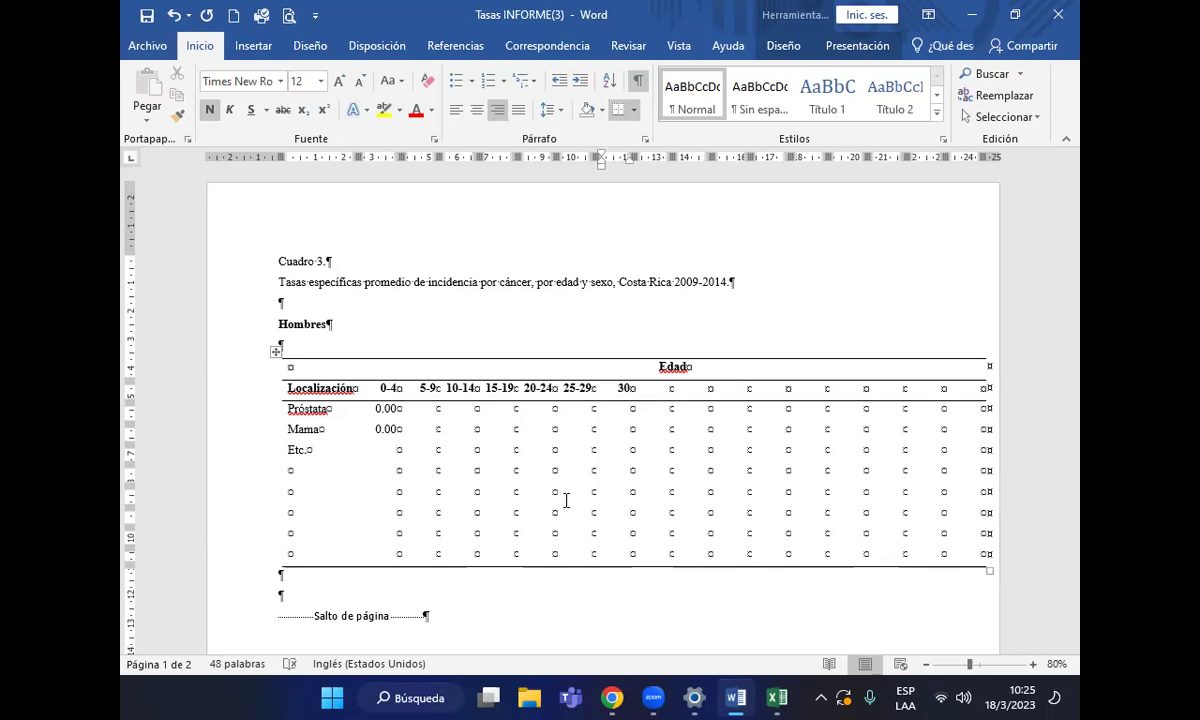
Fill the following header cells of the Hombres table with 30-34, 35-39, 40-44 and 45-49
text(30-34)
key(Tab)
text(35-39)
key(Tab)
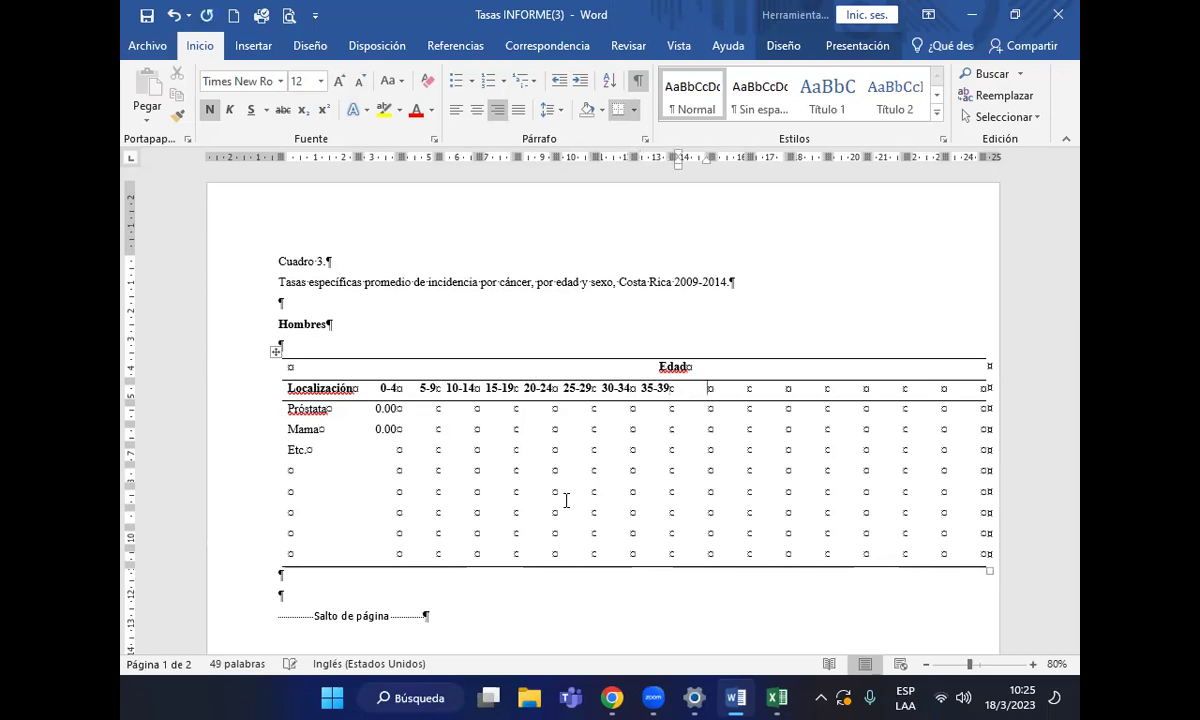
text(40-44)
key(Tab)
text(45-49)
key(Tab)
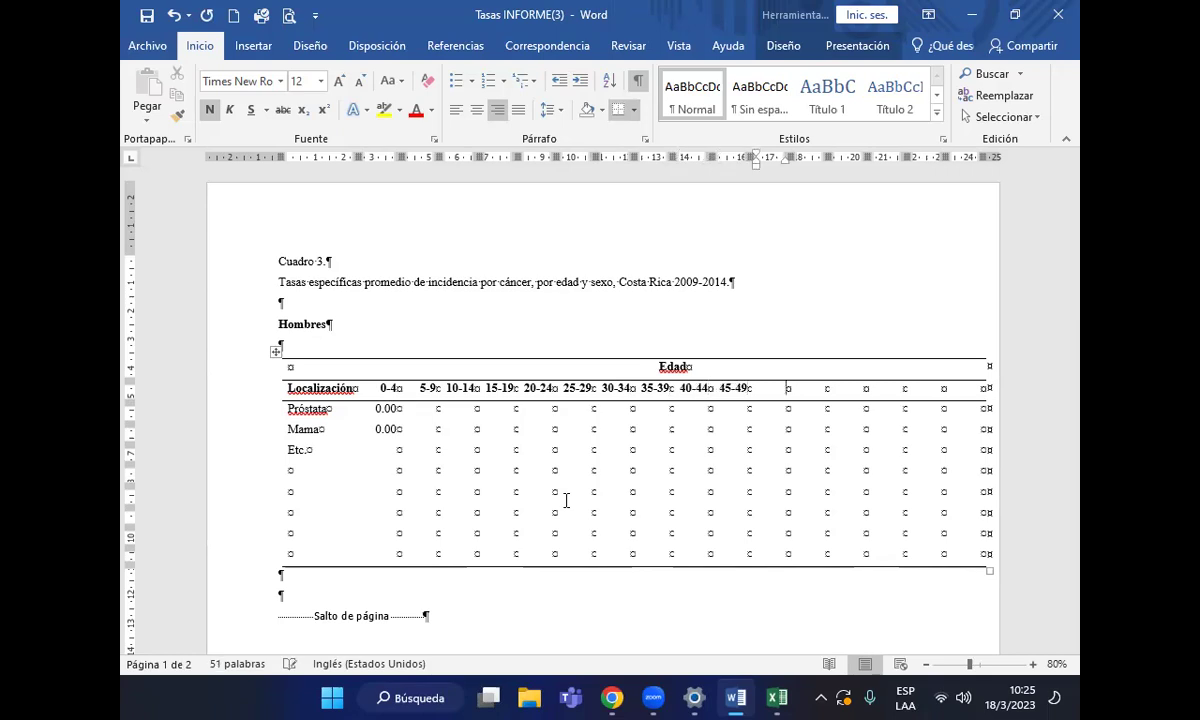
Complete the age header row with 50-54, 55-59, 60-64, 65-69, 70-74 and 75+
text(50-54)
key(Tab)
text(55-59)
key(Tab)
text(60-64)
key(Tab)
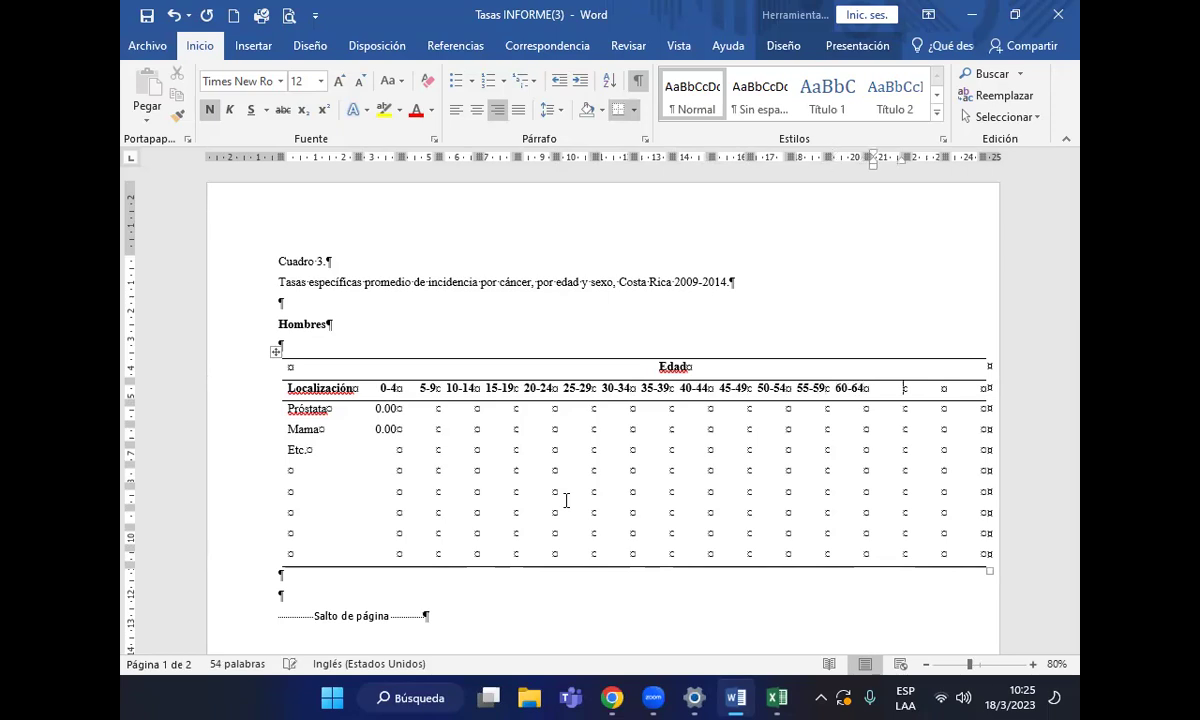
text(65-69)
key(Tab)
text(70-74)
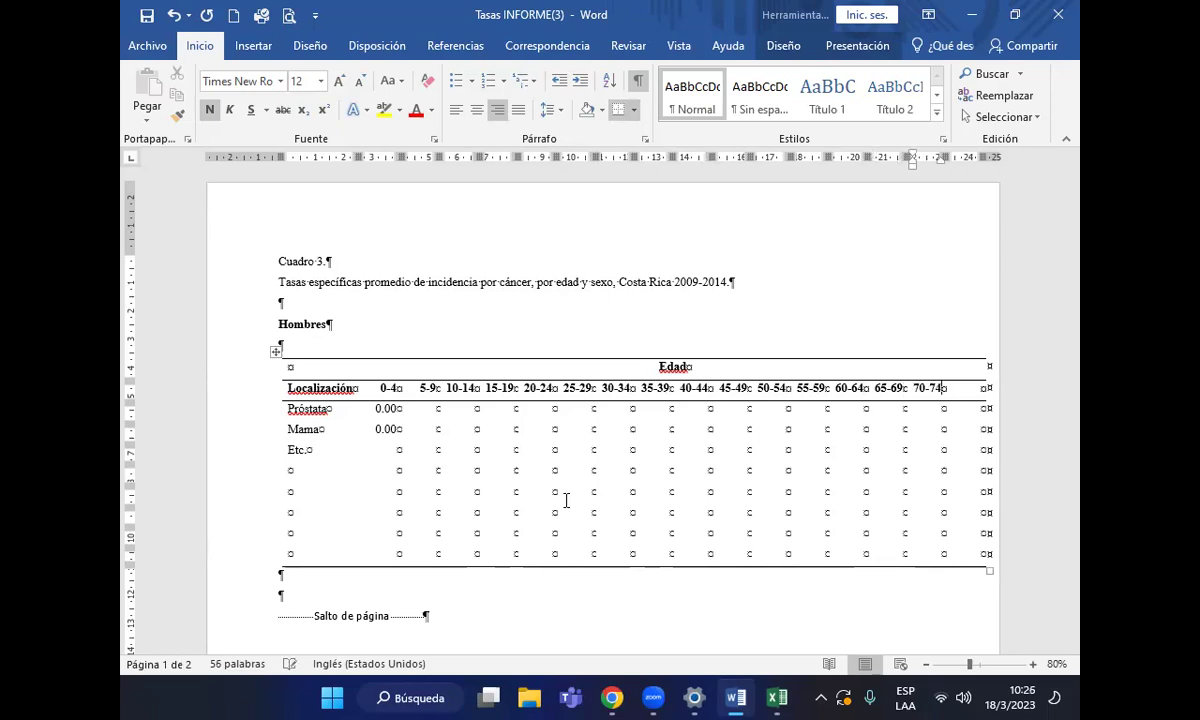
key(Tab)
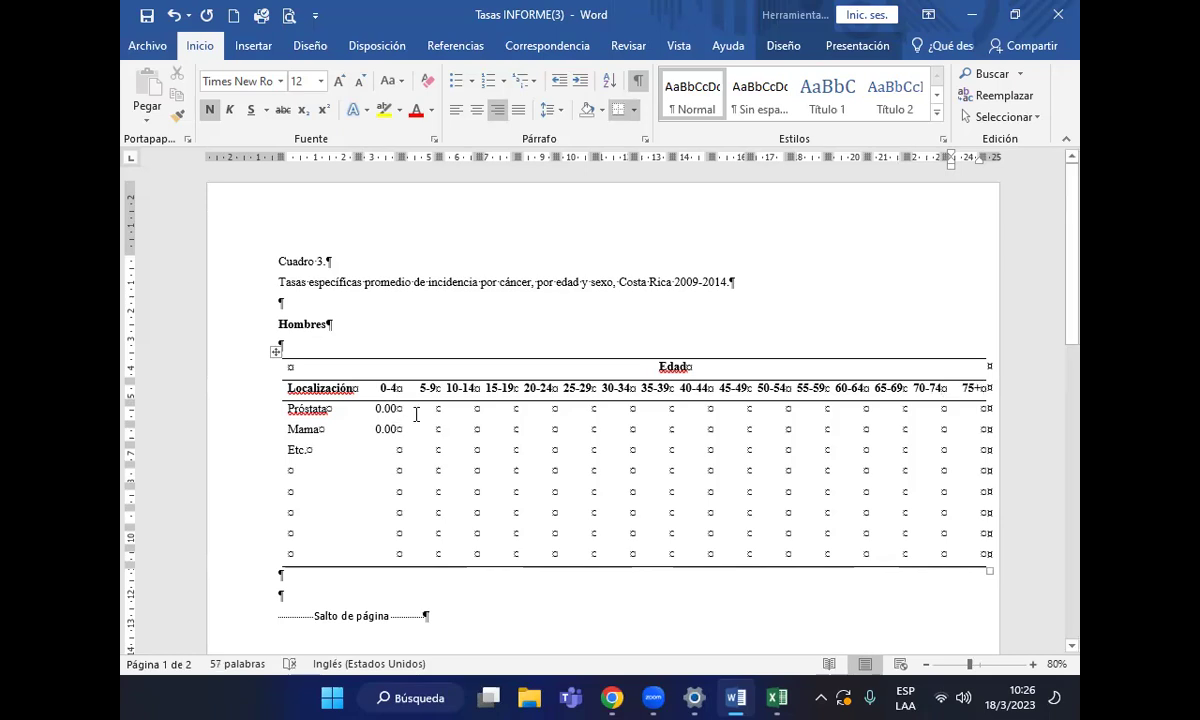
Check the first and last age columns of the Excel pivot table, and insert five rows below the empty rows of the Word table
key(alt+Tab)
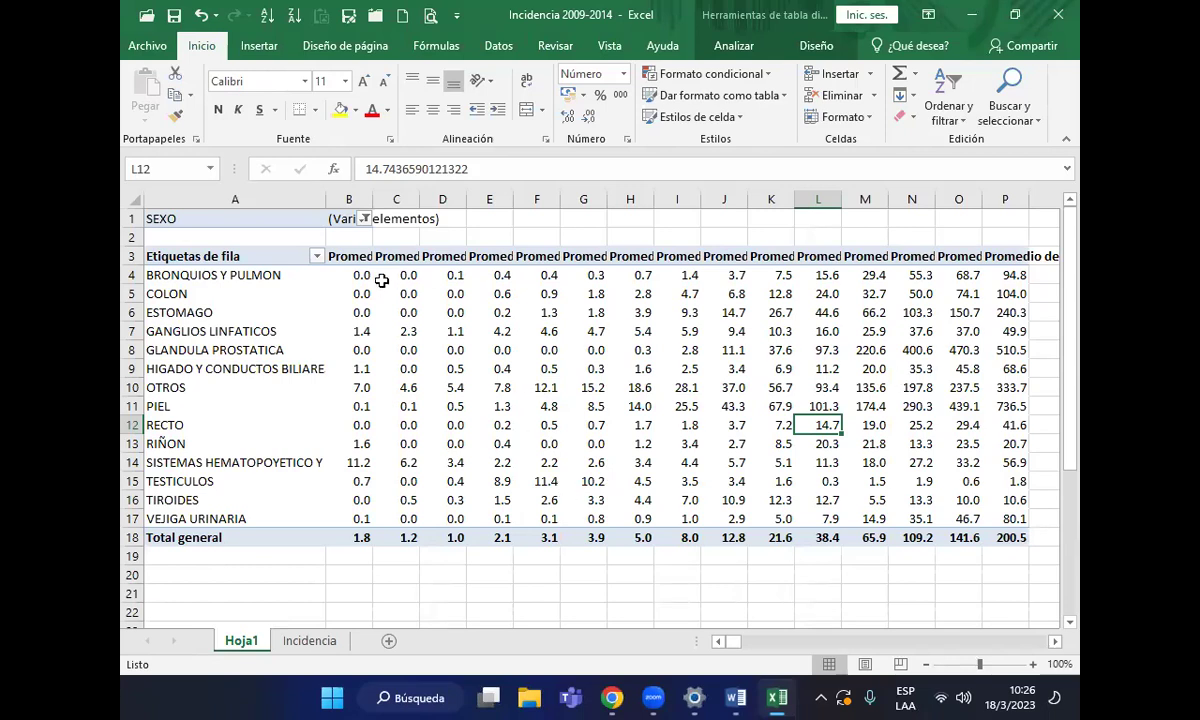
click(345, 256)
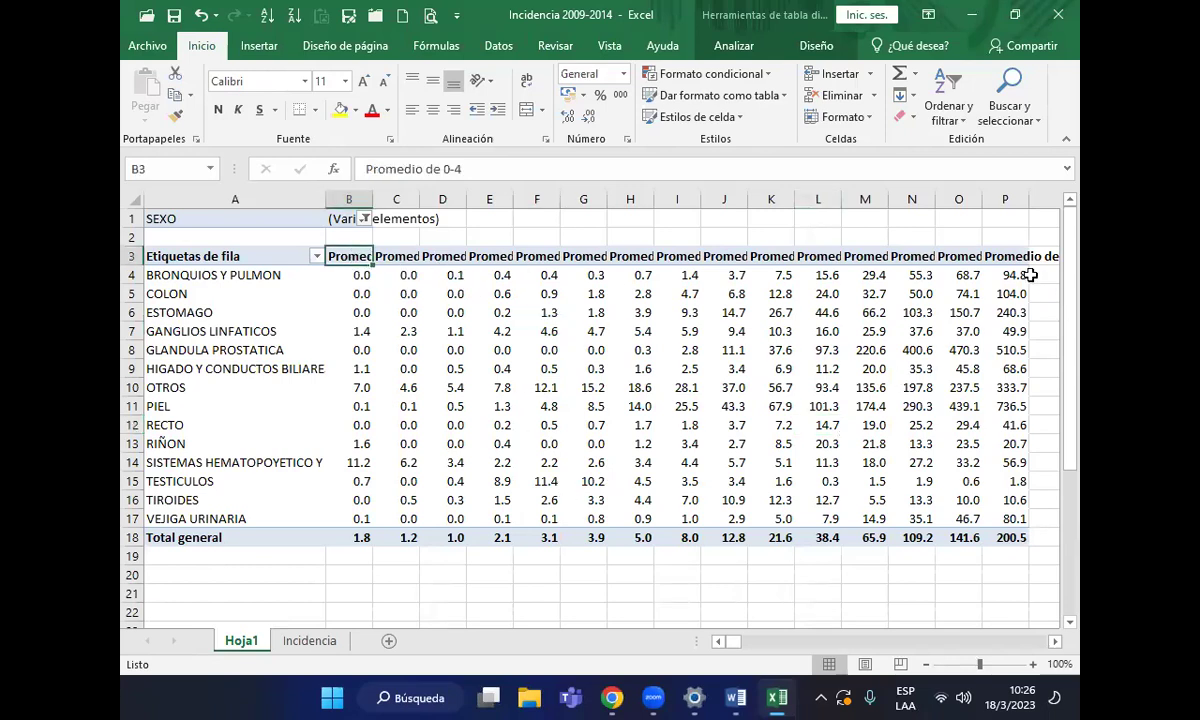
click(1005, 258)
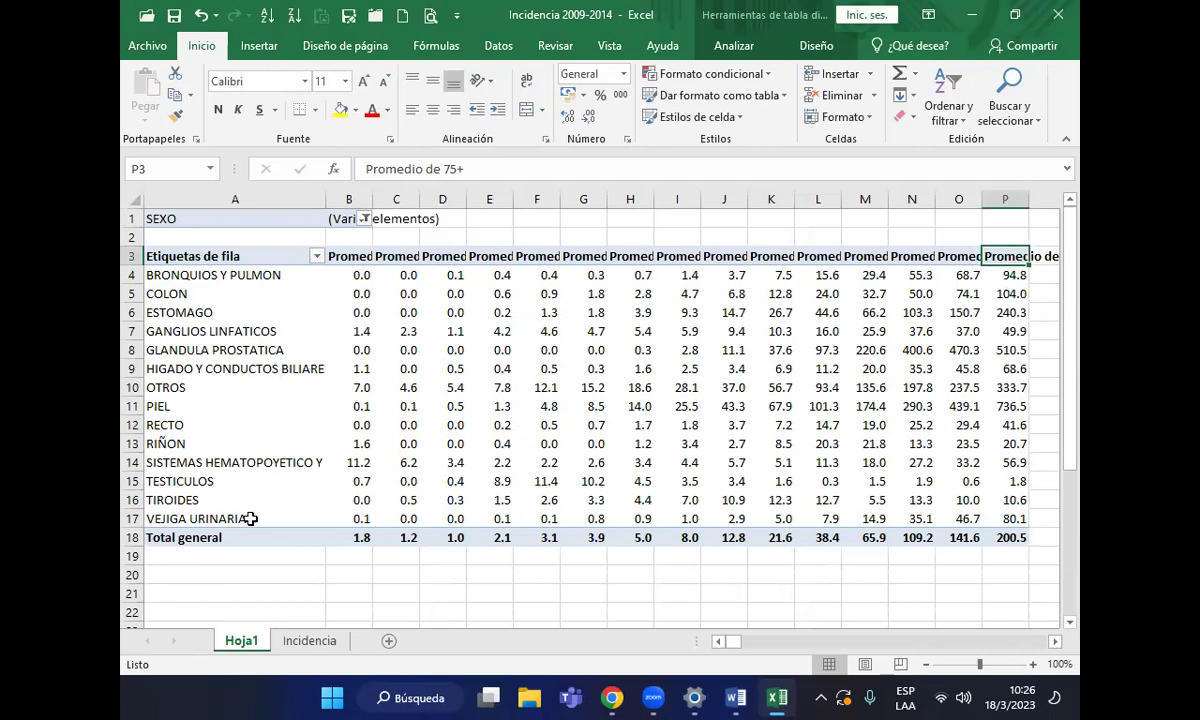
key(alt+Tab)
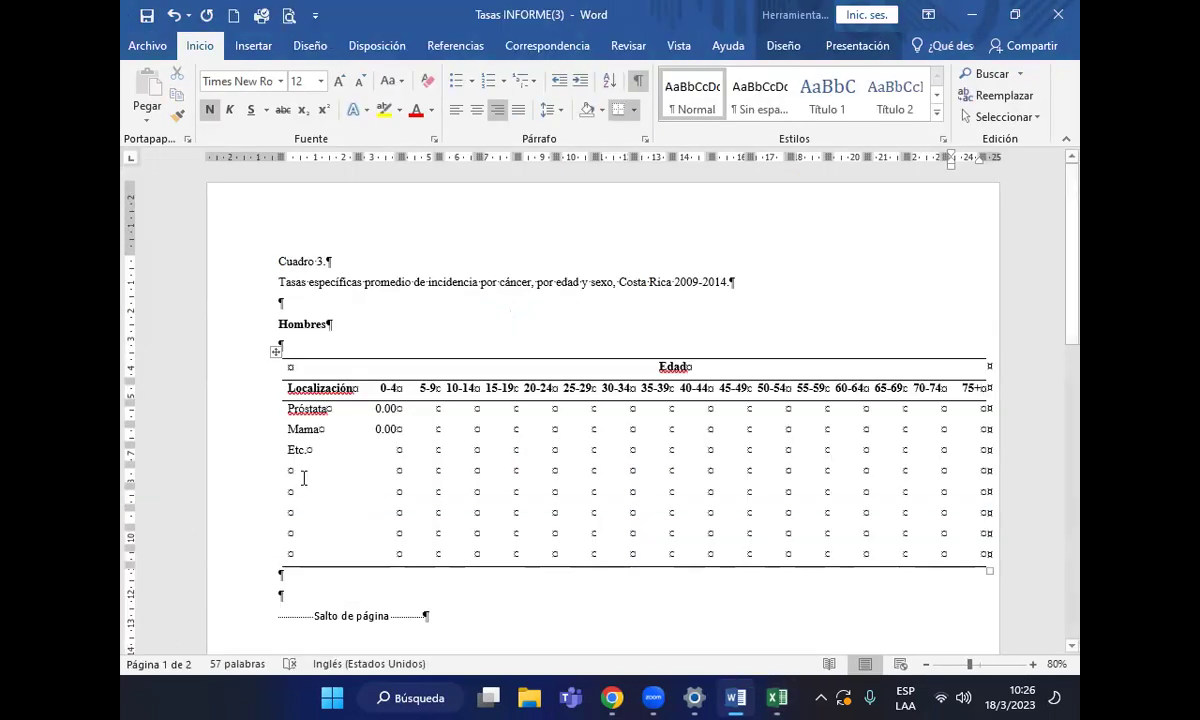
drag(301, 472, 313, 523)
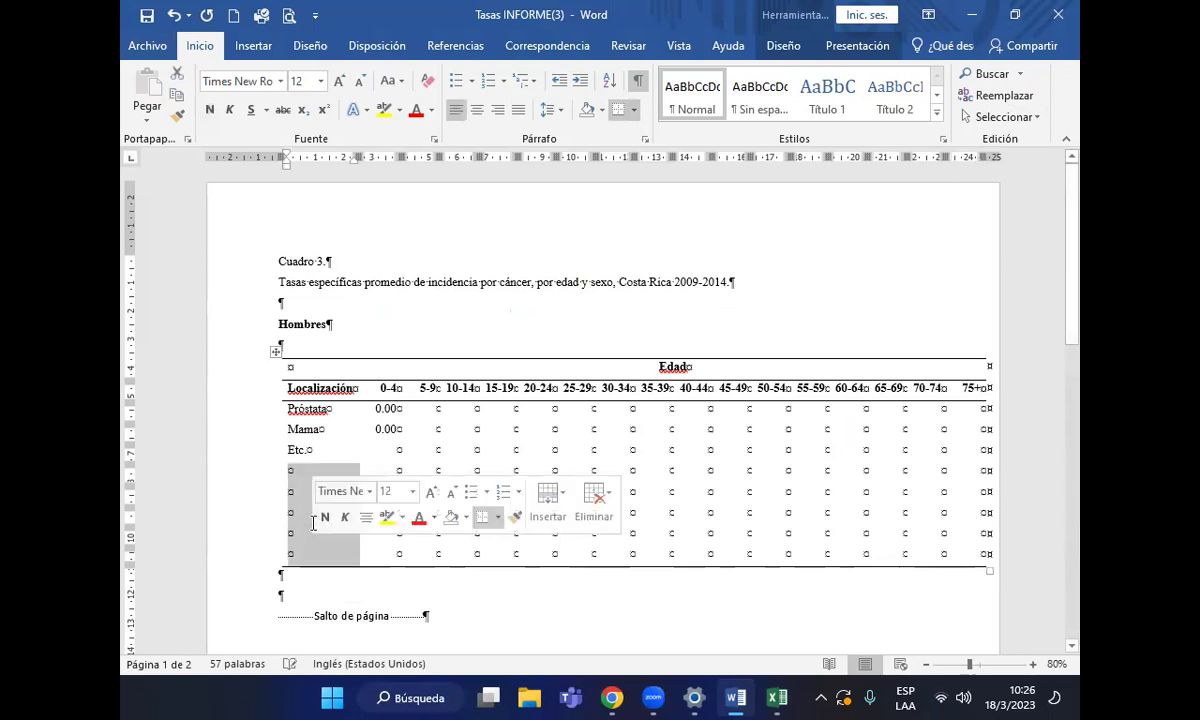
right_click(313, 523)
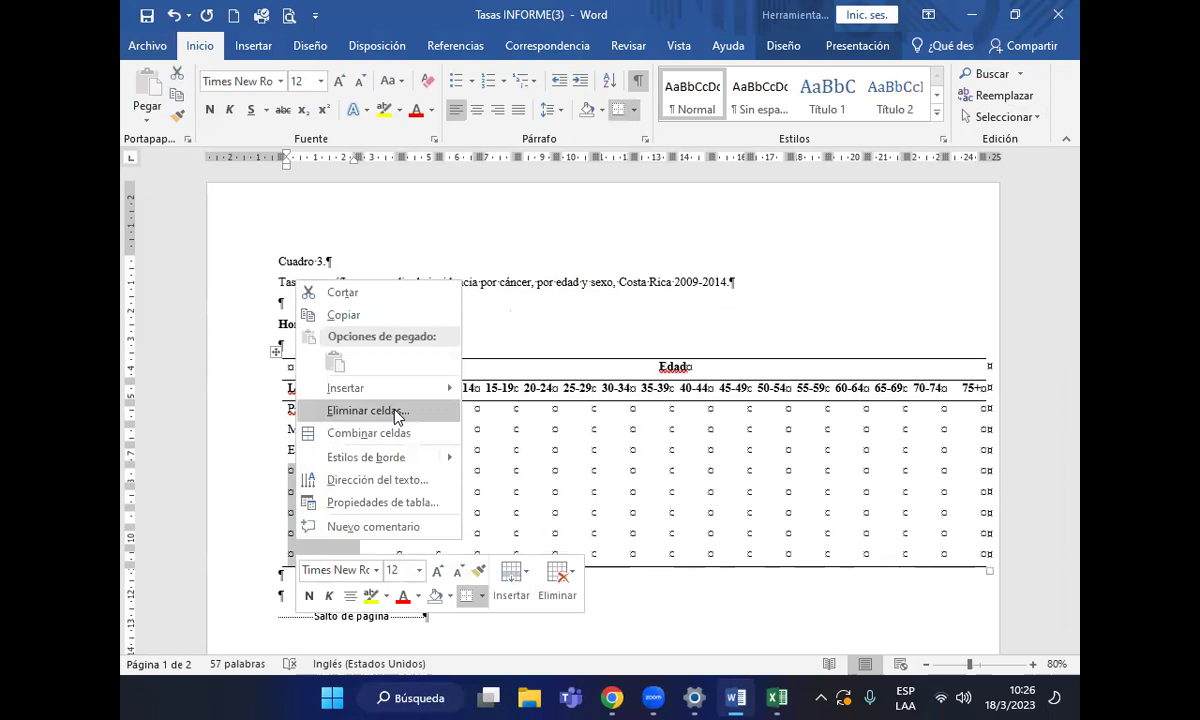
mouse_move(410, 398)
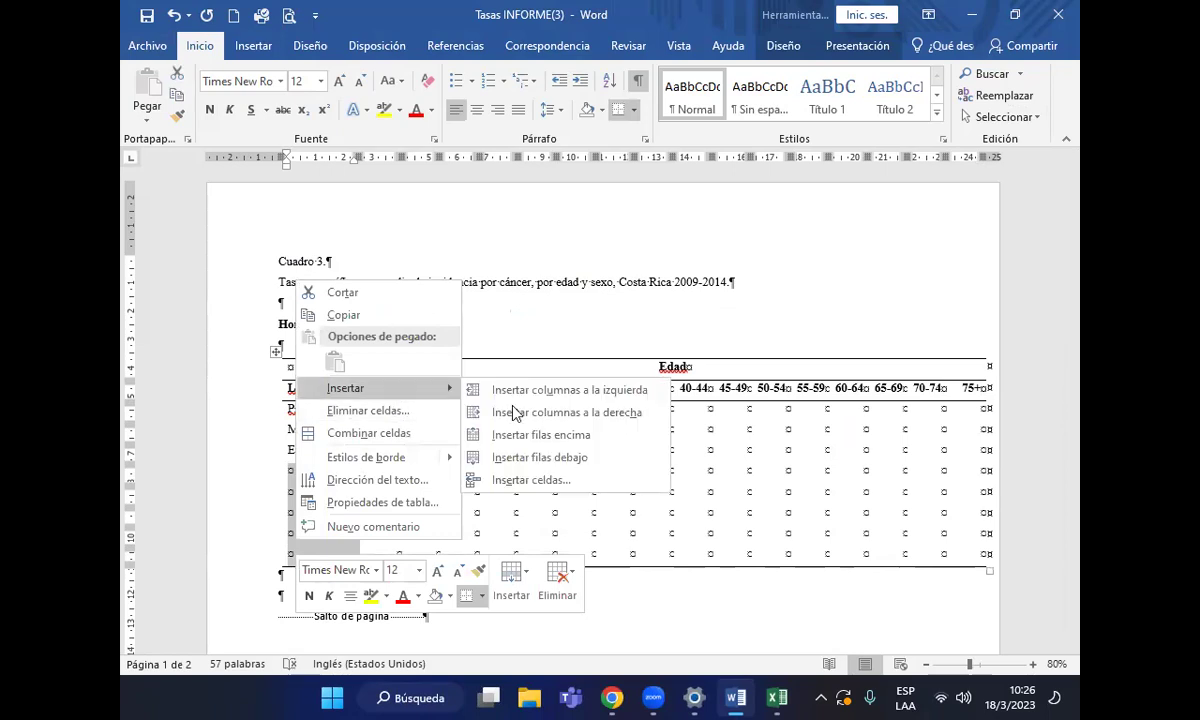
click(565, 457)
scroll(455, 486, down, 3)
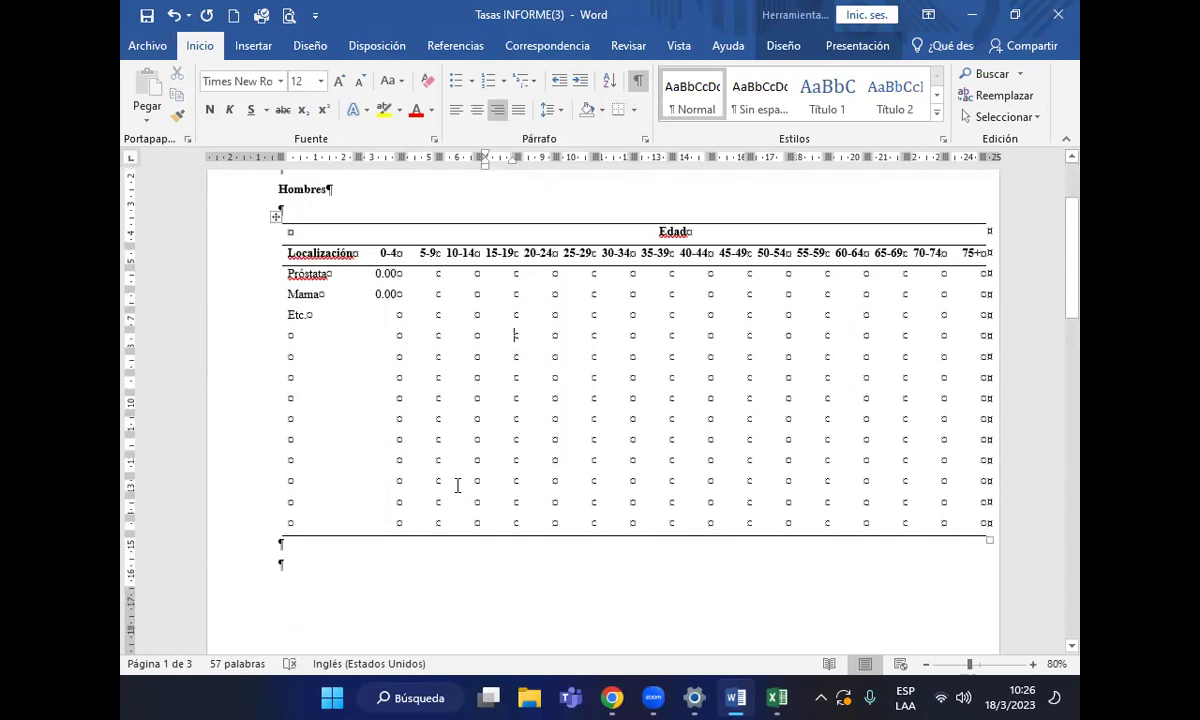
Switch to Excel and copy the pivot table rows from BRONQUIOS Y PULMON to VEJIGA URINARIA, A4:P17, without the grand total
key(alt+Tab)
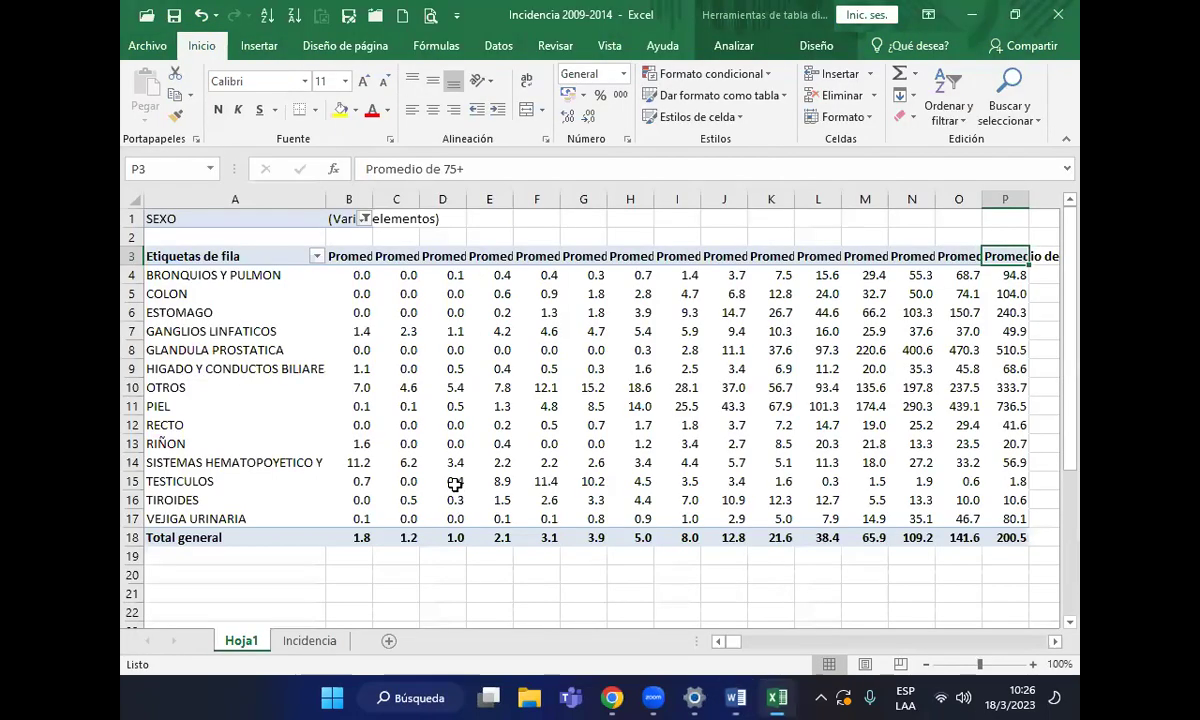
click(218, 274)
drag(230, 276, 987, 511)
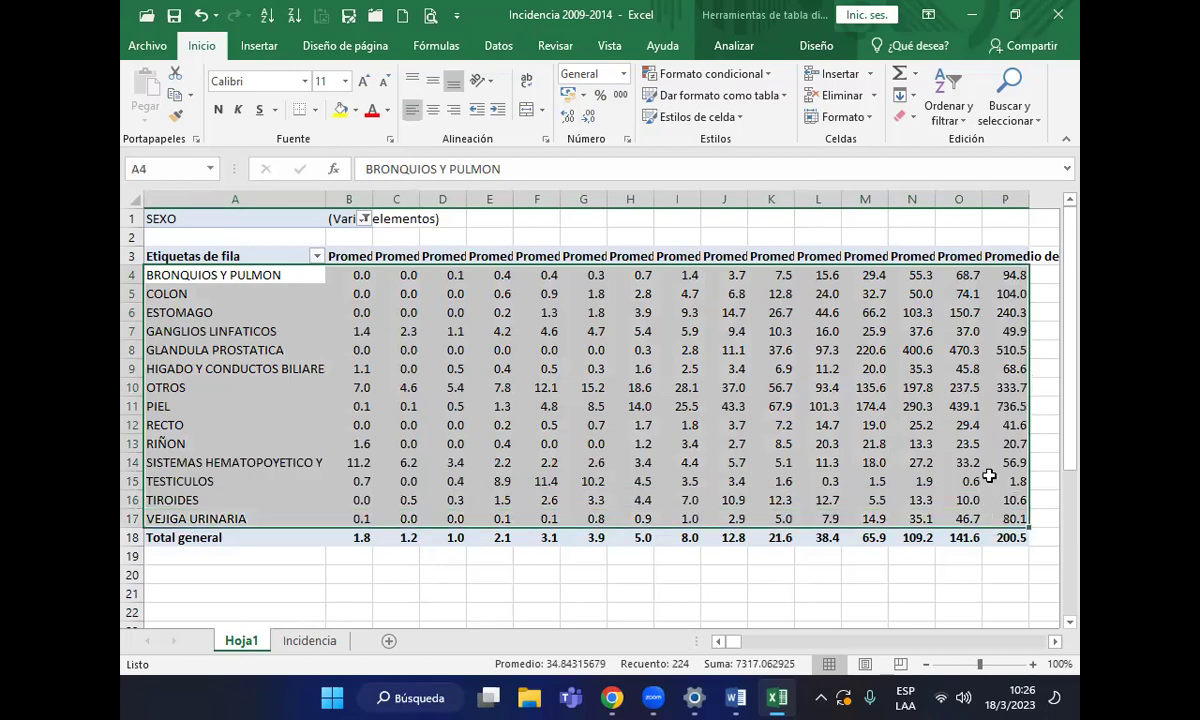
right_click(928, 446)
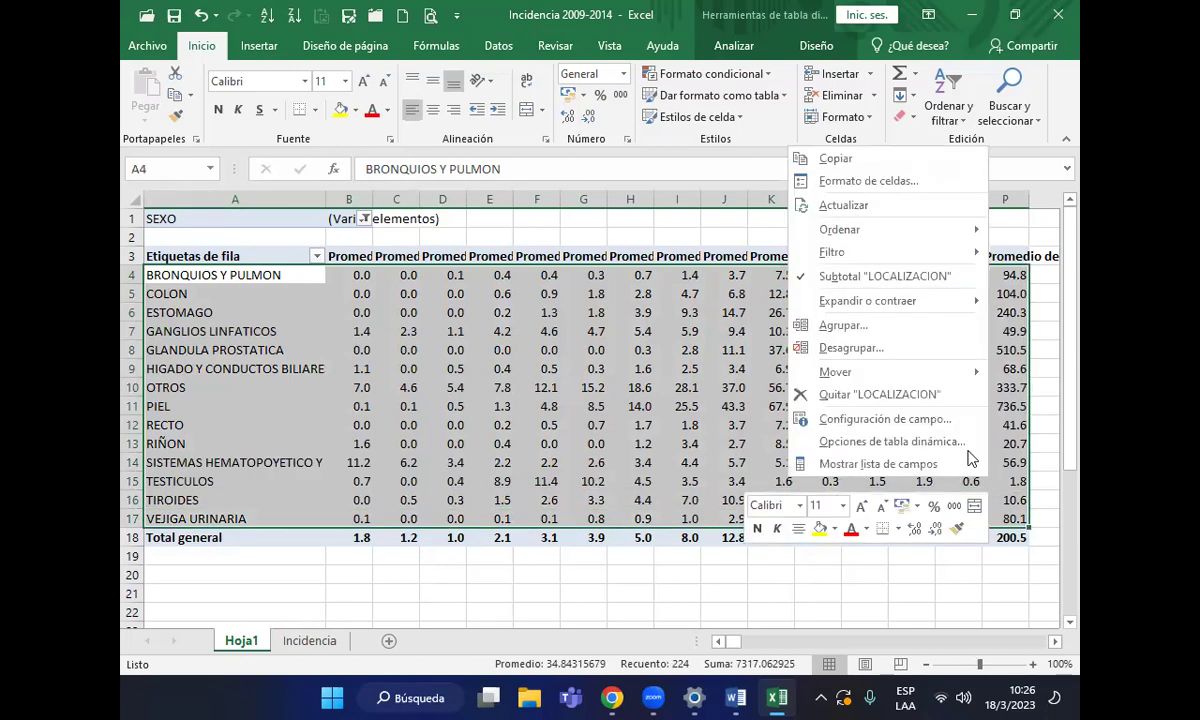
click(849, 163)
Try to paste the copied pivot rows over all body rows of the Hombres table in Word
key(alt+Tab)
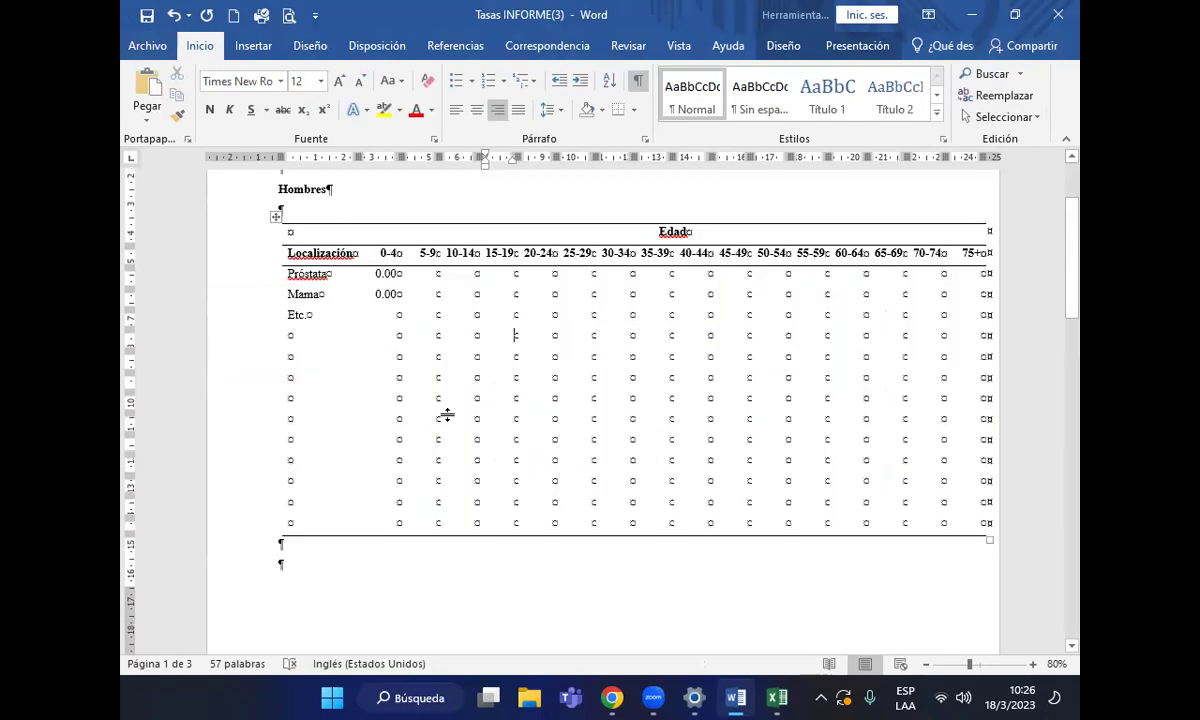
drag(319, 283, 934, 518)
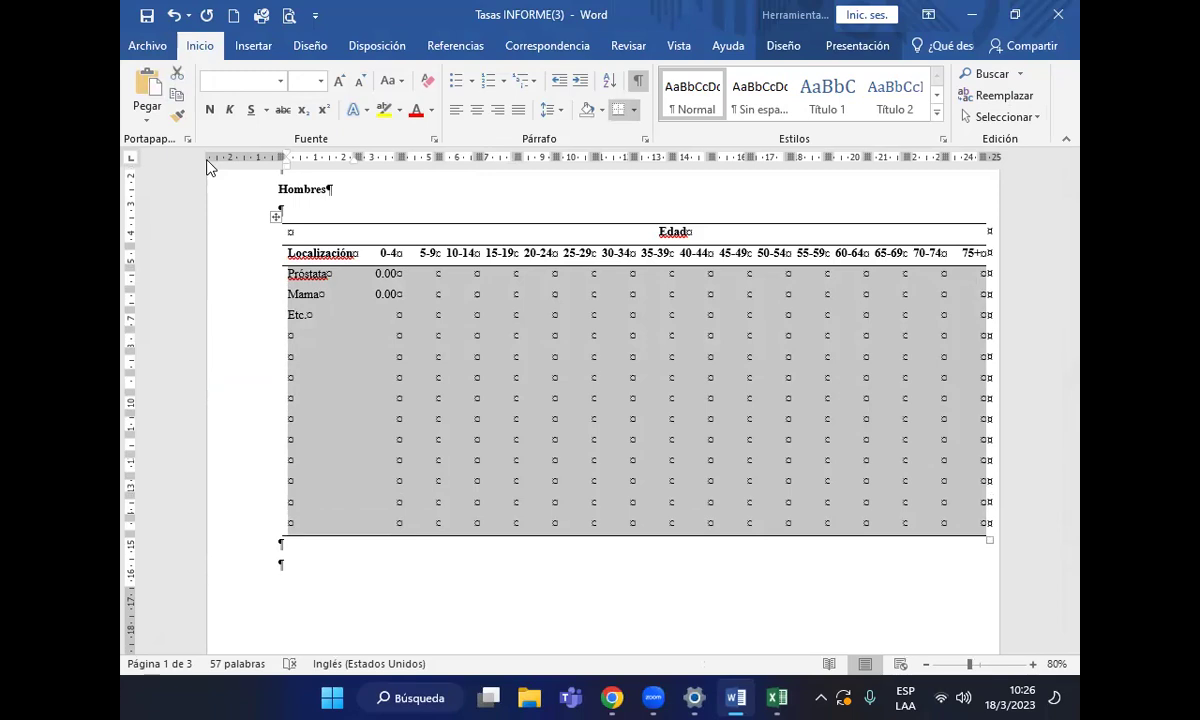
click(147, 84)
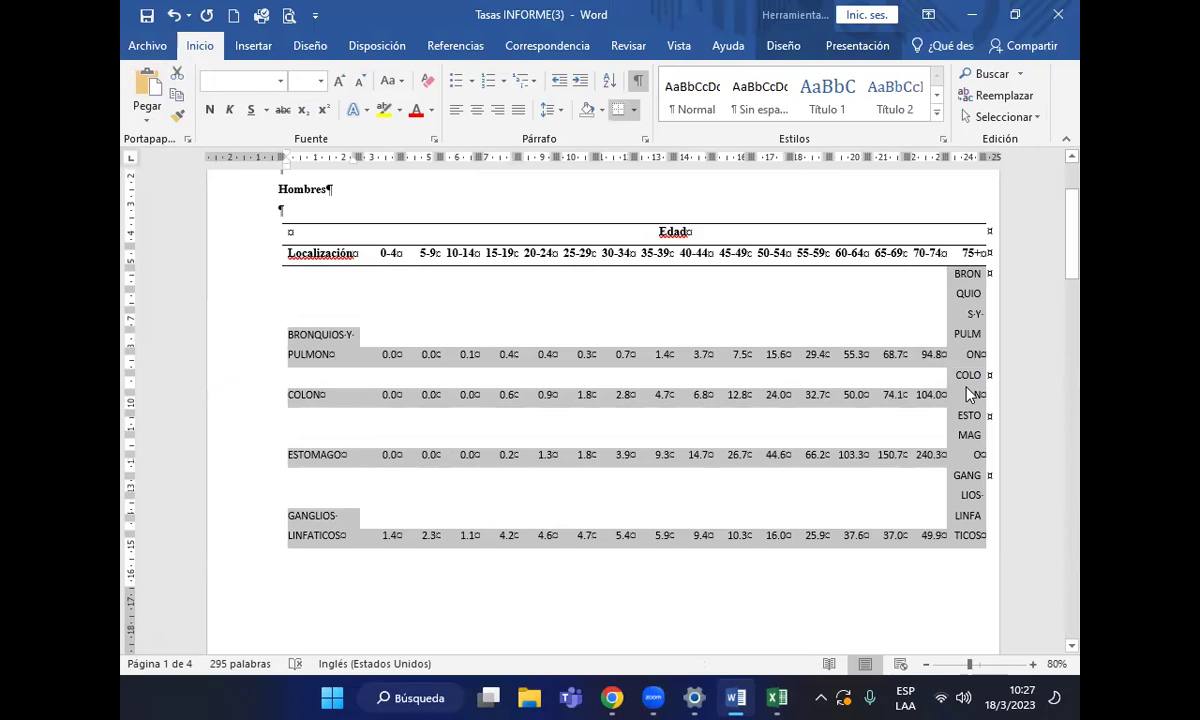
click(322, 338)
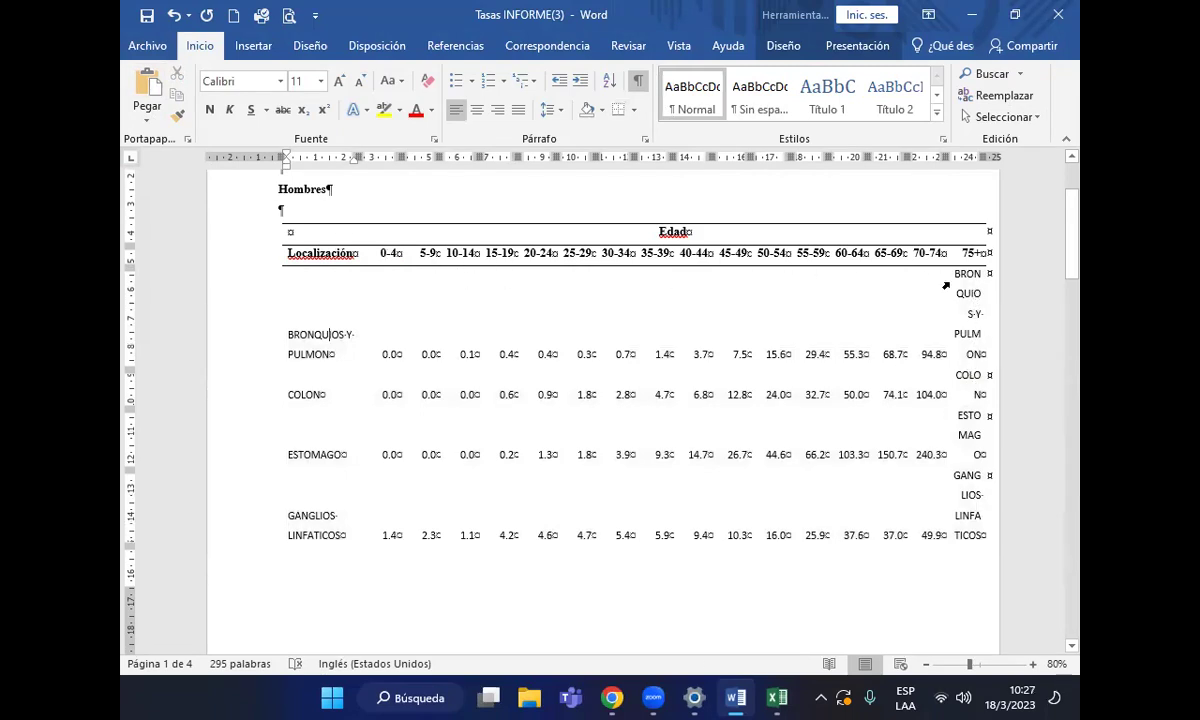
click(175, 18)
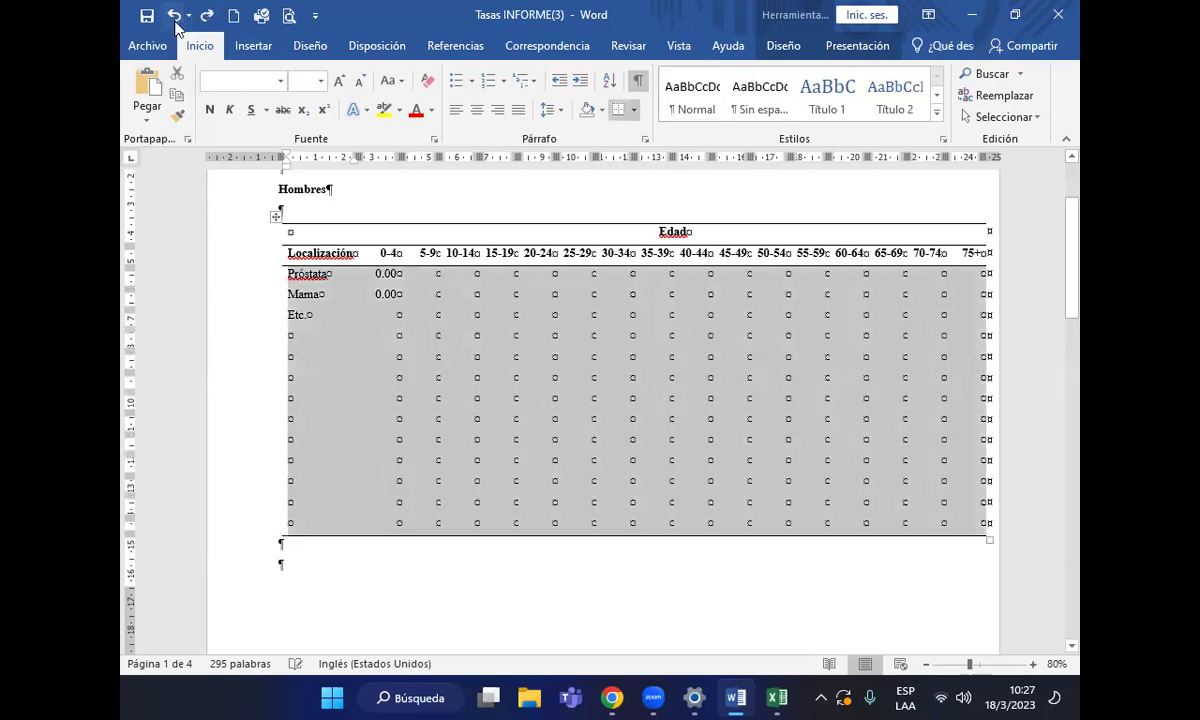
click(383, 253)
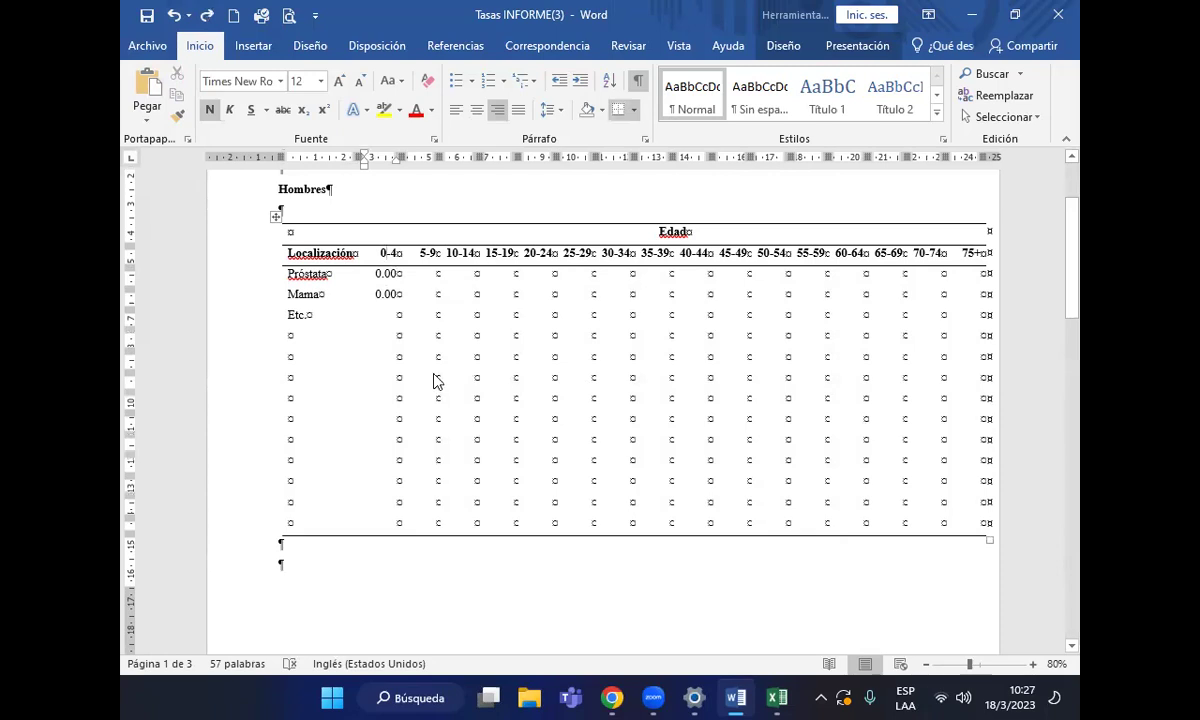
Return to Excel and examine each pivot column heading in row 3, from Promedio de 0-4 through Promedio de 75+, for a missing age group
key(alt+Tab)
click(353, 279)
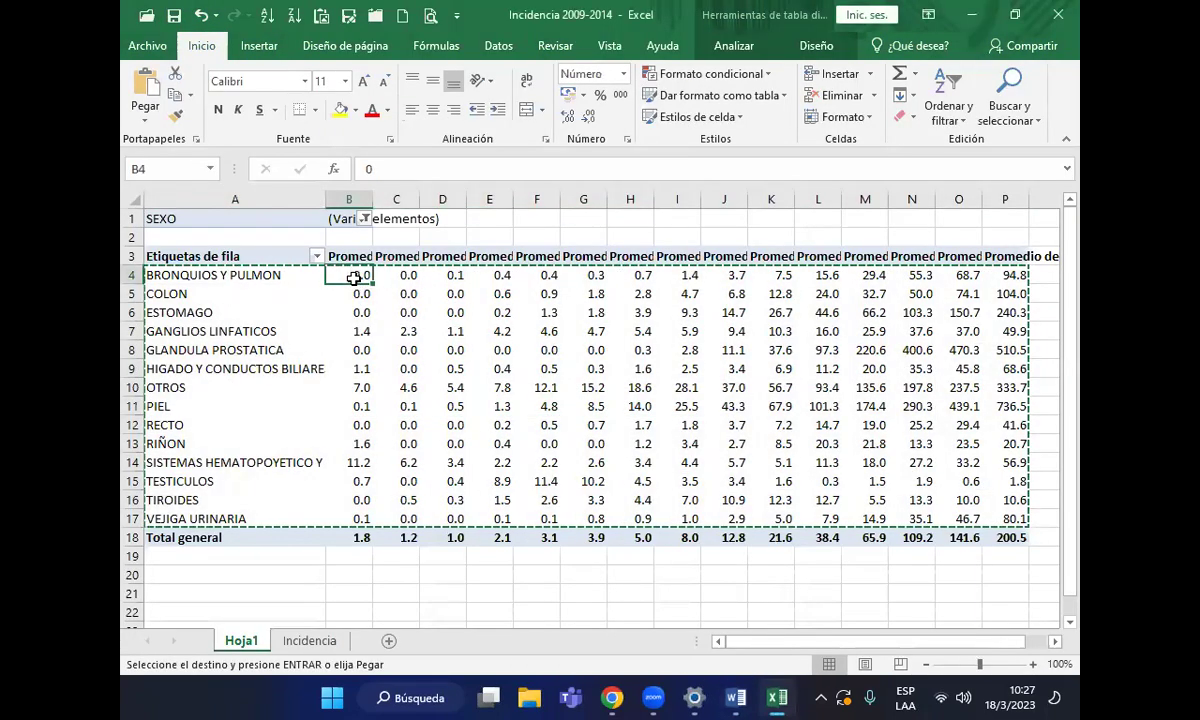
click(349, 256)
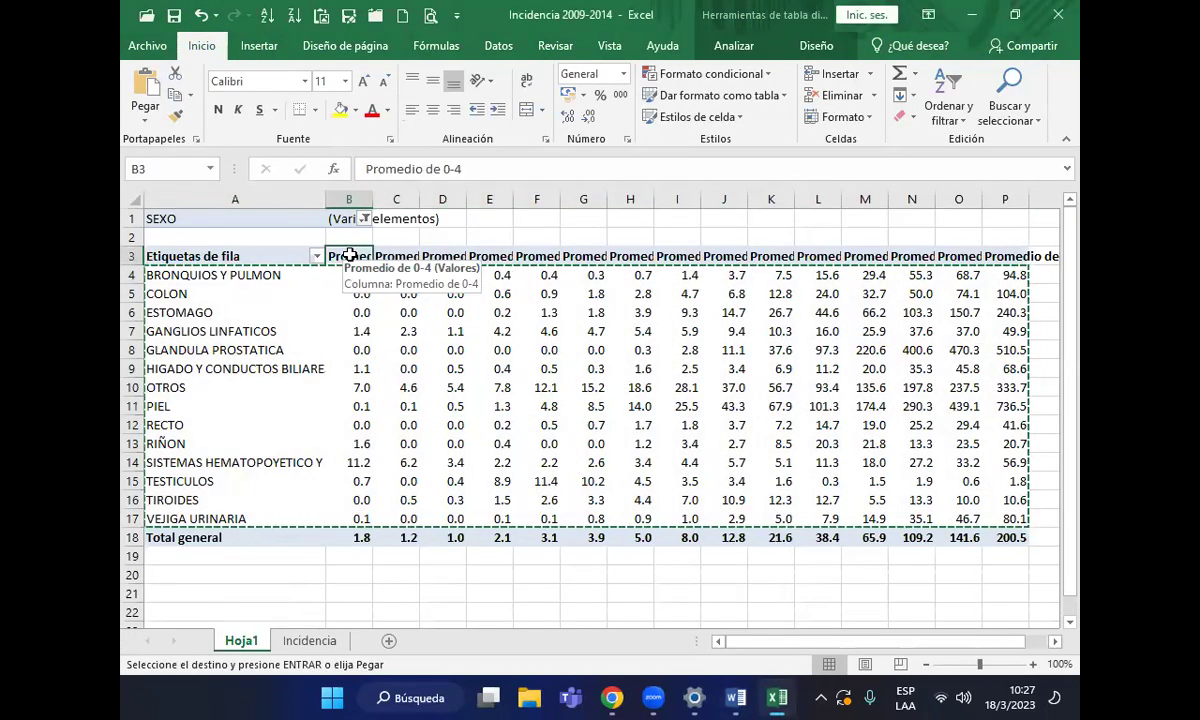
key(Right)
key(Right)
key(Right)
key(Right)
key(Right)
key(Right)
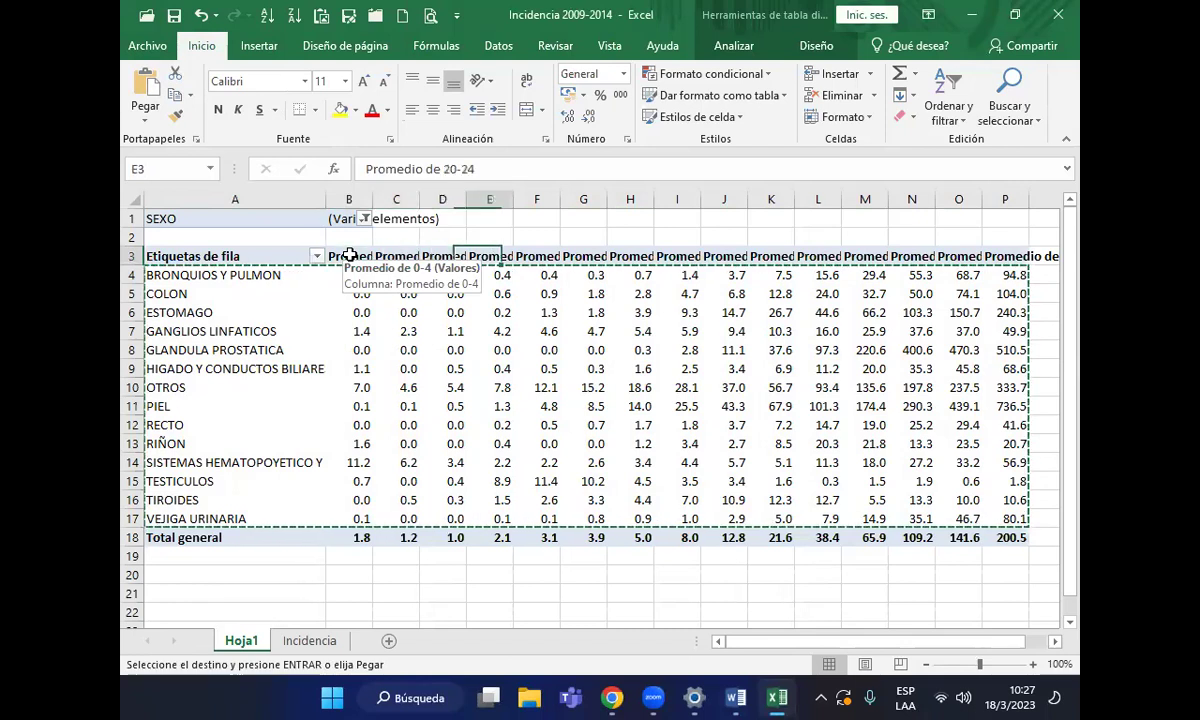
key(Right)
key(Right)
key(Right)
key(Right)
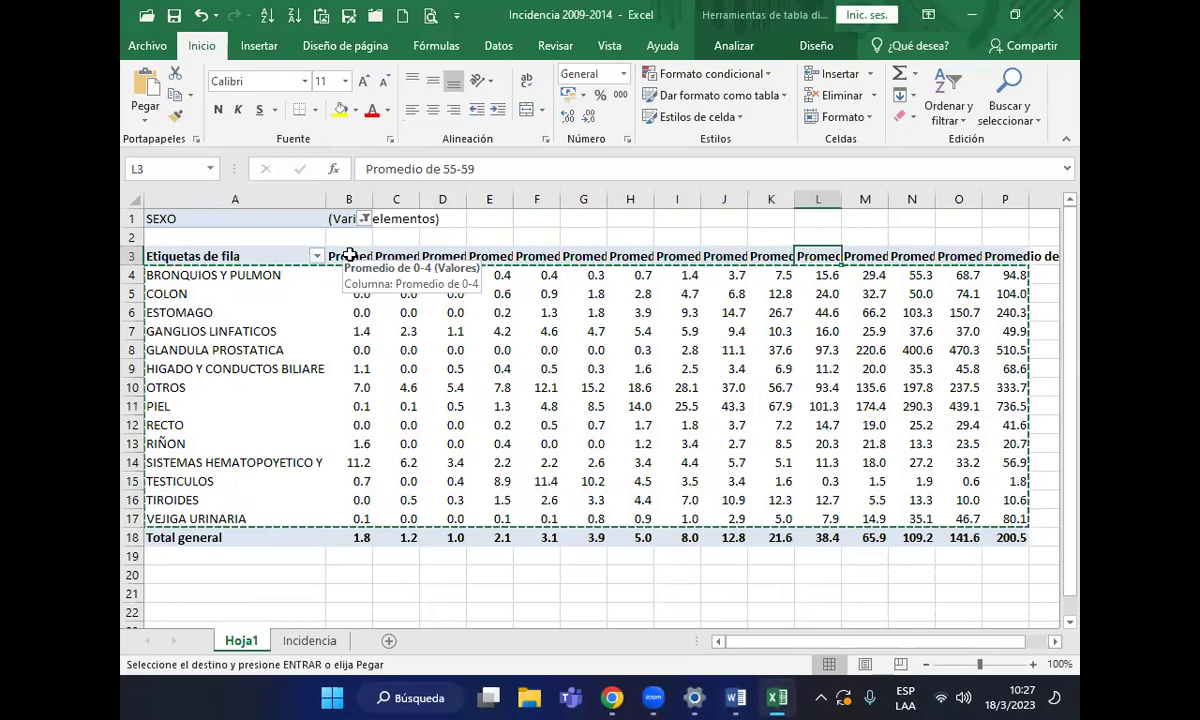
key(Right)
key(Right)
key(Right)
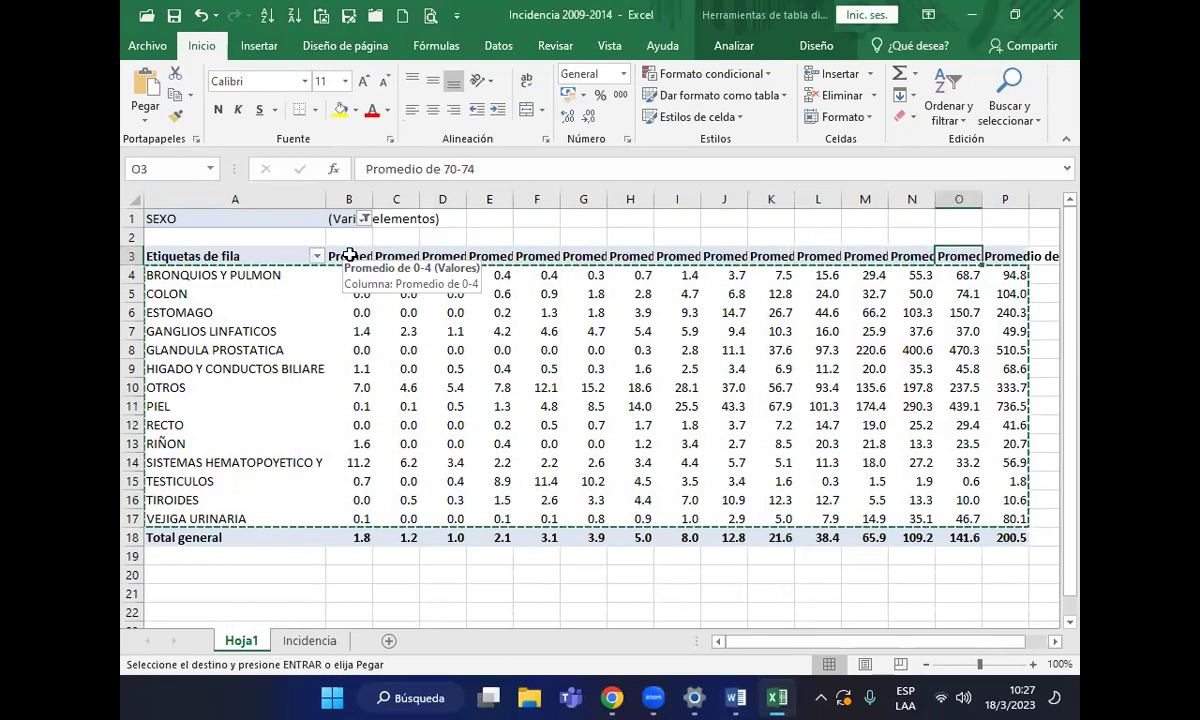
key(Right)
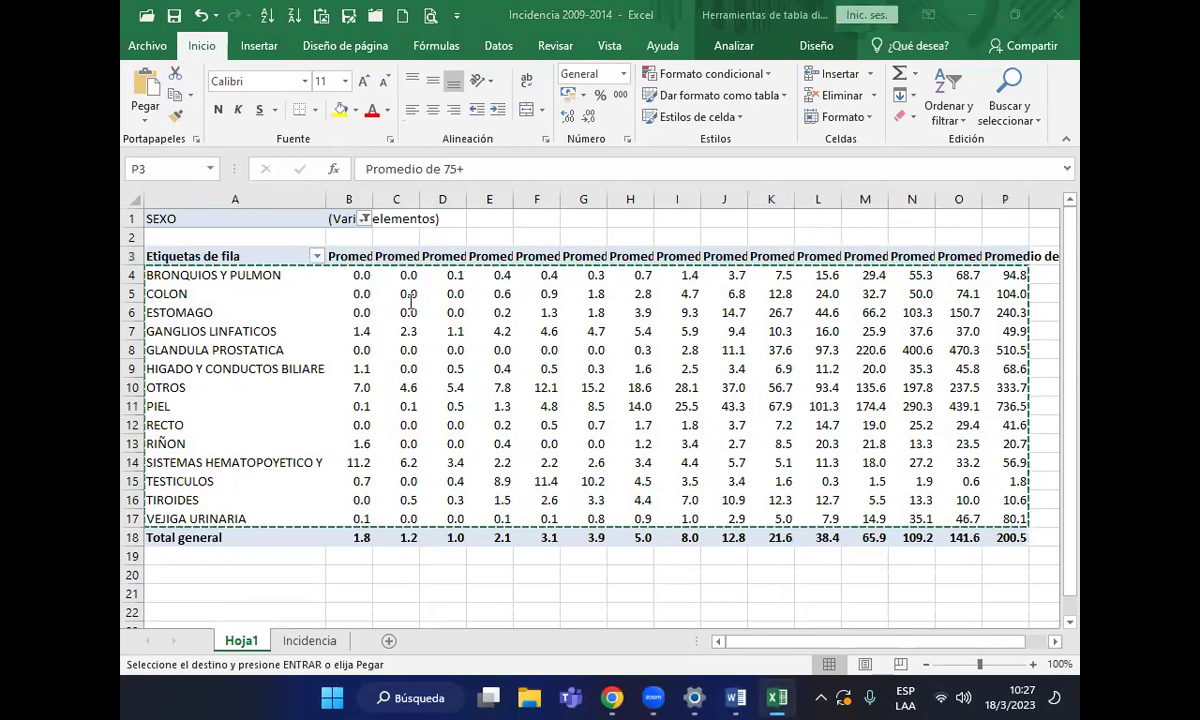
Switch to Word and go through every age heading of the Hombres table, from 0-4 through 75+
key(alt+Tab)
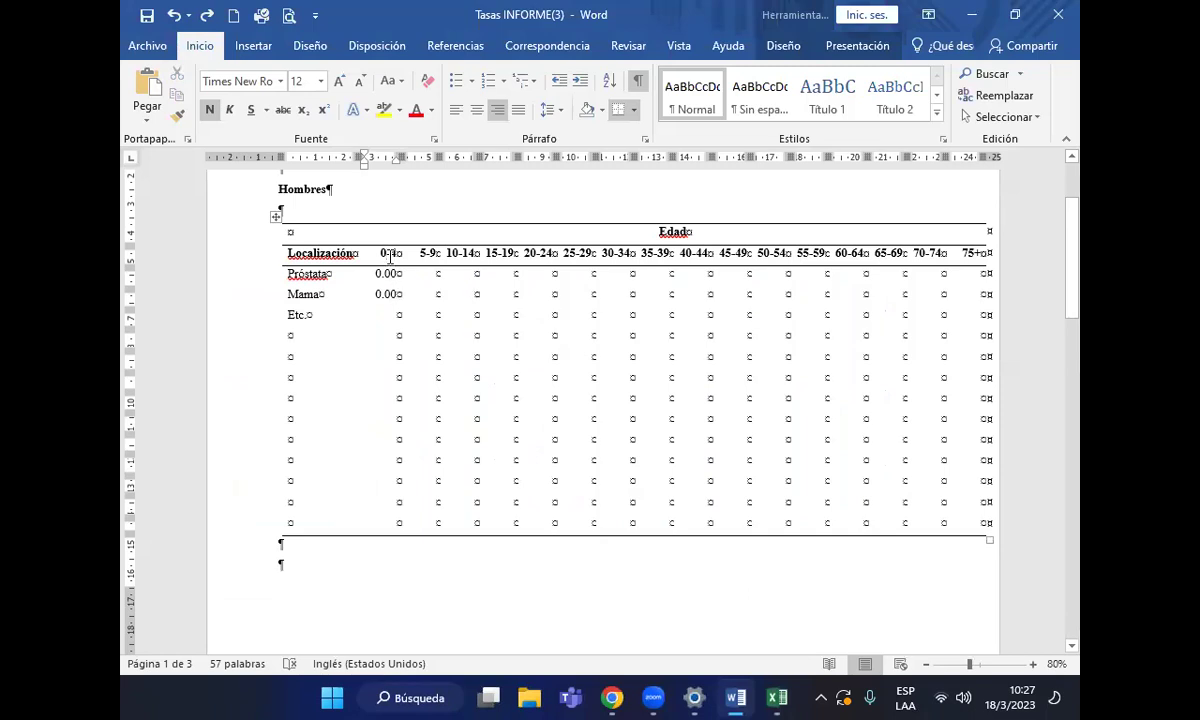
click(448, 254)
click(531, 254)
click(579, 256)
click(612, 254)
click(698, 253)
click(770, 253)
click(848, 254)
click(891, 255)
click(936, 255)
key(alt+Tab)
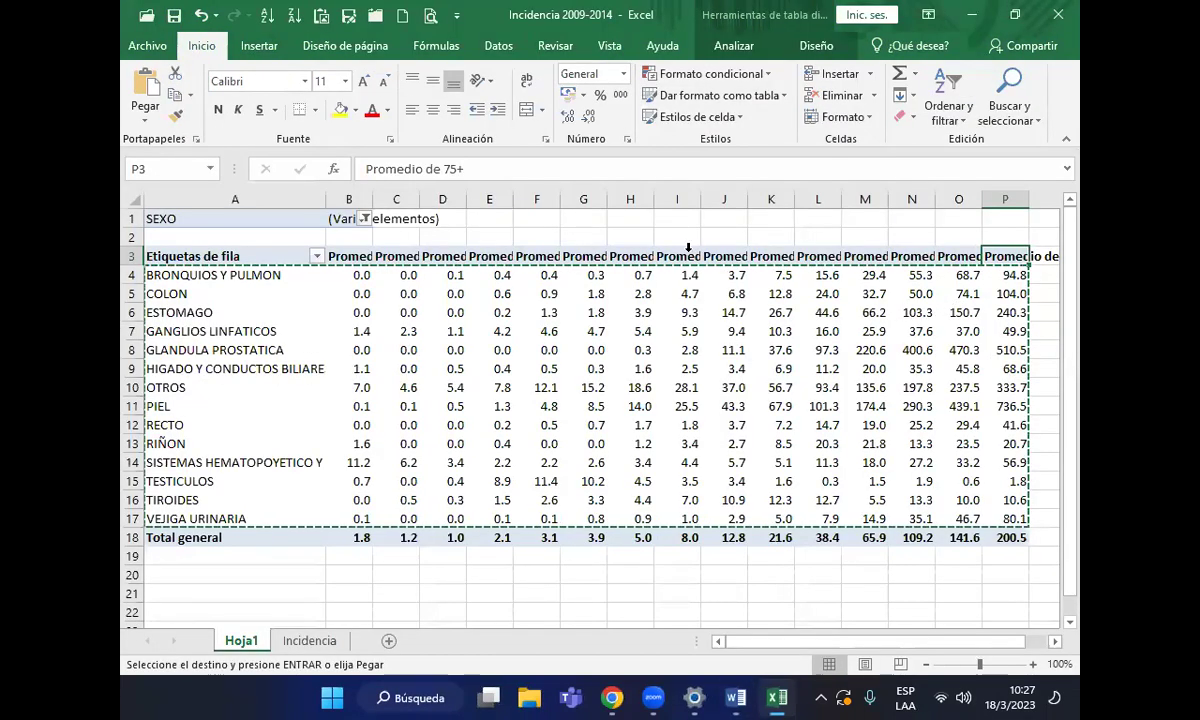
key(alt+Tab)
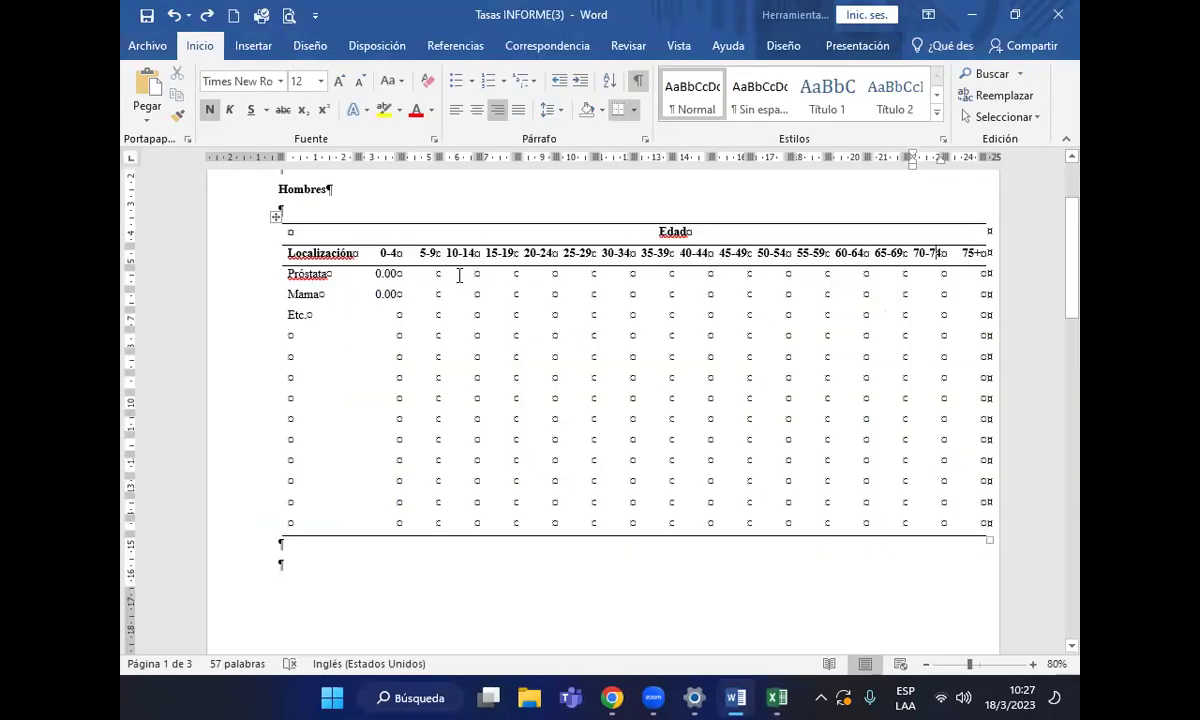
click(393, 253)
click(459, 253)
click(502, 253)
click(541, 253)
click(592, 253)
click(616, 253)
click(647, 253)
click(706, 253)
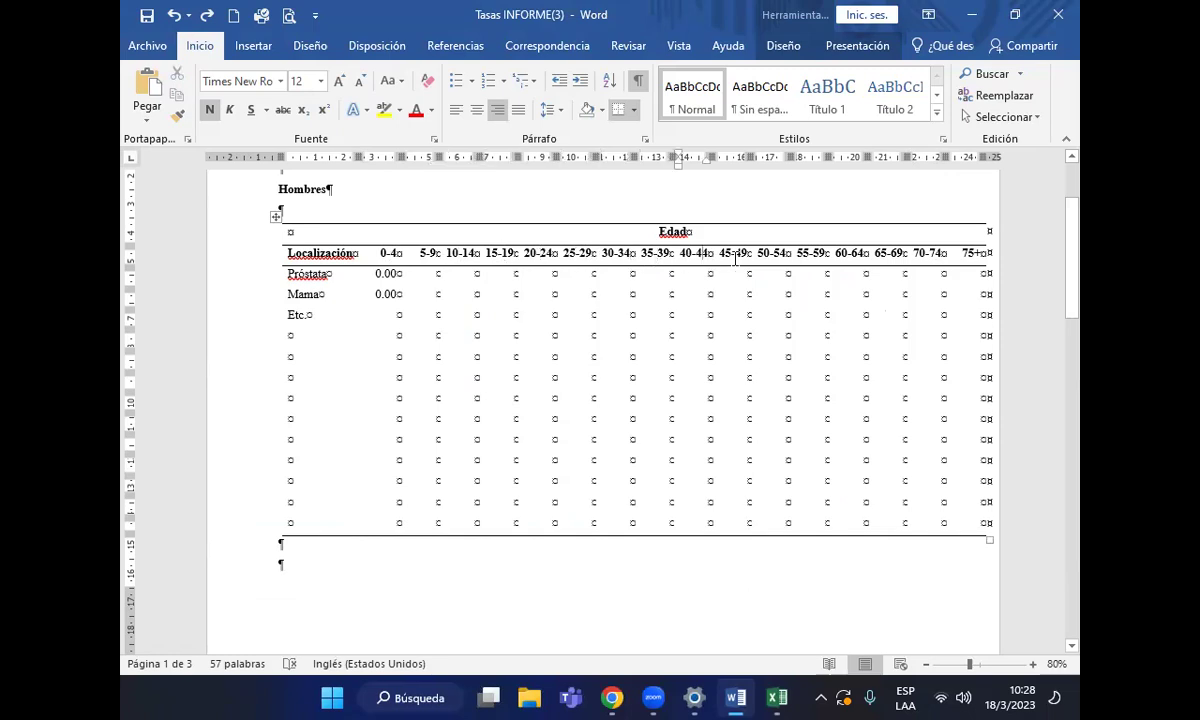
click(785, 253)
click(848, 253)
click(893, 260)
click(941, 257)
click(968, 258)
Compare the first age headings of the Excel pivot table, Promedio de 0-4 through Promedio de 20-24, with the Word table's headings
key(alt+Tab)
click(345, 256)
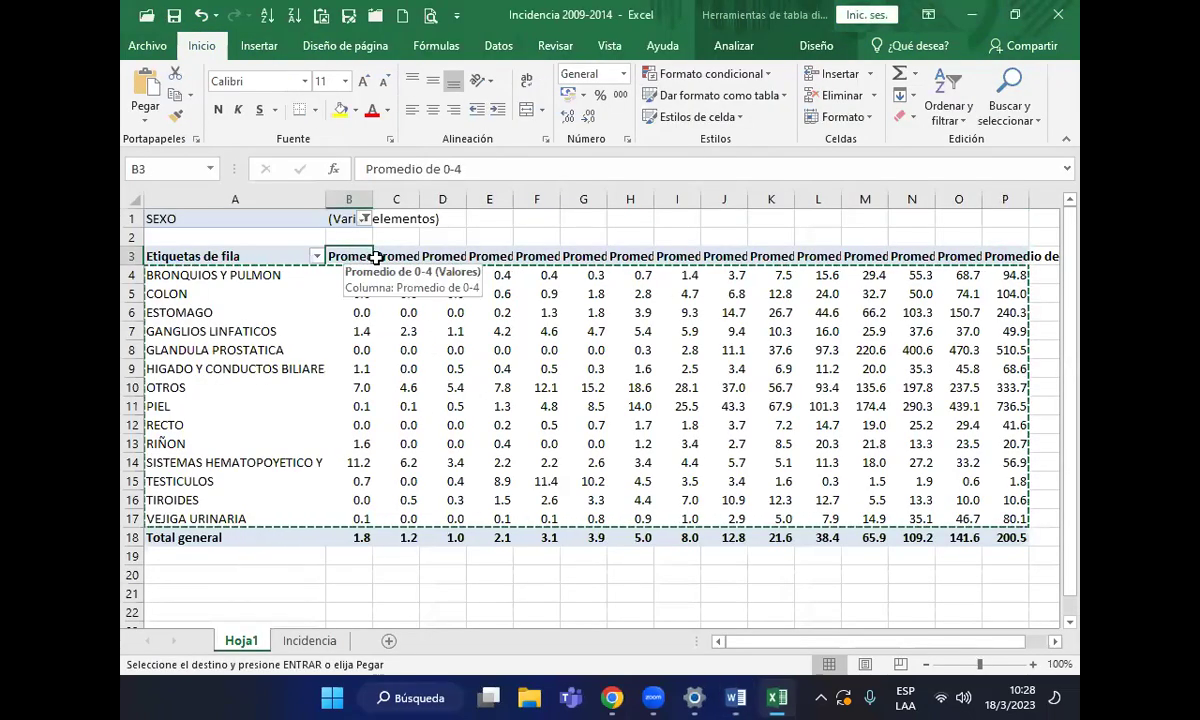
click(376, 250)
click(385, 256)
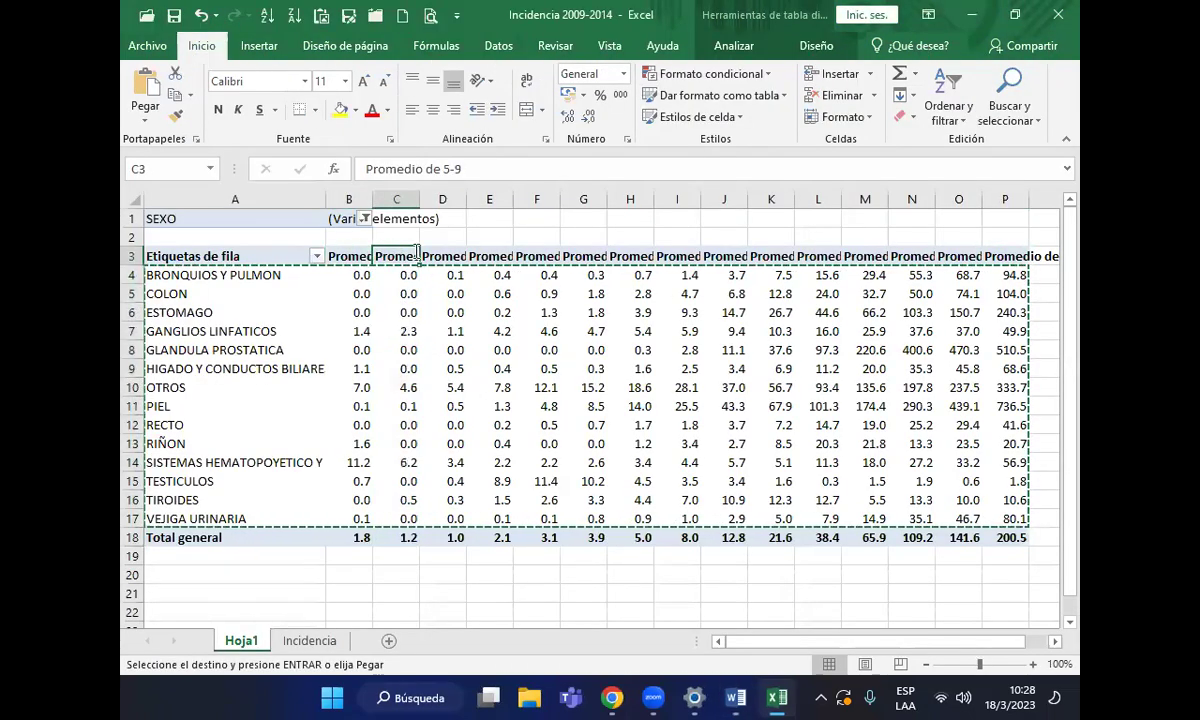
key(alt+Tab)
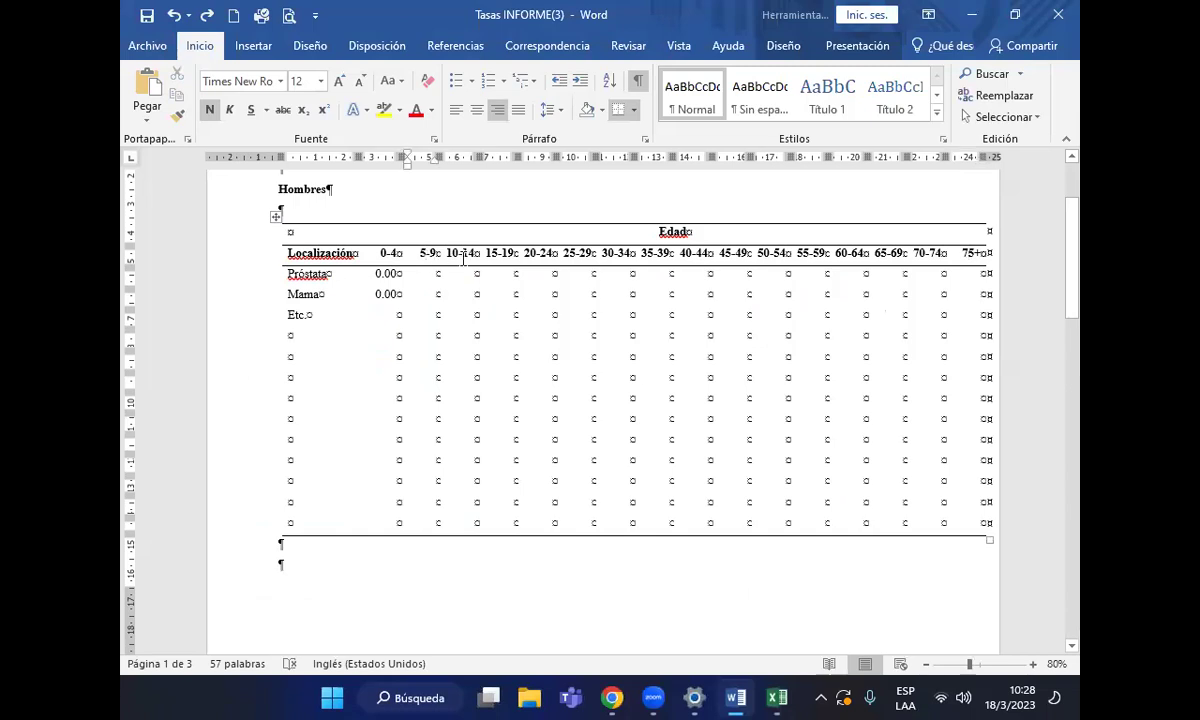
key(alt+Tab)
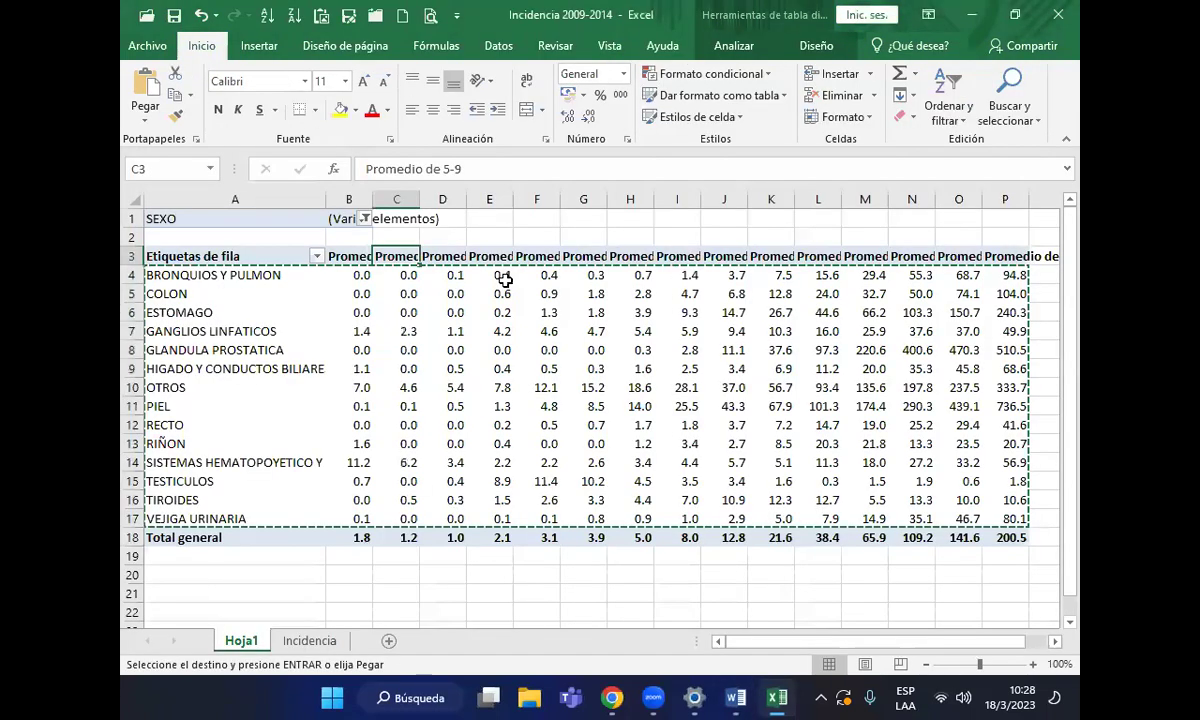
click(450, 258)
key(alt+Tab)
key(alt+Tab)
click(487, 258)
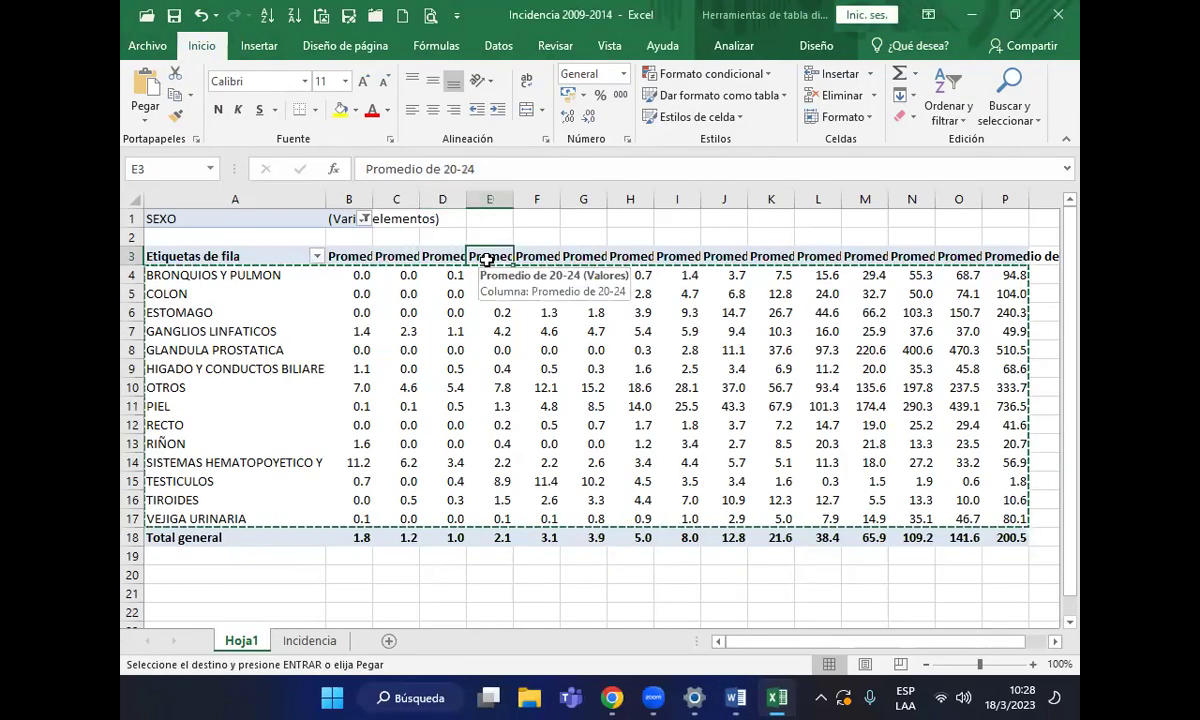
click(440, 258)
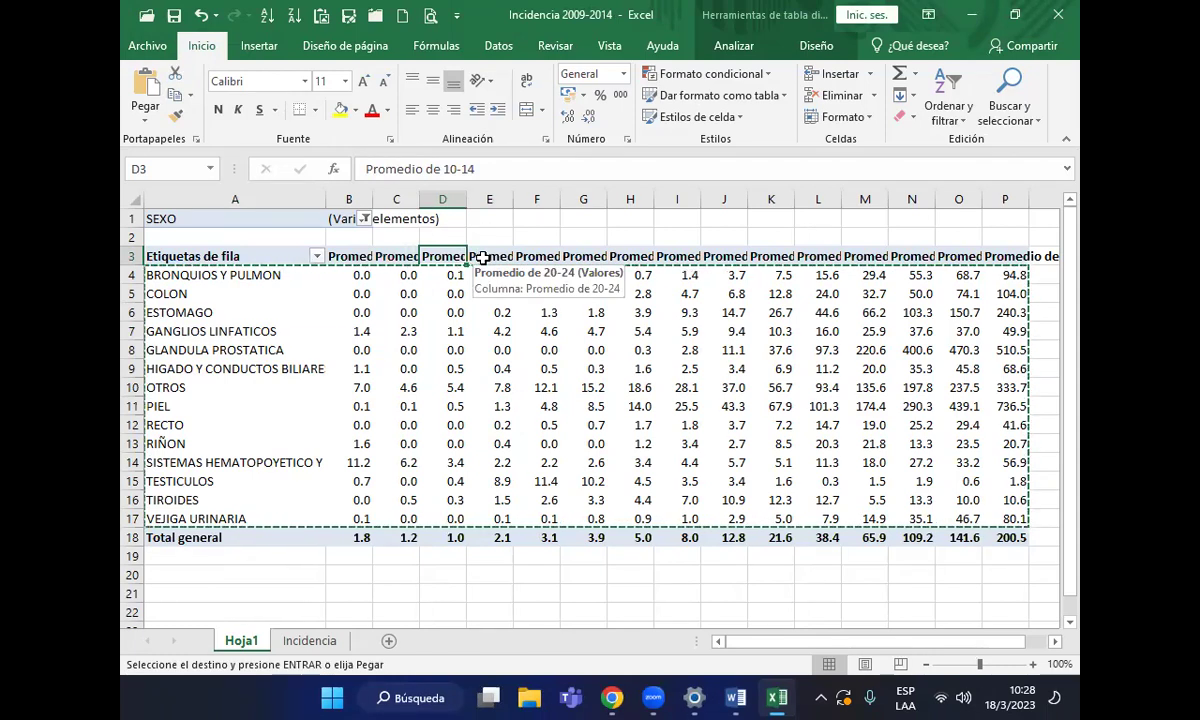
click(483, 258)
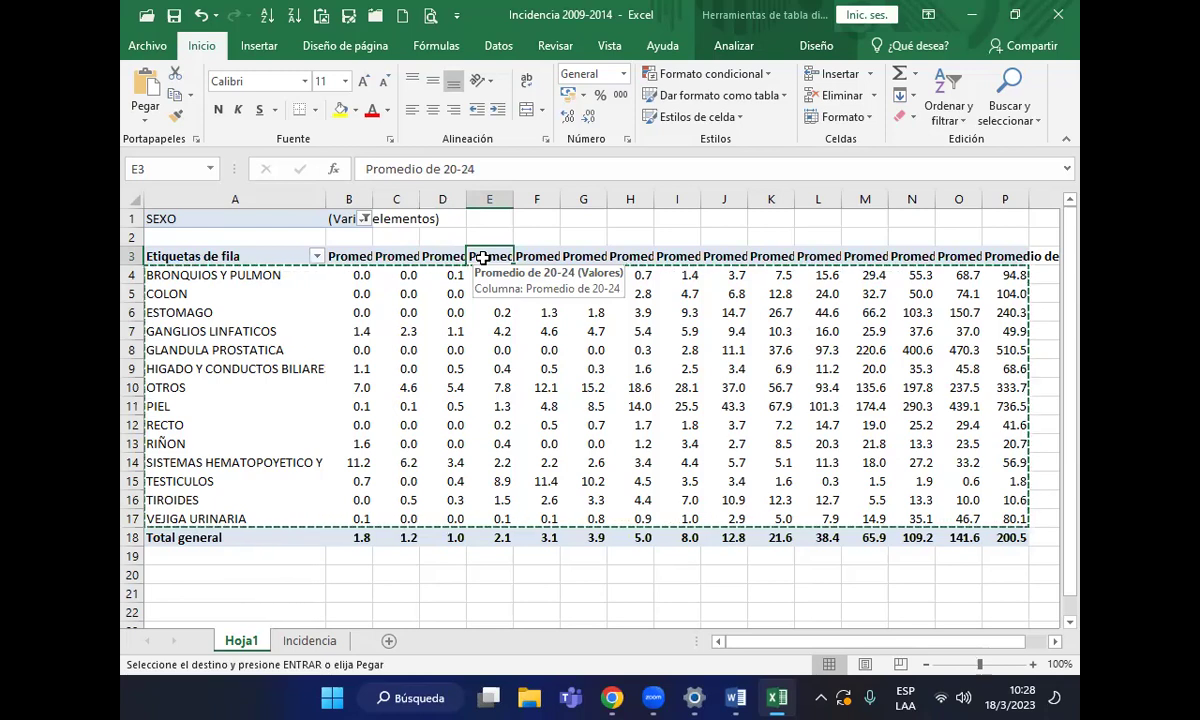
Cancel the pending copy and look around the pivot table, including the options for cell B7, for a way to edit its fields
click(481, 331)
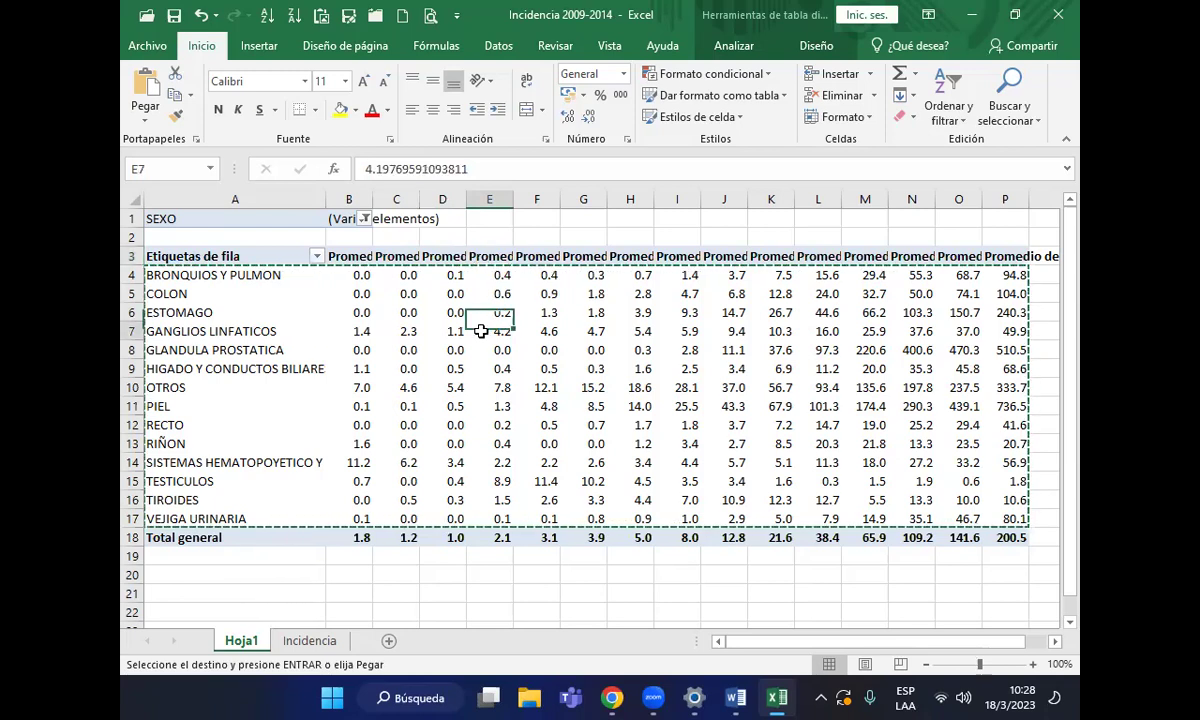
key(Escape)
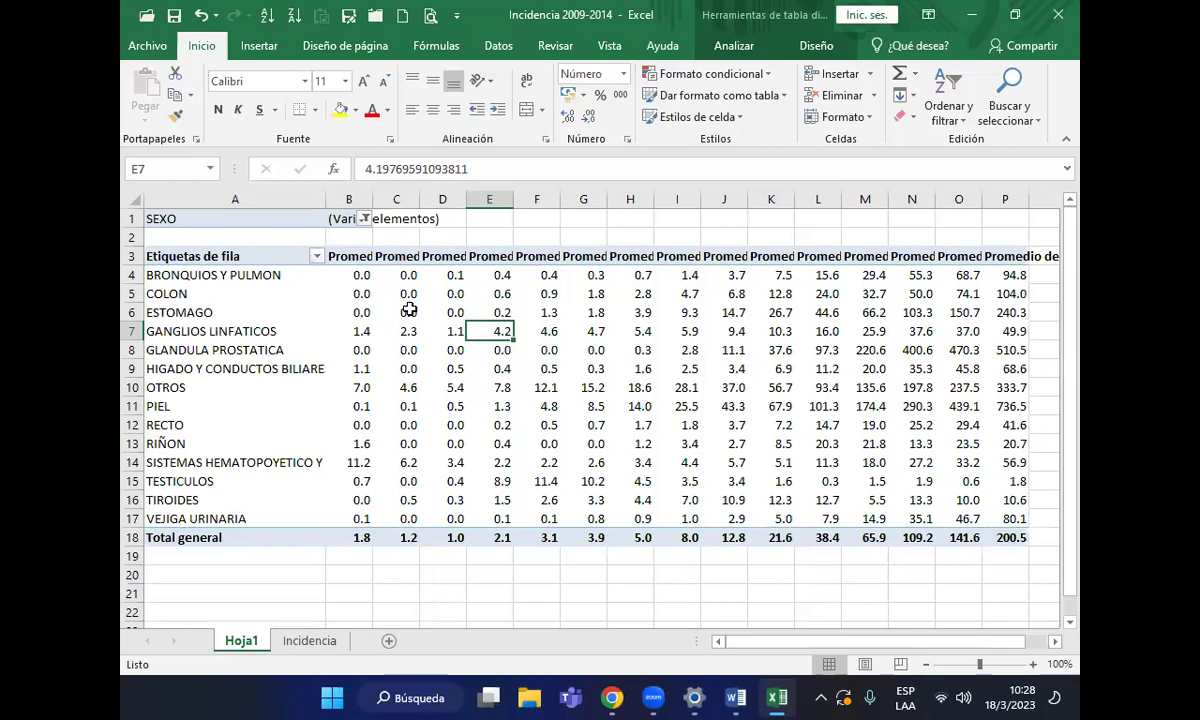
click(275, 328)
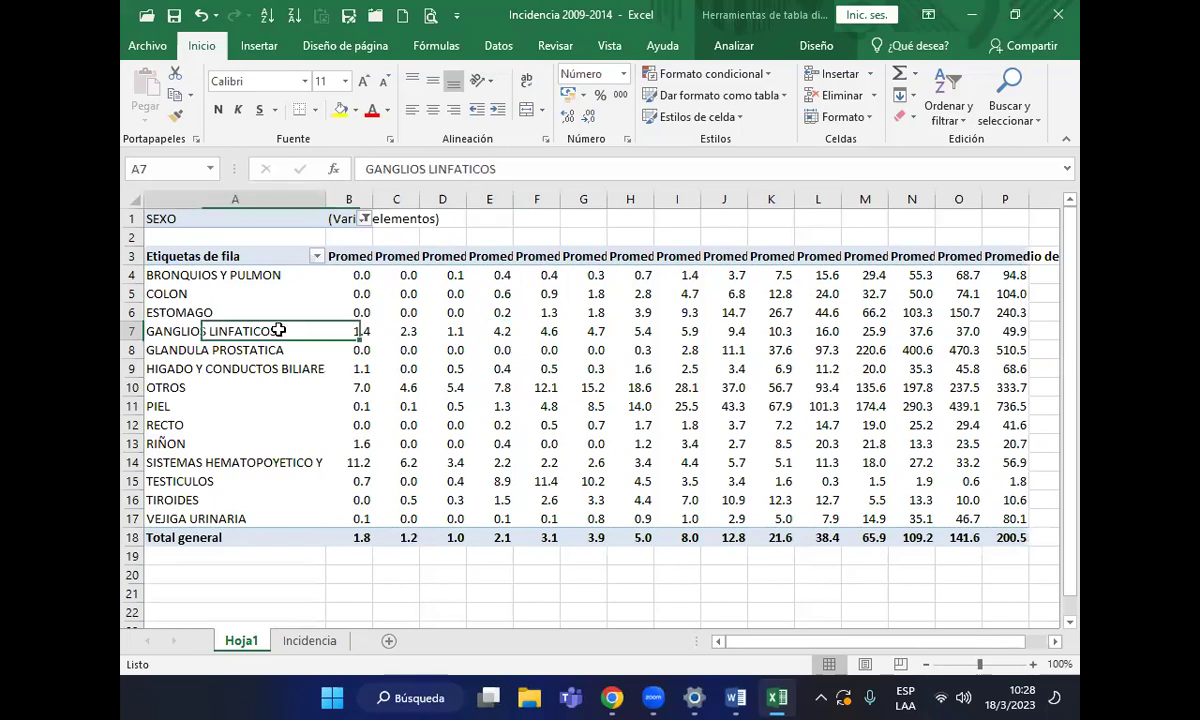
click(220, 262)
click(177, 216)
click(218, 369)
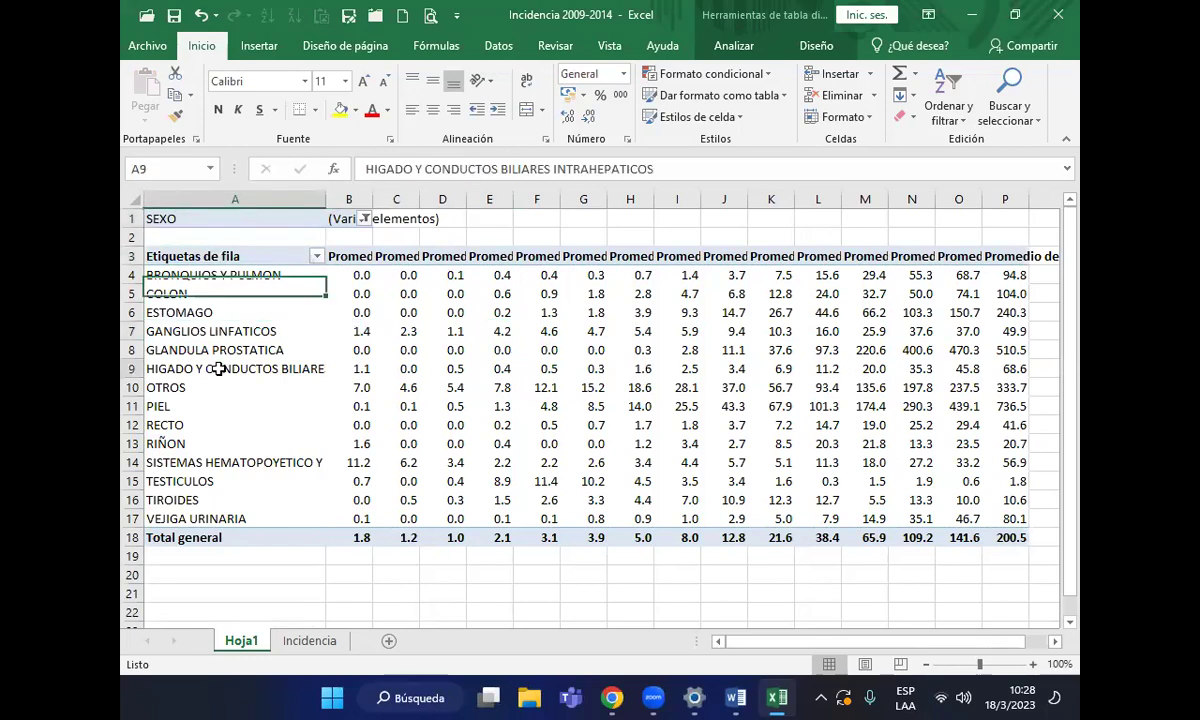
click(1054, 641)
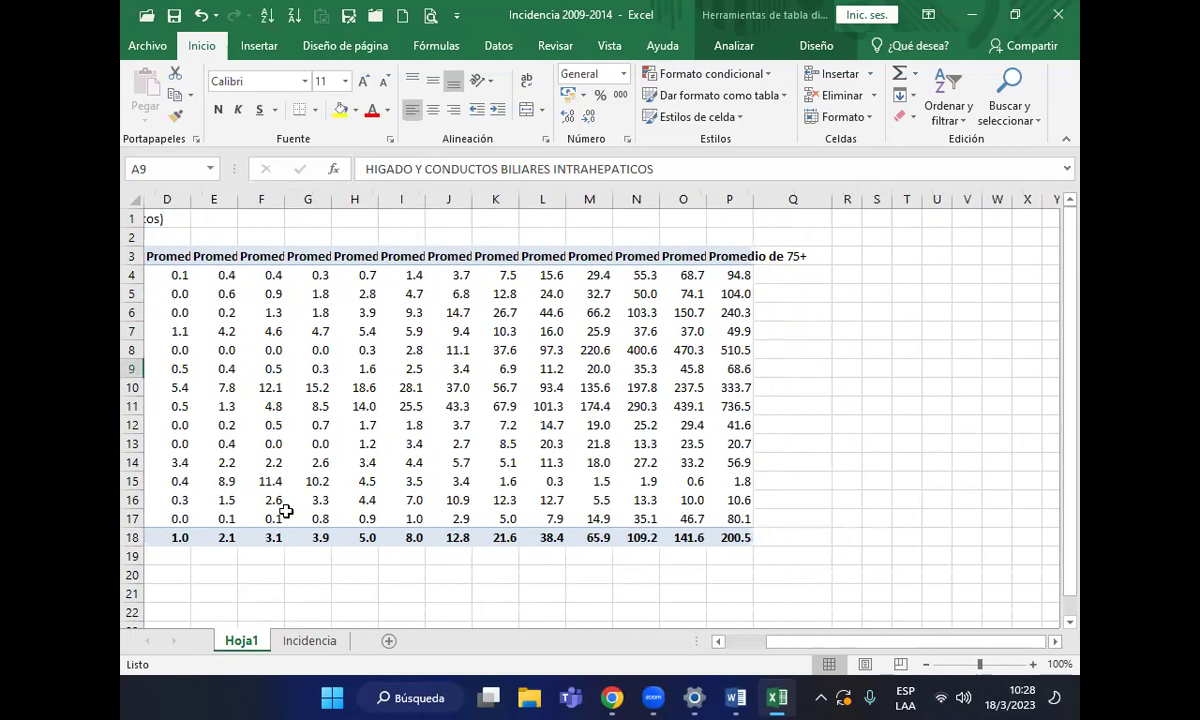
click(176, 461)
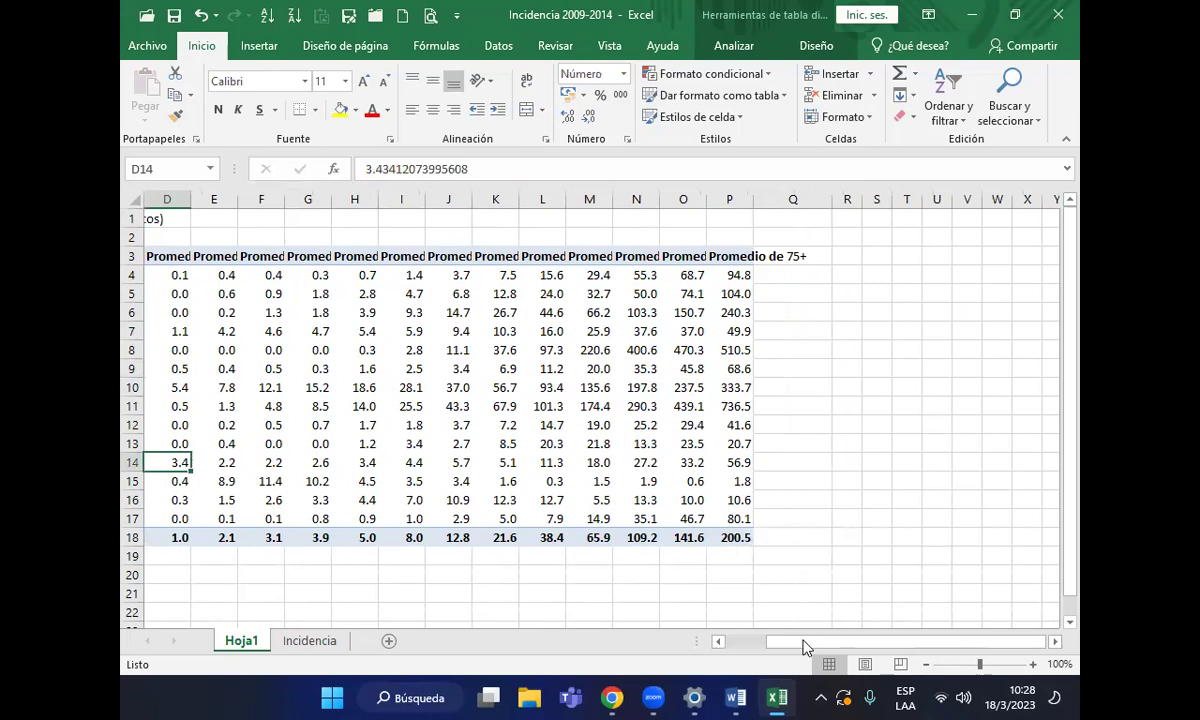
scroll(663, 607, left, 3)
click(262, 312)
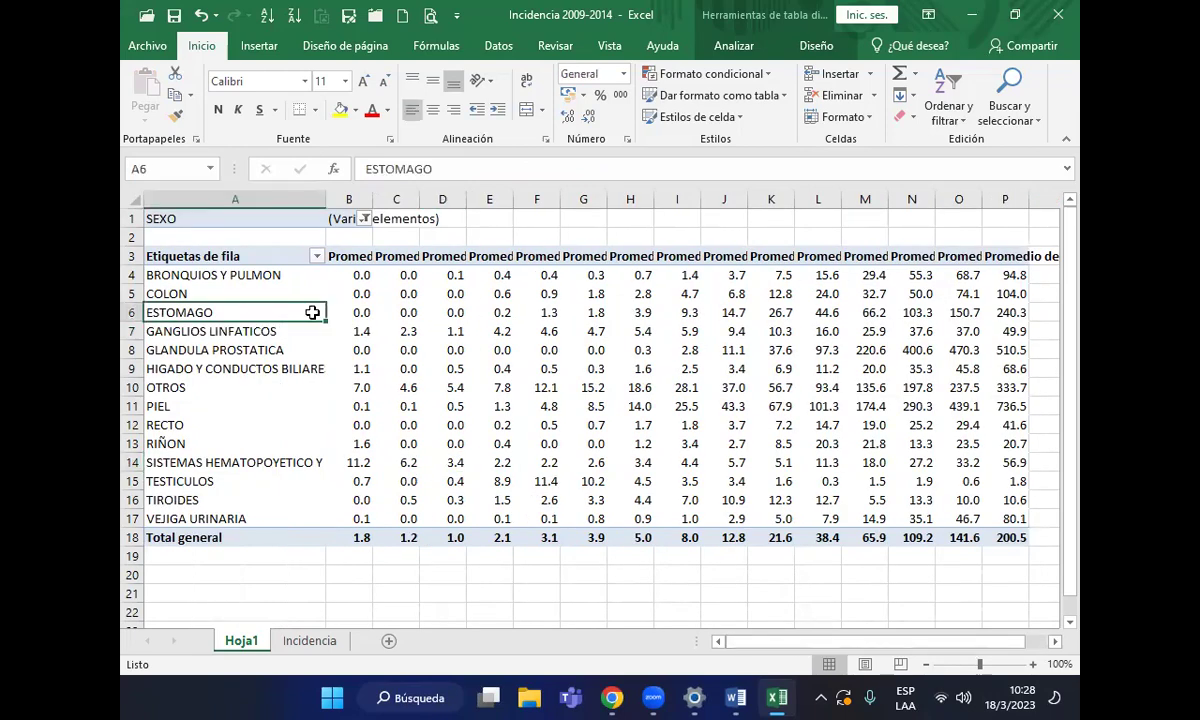
drag(326, 316, 356, 334)
right_click(358, 333)
key(Escape)
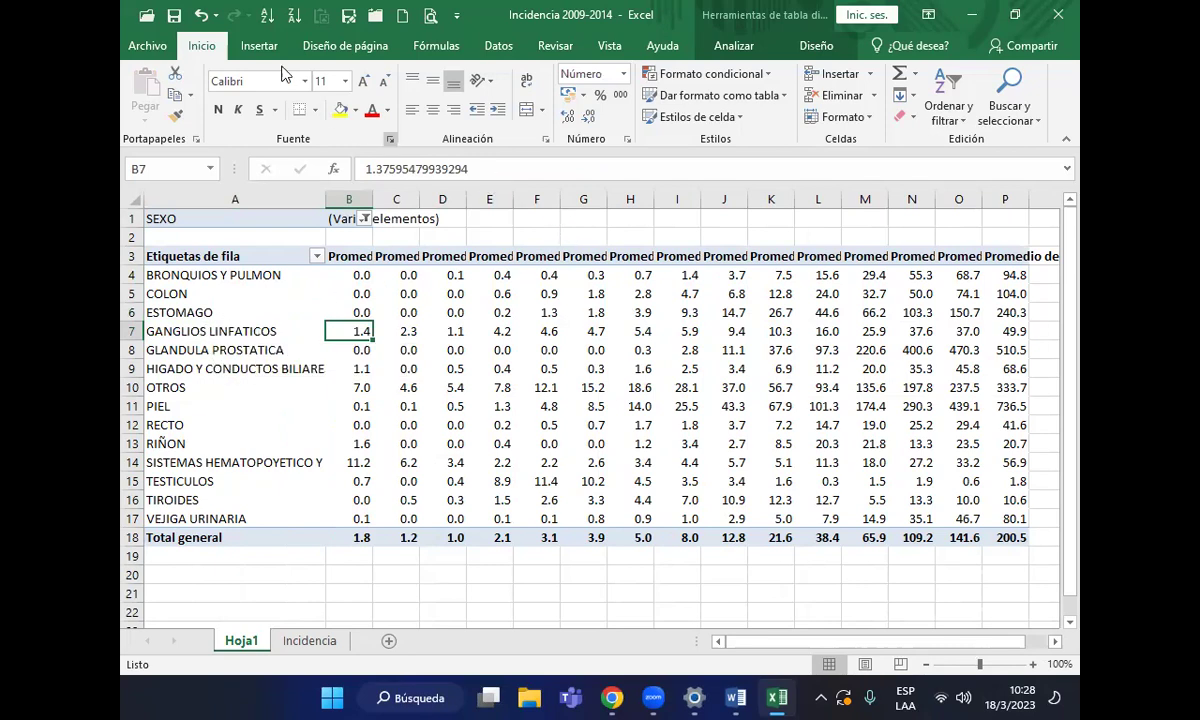
Check the Incidencia sheet, the row label filter and the SEXO filter for a way to restore the missing age group
click(312, 640)
click(245, 641)
click(774, 445)
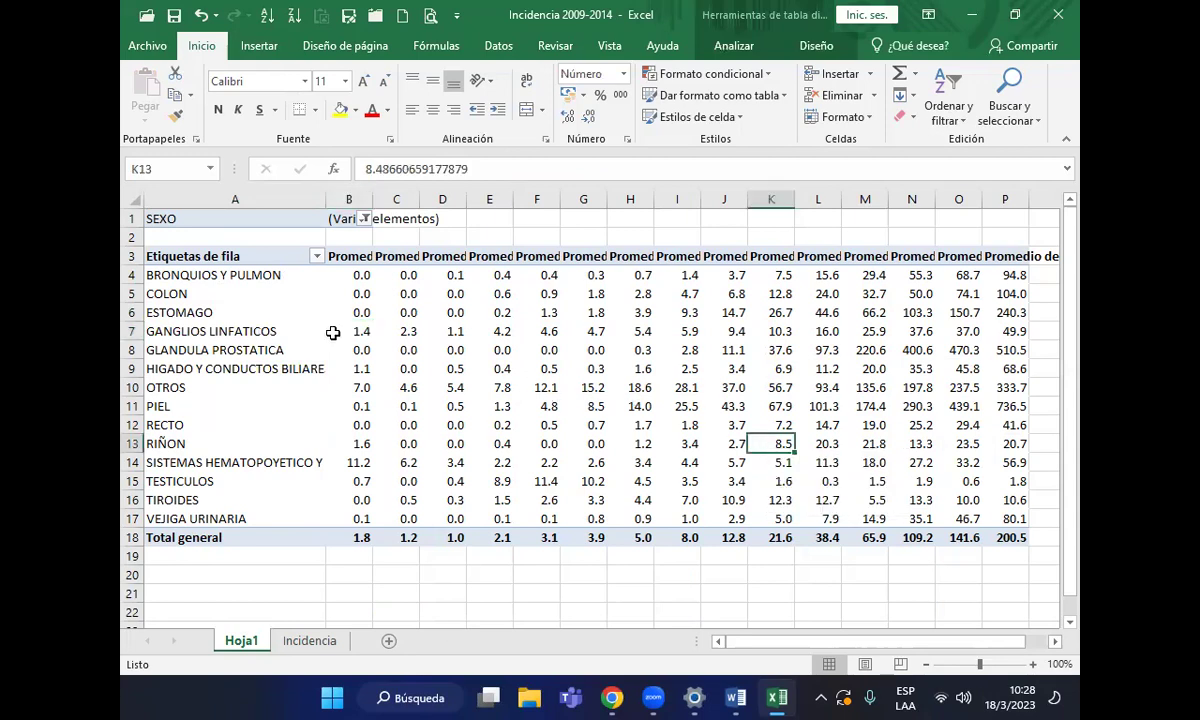
click(316, 256)
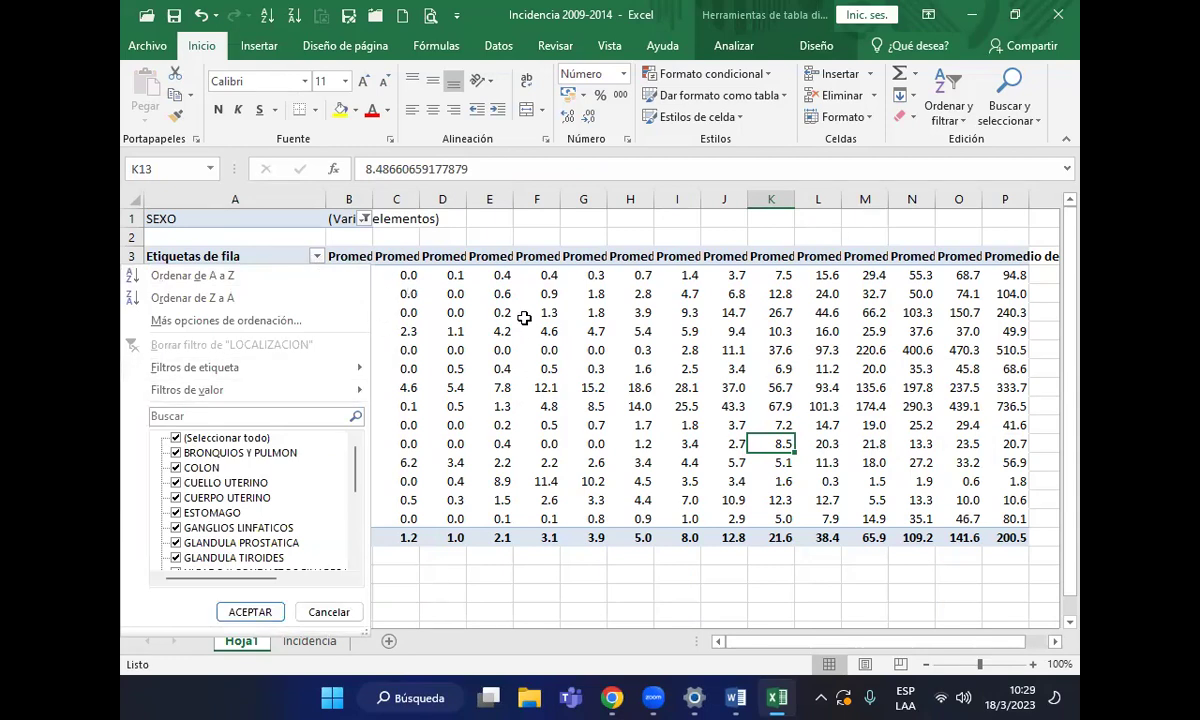
key(Escape)
scroll(990, 605, right, 1)
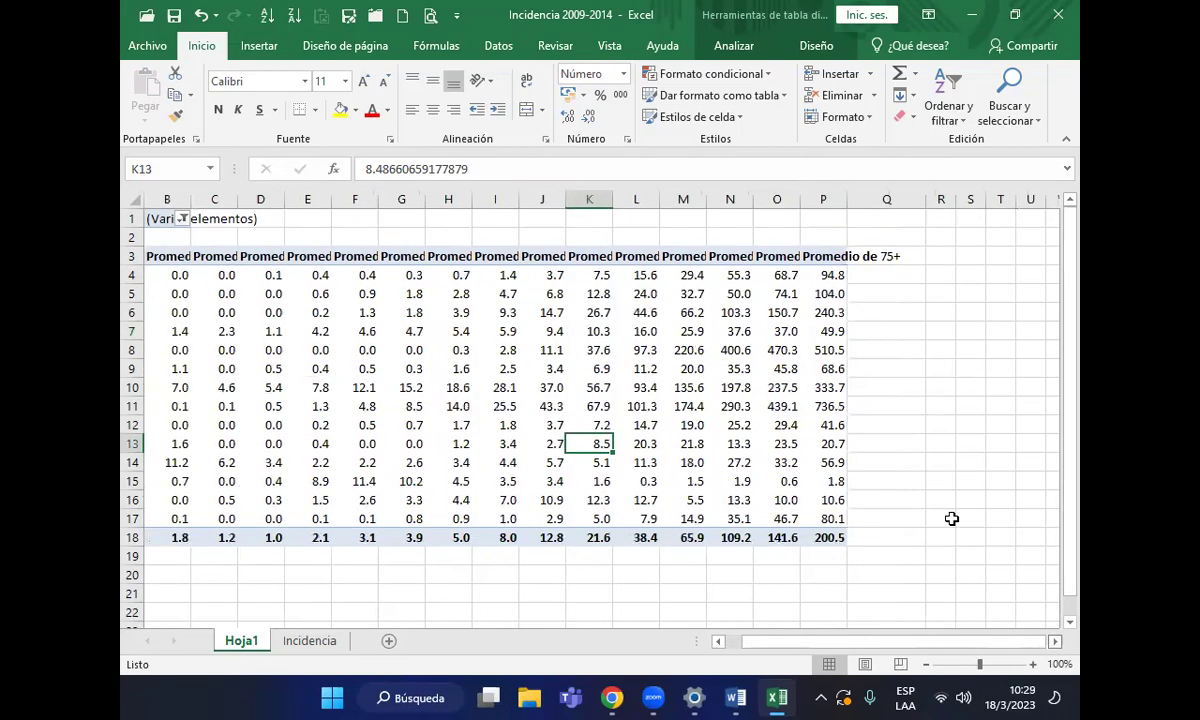
click(287, 248)
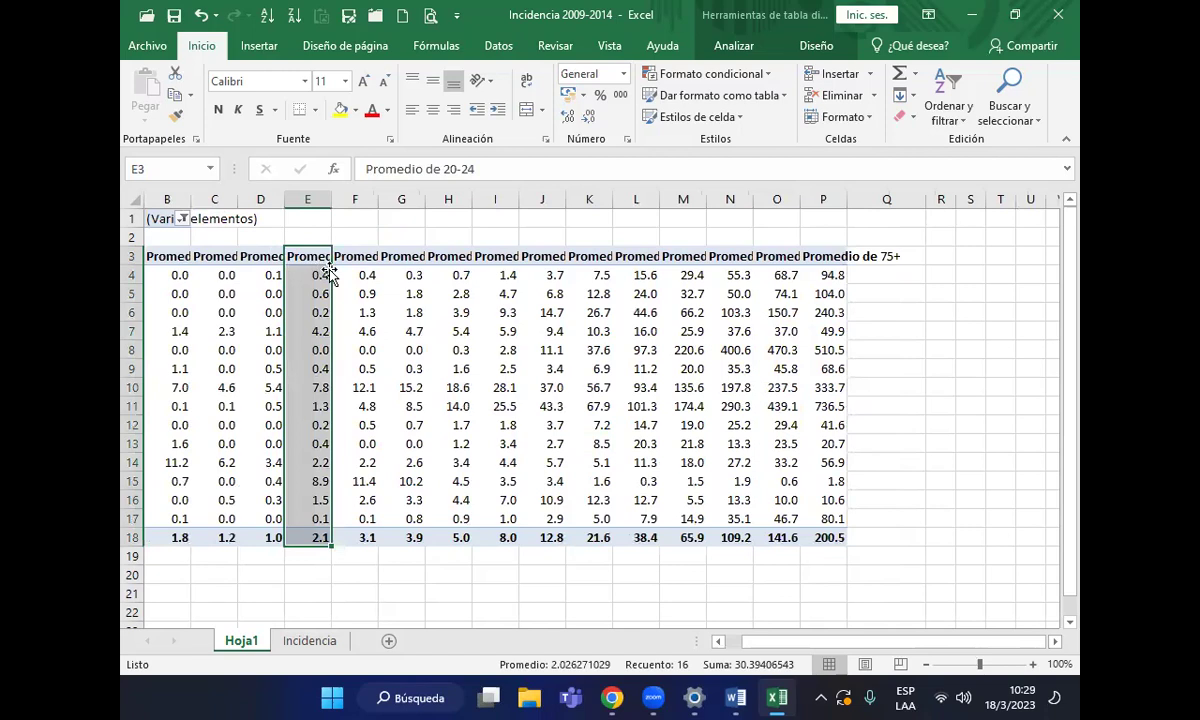
click(452, 312)
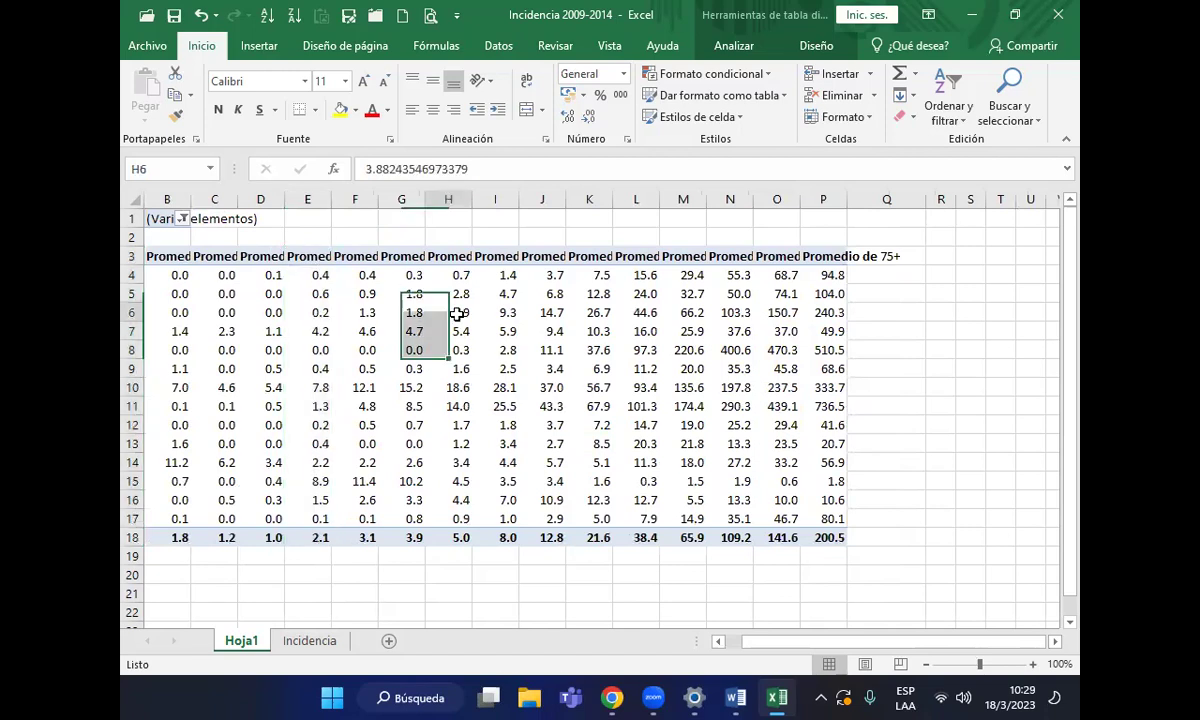
click(335, 349)
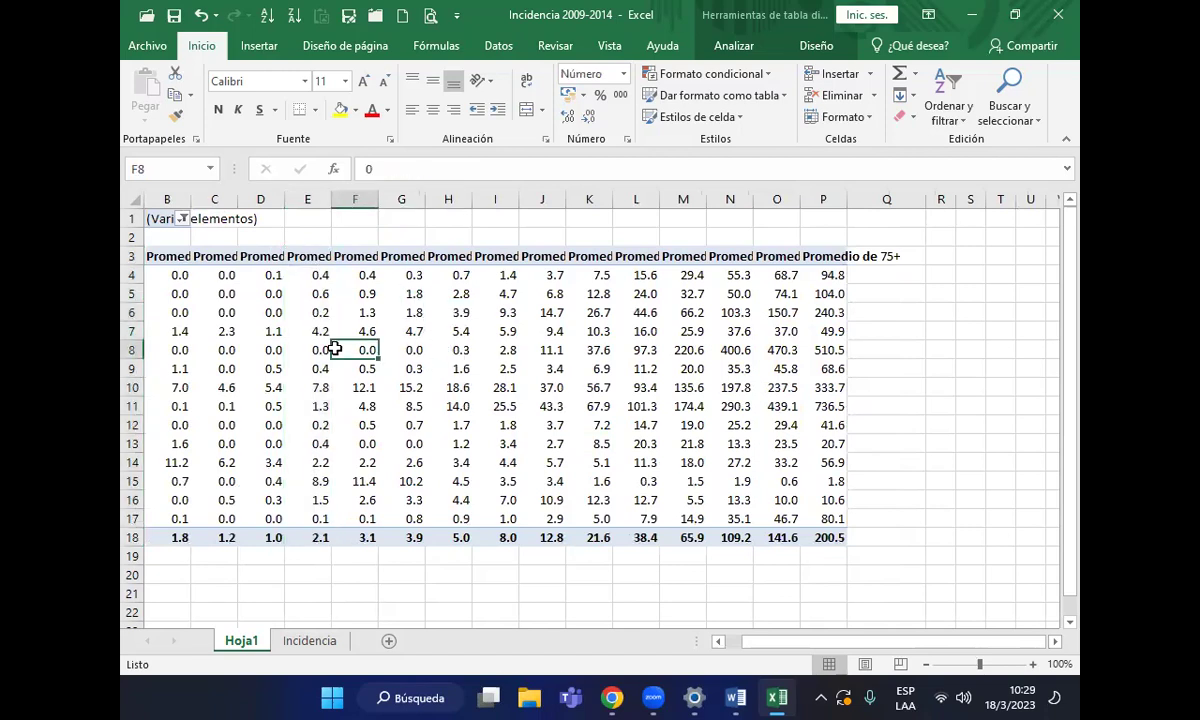
click(183, 218)
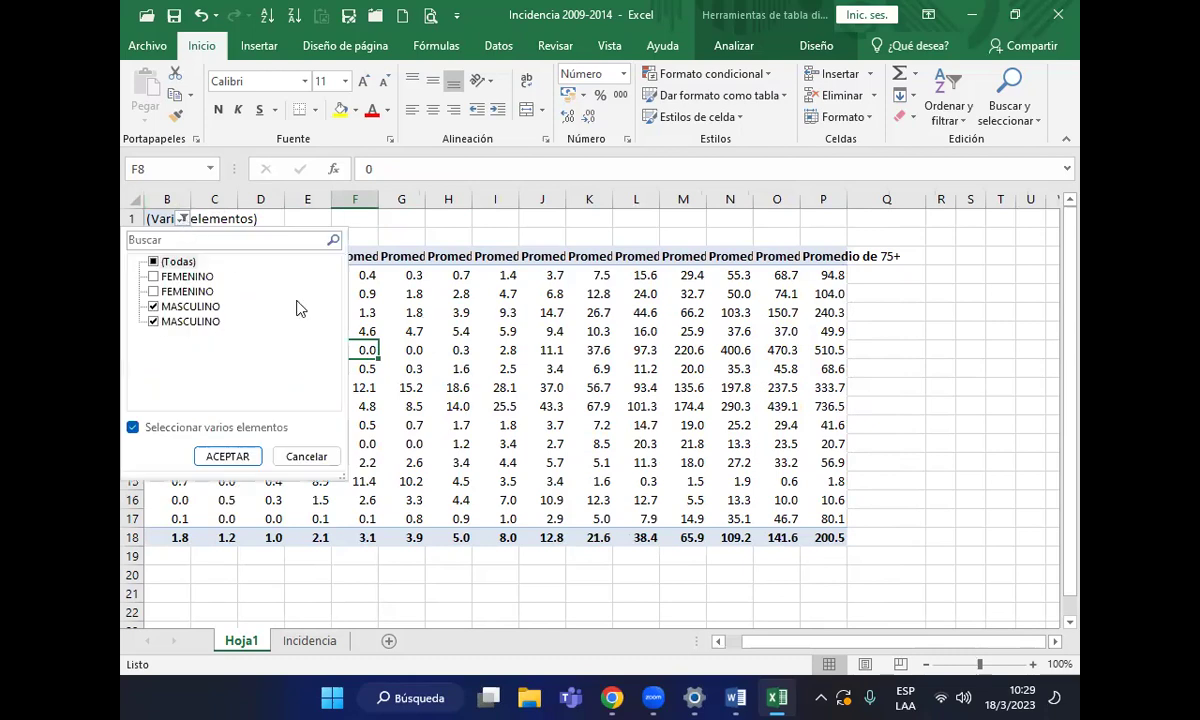
click(486, 418)
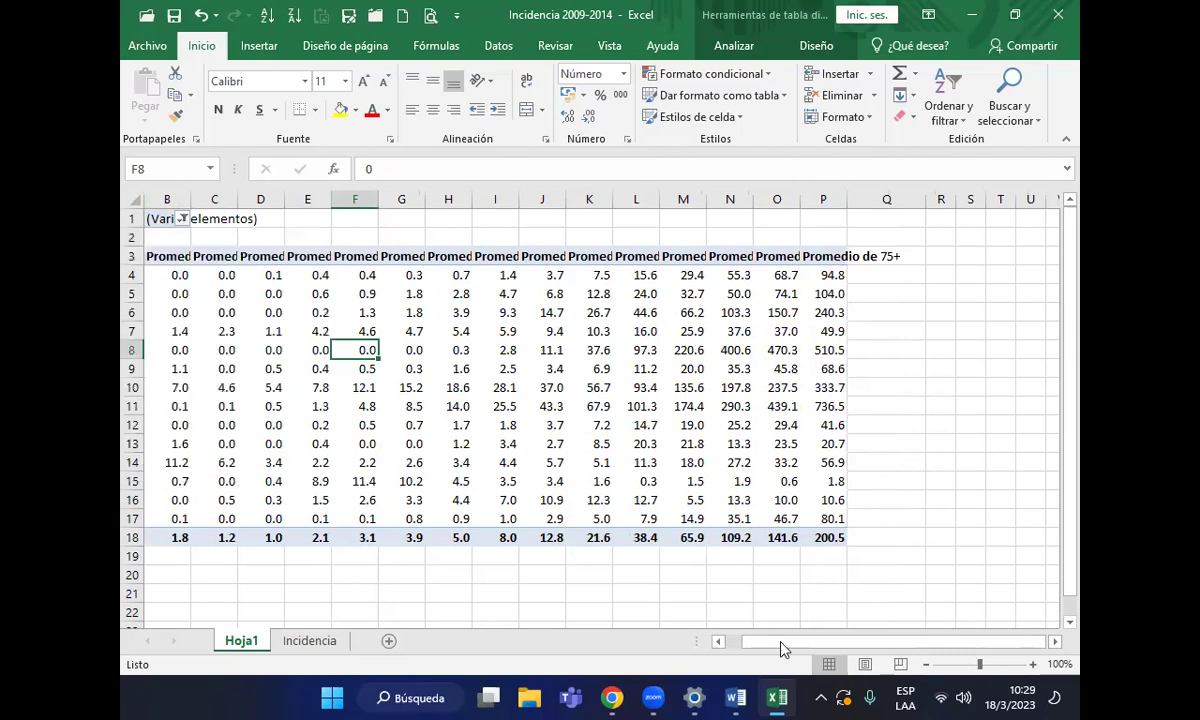
Recheck the Promedio de 20-24 column heading and the filter options of the row labels and SEXO
drag(784, 649, 653, 612)
click(200, 387)
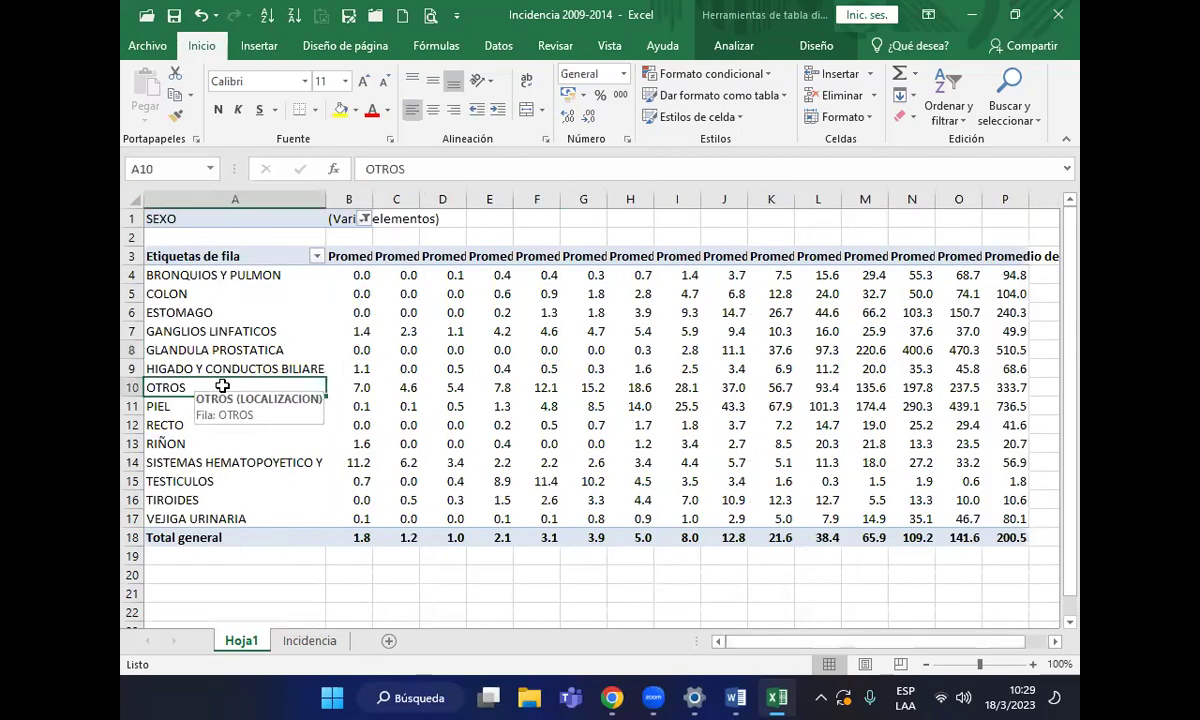
click(490, 258)
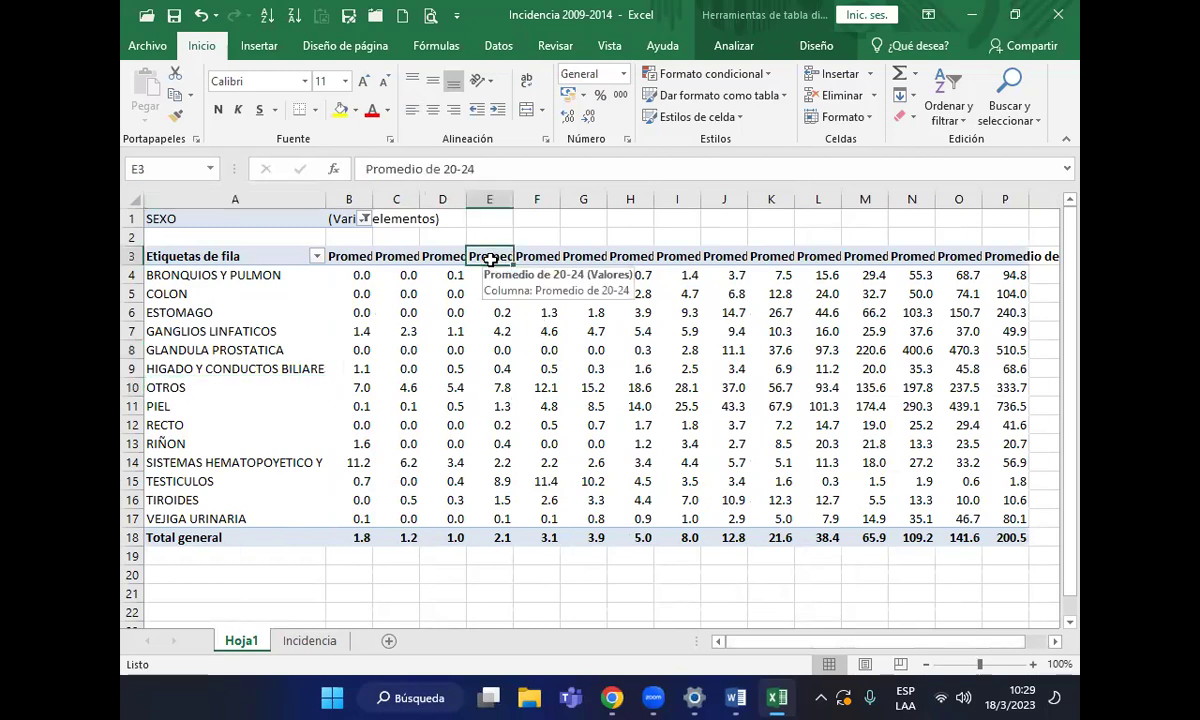
click(316, 257)
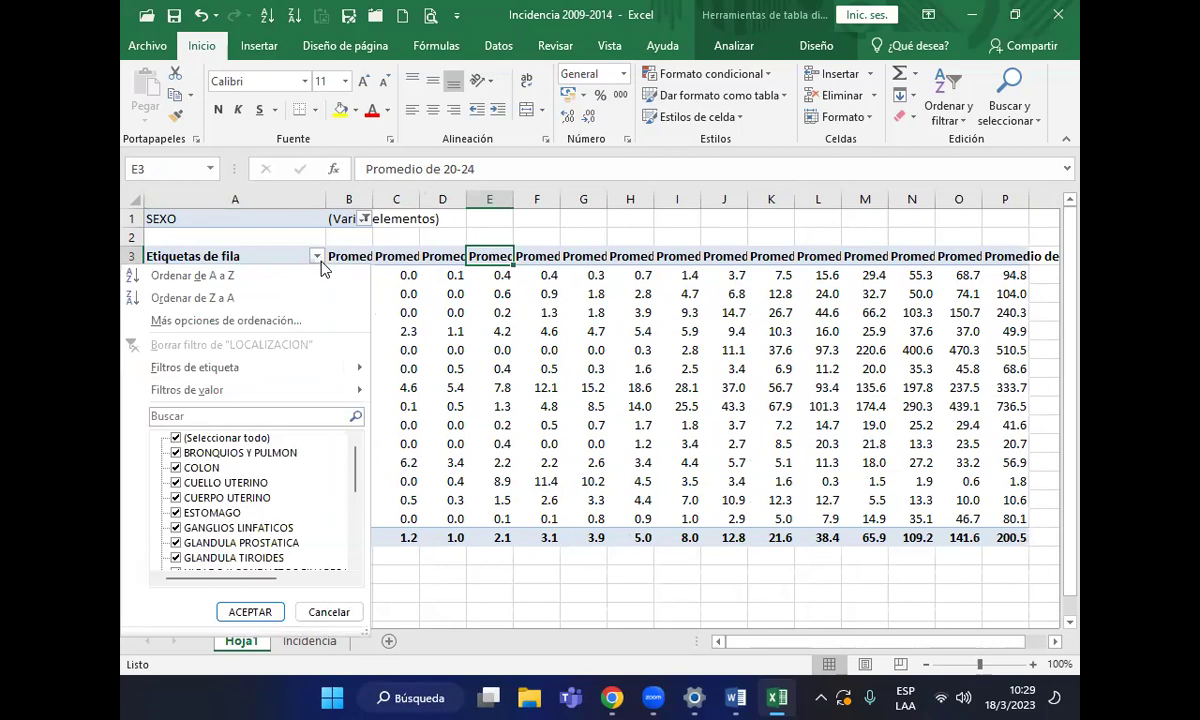
mouse_move(345, 395)
click(440, 348)
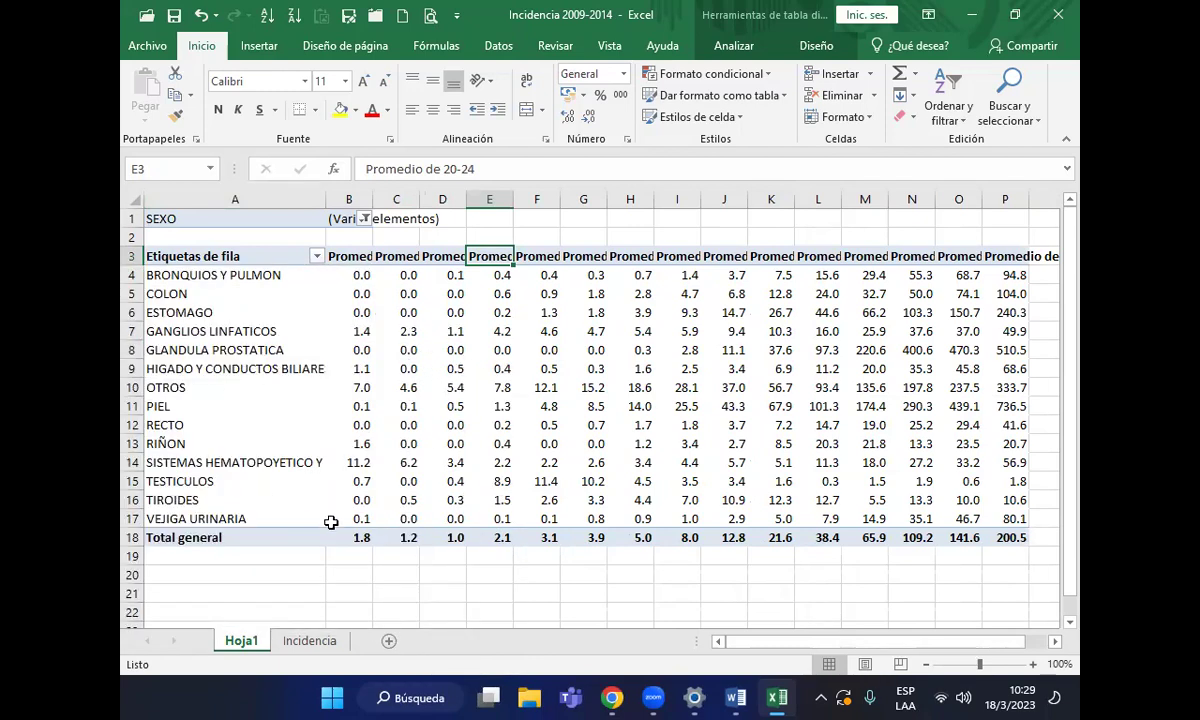
click(960, 518)
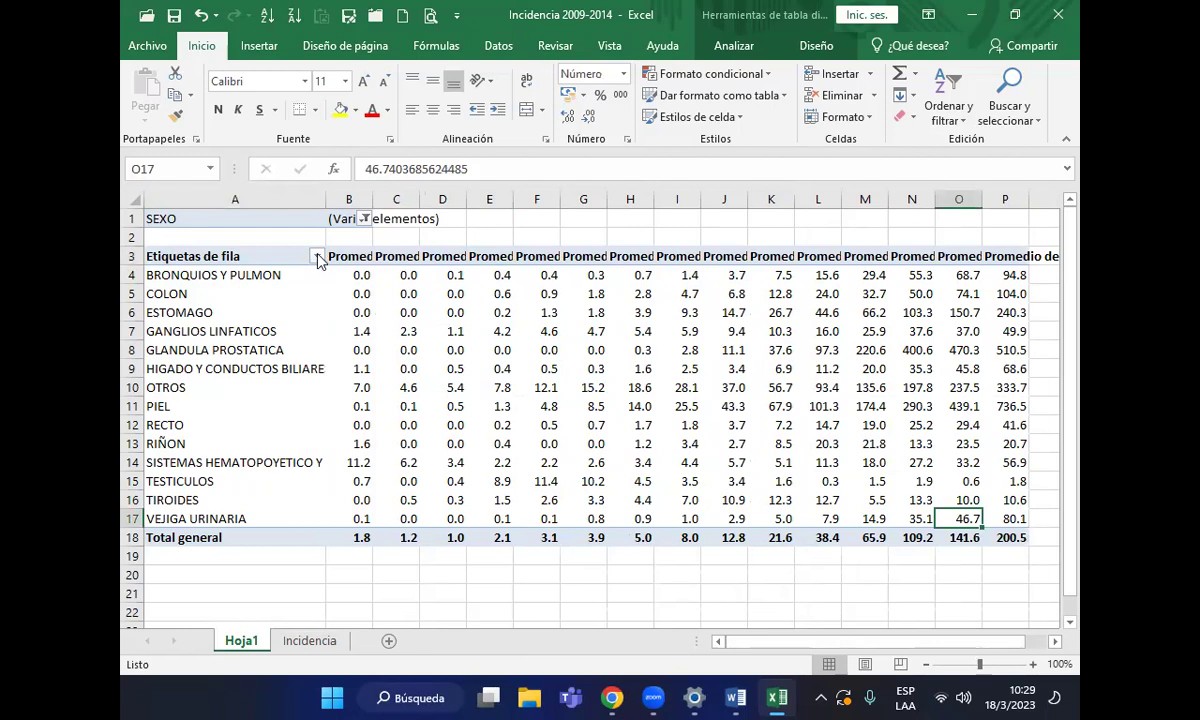
click(366, 219)
click(366, 219)
Refresh the data of the pivot table on Hoja1
click(330, 370)
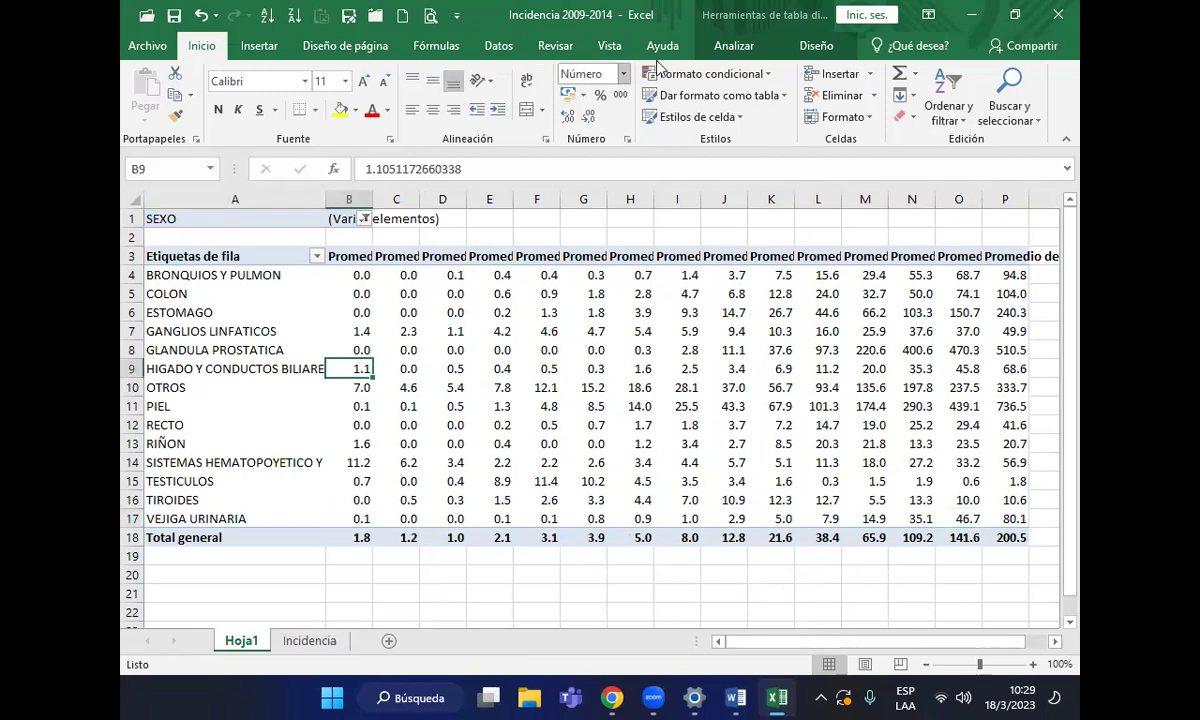
click(738, 50)
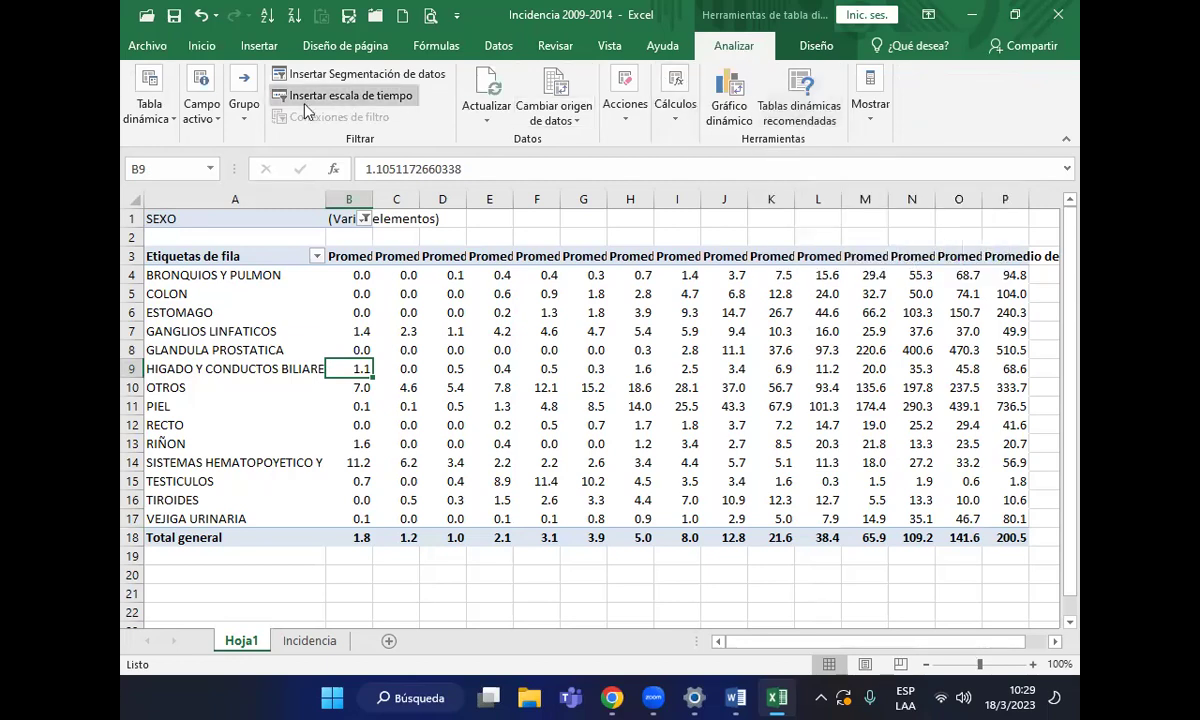
click(490, 90)
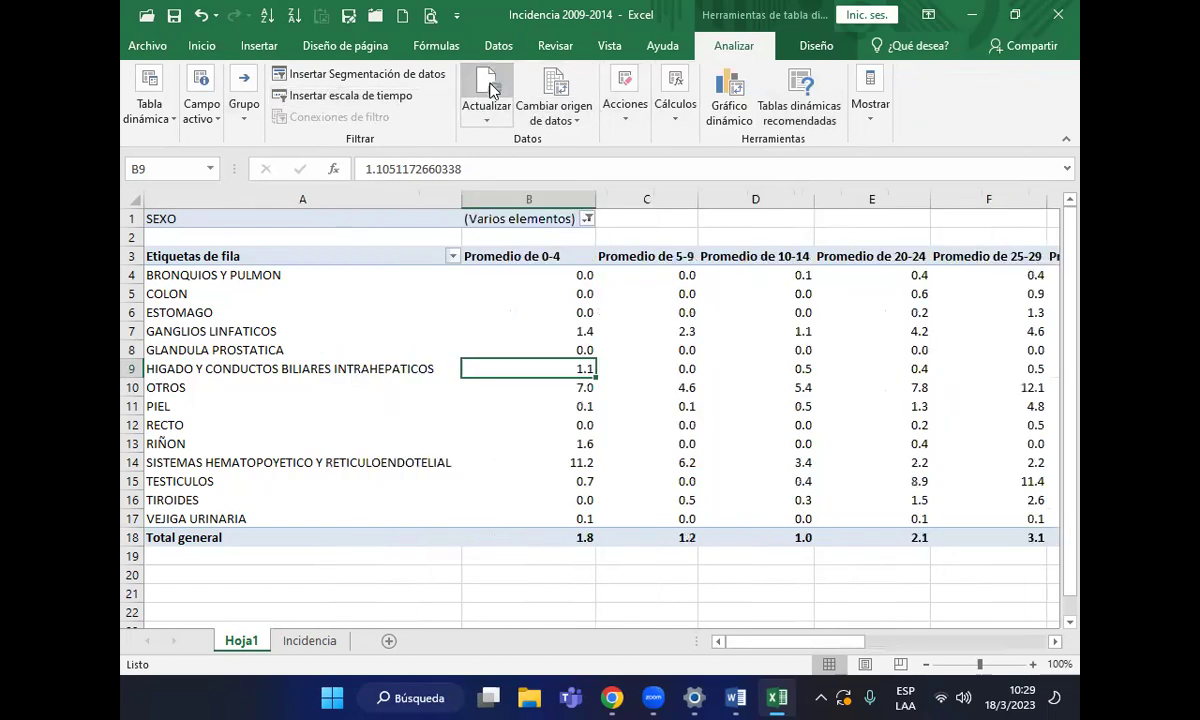
Undo the pivot table refresh and look through the pivot table options and the active field's commands
click(758, 331)
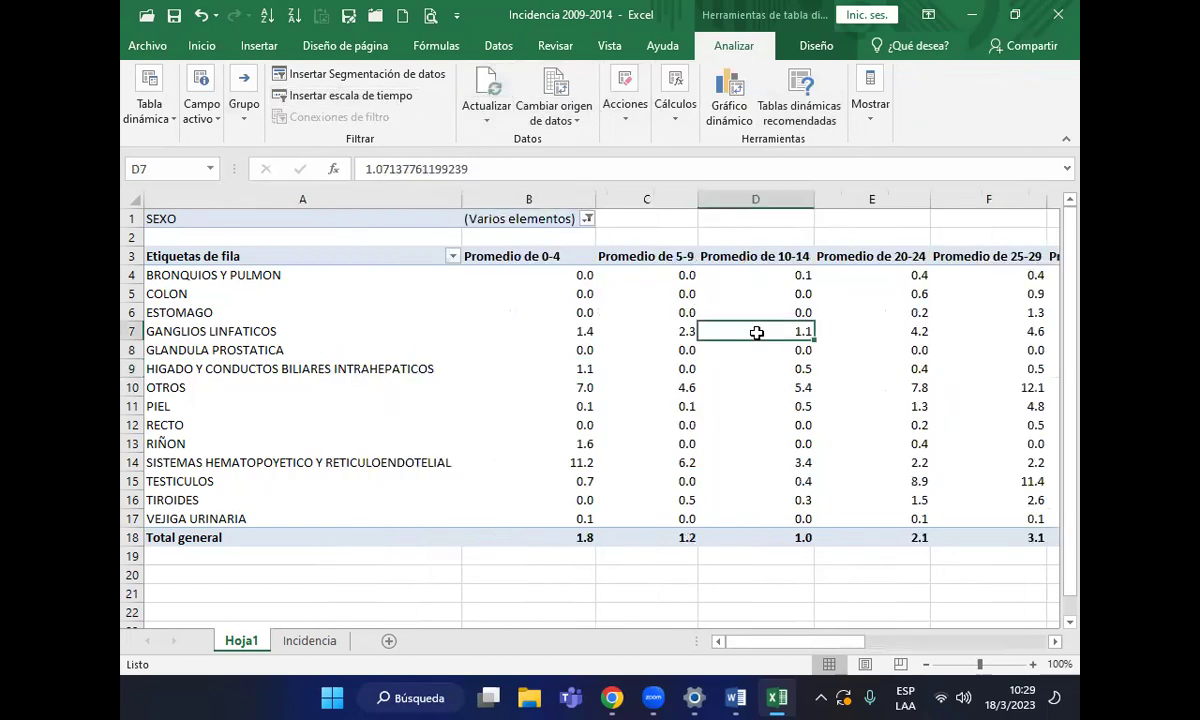
click(199, 15)
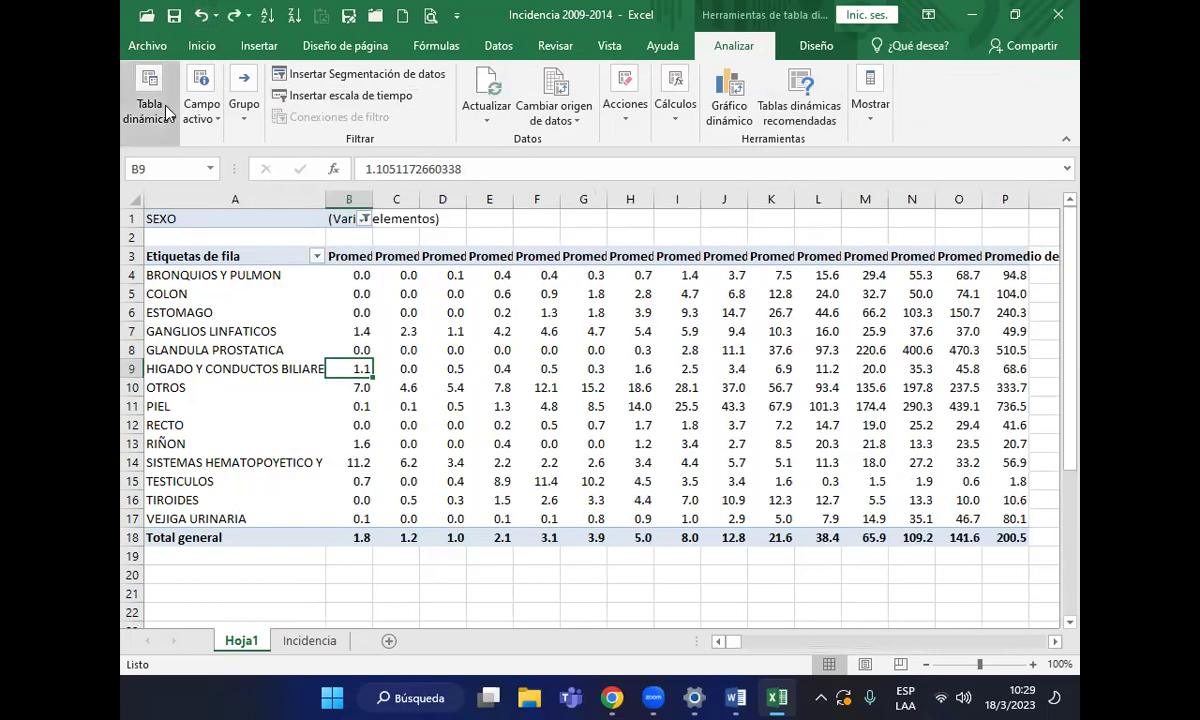
click(160, 108)
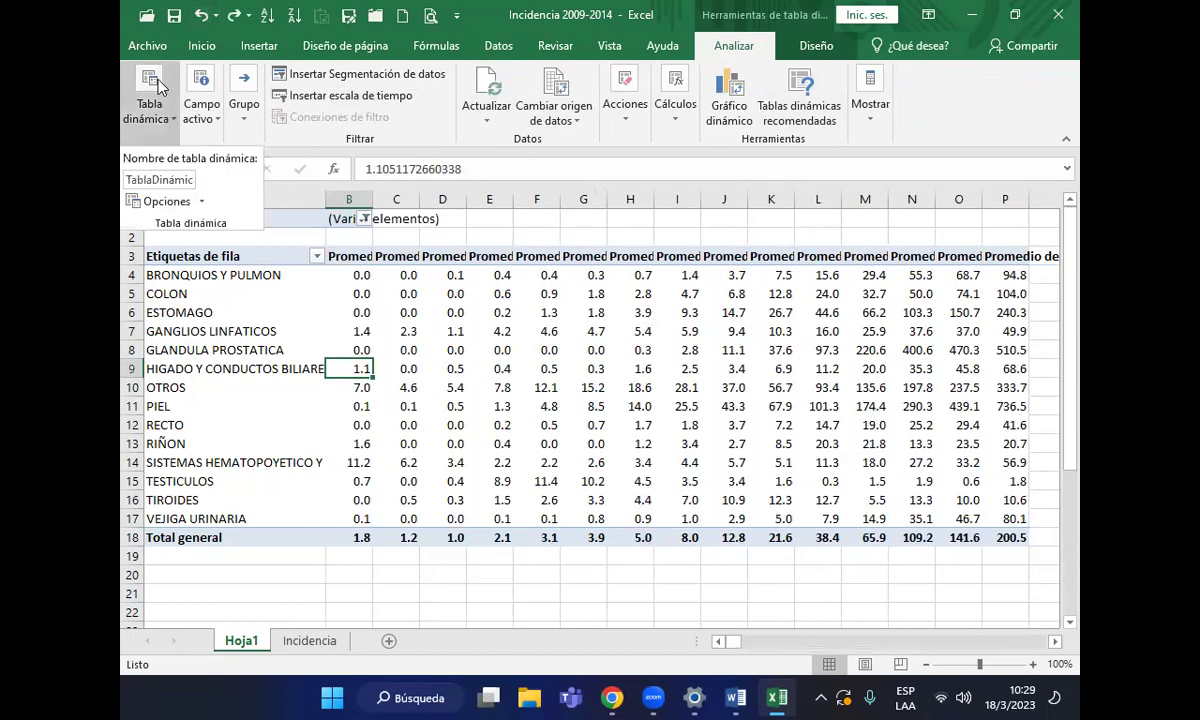
click(166, 202)
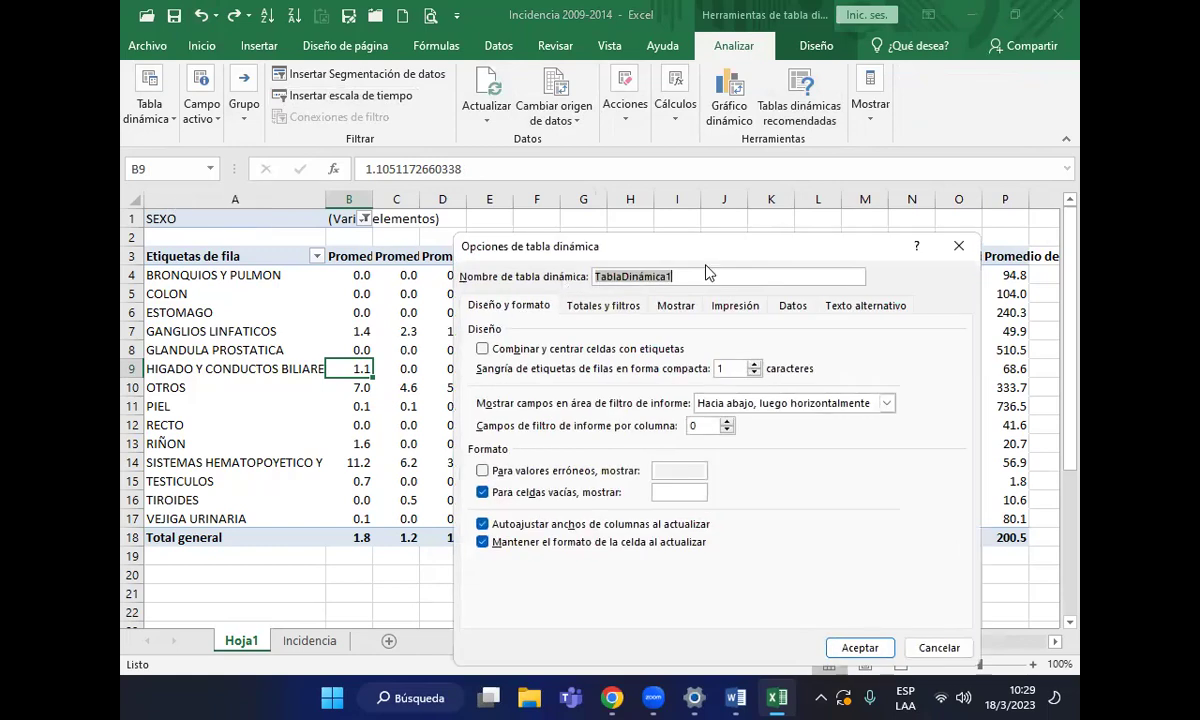
click(958, 245)
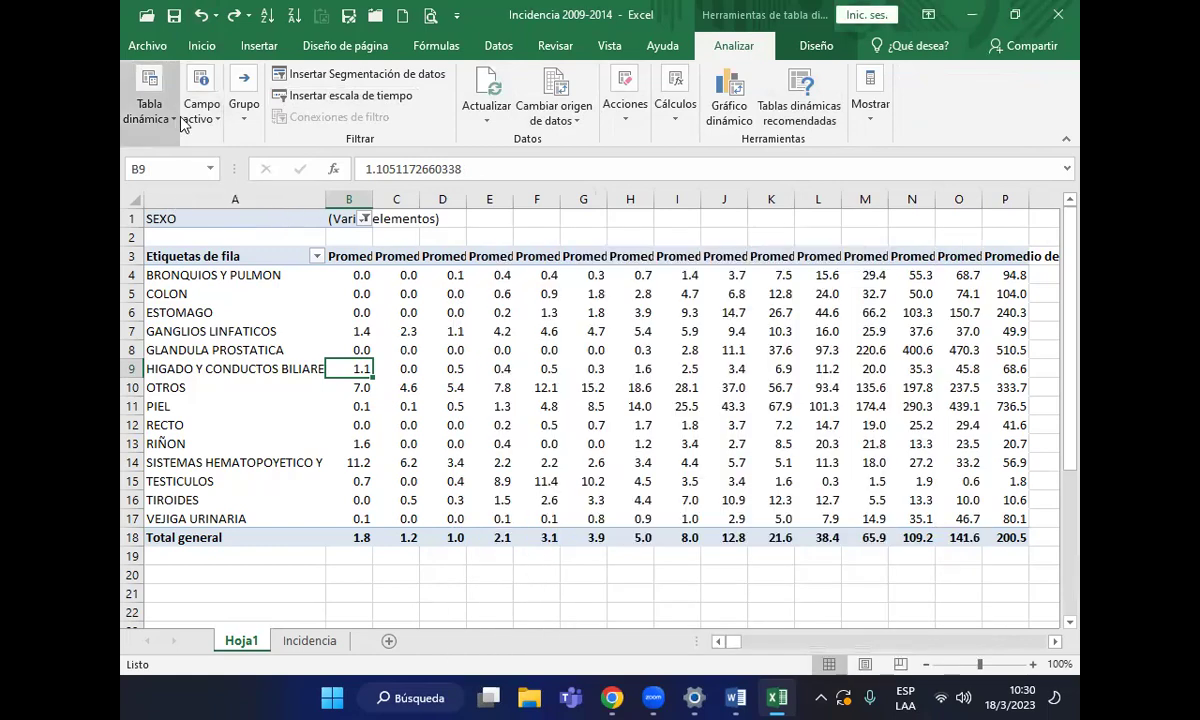
click(198, 88)
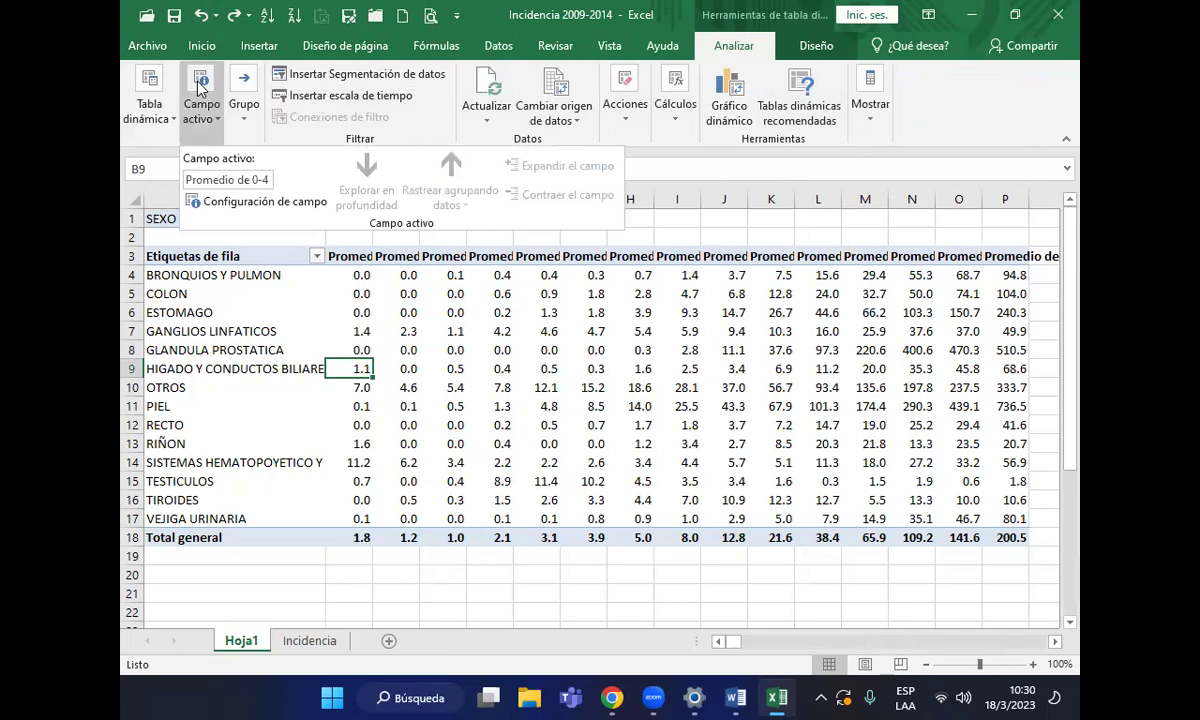
Try refreshing the pivot table again and undo that refresh
click(476, 88)
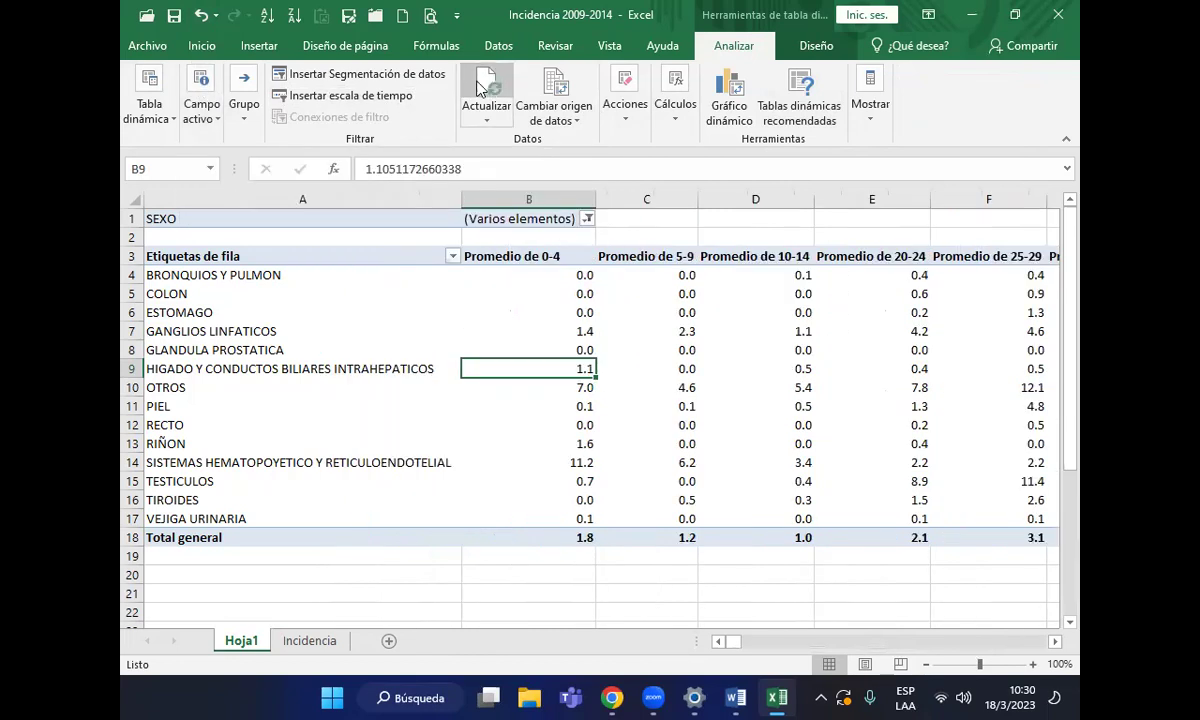
click(200, 15)
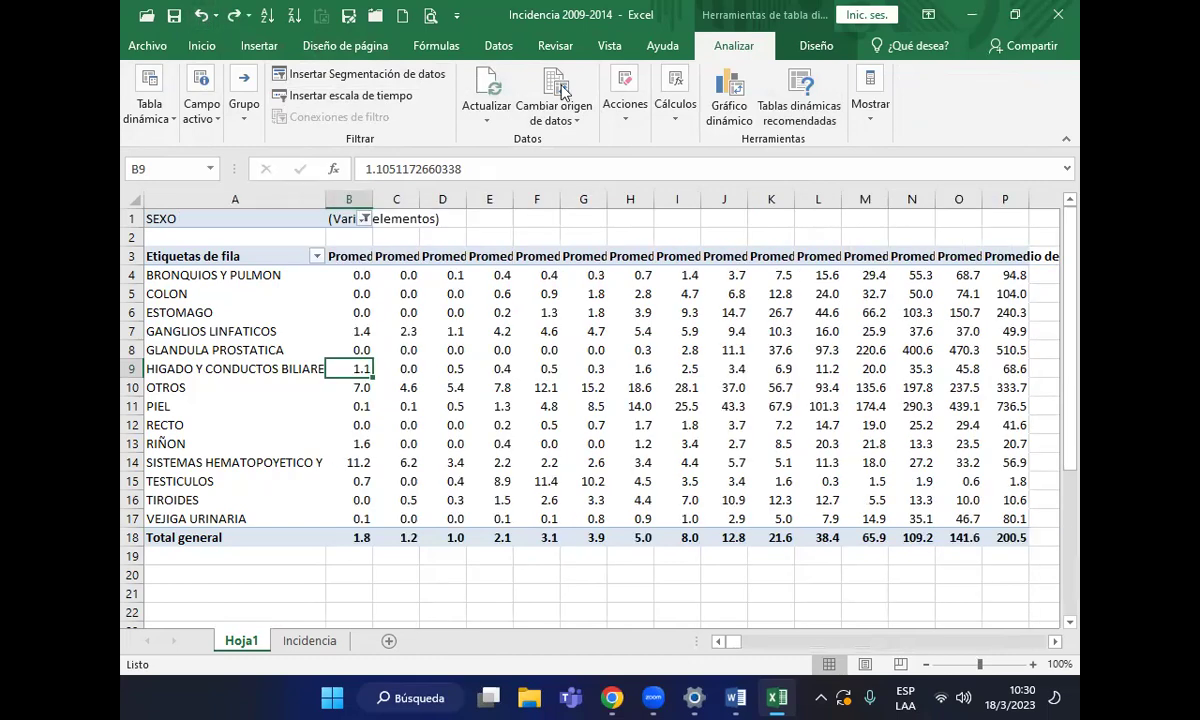
Select the entire pivot table and look over its field list for the missing age group
click(625, 85)
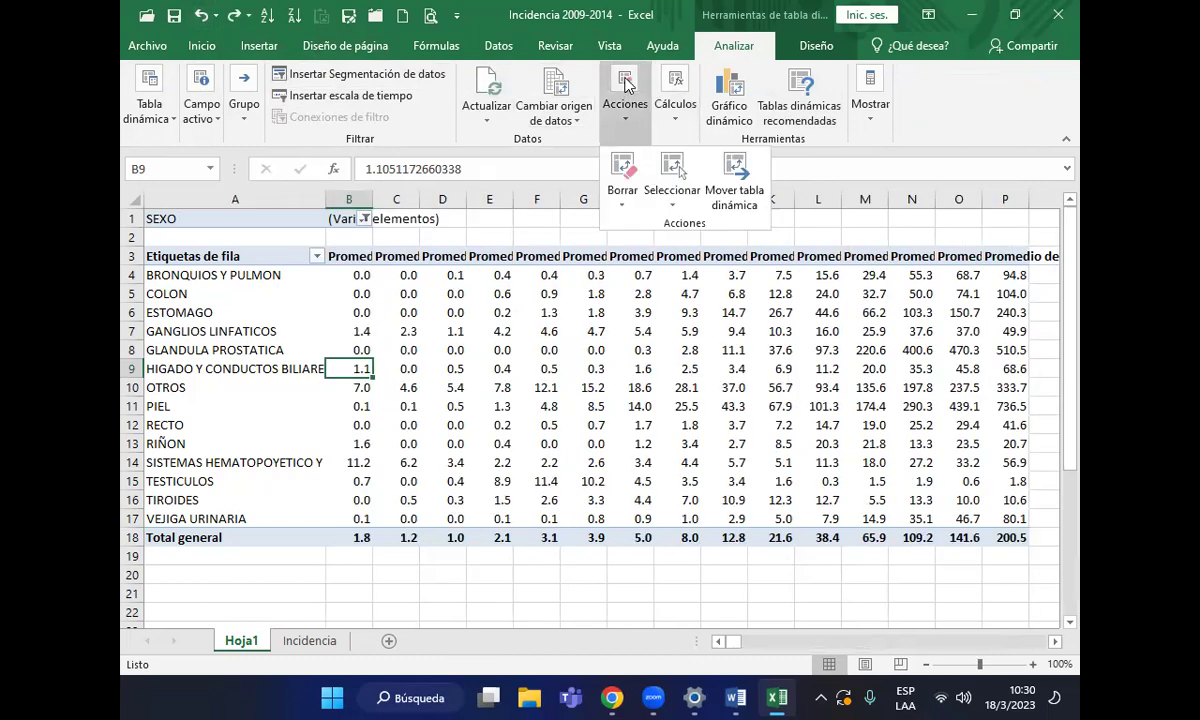
click(670, 170)
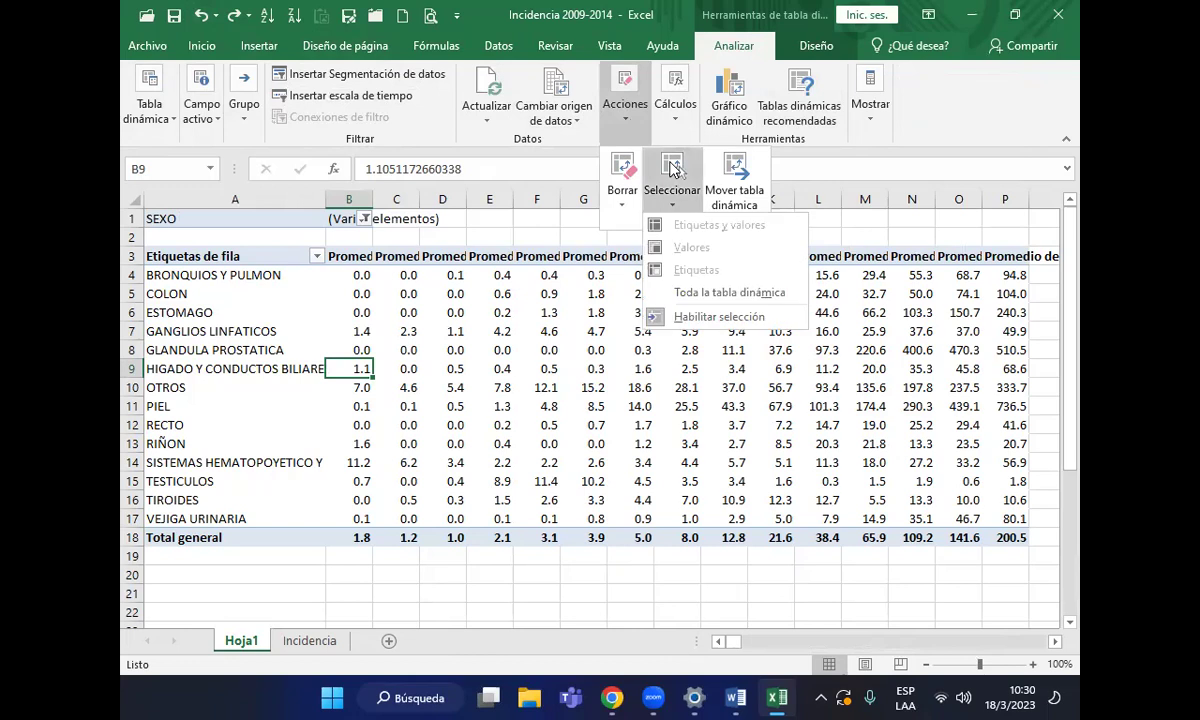
click(720, 296)
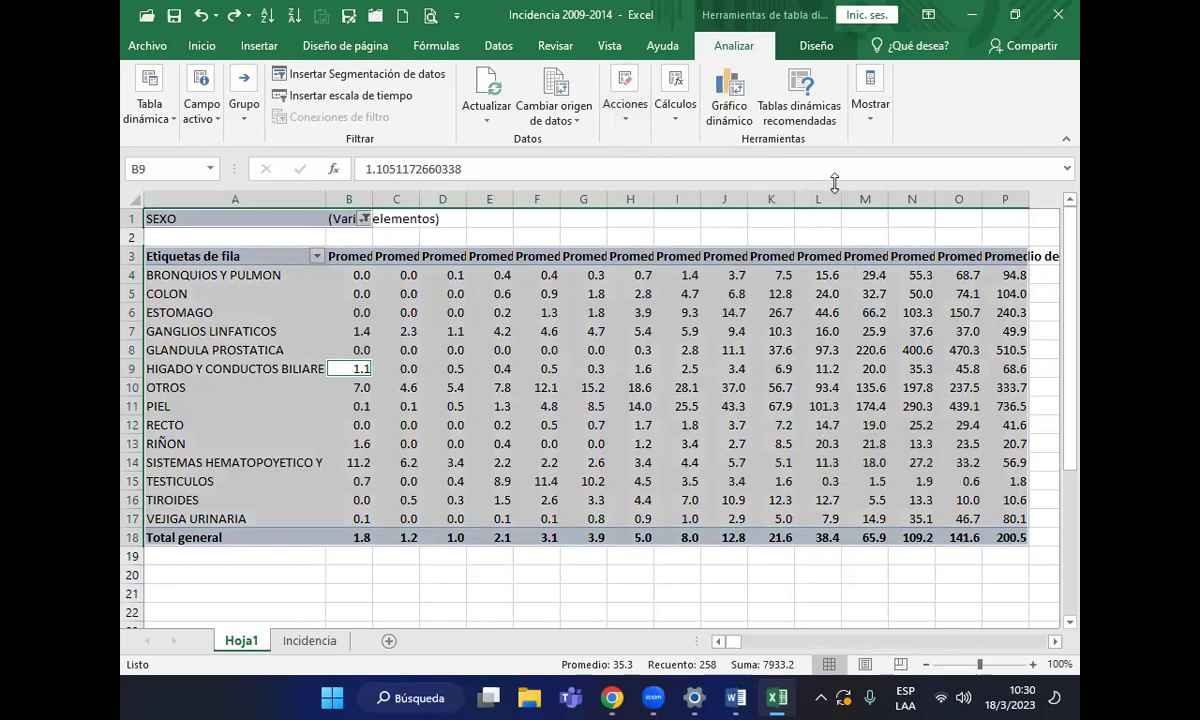
click(868, 115)
click(870, 172)
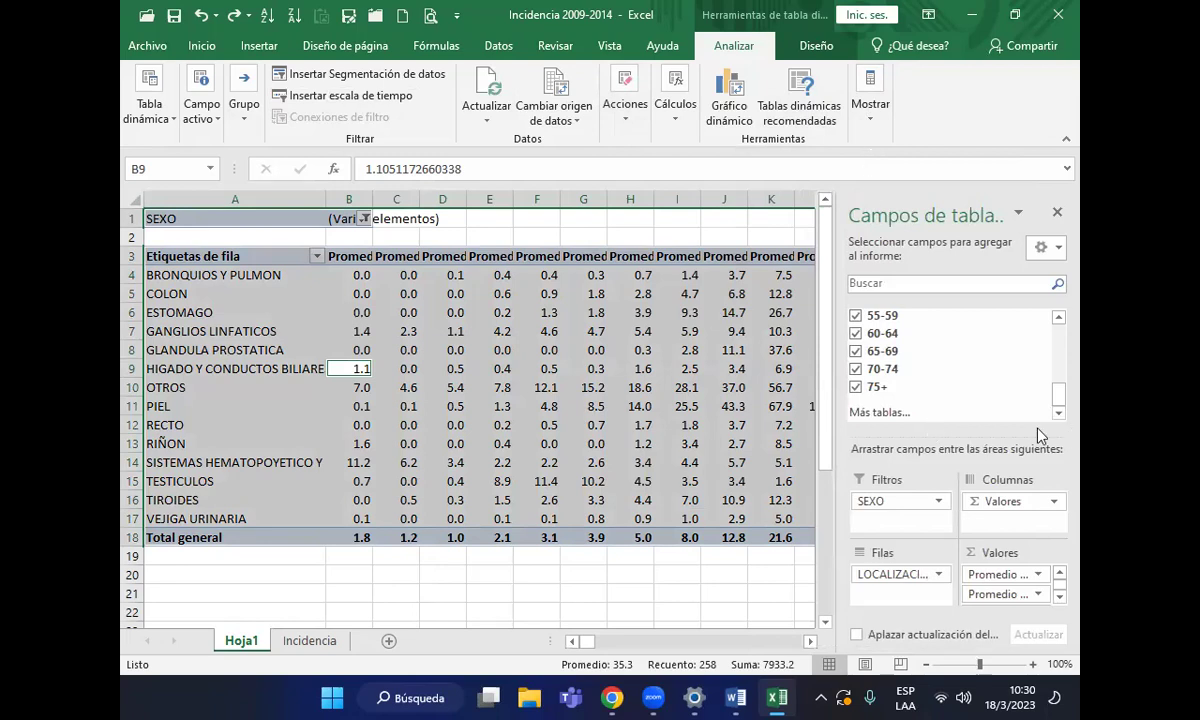
click(668, 401)
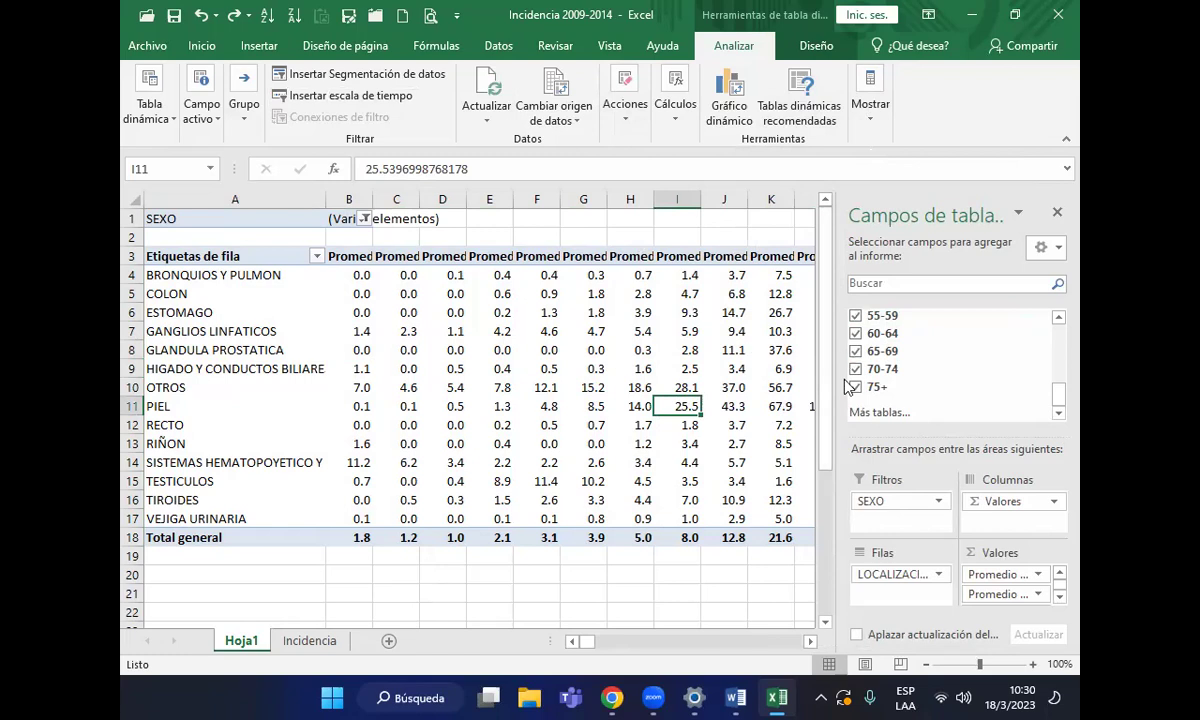
click(1057, 216)
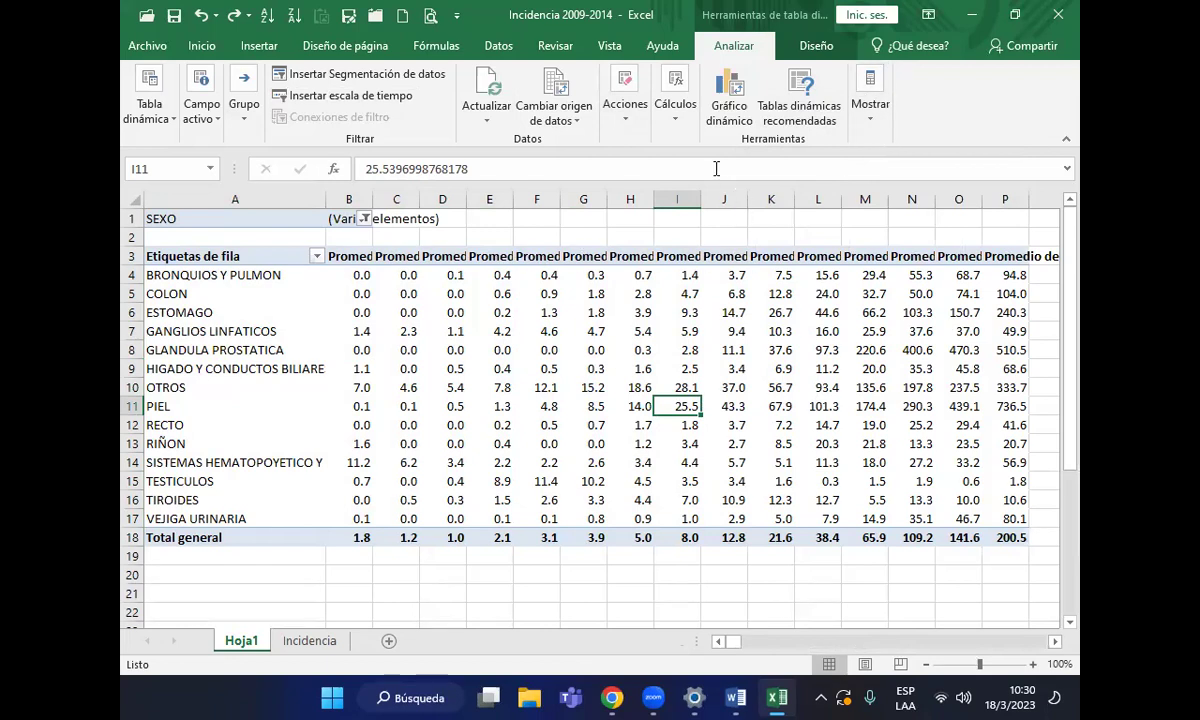
Display the pivot table's field list and add the 15-19 age group to the values
click(870, 106)
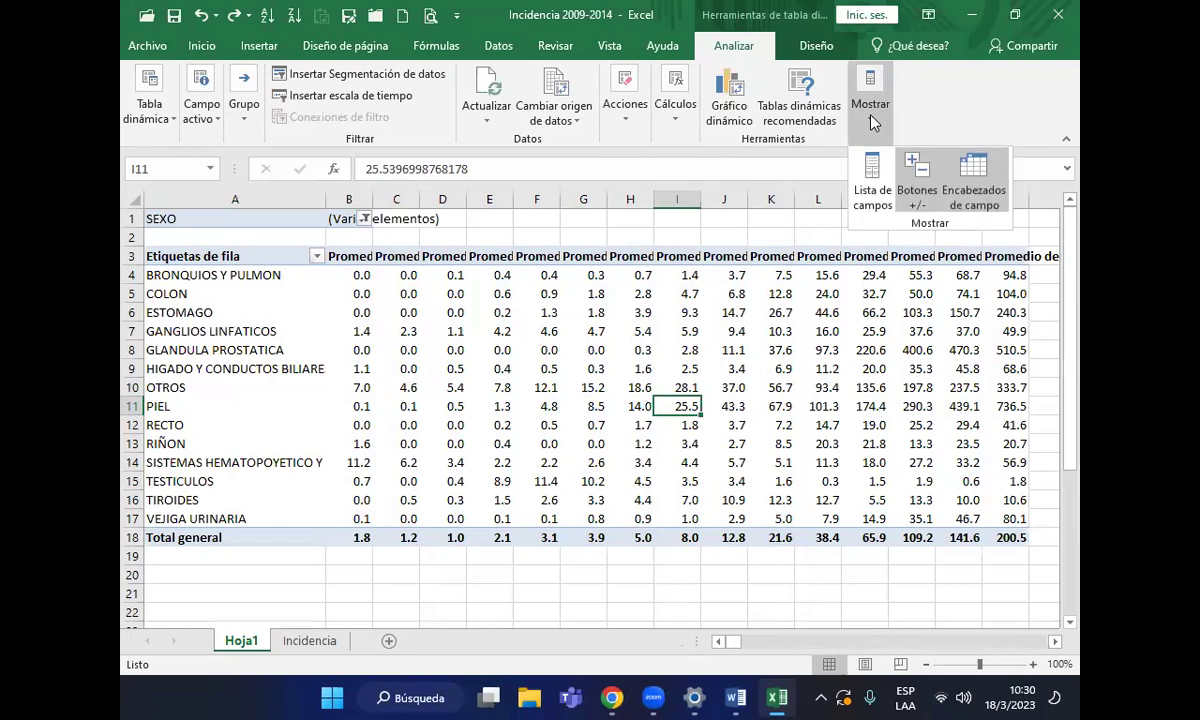
click(868, 176)
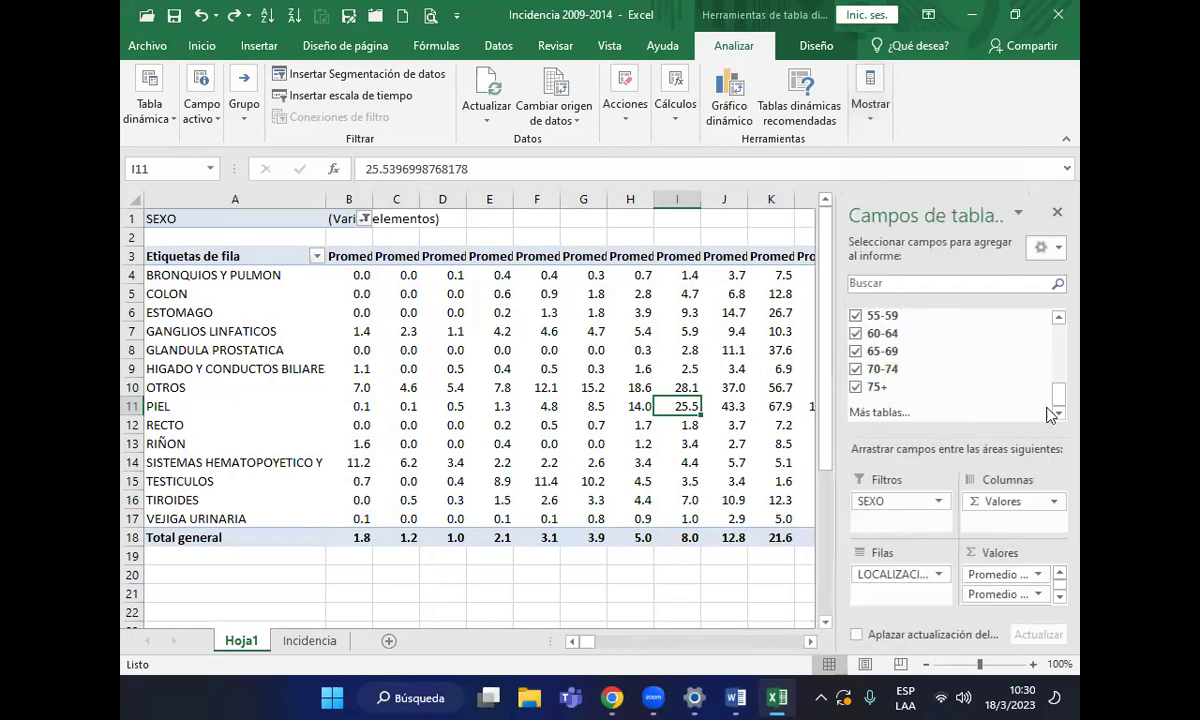
drag(1056, 402, 1056, 366)
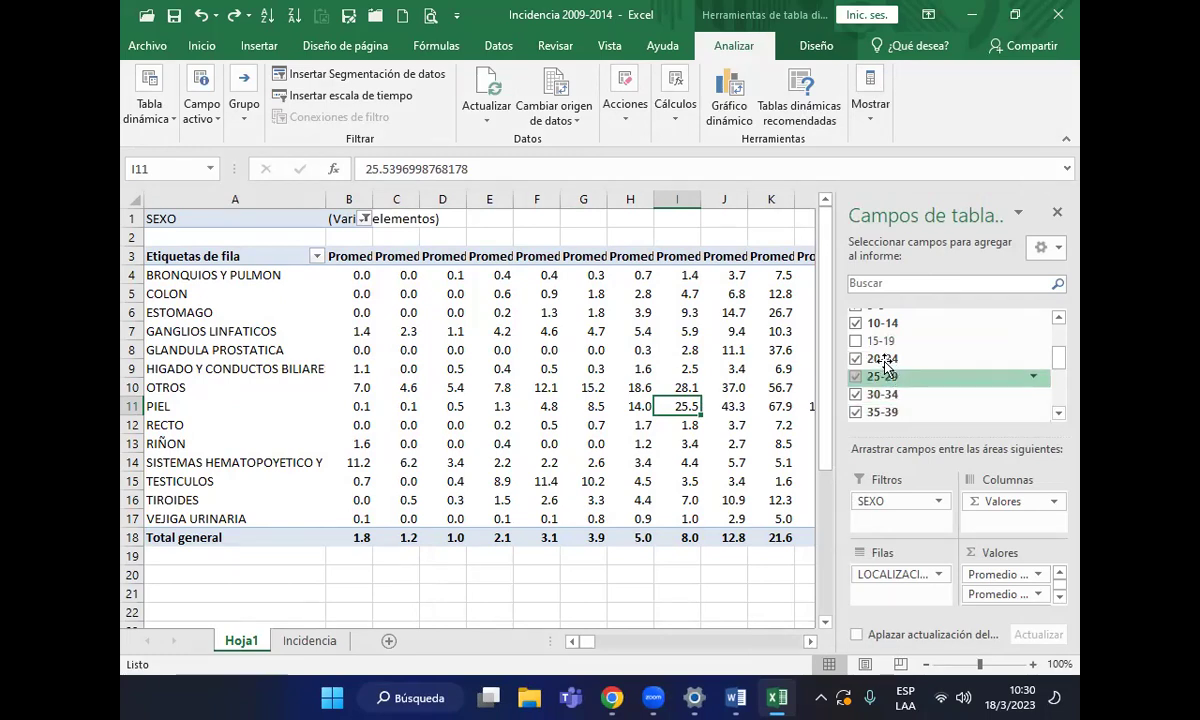
click(856, 342)
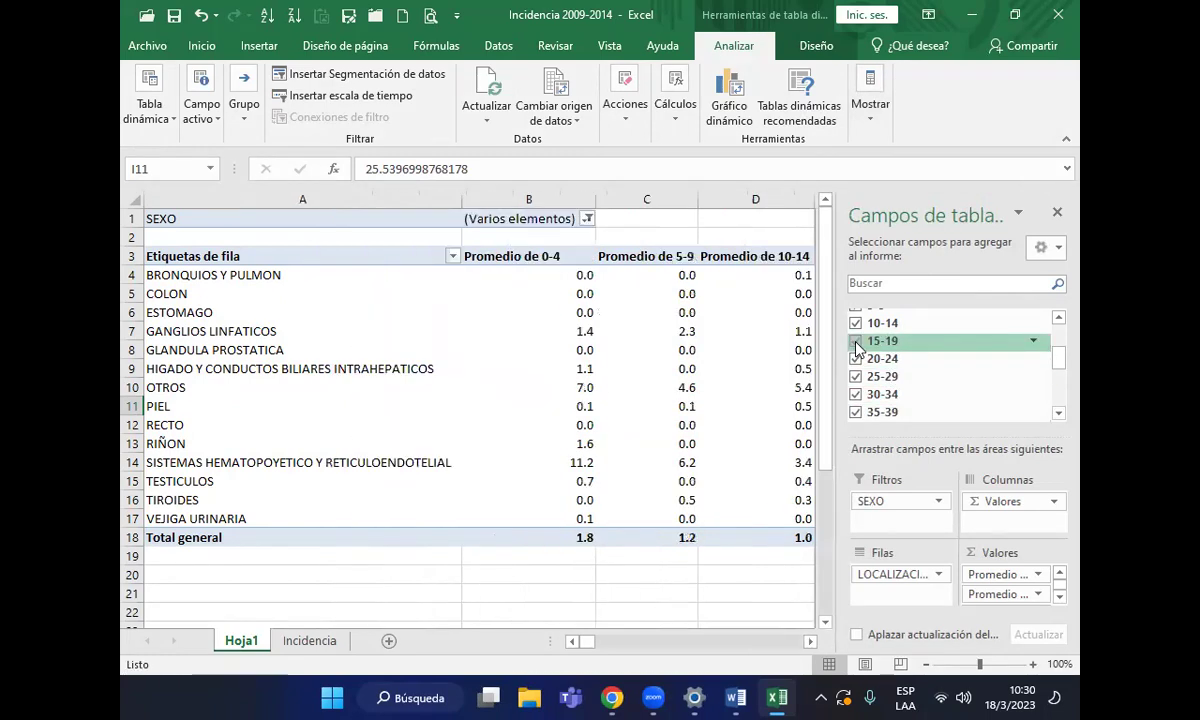
Move the Suma de 15-19 value field between the averages for 10-14 and 20-24
click(1060, 597)
click(1060, 598)
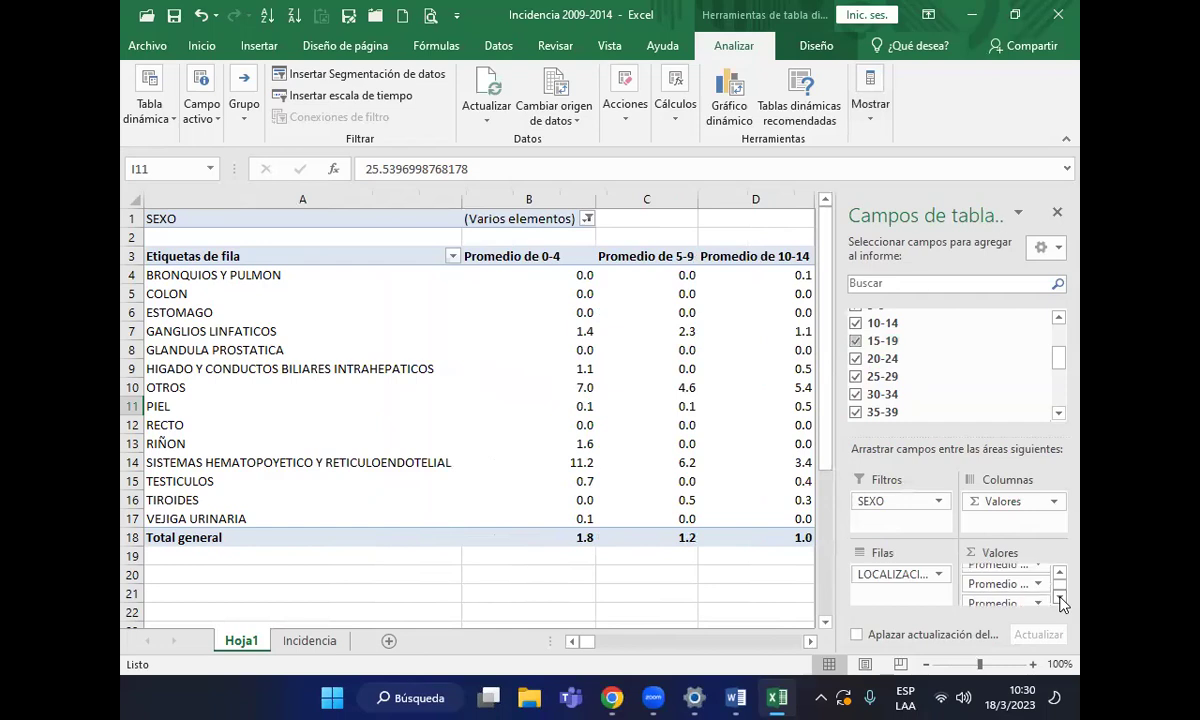
click(1060, 598)
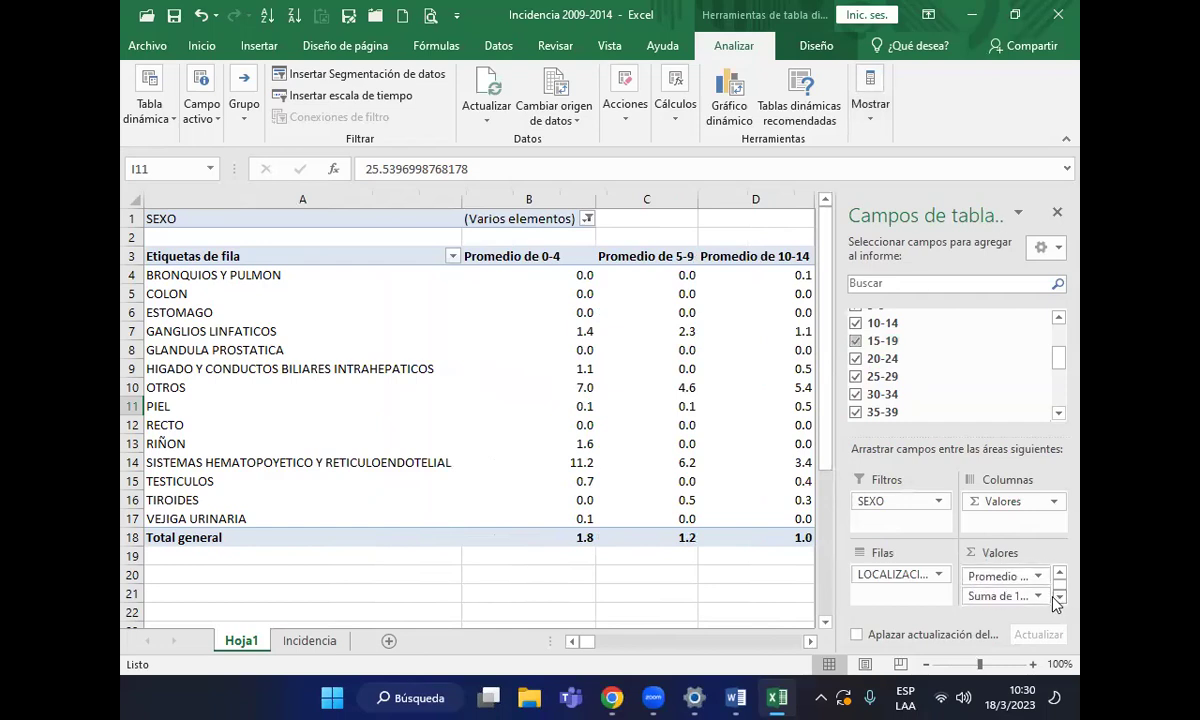
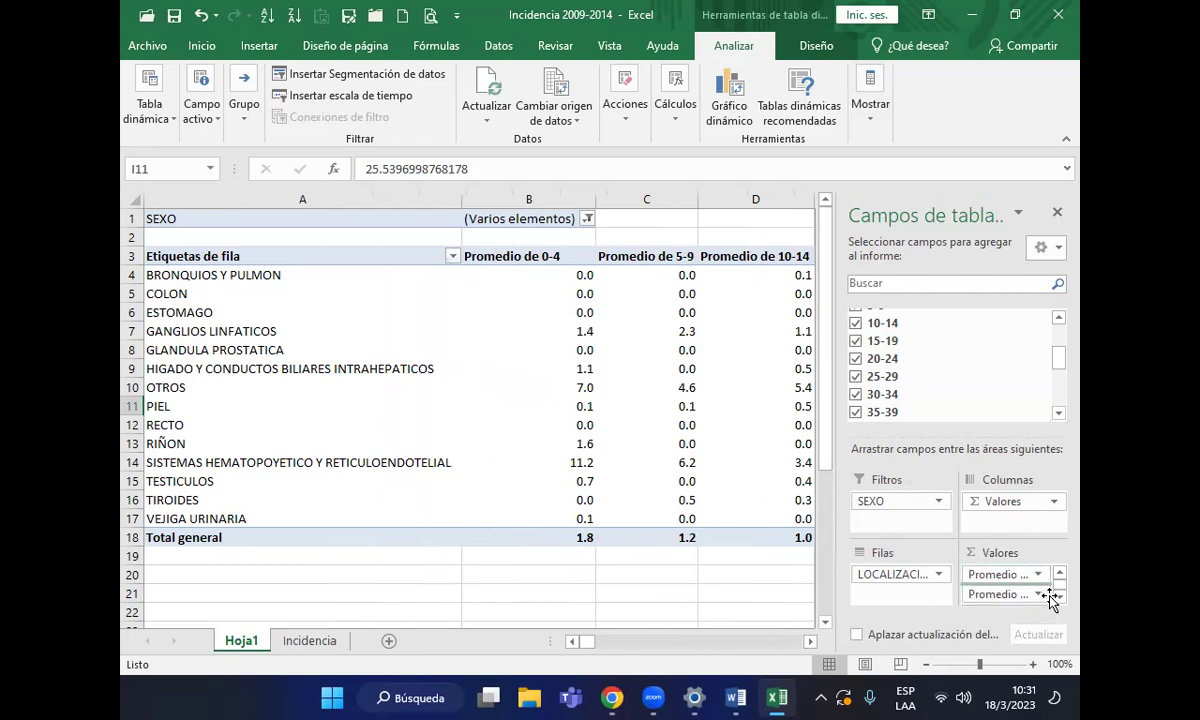
drag(1050, 598, 1050, 598)
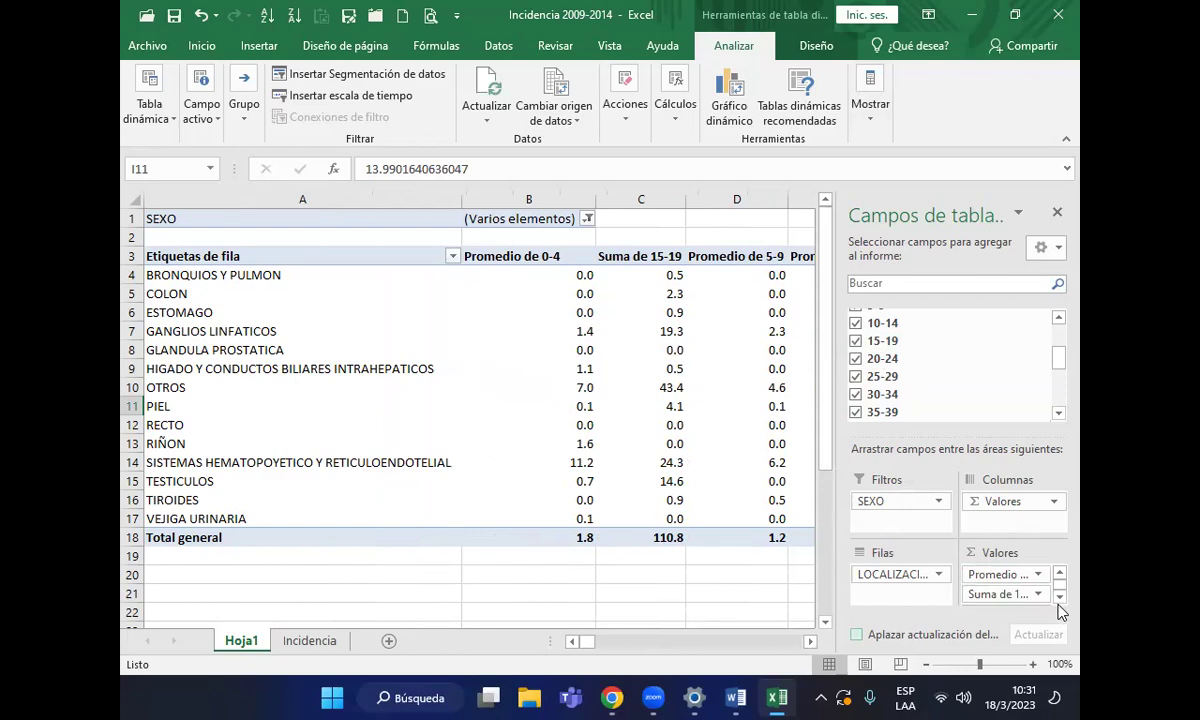
click(1059, 598)
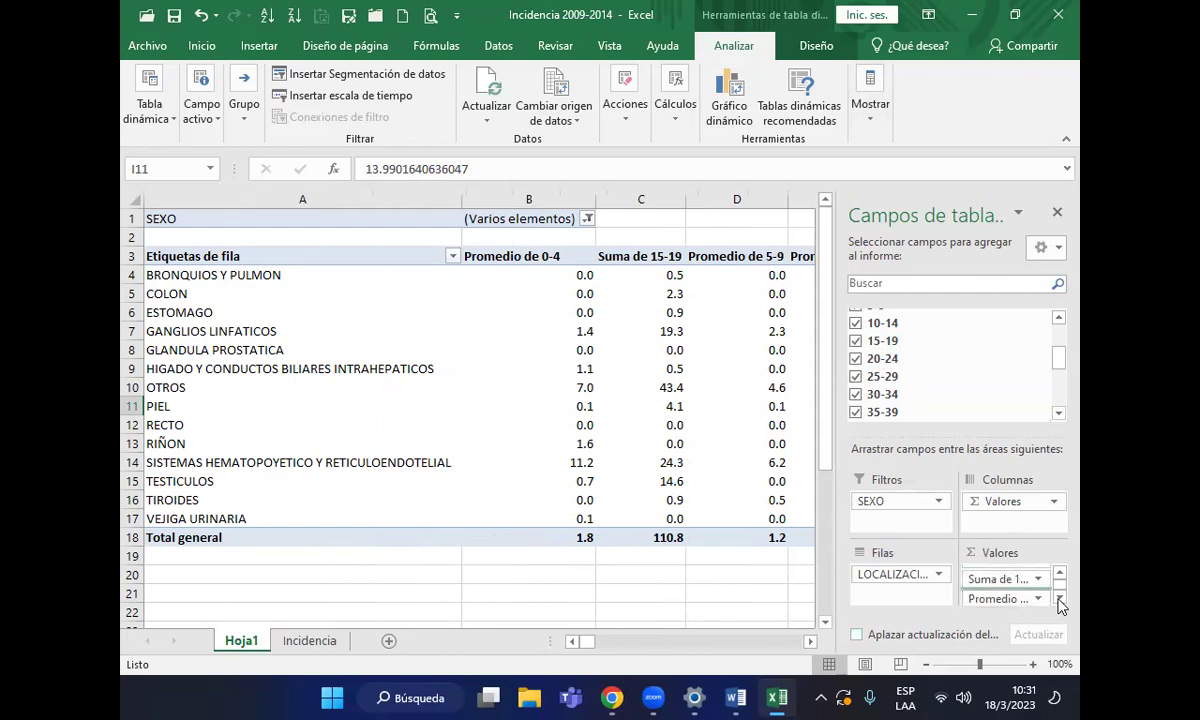
click(1059, 598)
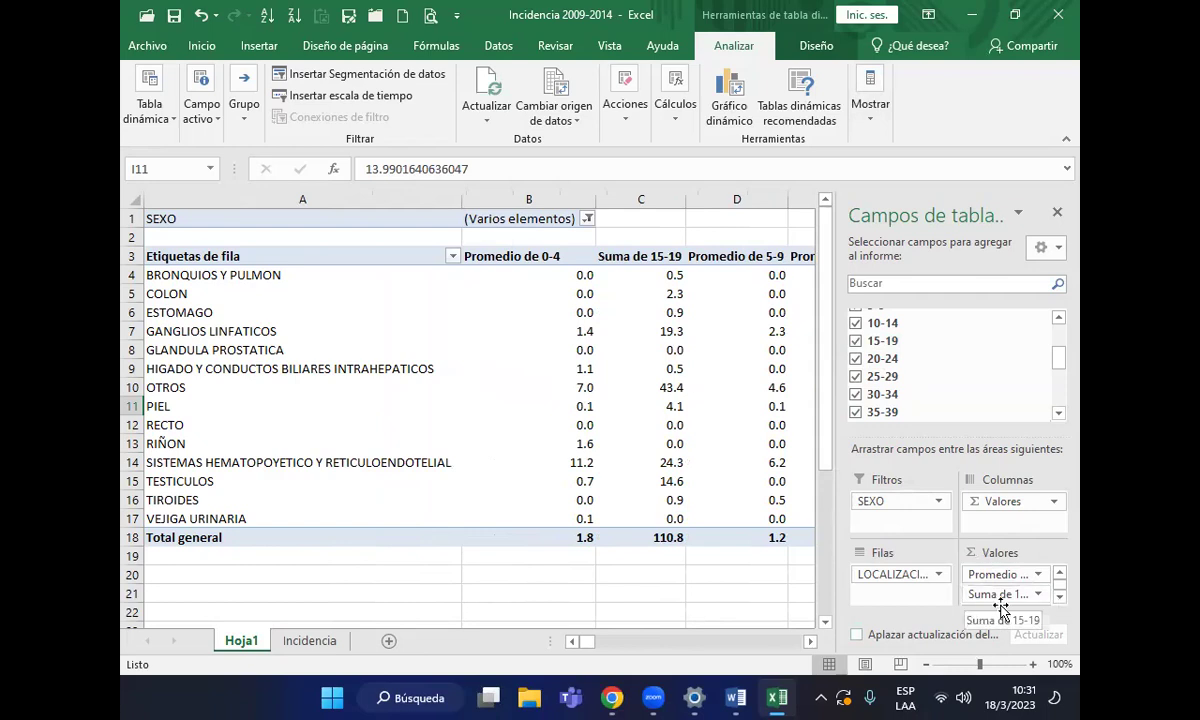
click(1060, 598)
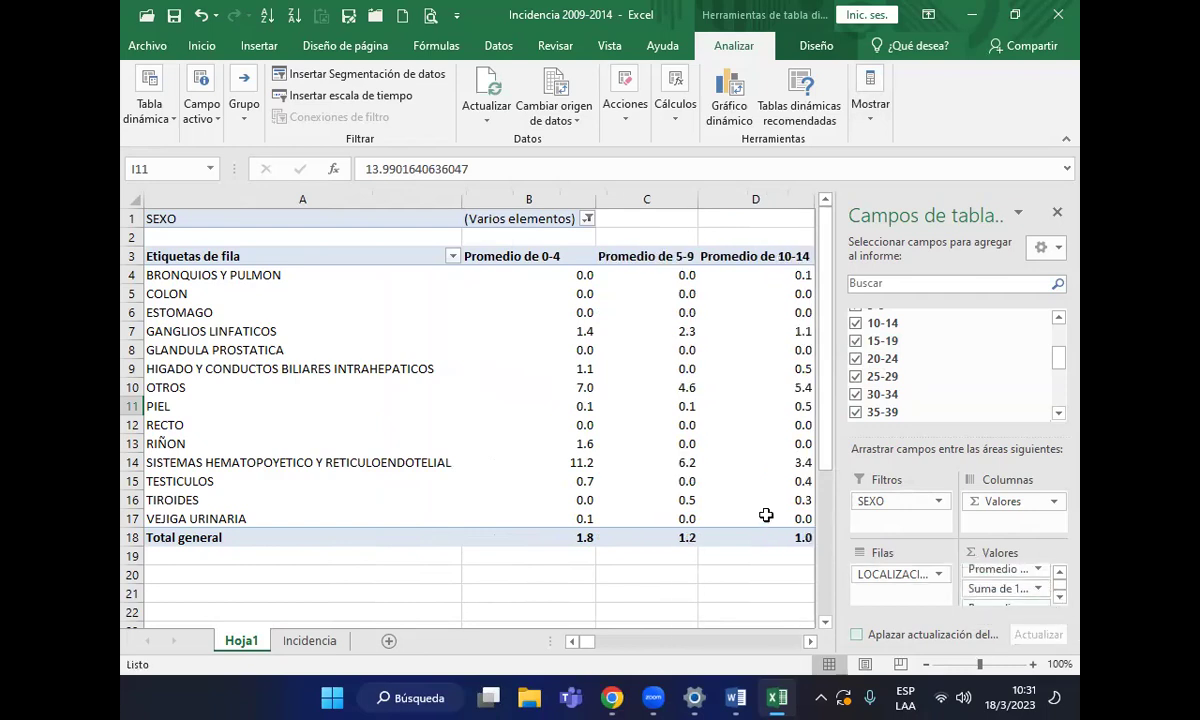
Change the 15-19 value field in column E to be summarized by Promedio
click(809, 642)
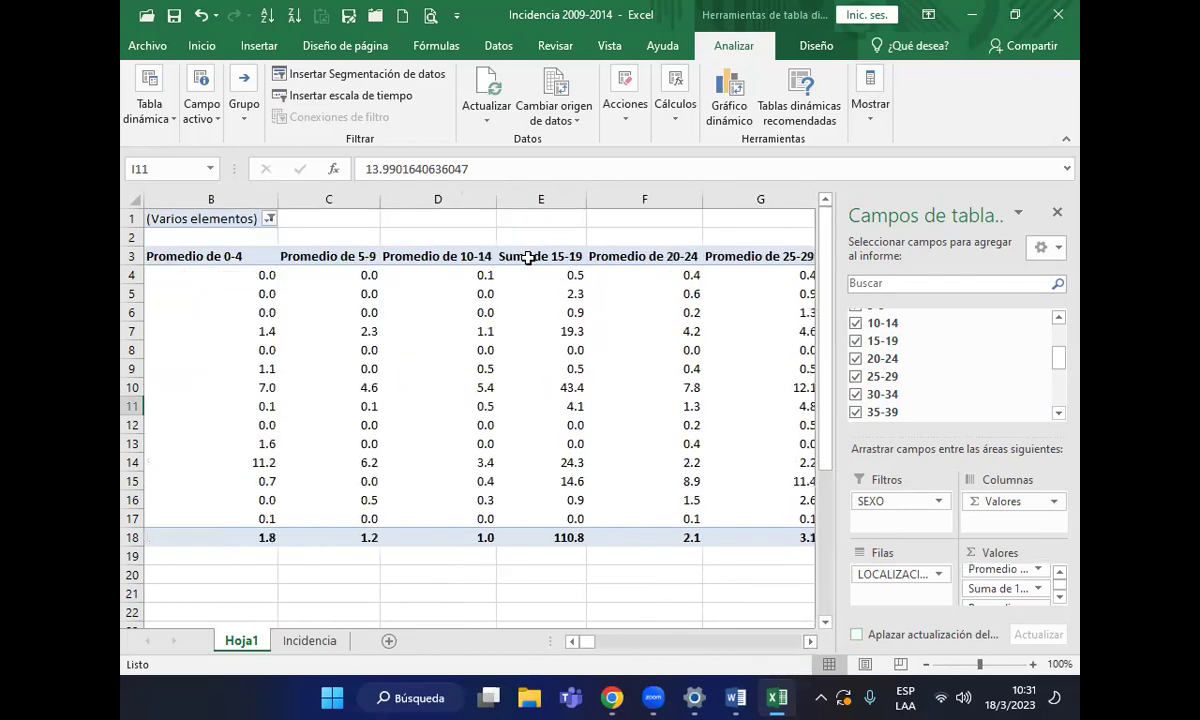
click(528, 258)
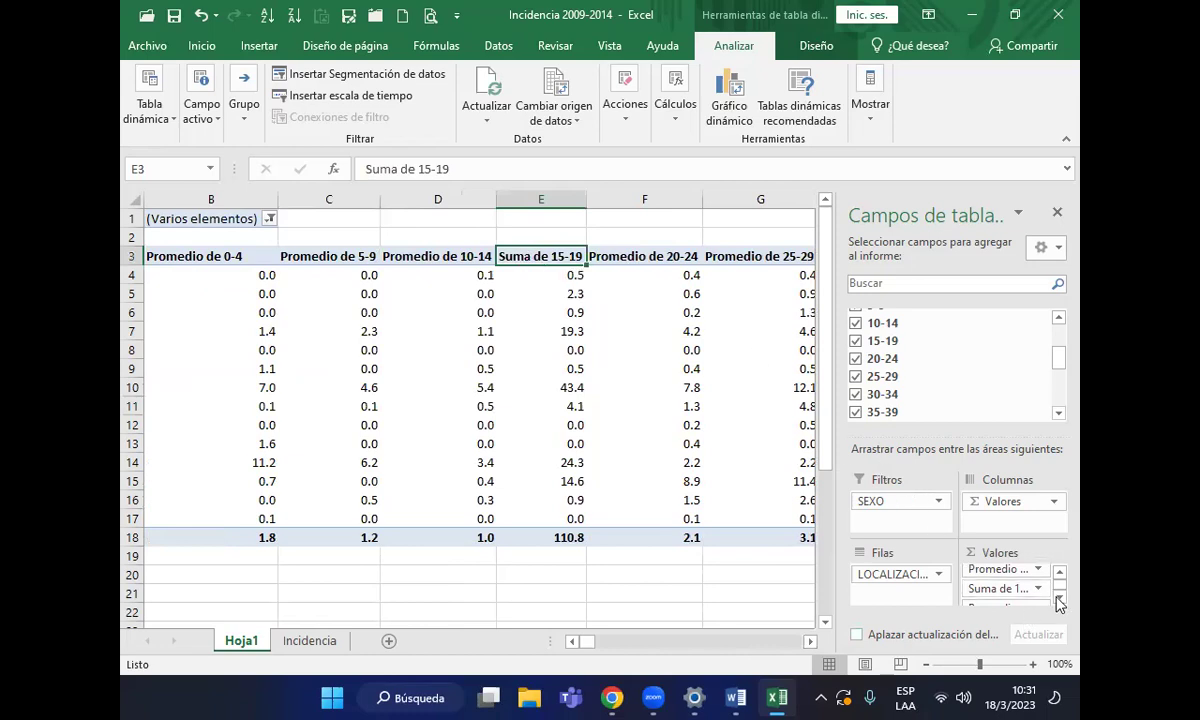
click(990, 588)
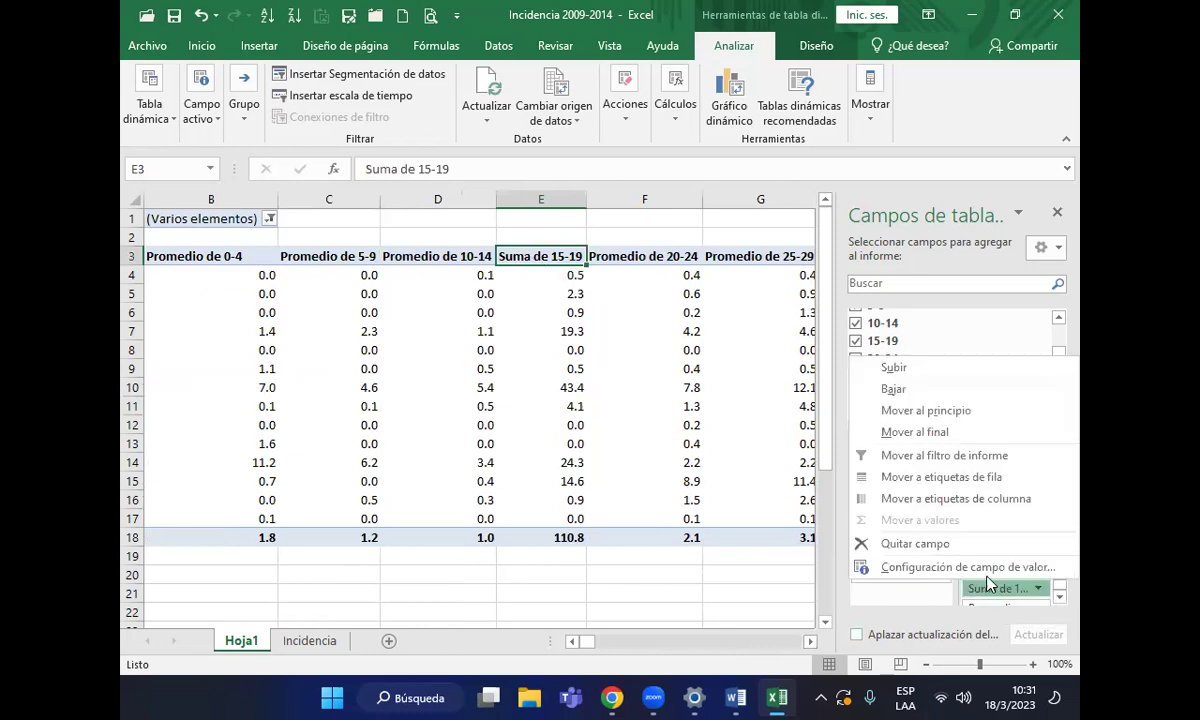
click(970, 567)
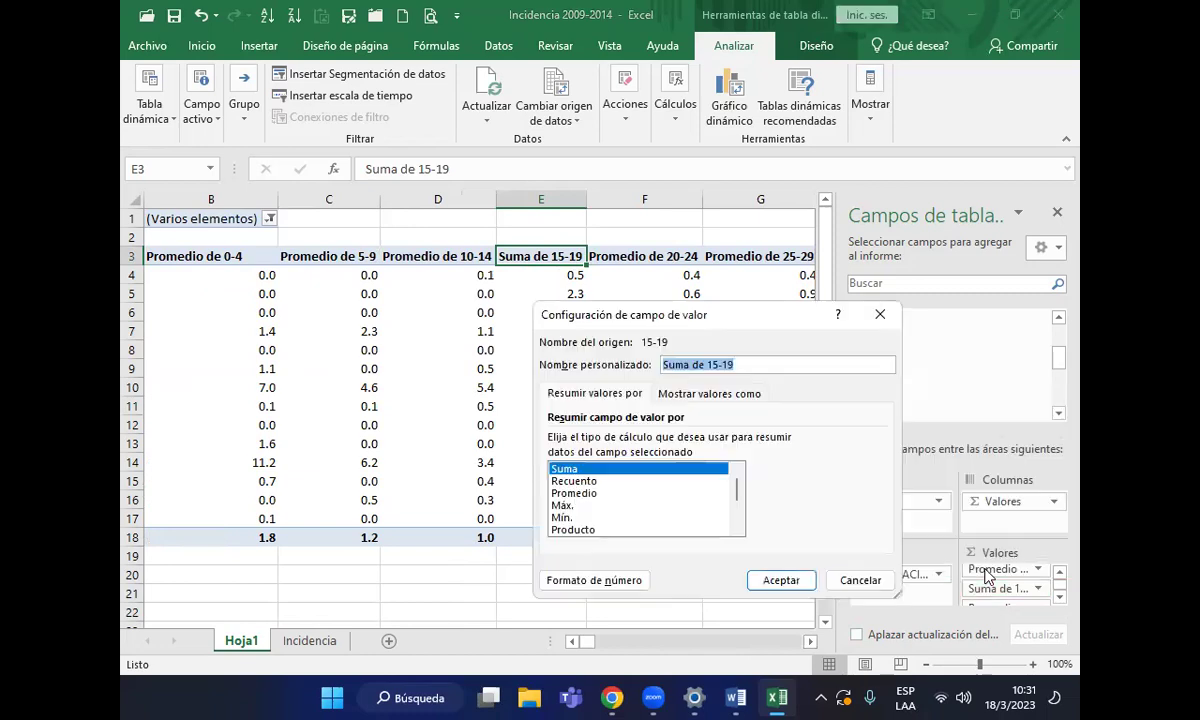
click(574, 493)
click(788, 583)
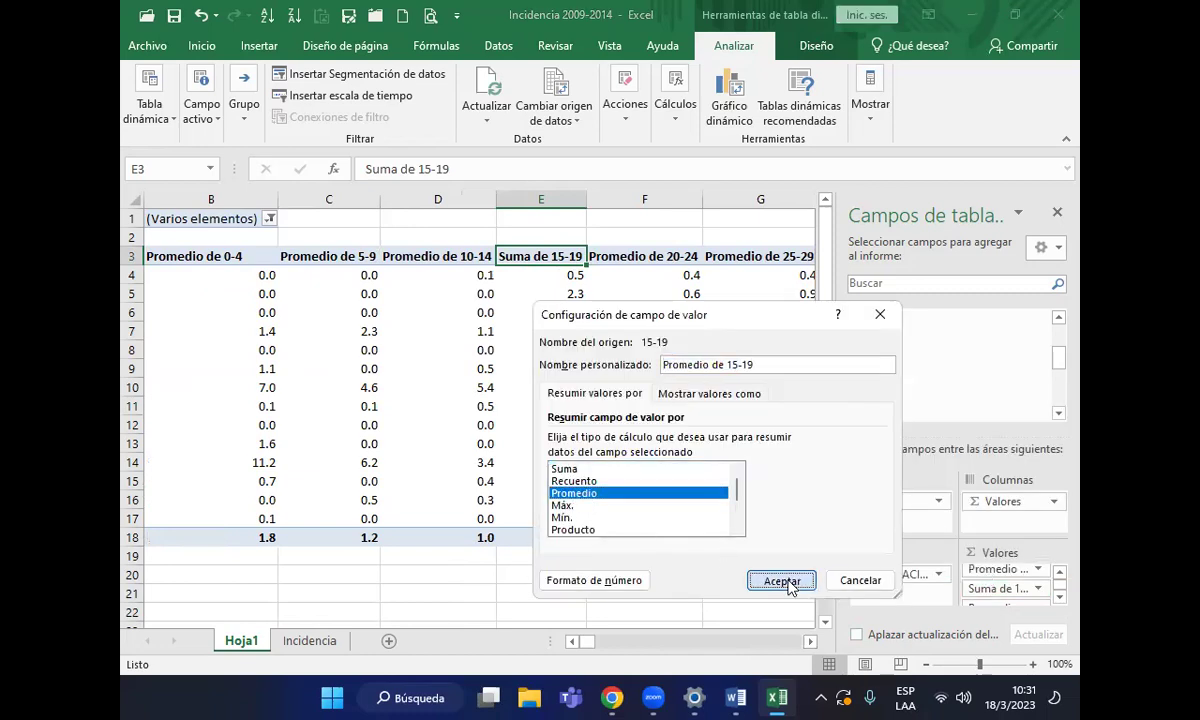
Close the field list and narrow column A and the age group columns B to Q
click(690, 481)
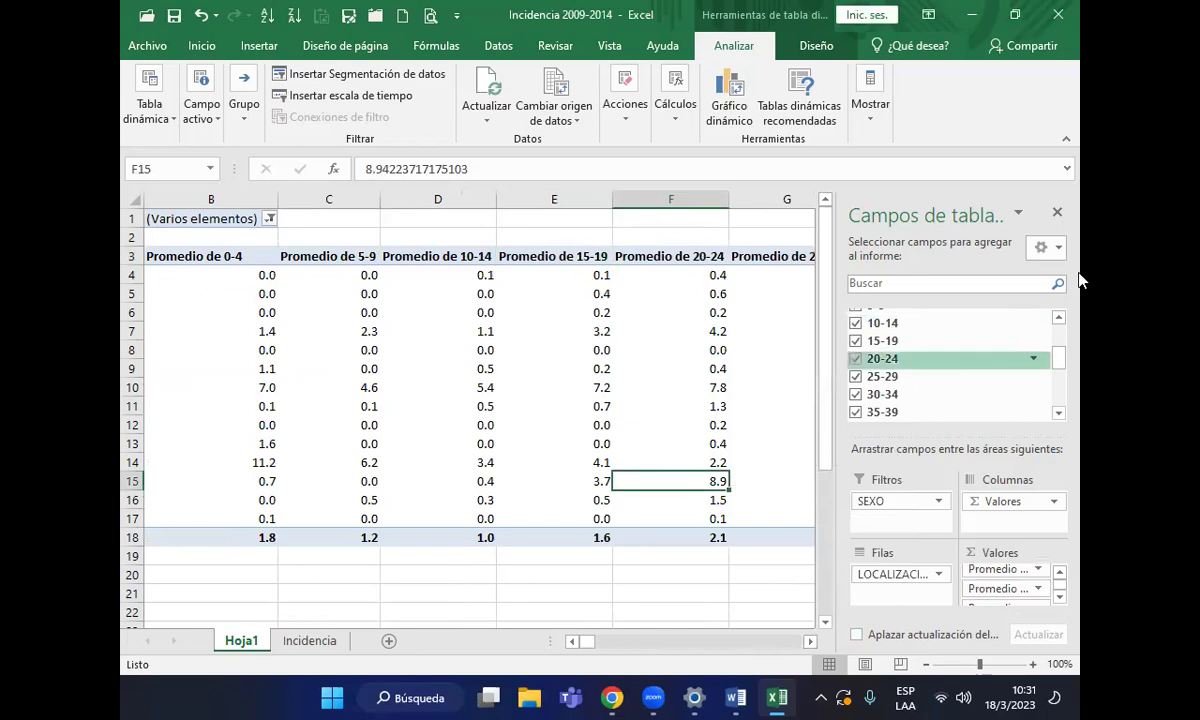
click(1057, 216)
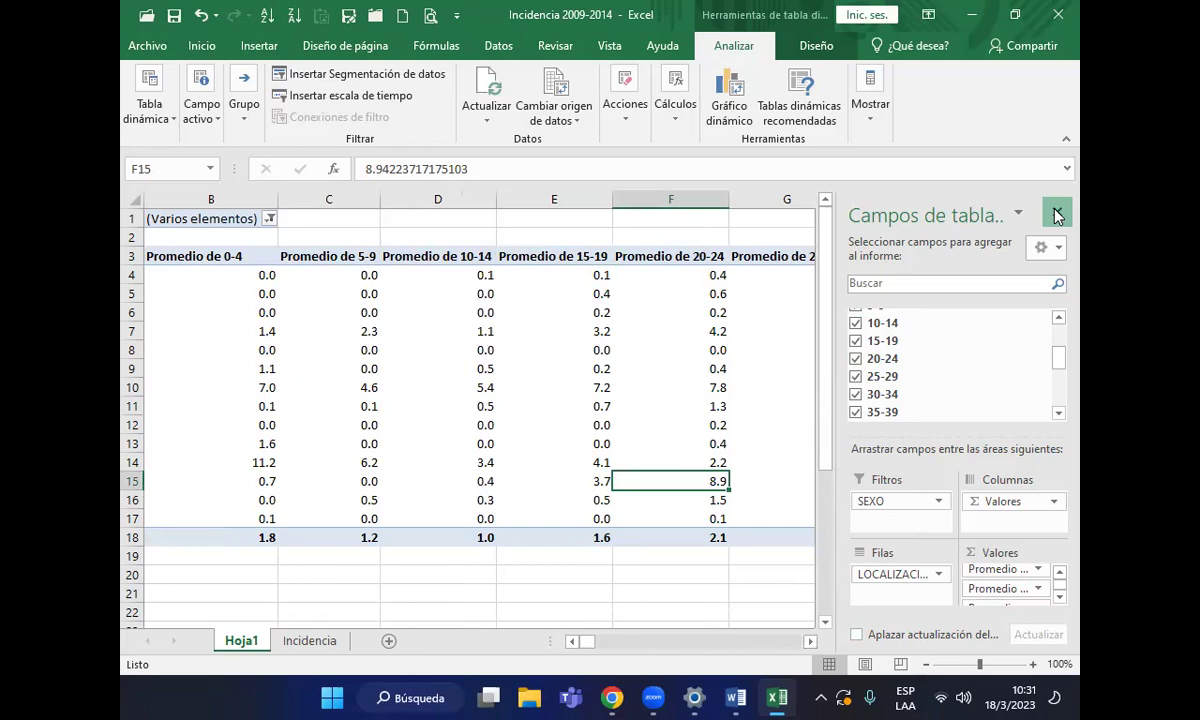
click(718, 643)
drag(462, 207, 320, 211)
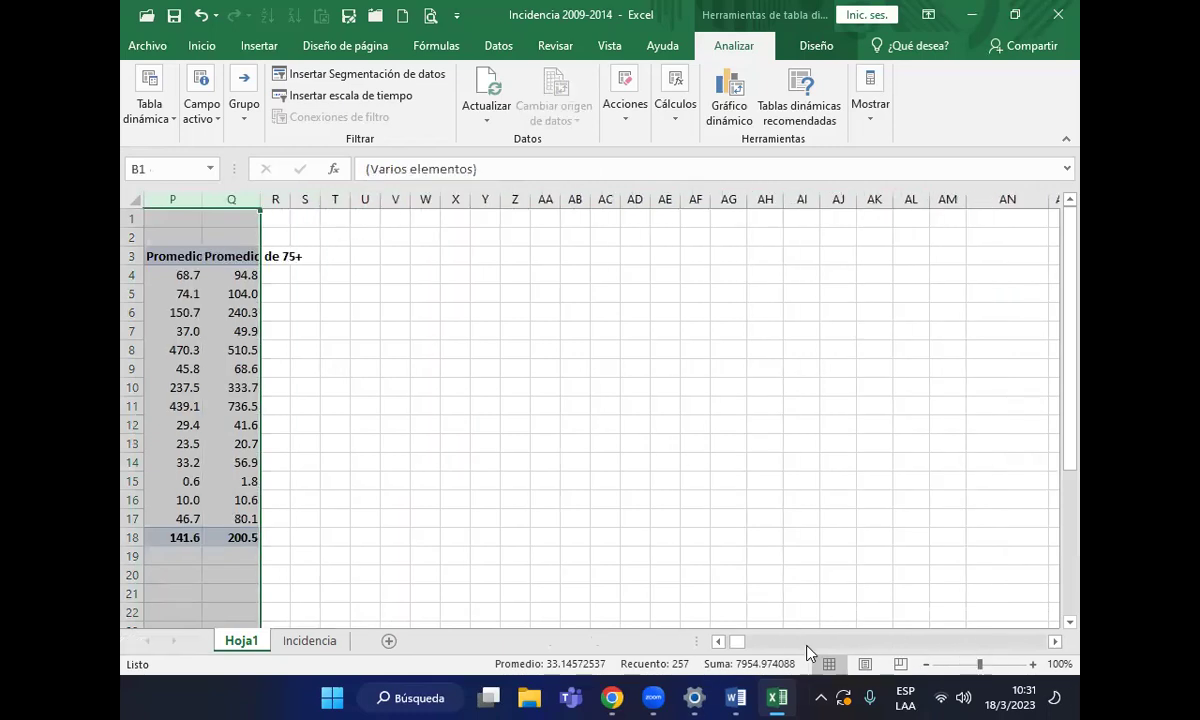
scroll(719, 645, left, 5)
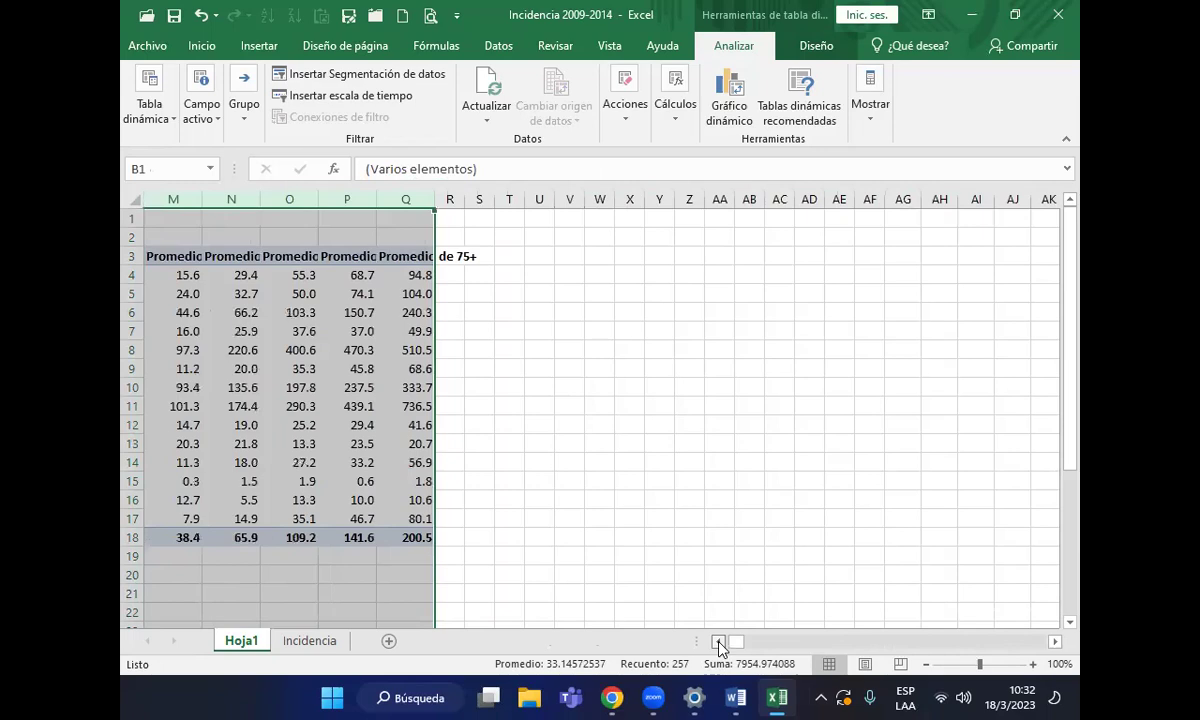
scroll(719, 645, left, 3)
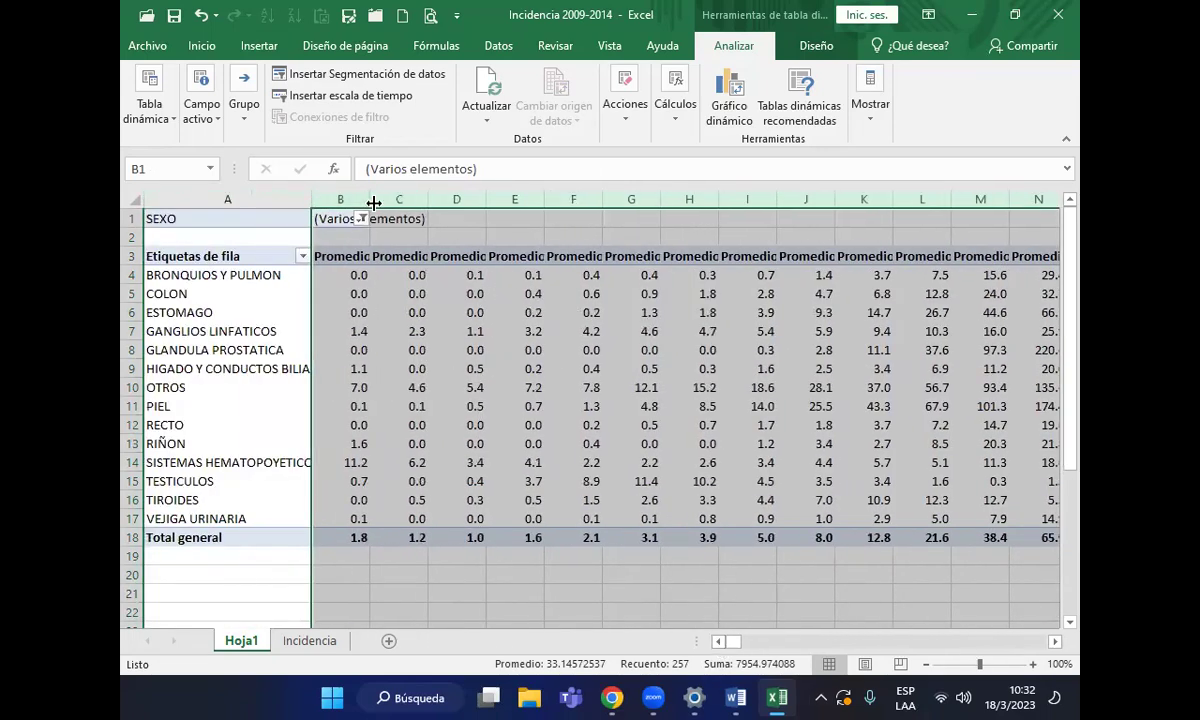
Narrow columns B to Q further so all age groups fit, and copy the pivot table range A4:Q18
mouse_move(371, 201)
mouse_down()
mouse_move(336, 201)
mouse_move(352, 199)
mouse_up()
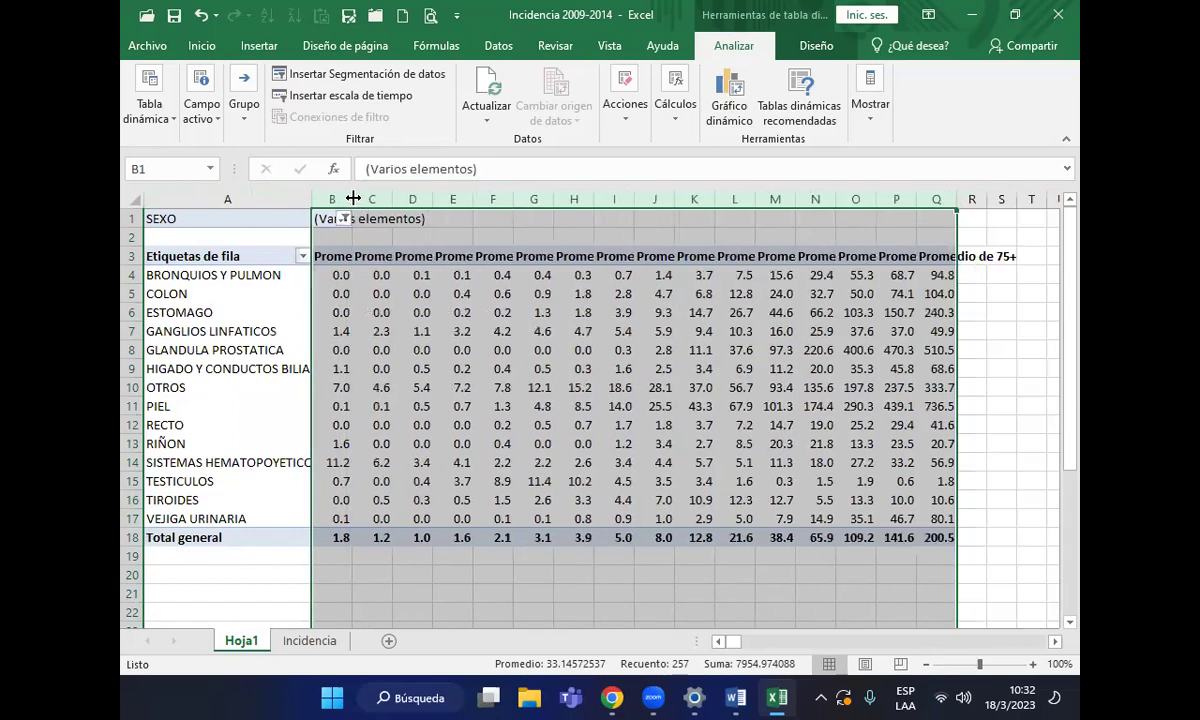
click(655, 406)
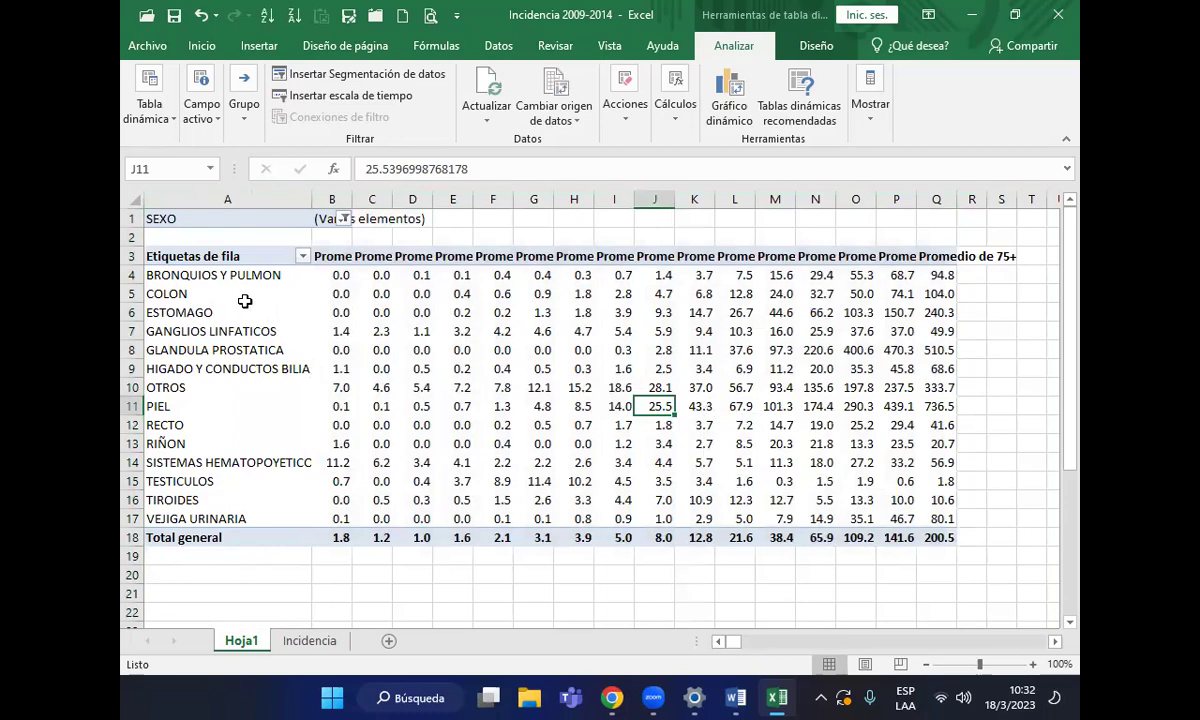
drag(236, 275, 947, 521)
right_click(880, 440)
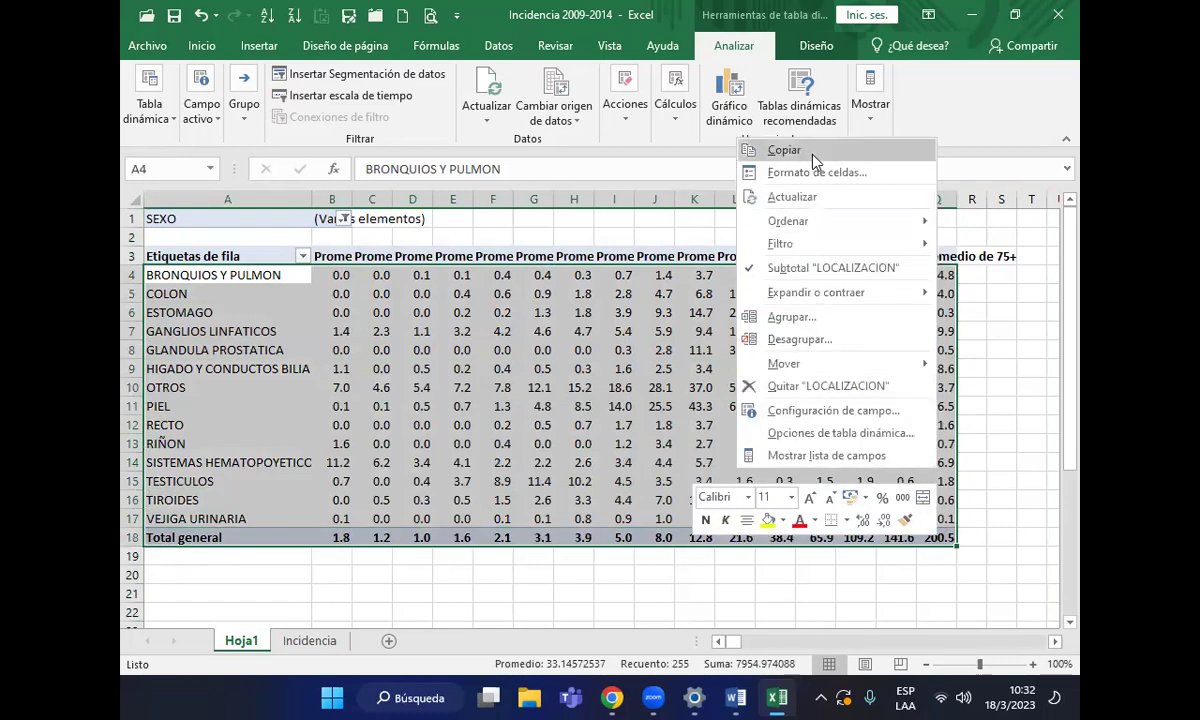
click(813, 160)
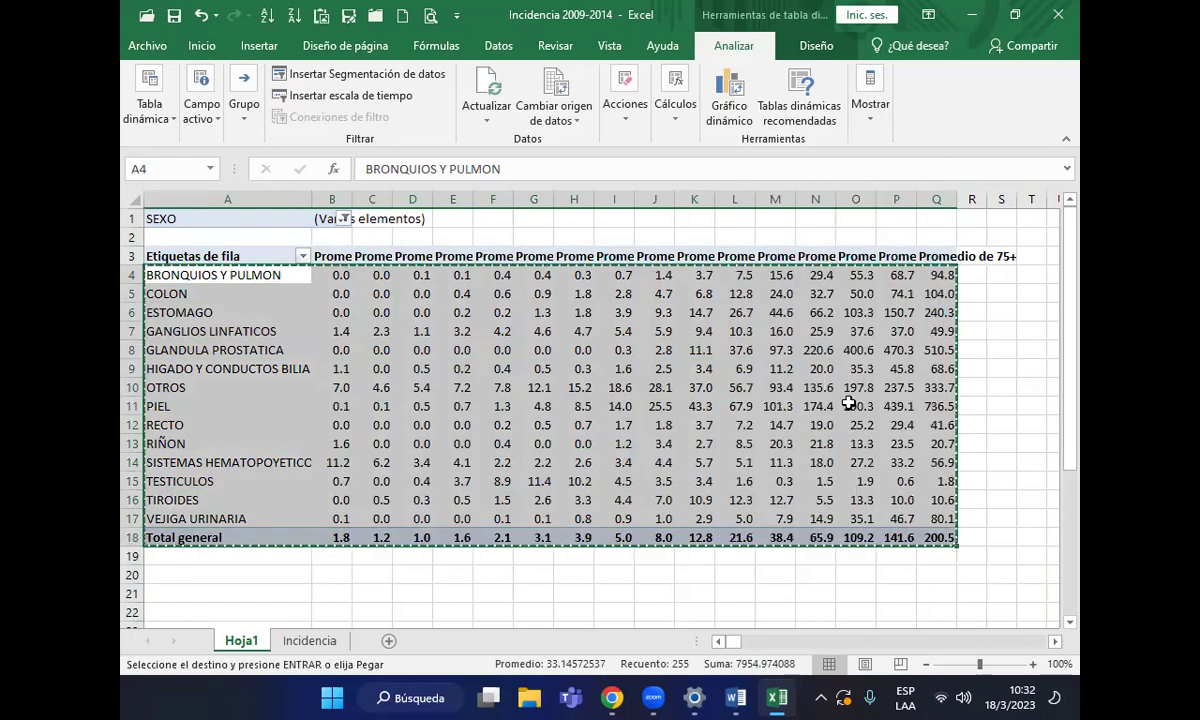
Switch to Word and paste the copied rates over all body rows below the headings of the Hombres table
click(735, 697)
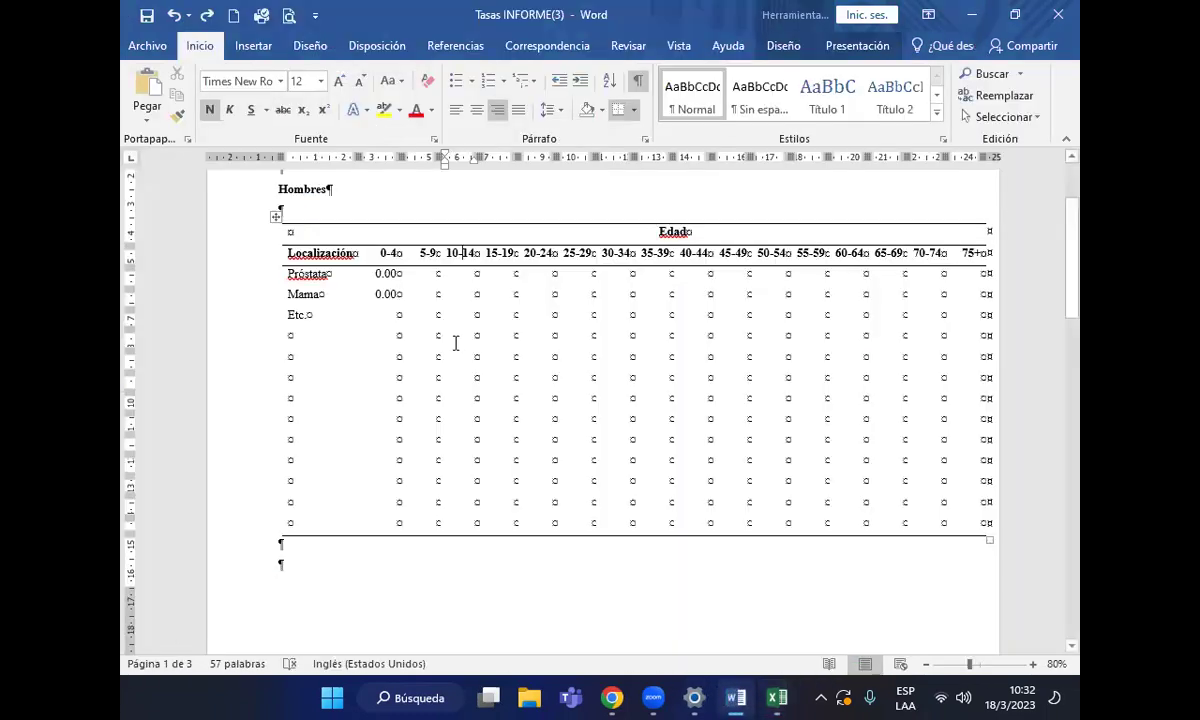
mouse_move(300, 272)
mouse_down()
mouse_move(838, 290)
mouse_move(944, 318)
mouse_move(960, 518)
mouse_up()
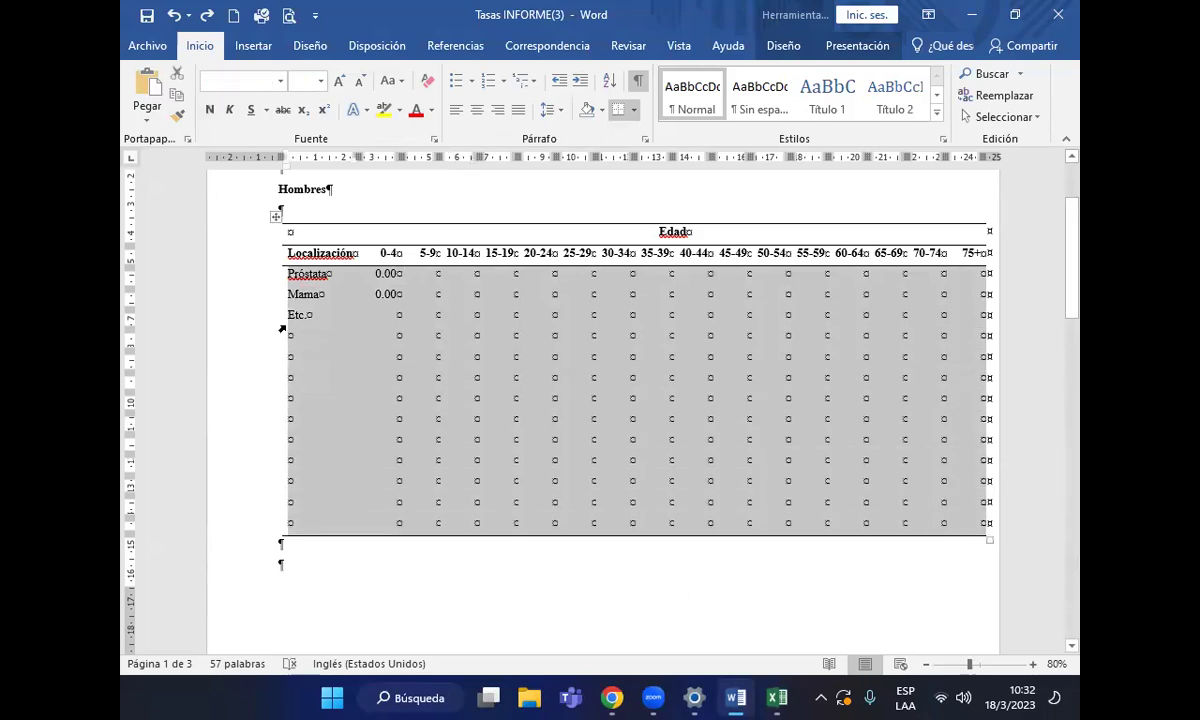
click(146, 90)
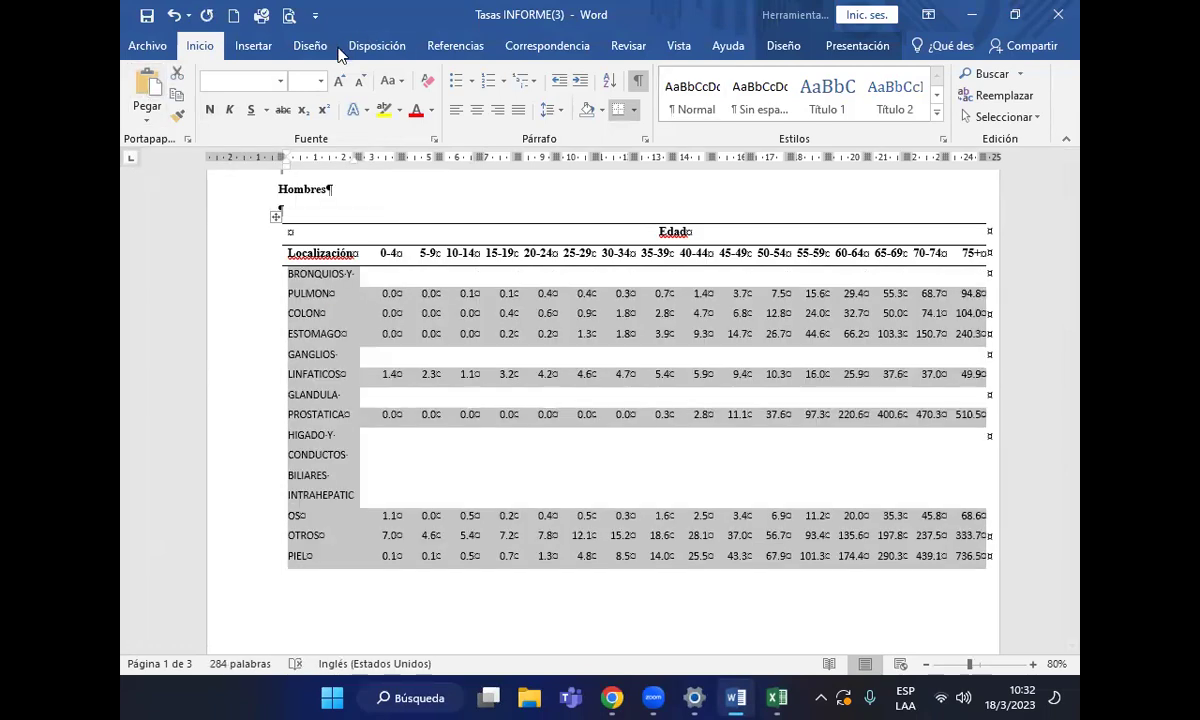
Set the font size of the entire Hombres table to 8
click(313, 292)
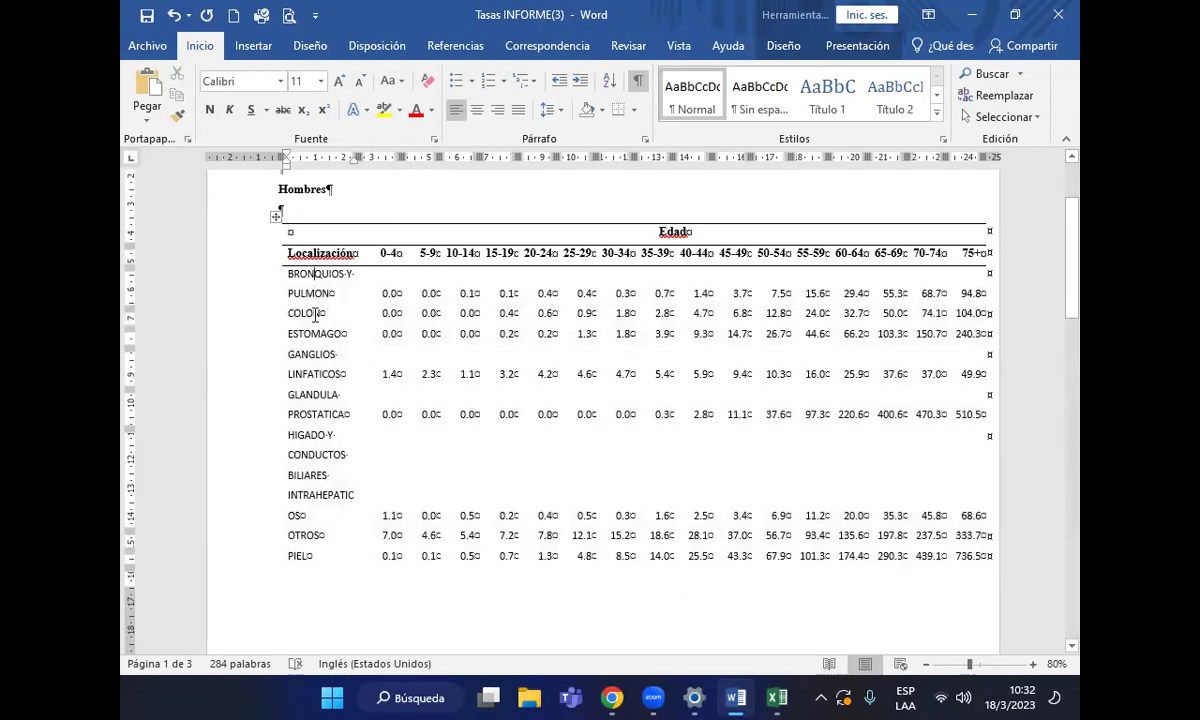
key(Up)
click(288, 232)
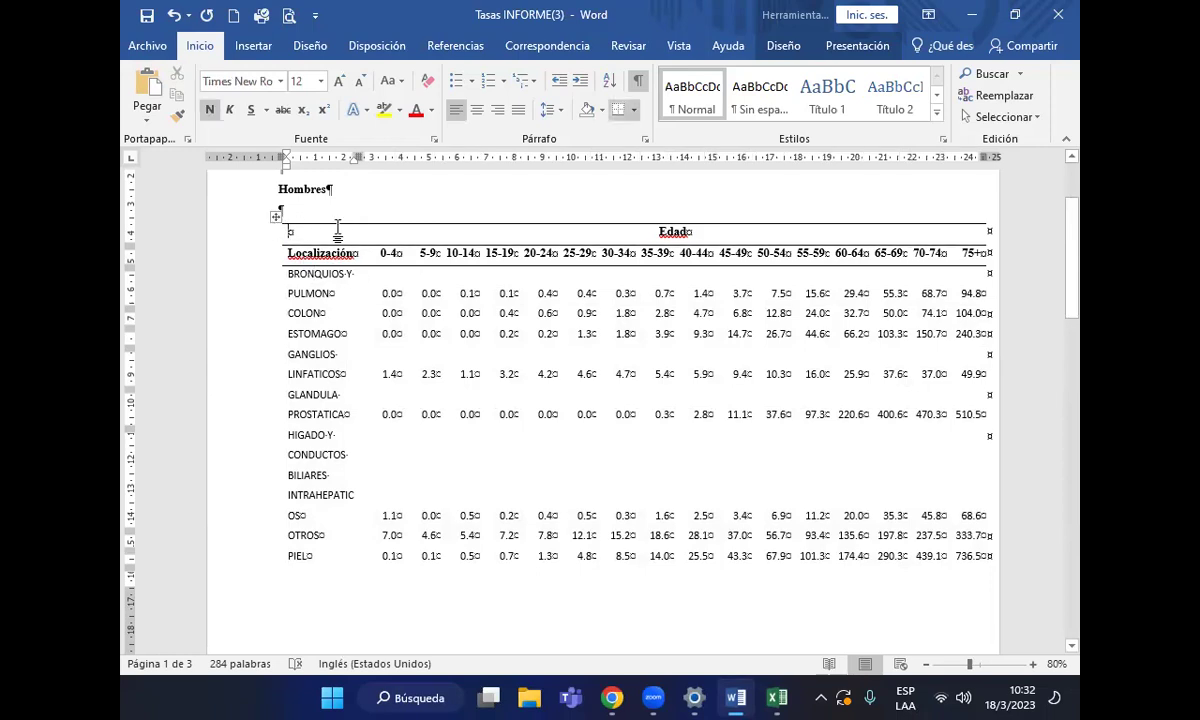
click(276, 216)
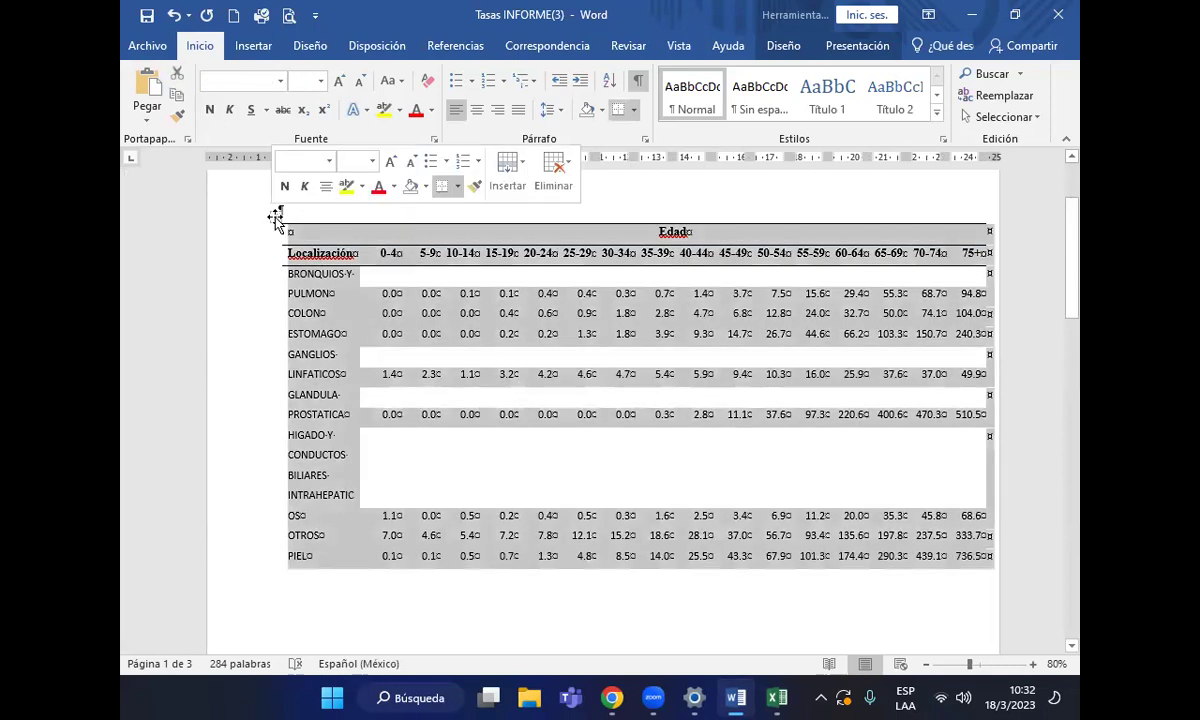
click(318, 81)
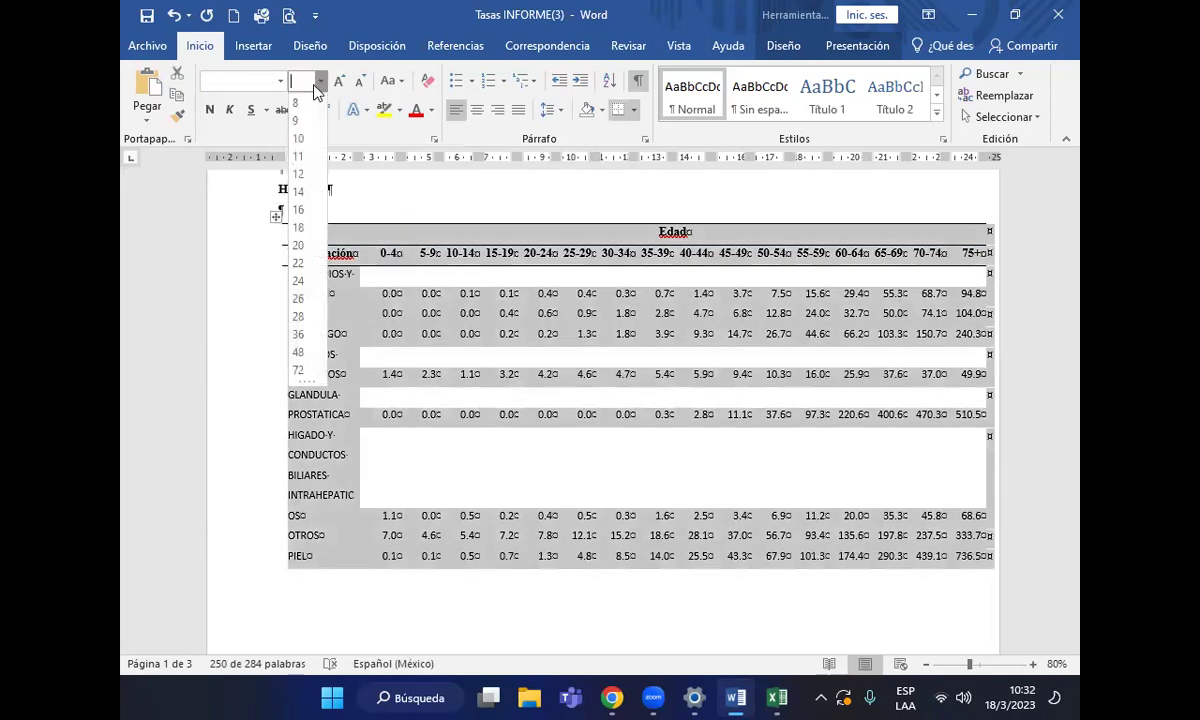
click(298, 102)
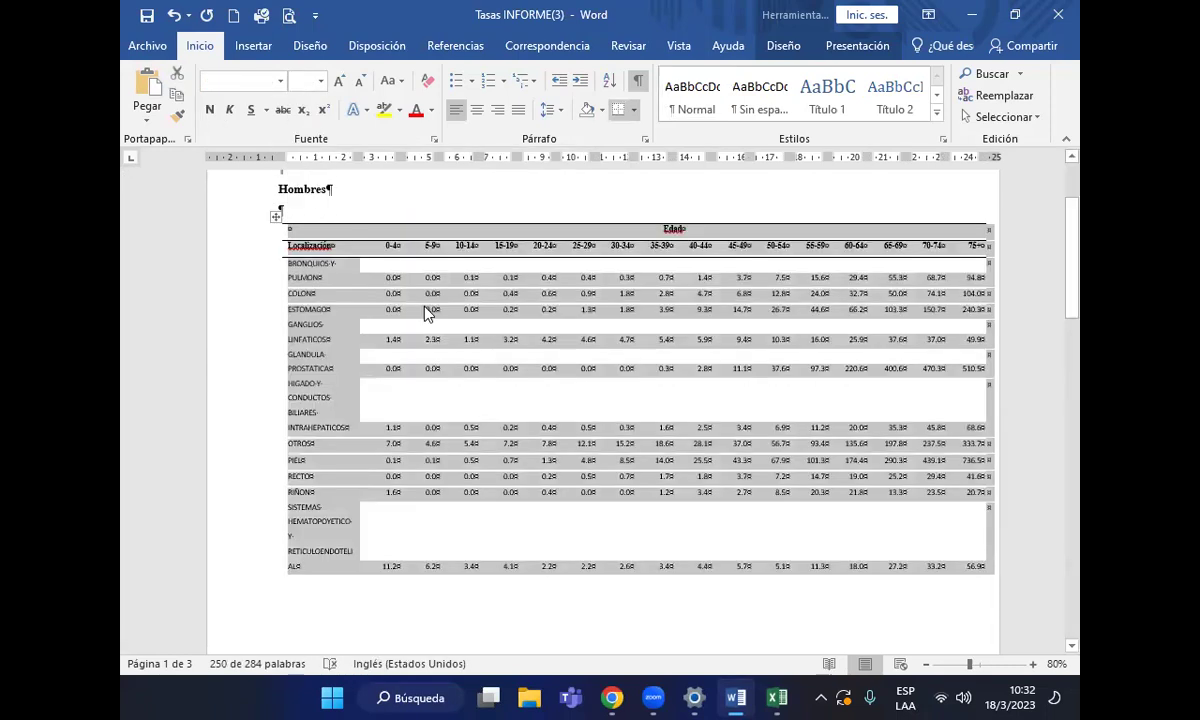
click(386, 268)
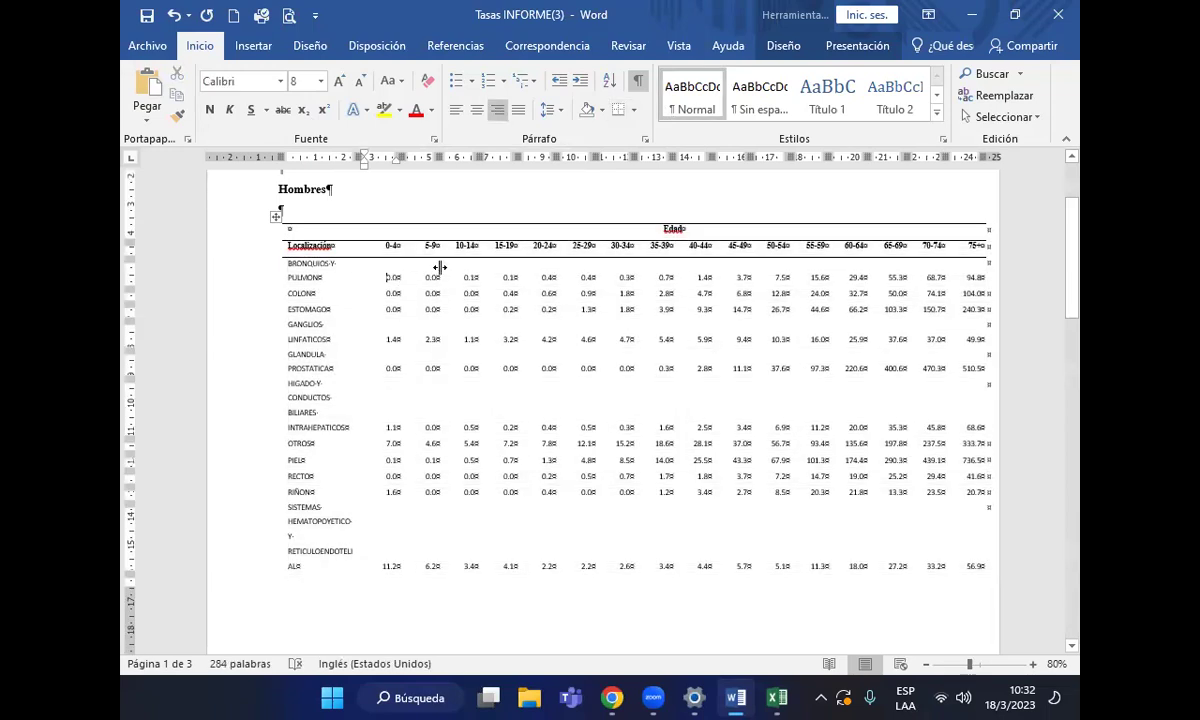
Widen the Localización column and adjust the age group column widths, undoing the last narrowing of the 65-69 column
click(375, 152)
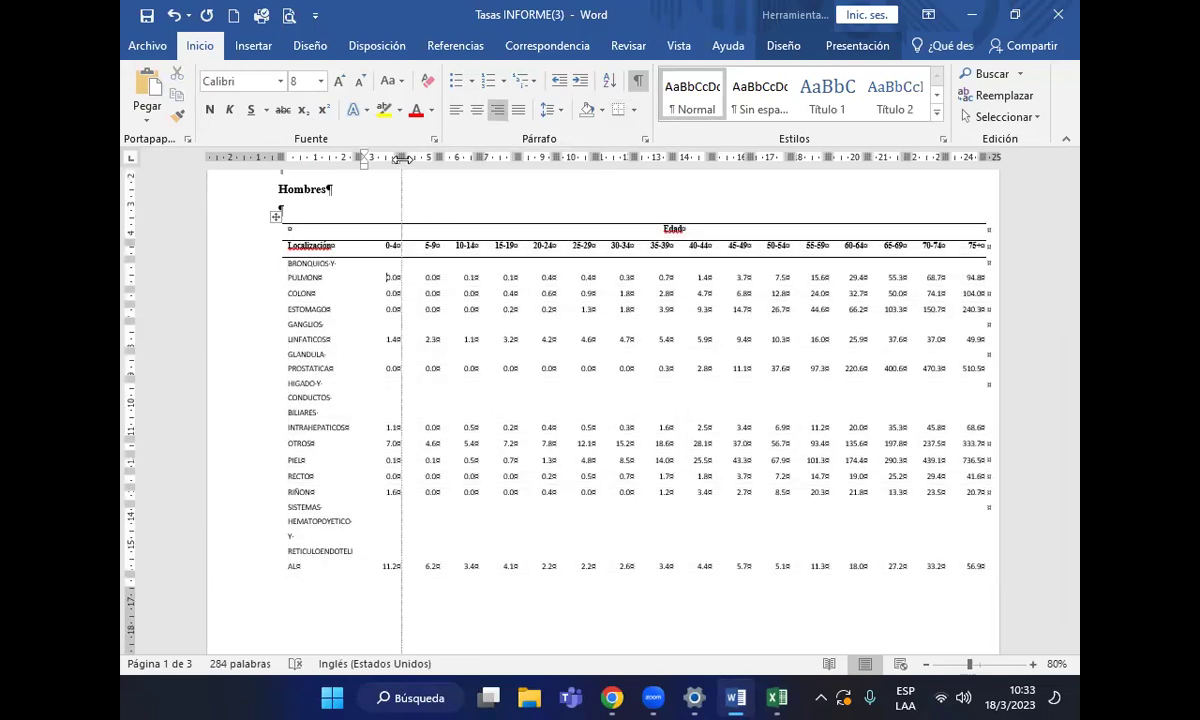
click(311, 296)
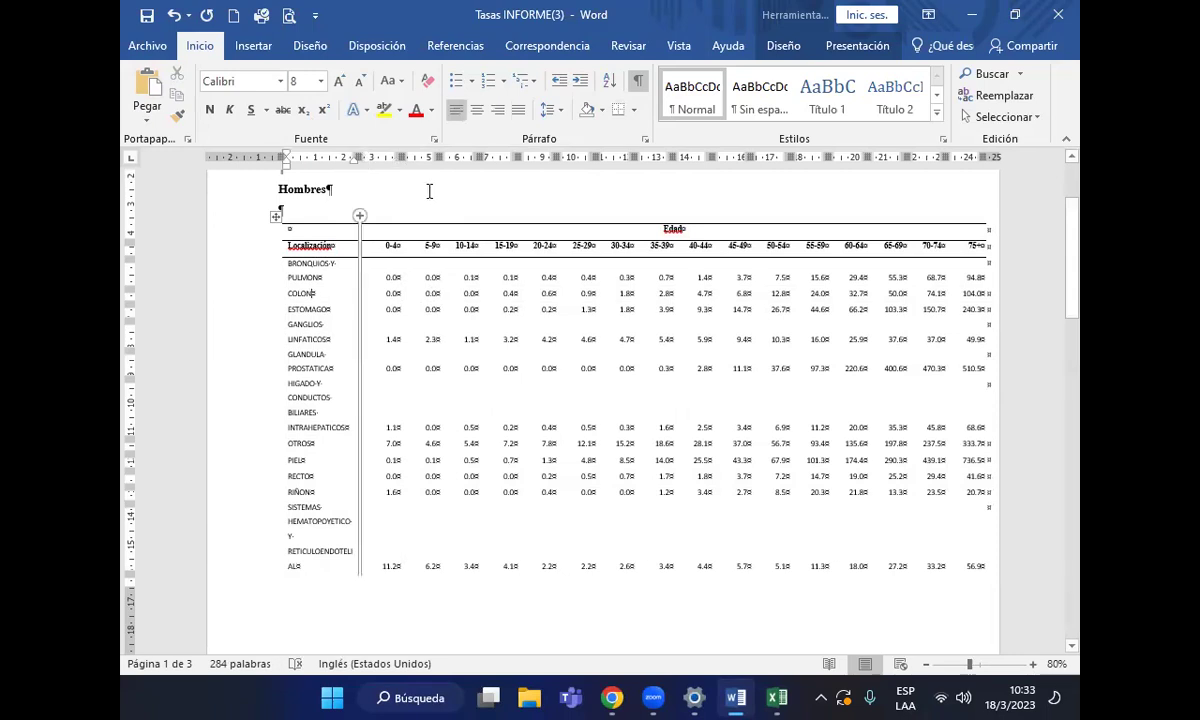
drag(358, 157, 893, 155)
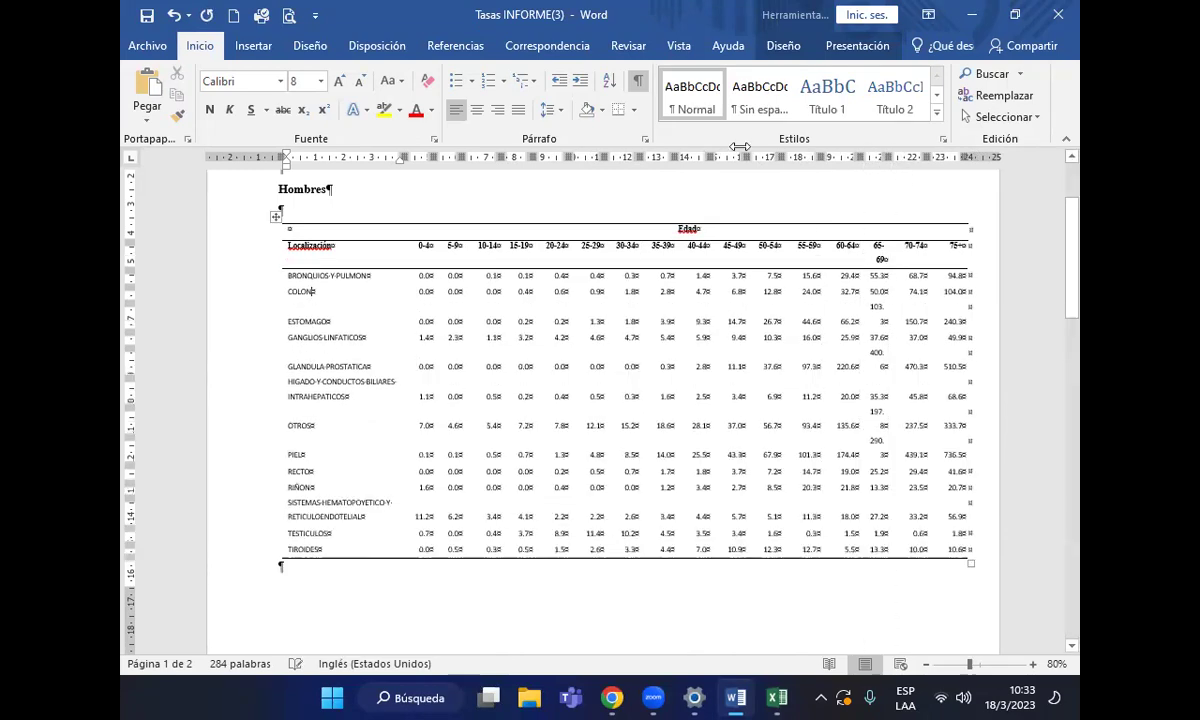
click(176, 16)
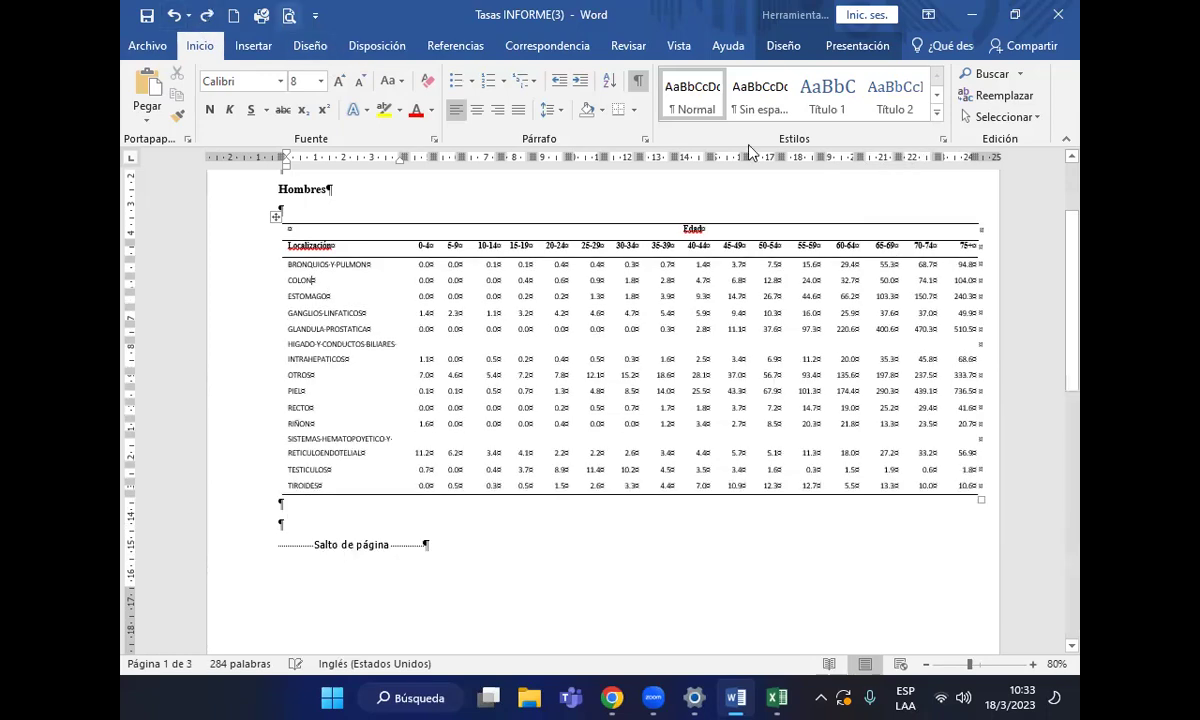
Resize the whole Hombres table to be narrower with slightly taller rows, and save the report
drag(978, 496, 932, 488)
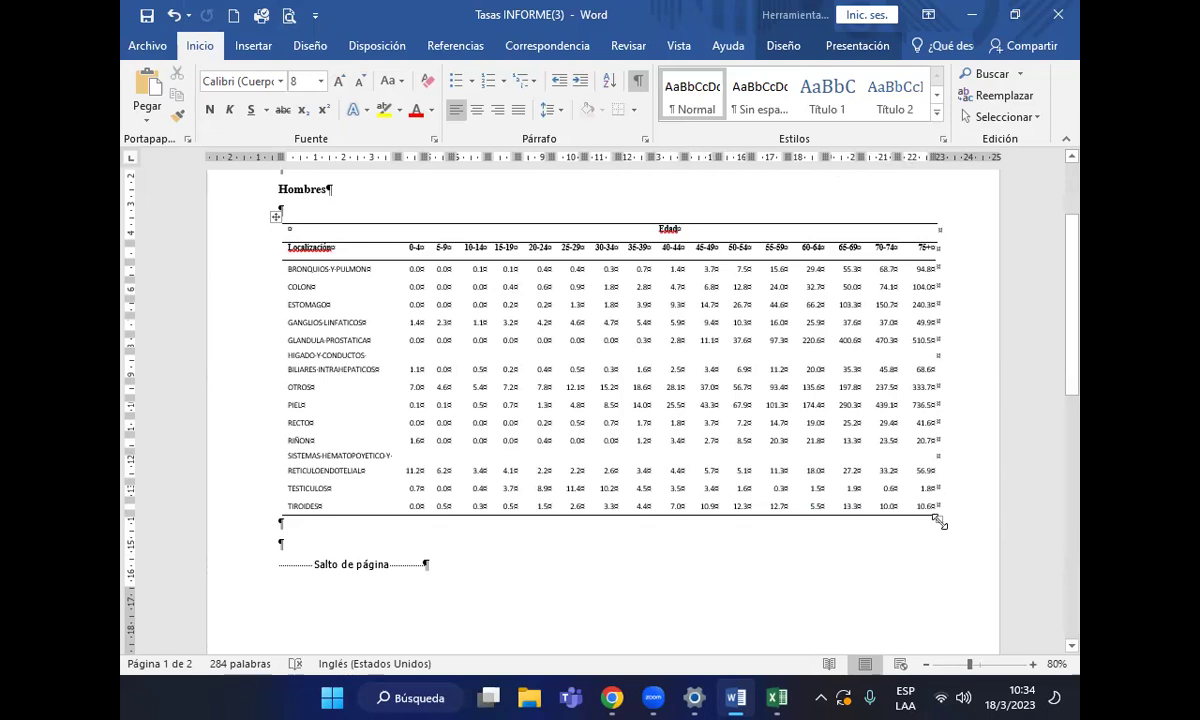
drag(936, 515, 935, 414)
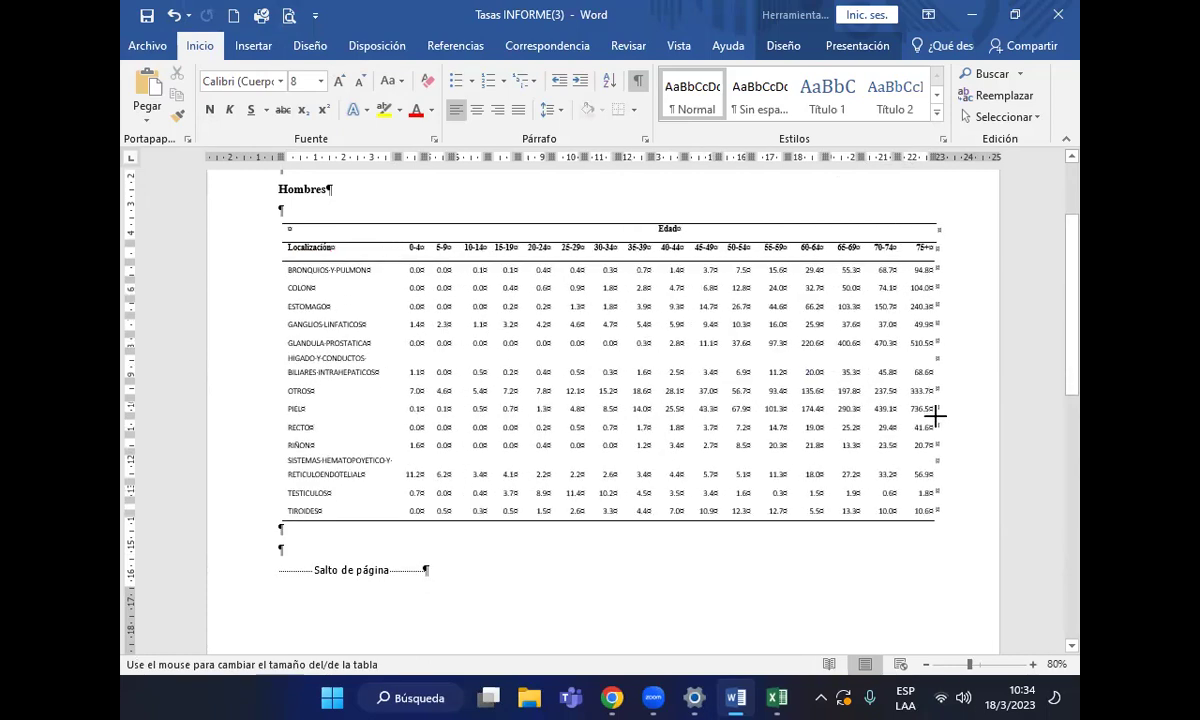
drag(935, 414, 935, 414)
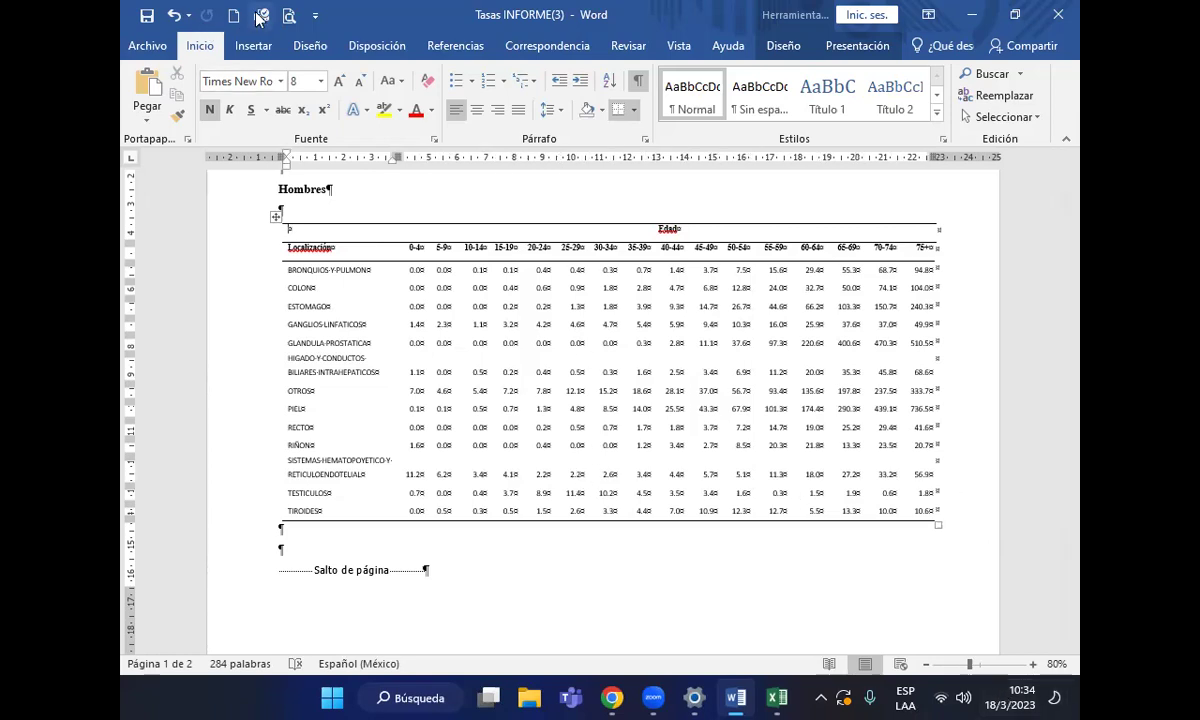
click(146, 15)
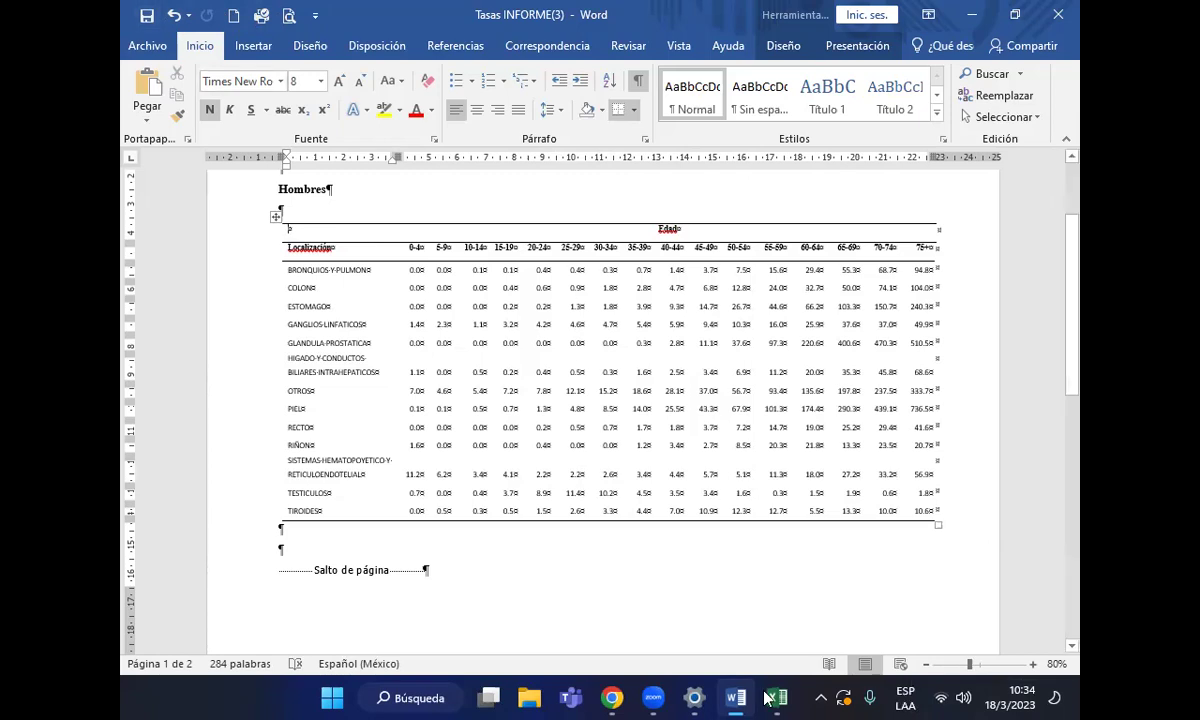
Switch to Chrome, open the Práctica 4 assignment in the Moodle course and check its closing date against the calendar
click(612, 697)
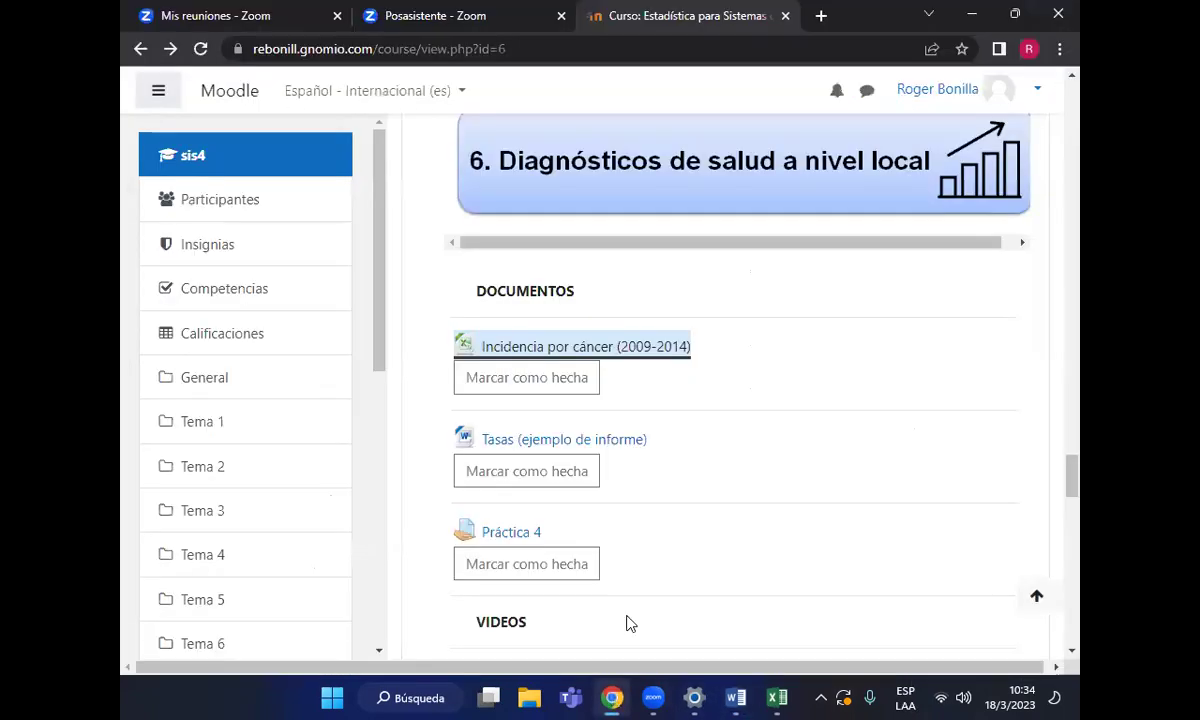
scroll(515, 350, down, 2)
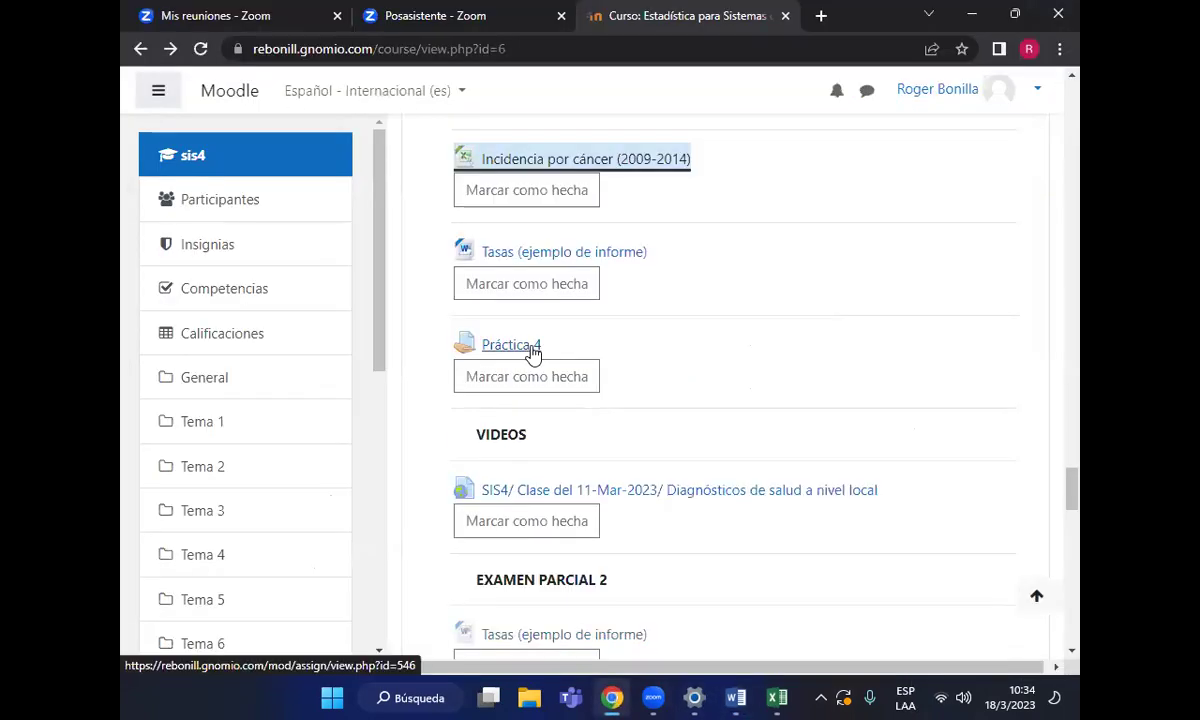
click(530, 348)
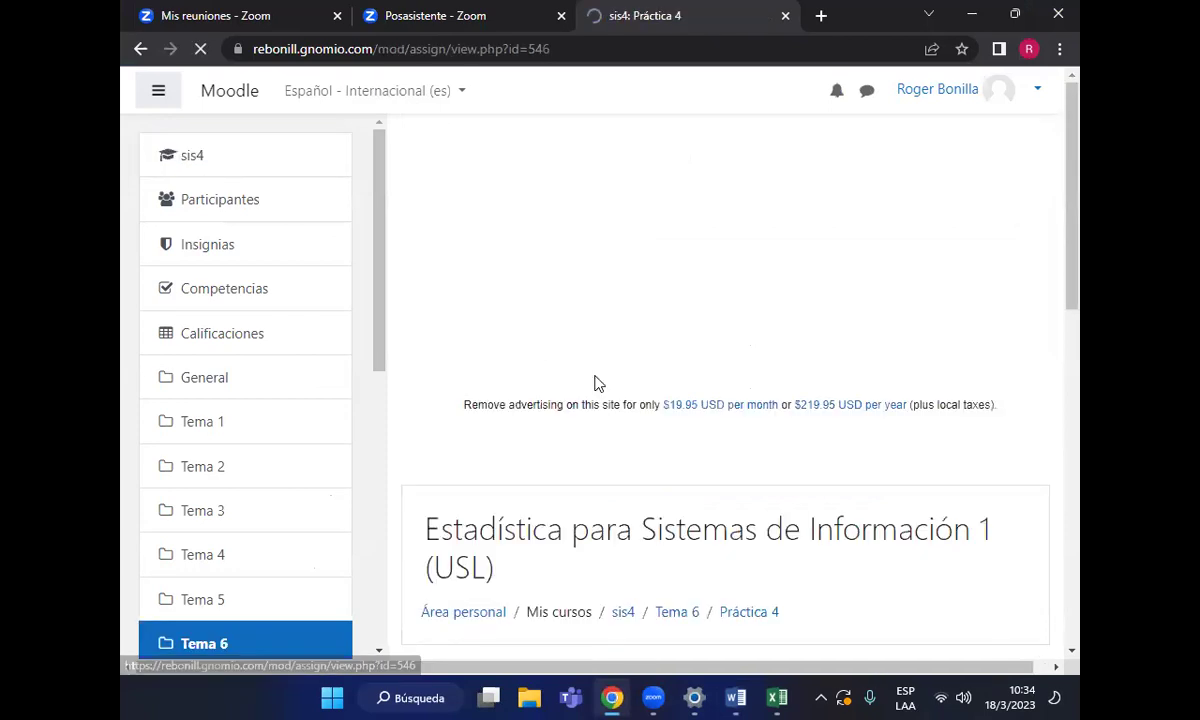
scroll(695, 415, down, 6)
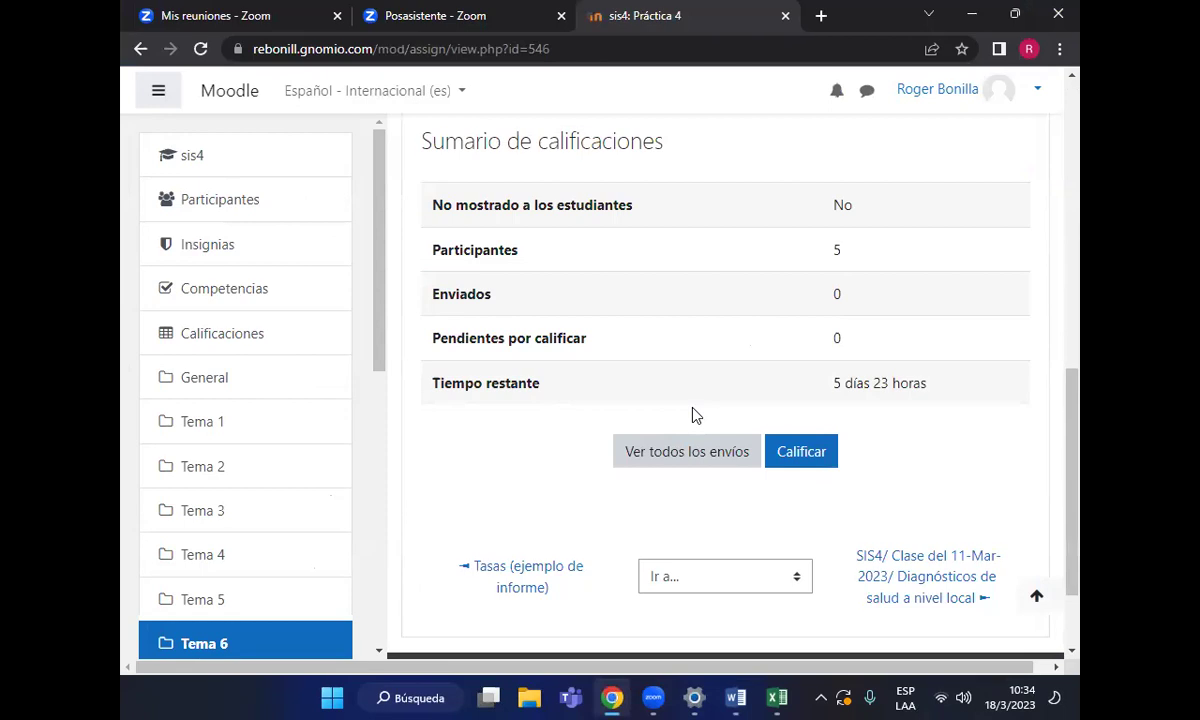
scroll(697, 415, up, 3)
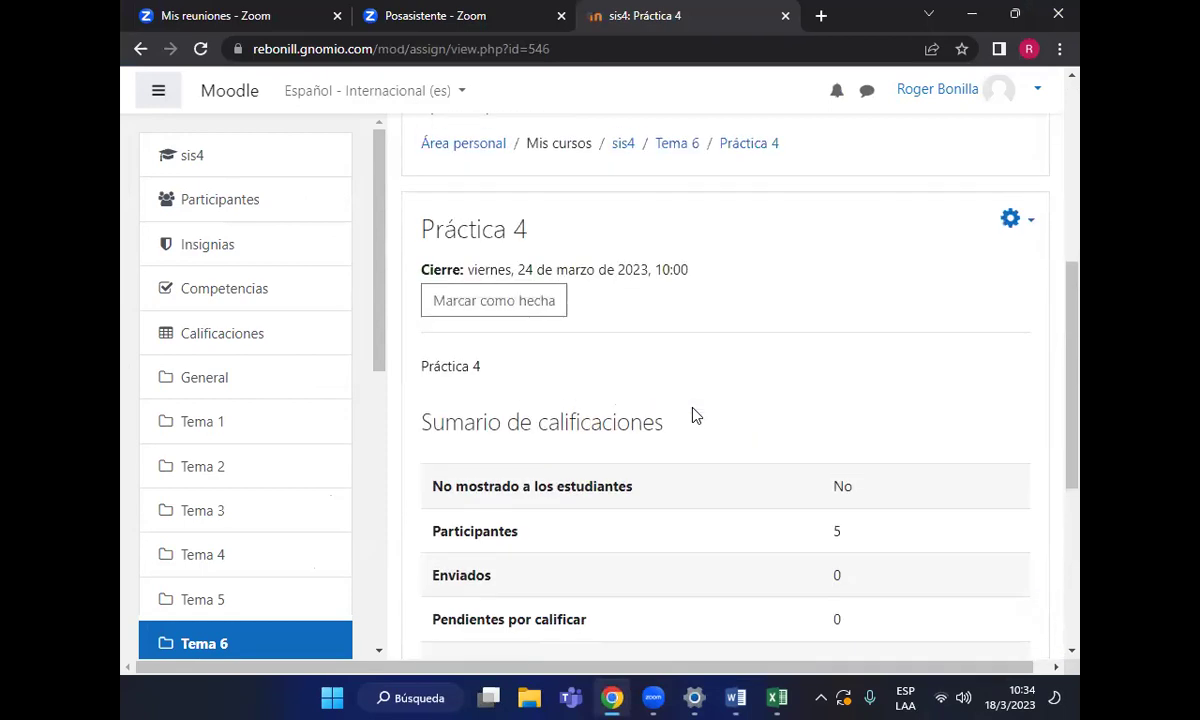
click(1013, 697)
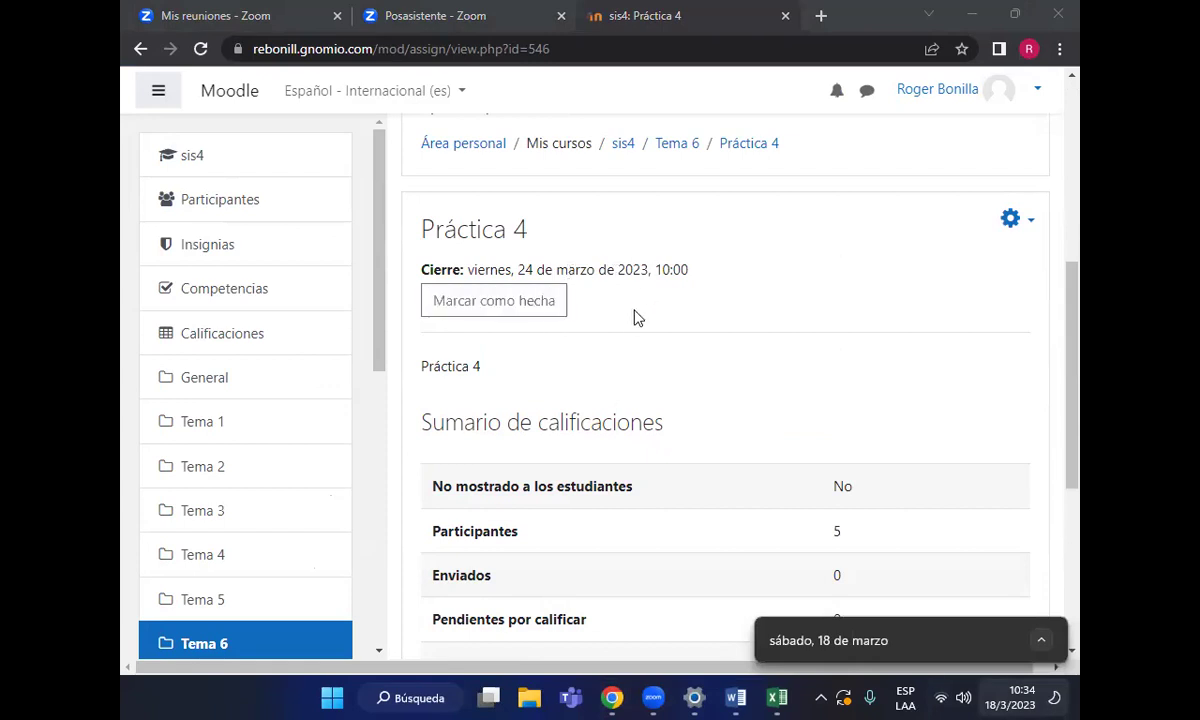
scroll(638, 318, up, 2)
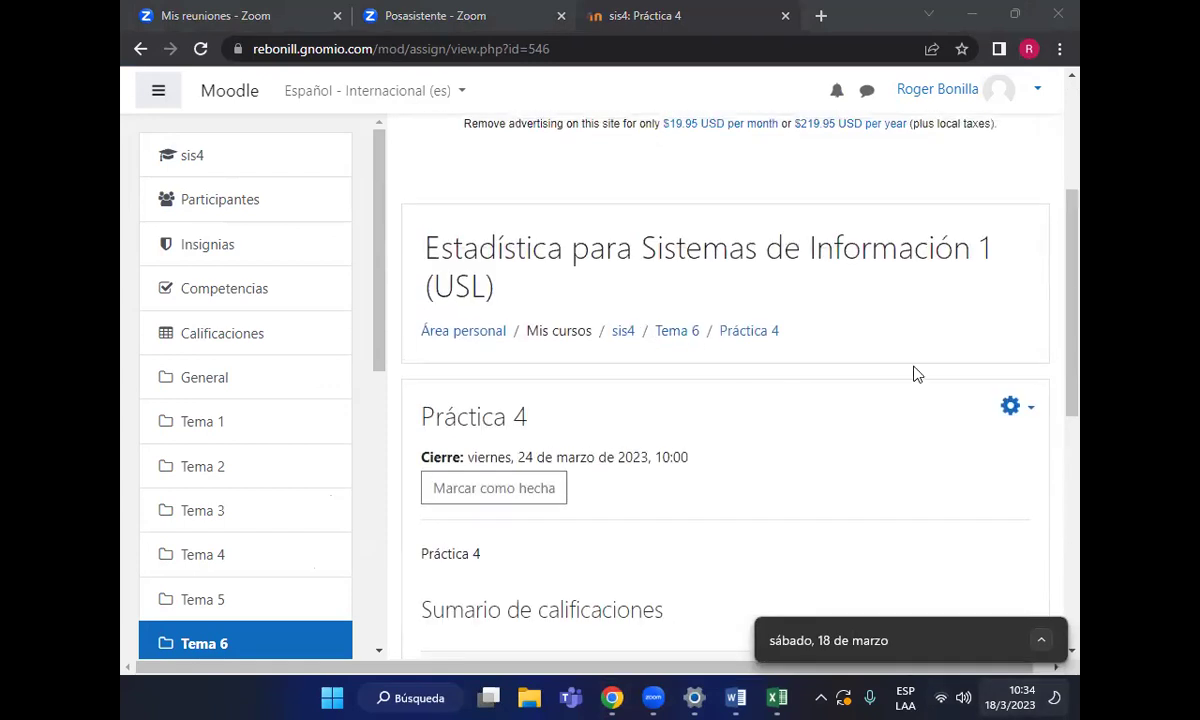
Open the Práctica 4 assignment's settings for editing and set the day of its Fecha de entrega to 25
click(1022, 412)
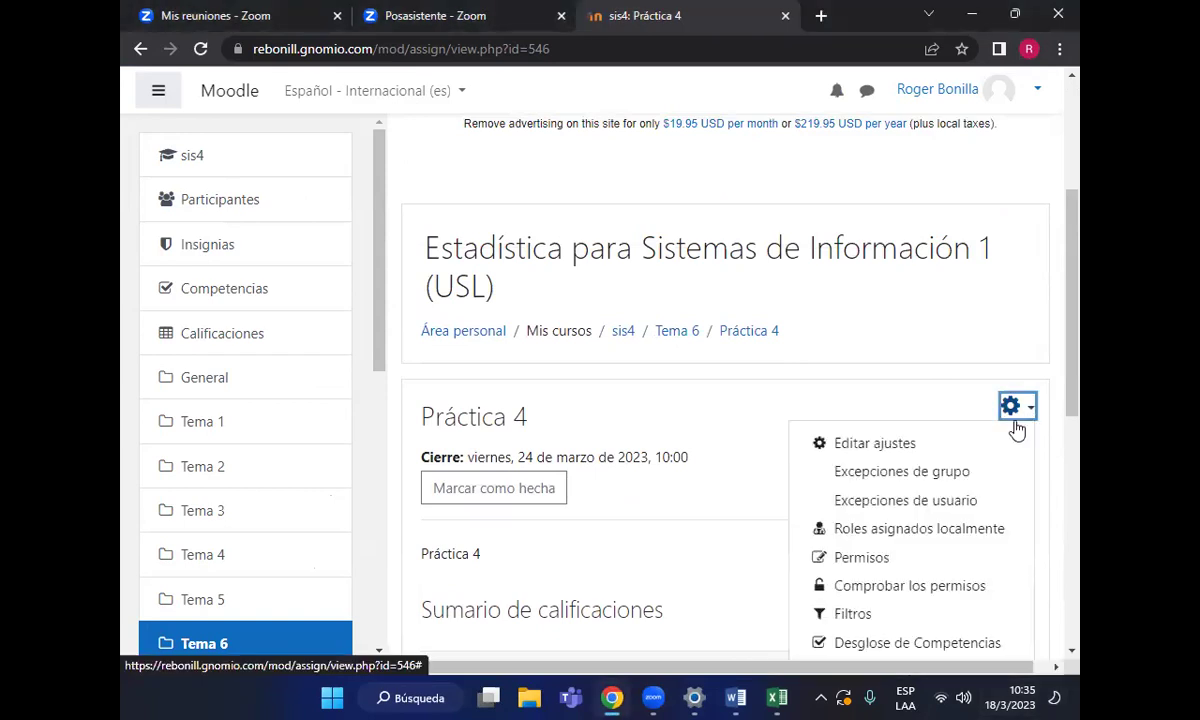
click(972, 445)
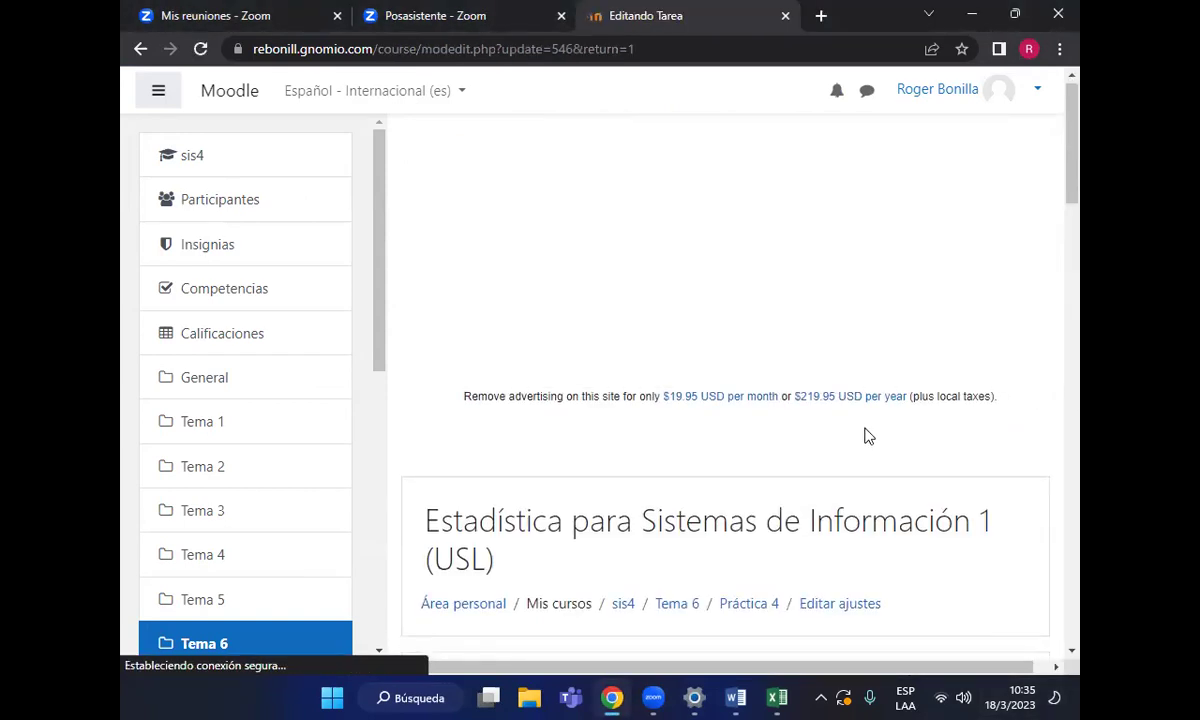
scroll(876, 399, down, 2)
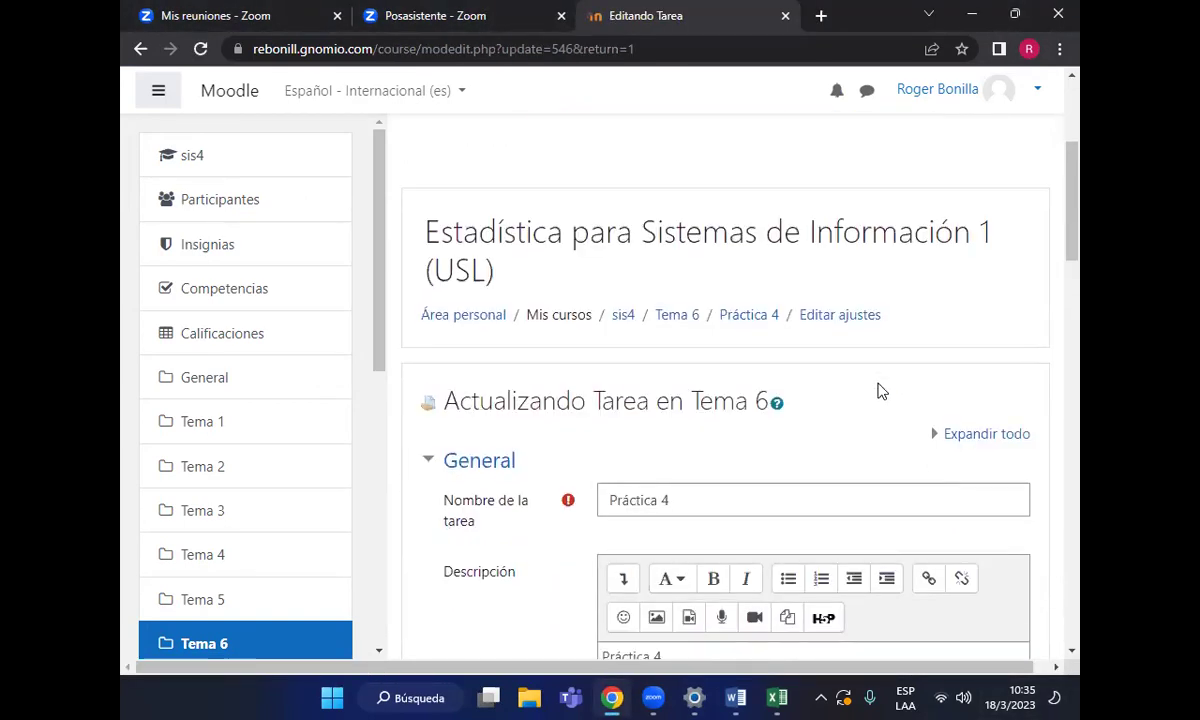
scroll(878, 390, down, 9)
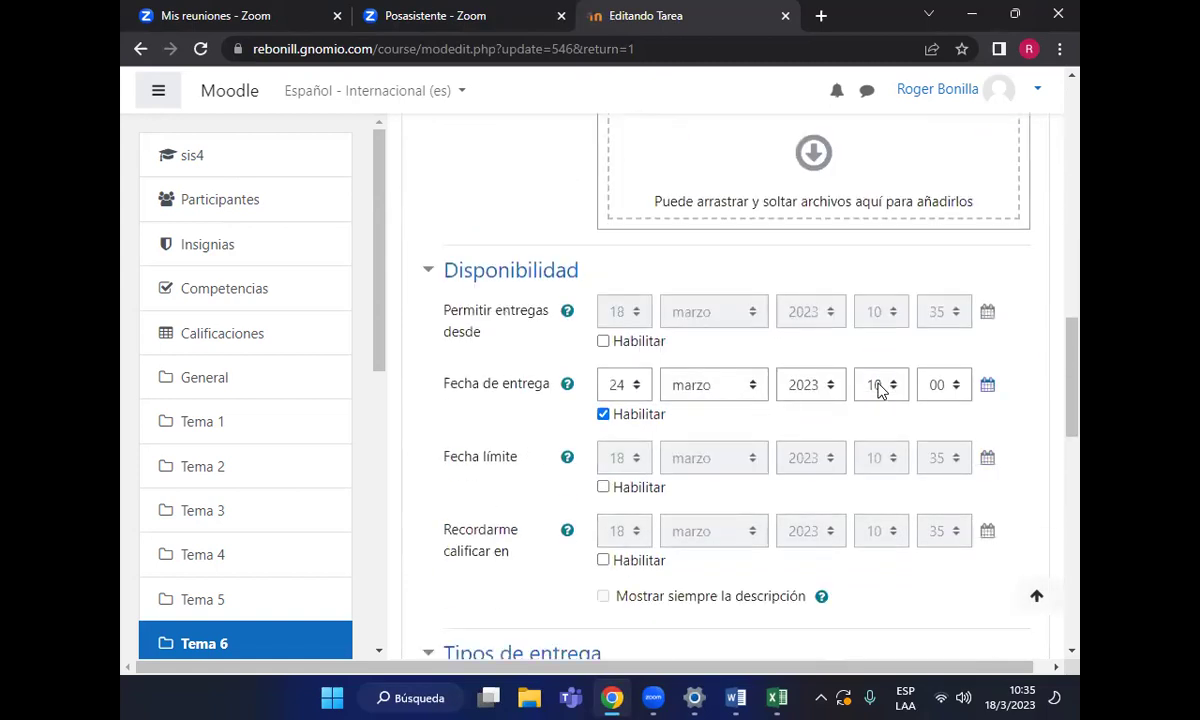
scroll(878, 390, down, 1)
click(612, 245)
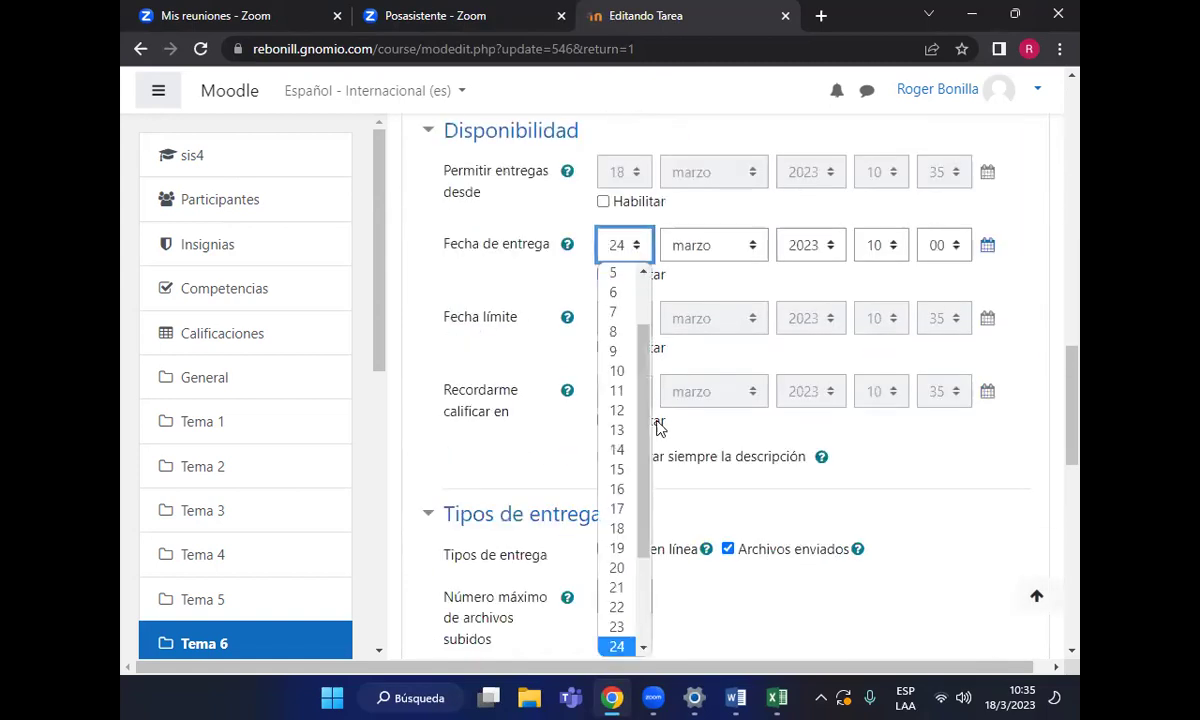
scroll(607, 438, down, 2)
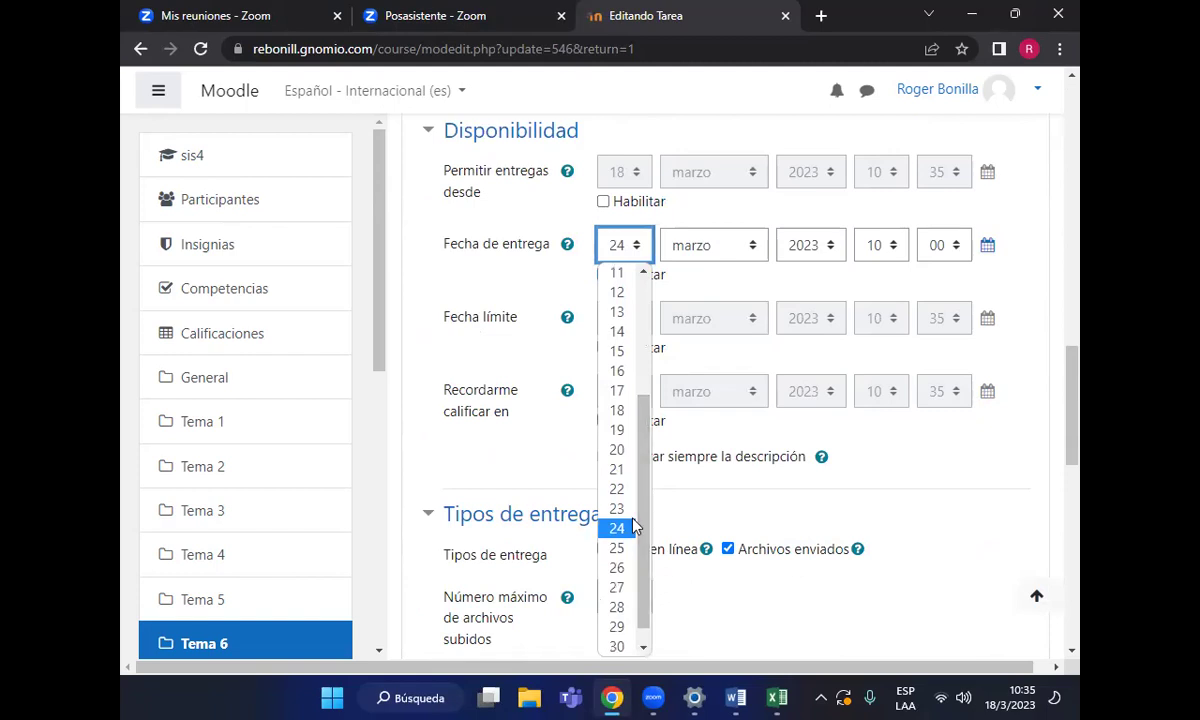
click(633, 547)
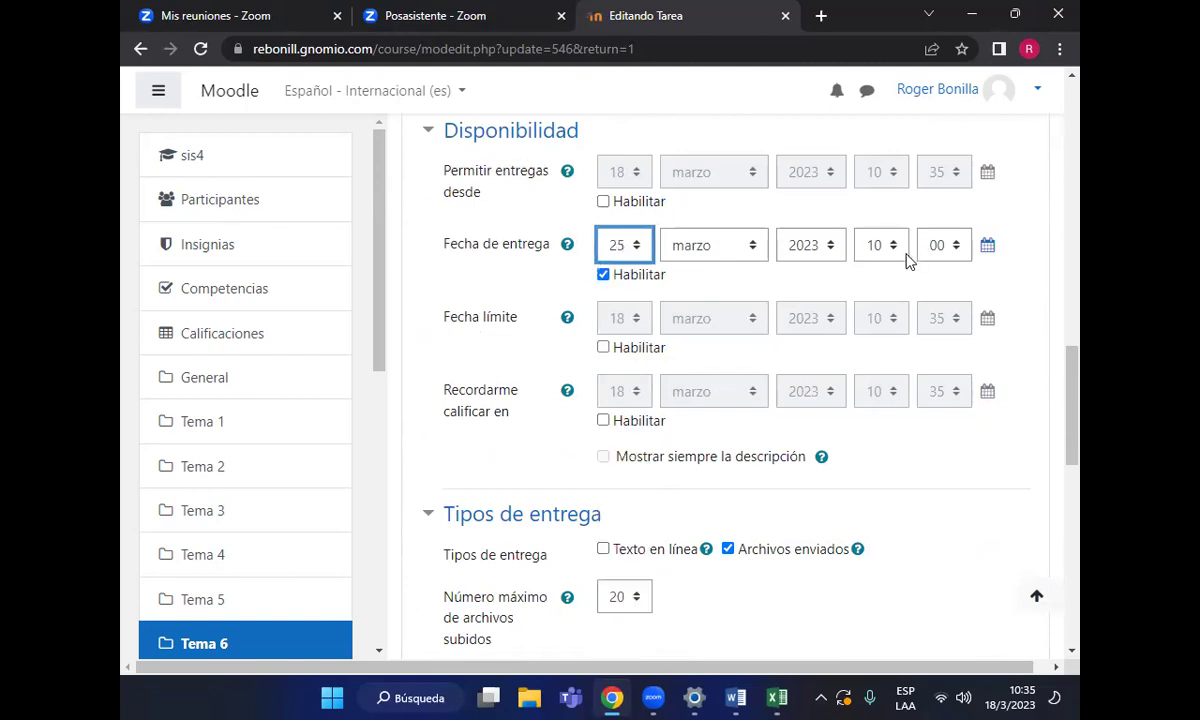
Save the Práctica 4 assignment settings, display the assignment and check its closing date
scroll(910, 320, down, 10)
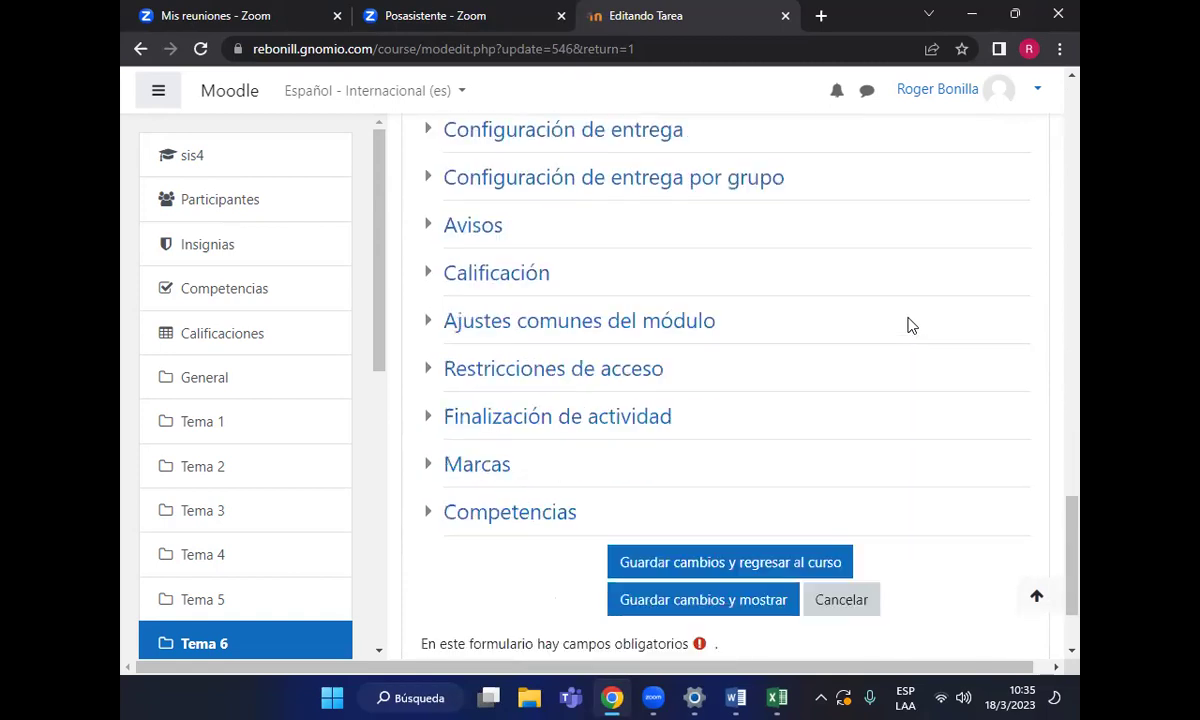
scroll(910, 325, down, 1)
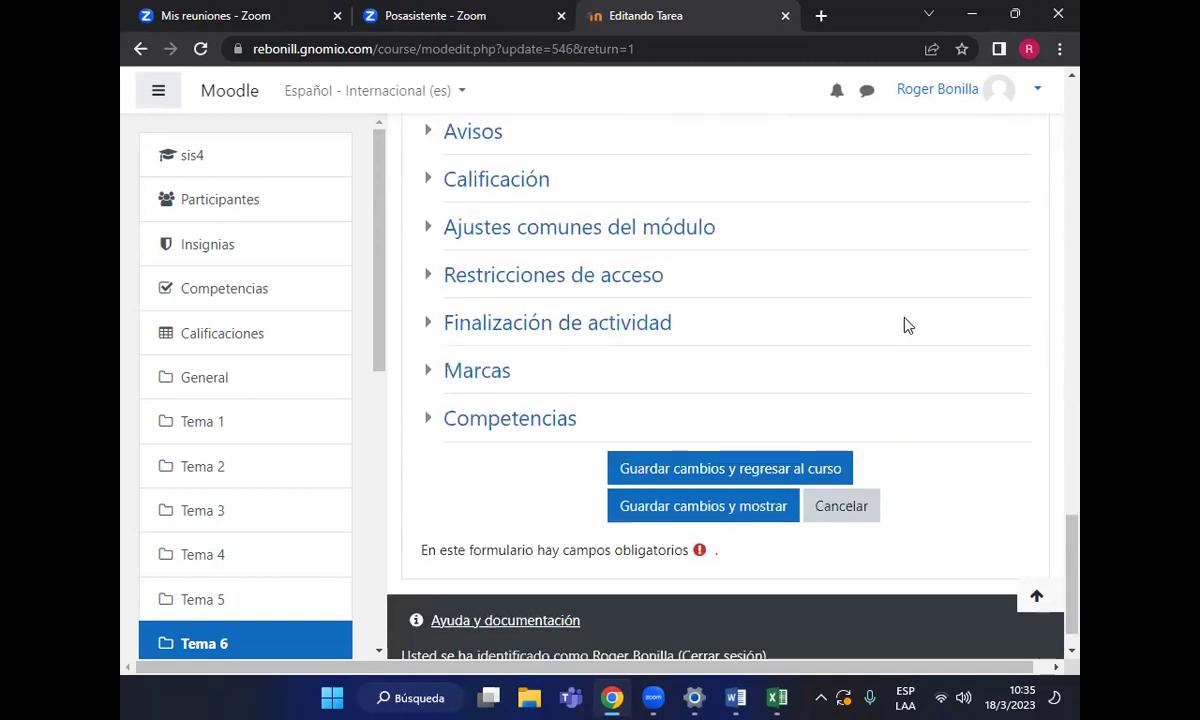
click(742, 510)
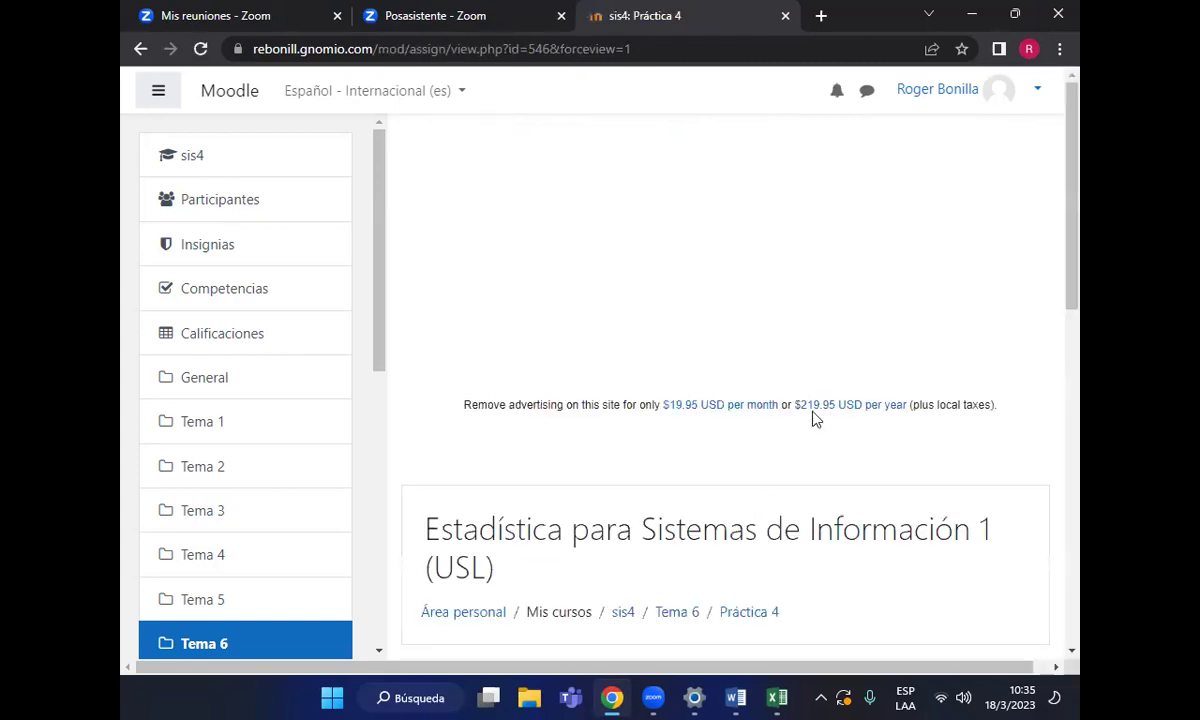
scroll(815, 420, down, 2)
scroll(815, 420, down, 1)
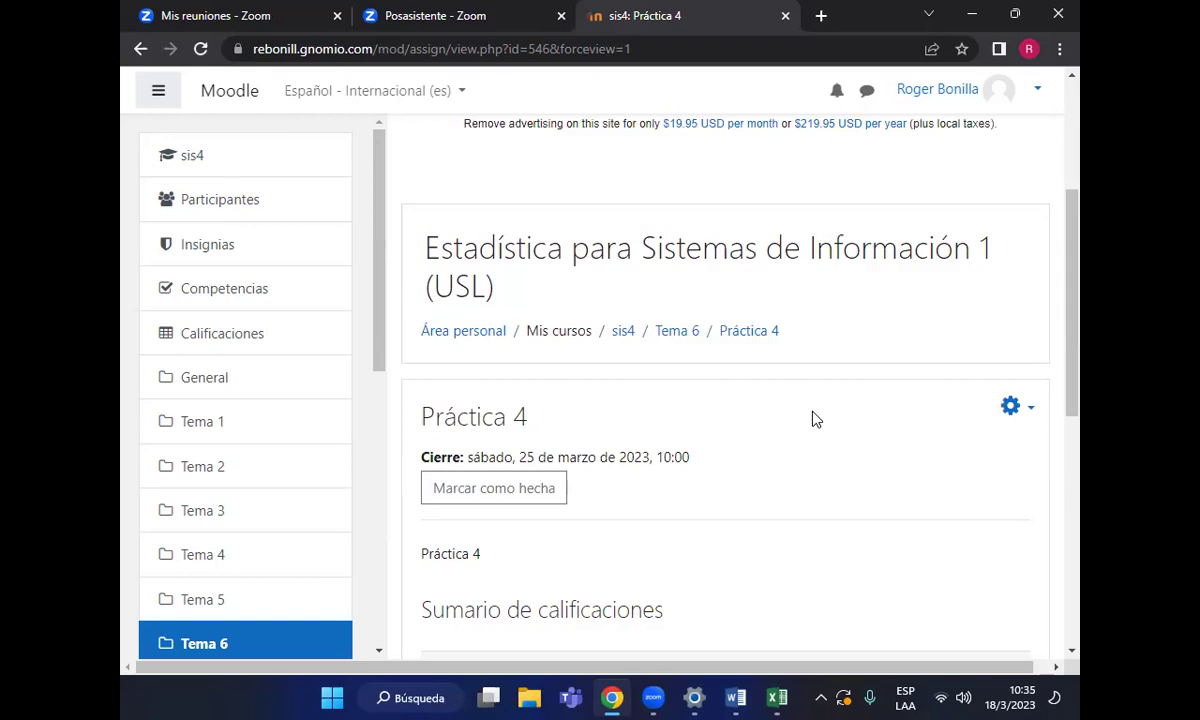
Switch to Excel and filter the pivot table's SEXO field to both FEMENINO entries, excluding both MASCULINO entries
click(729, 697)
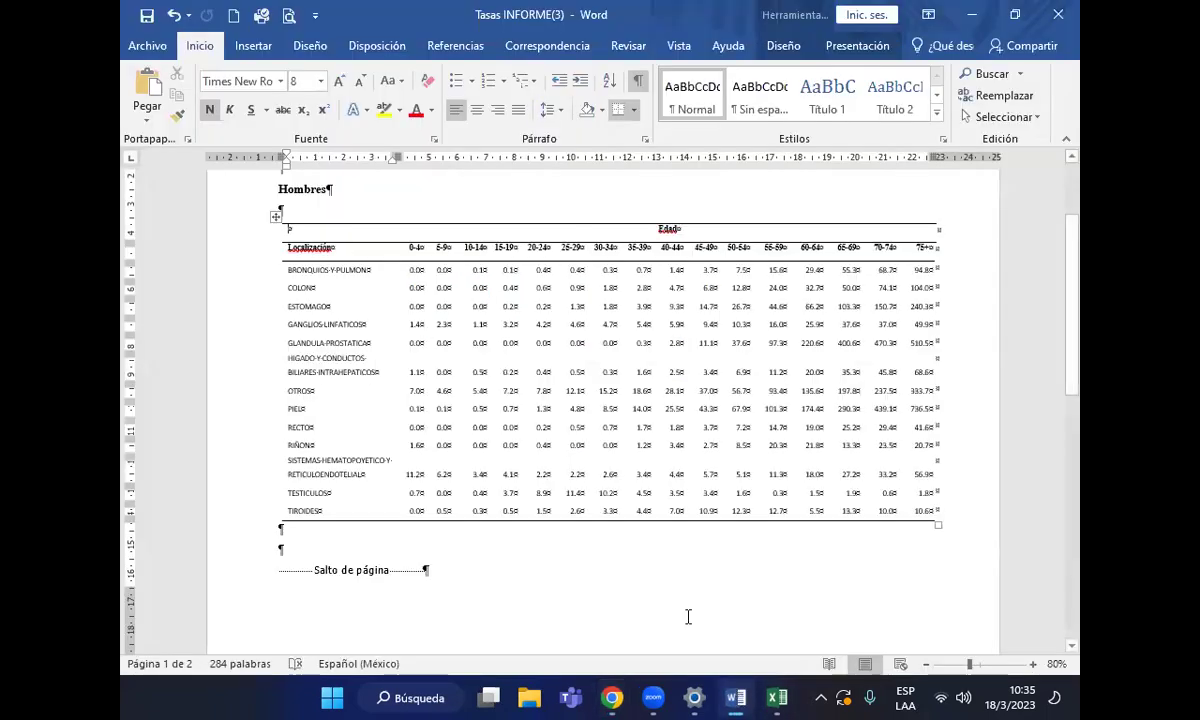
click(777, 697)
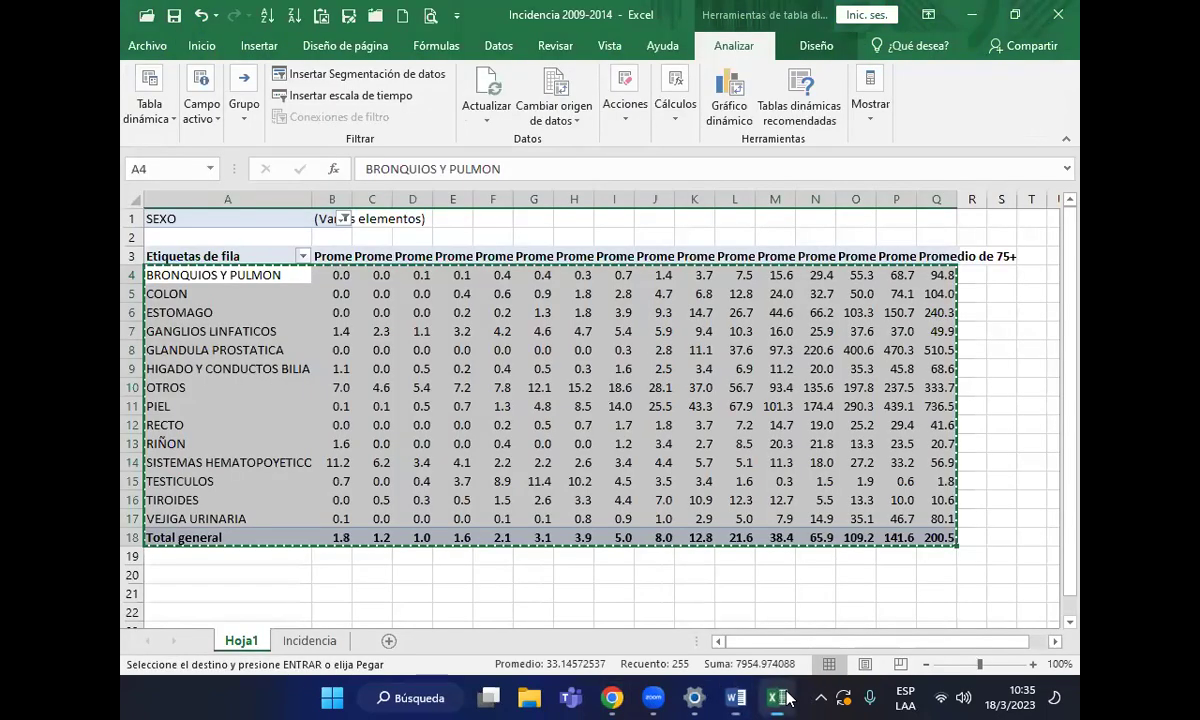
click(498, 222)
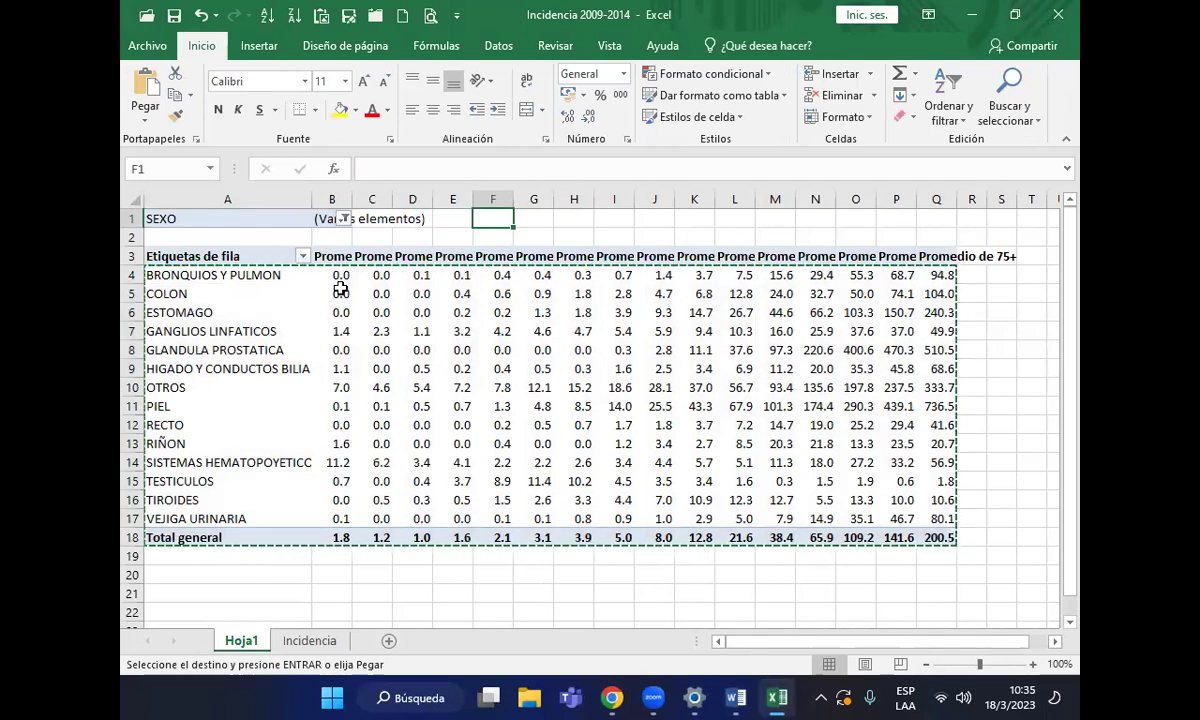
click(344, 219)
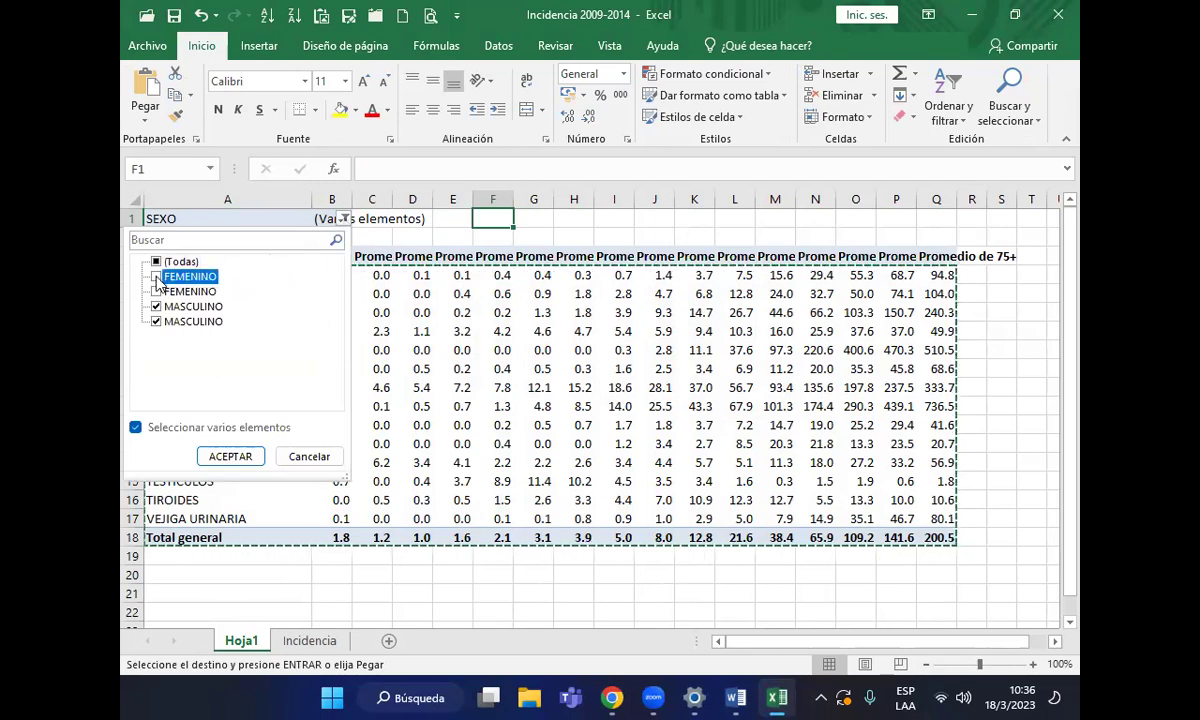
click(157, 307)
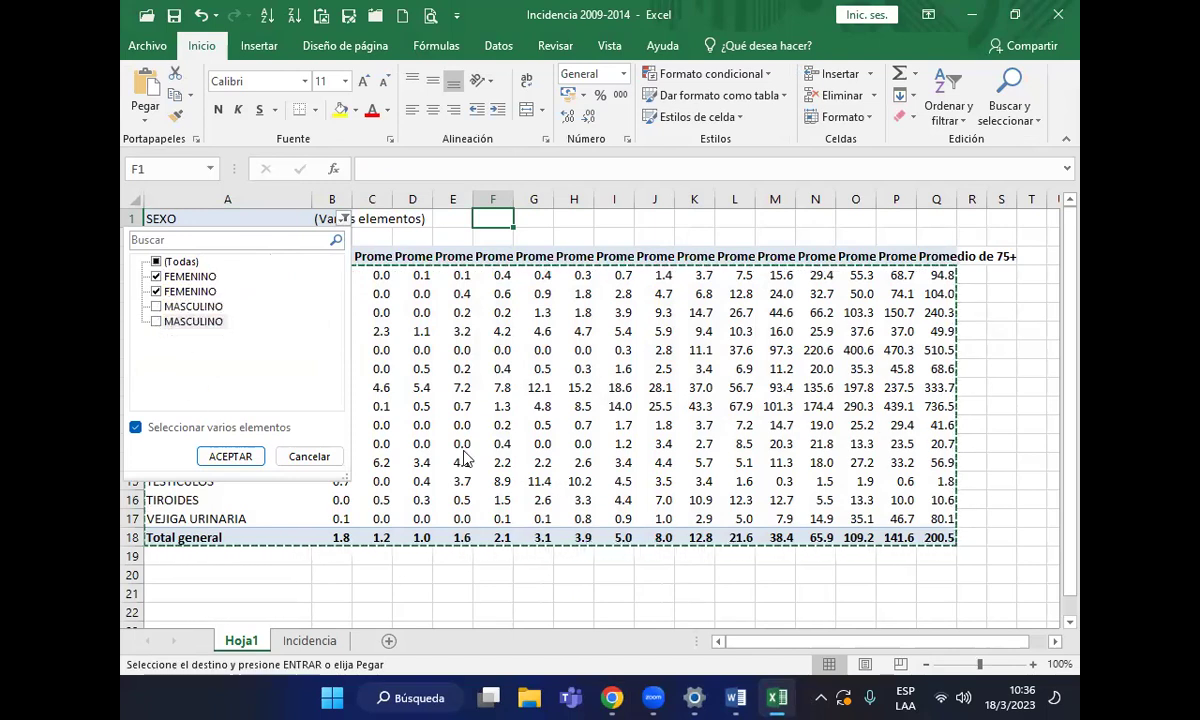
click(228, 456)
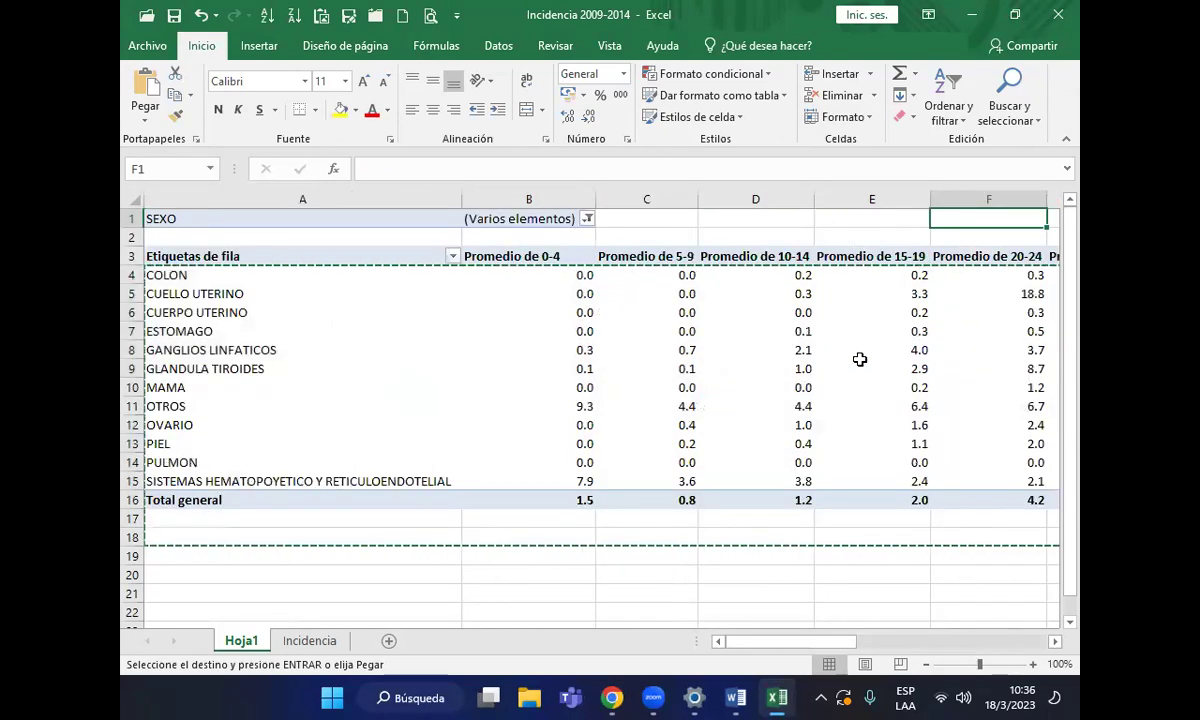
Narrow columns B through Q to a uniform width and reduce column A so the whole pivot table fits in view
click(742, 441)
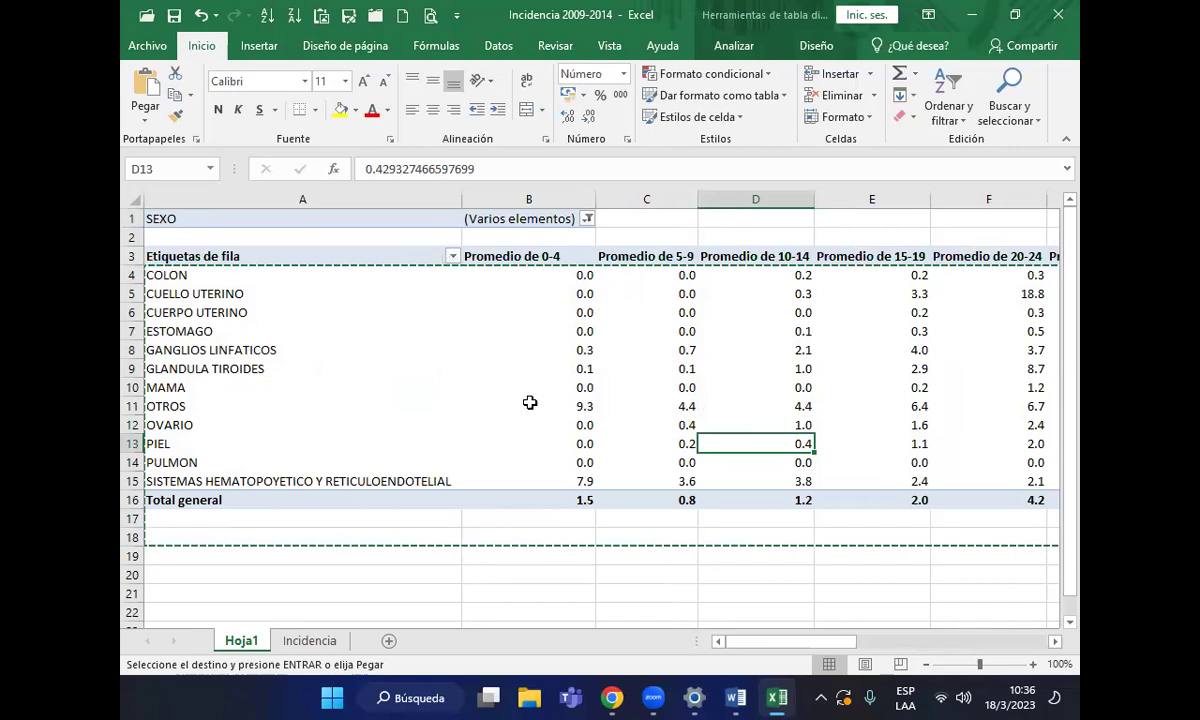
drag(530, 197, 943, 270)
drag(842, 203, 779, 212)
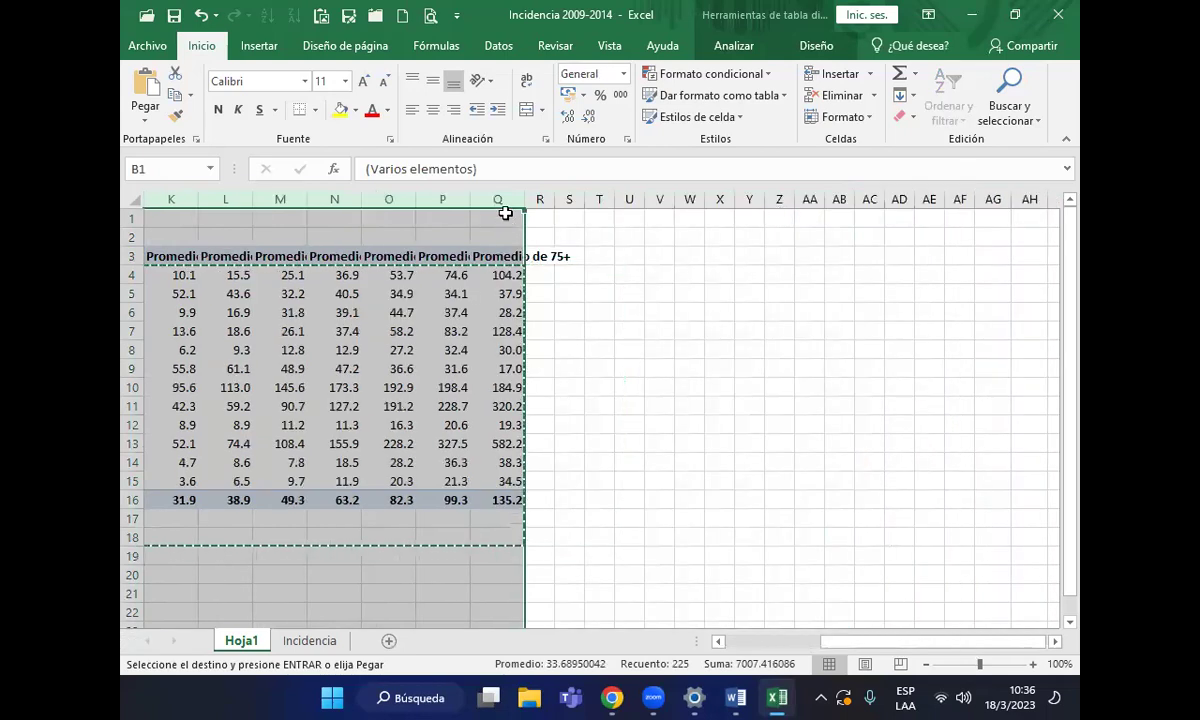
drag(518, 199, 498, 199)
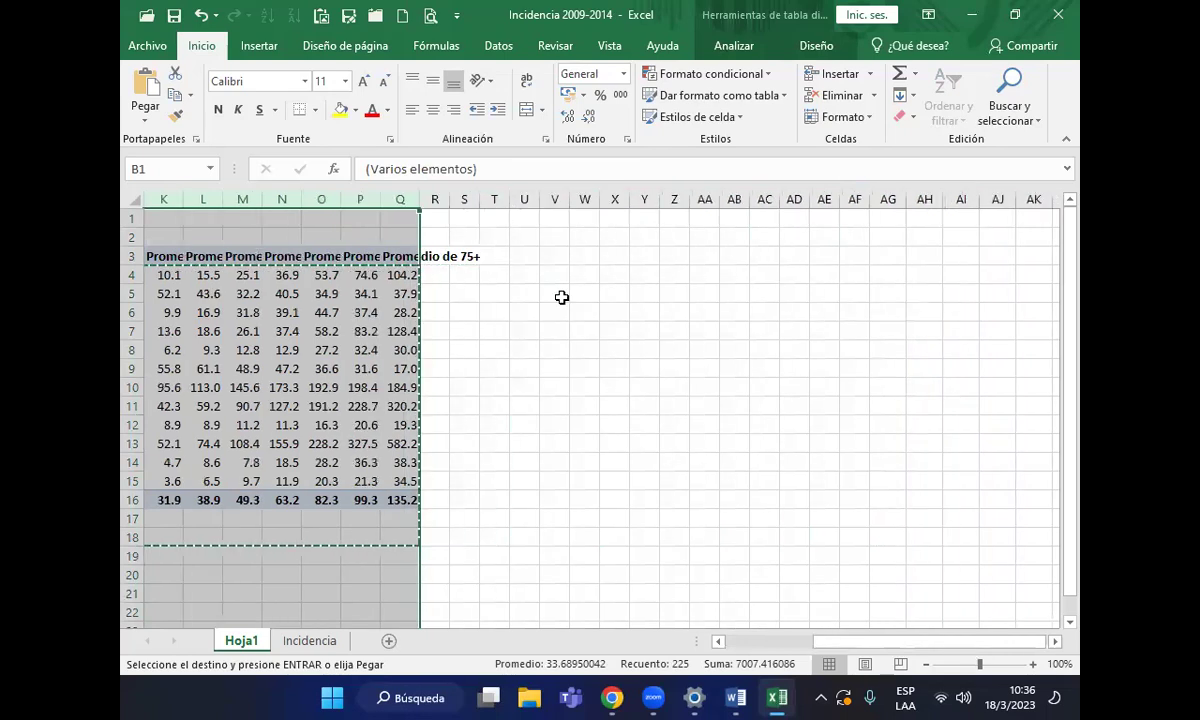
drag(846, 645, 752, 645)
click(345, 331)
drag(458, 203, 362, 203)
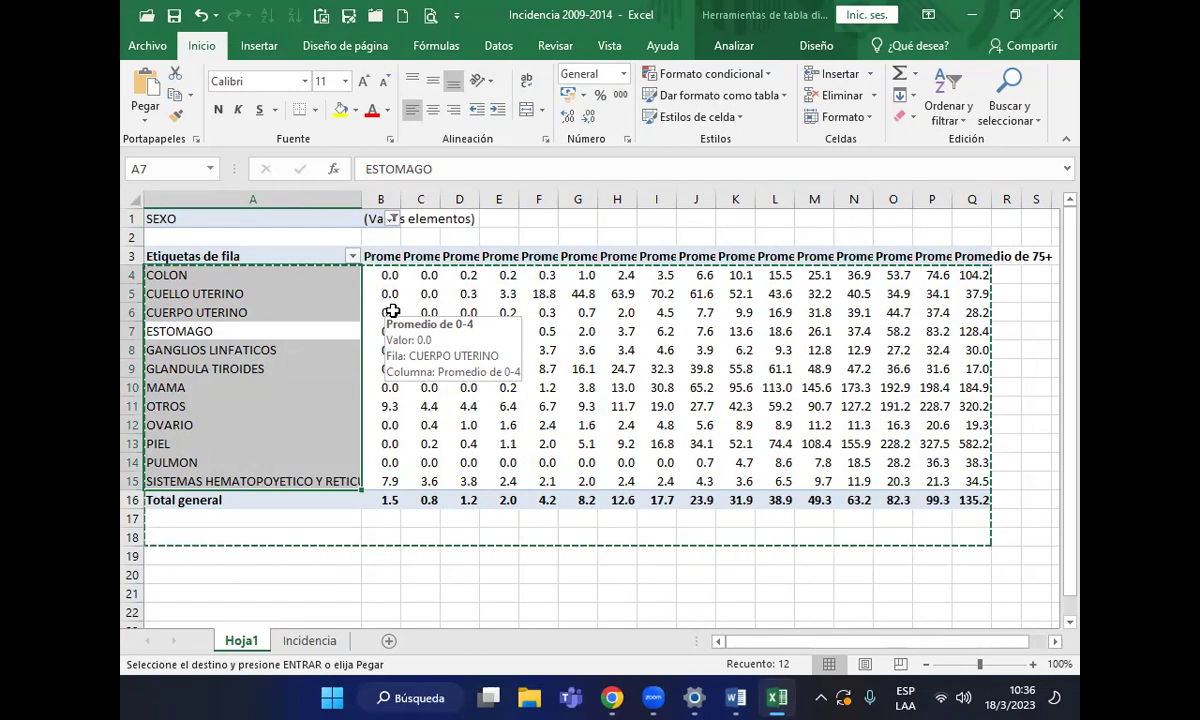
mouse_move(652, 695)
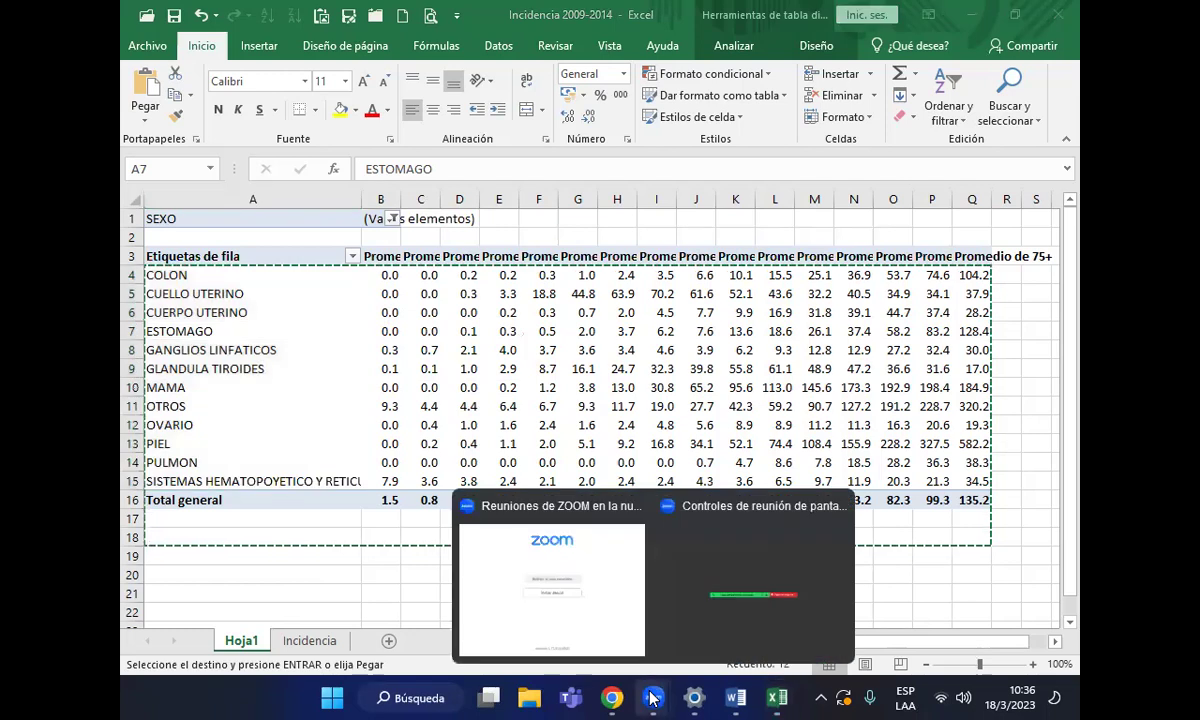
click(703, 624)
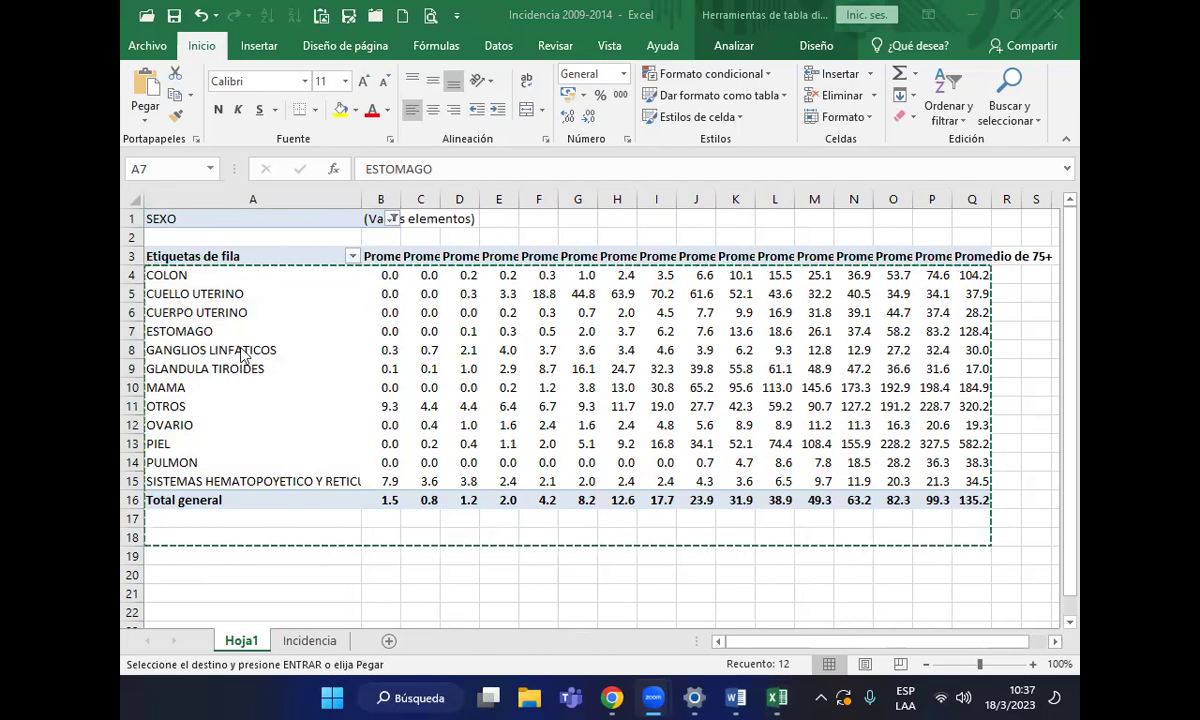
click(352, 348)
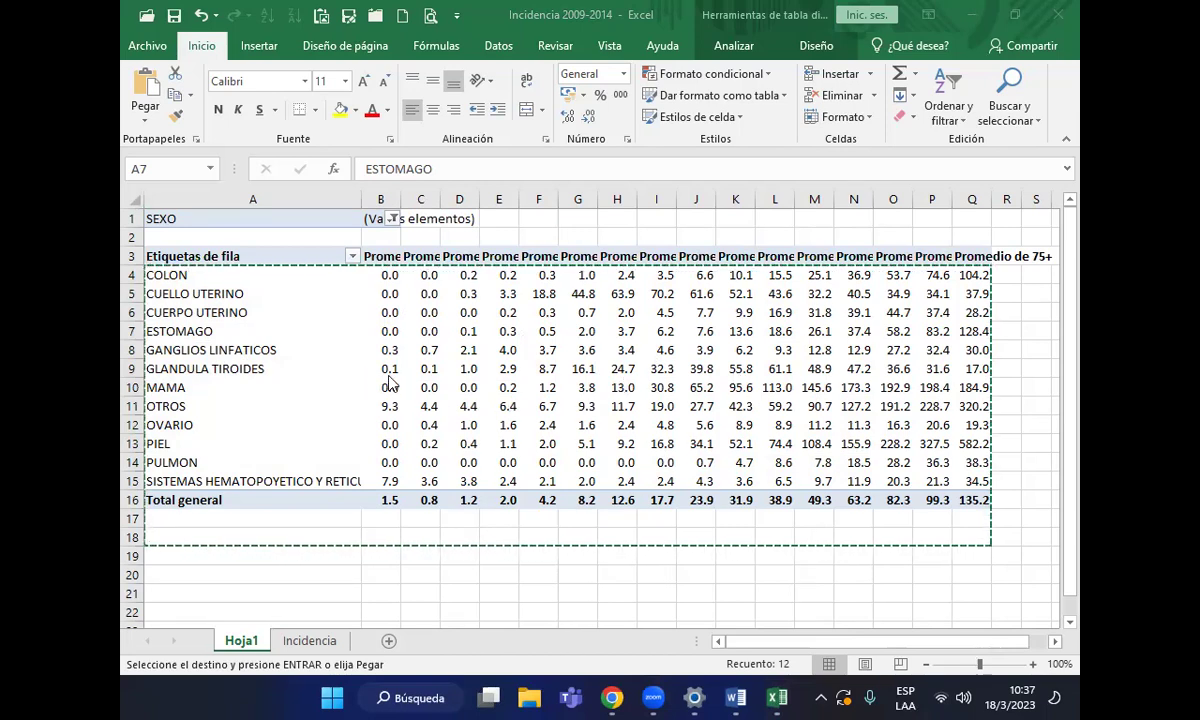
click(352, 350)
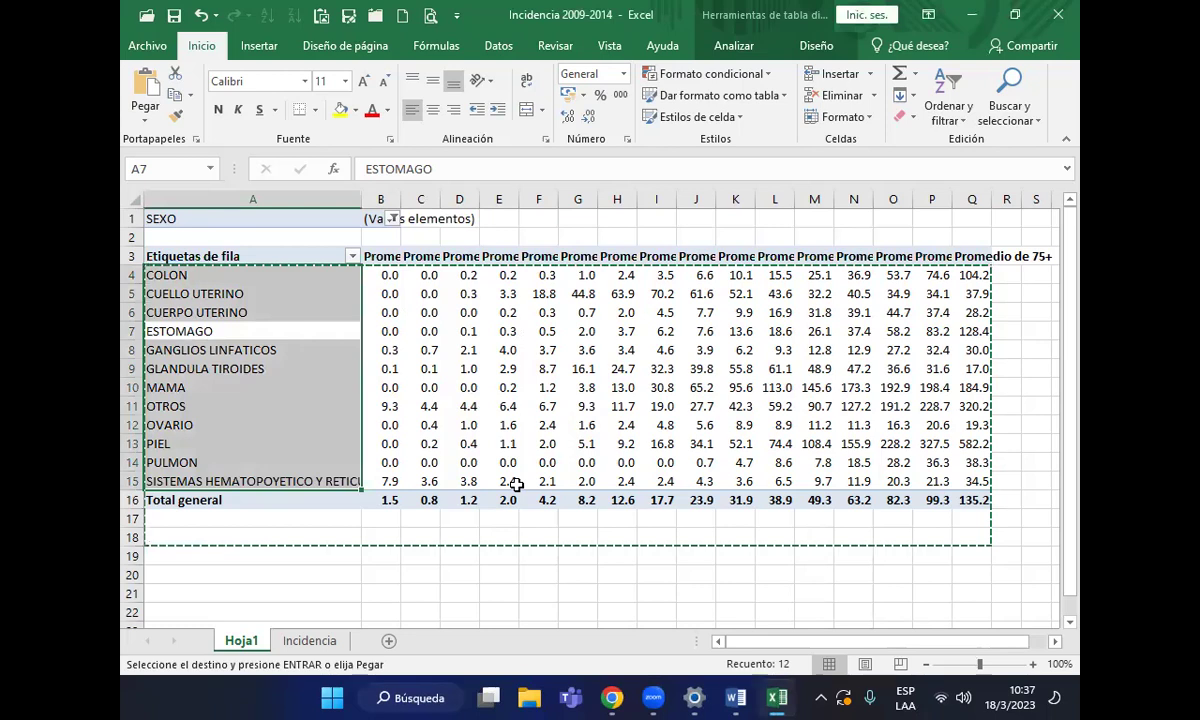
mouse_move(741, 437)
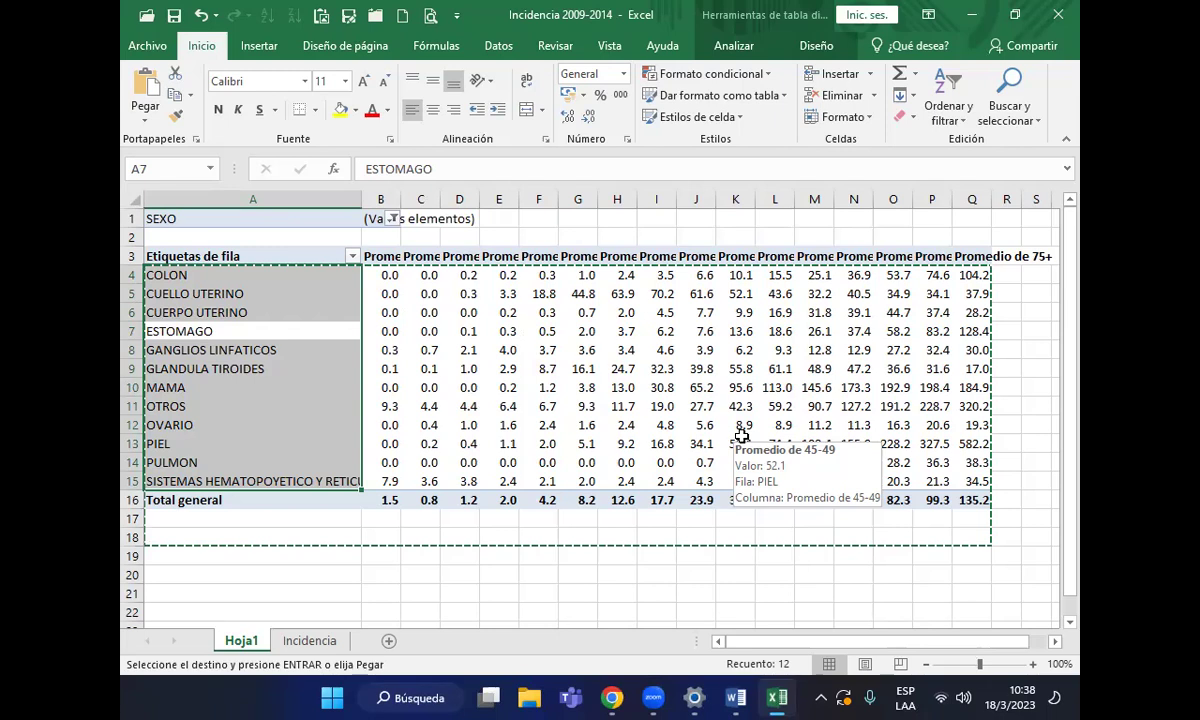
Cancel the pending copy of the pivot table range and look over the women's average rates by cancer site
click(388, 369)
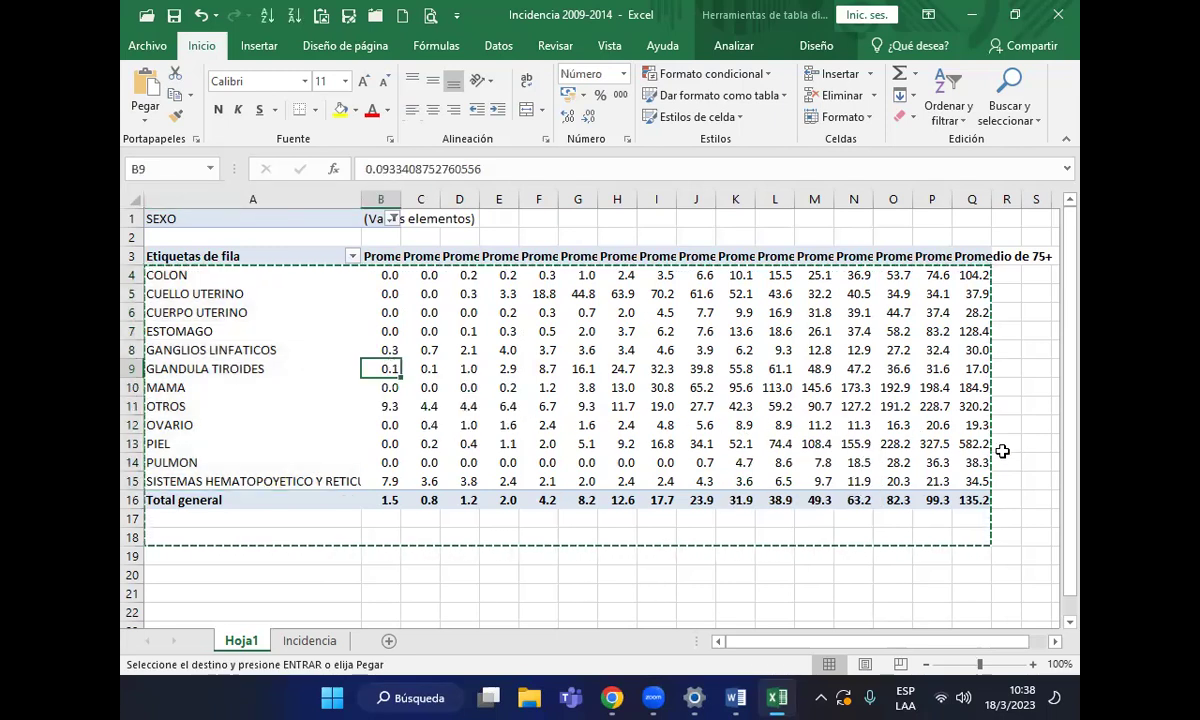
key(Escape)
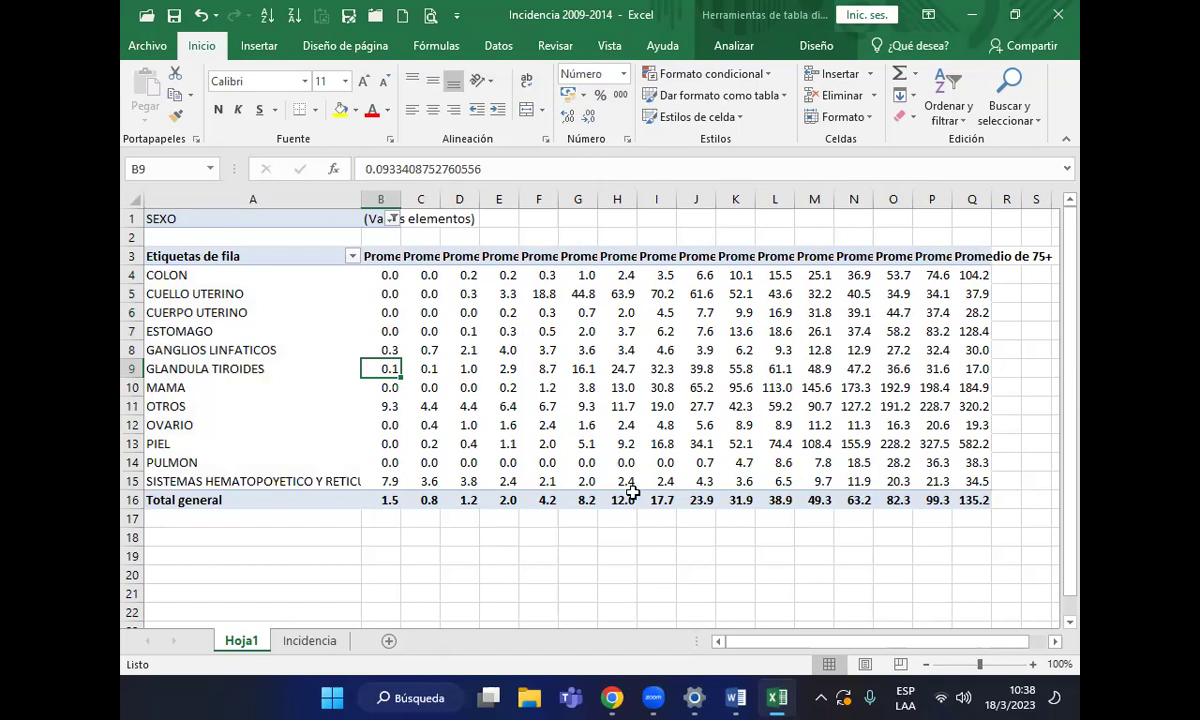
mouse_move(668, 497)
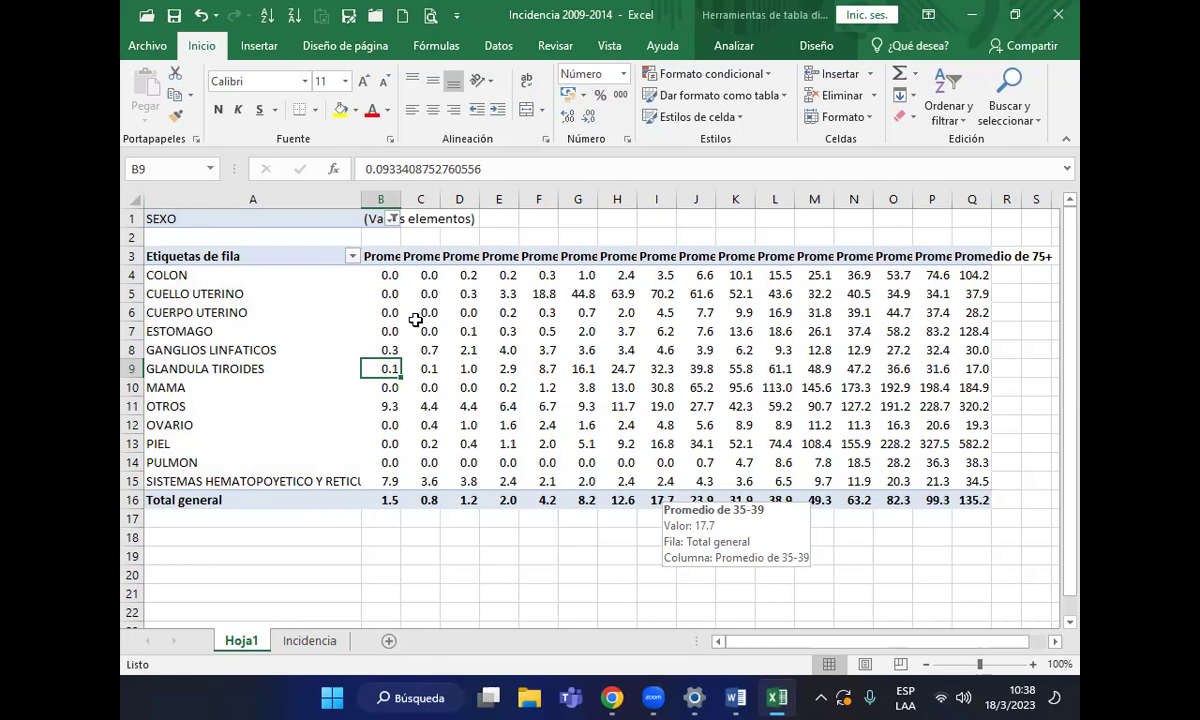
mouse_move(387, 283)
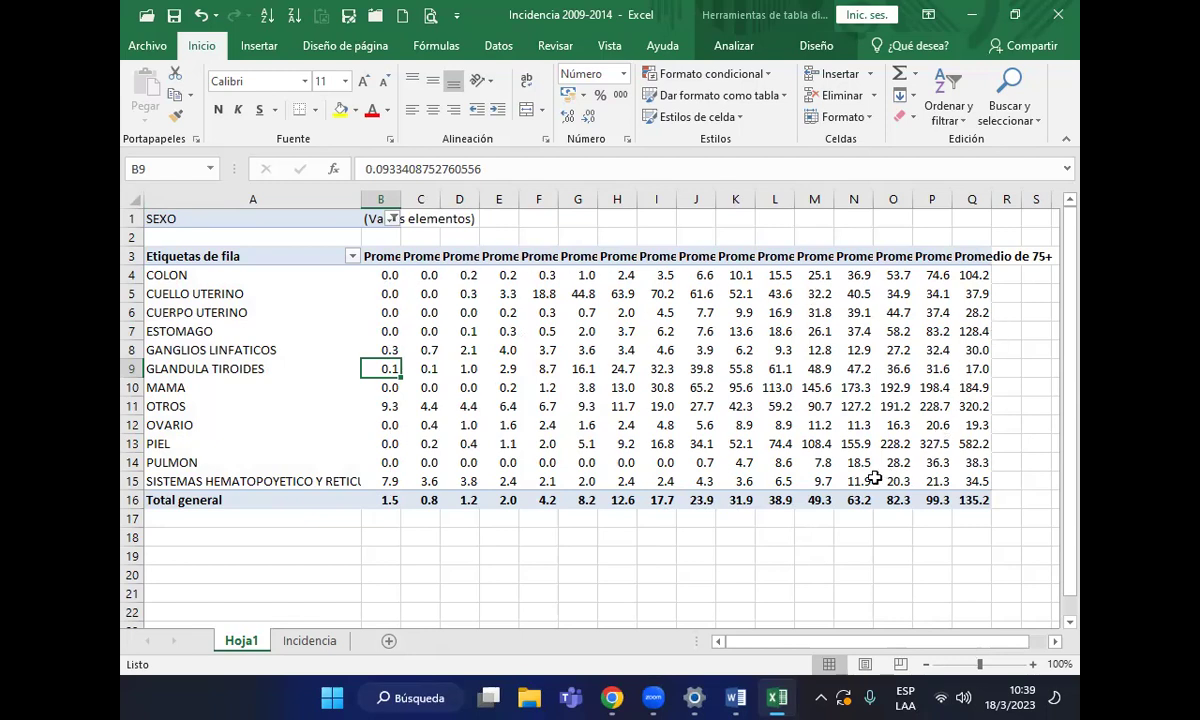
mouse_move(843, 482)
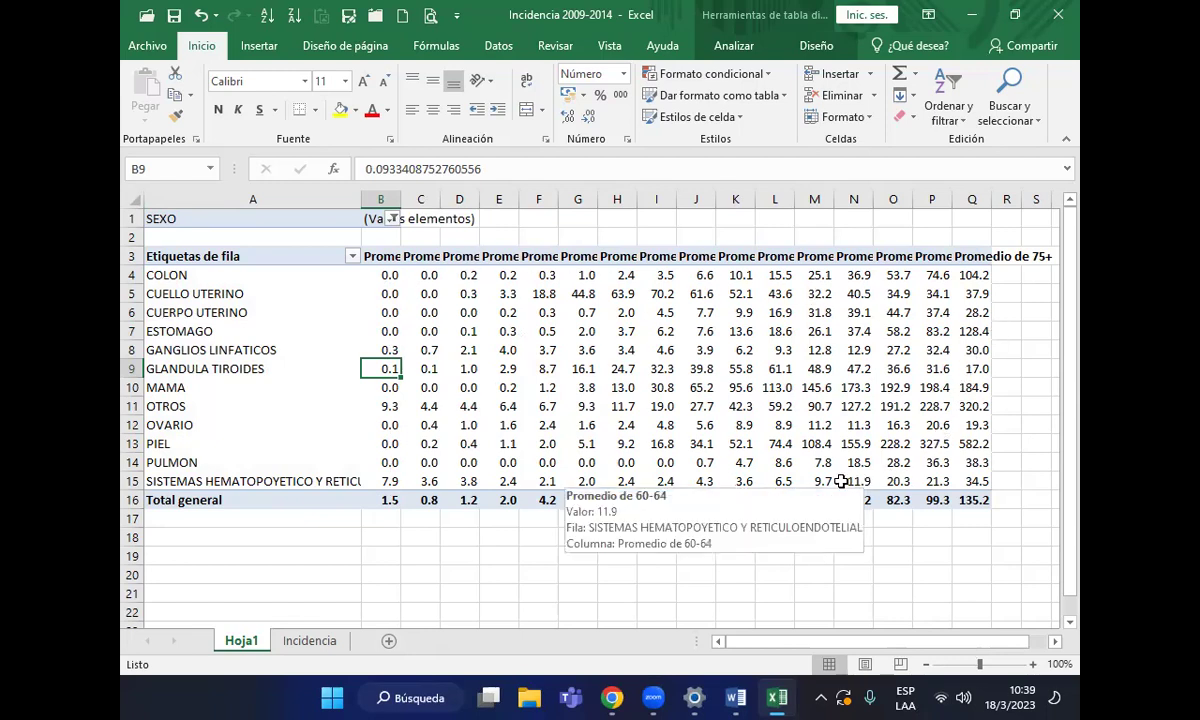
click(387, 406)
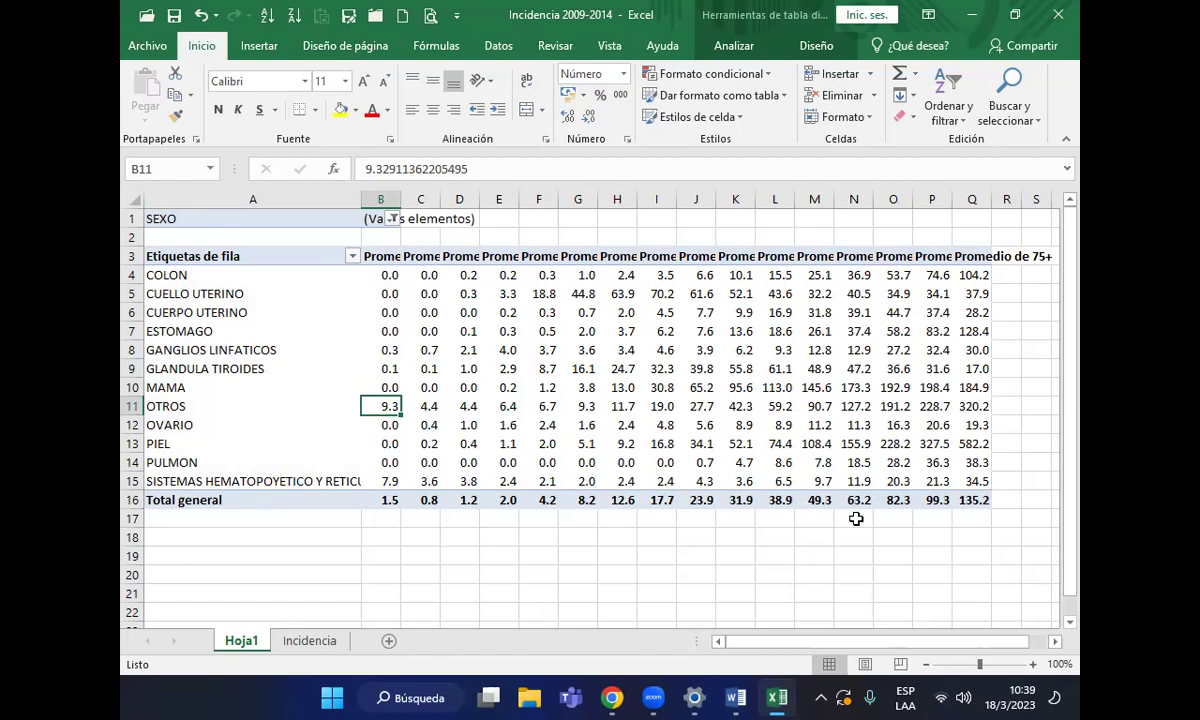
Total each row in column R, starting with =SUMA(B4:Q4) in R4, widen the column and fill the formula down to R16
click(1006, 273)
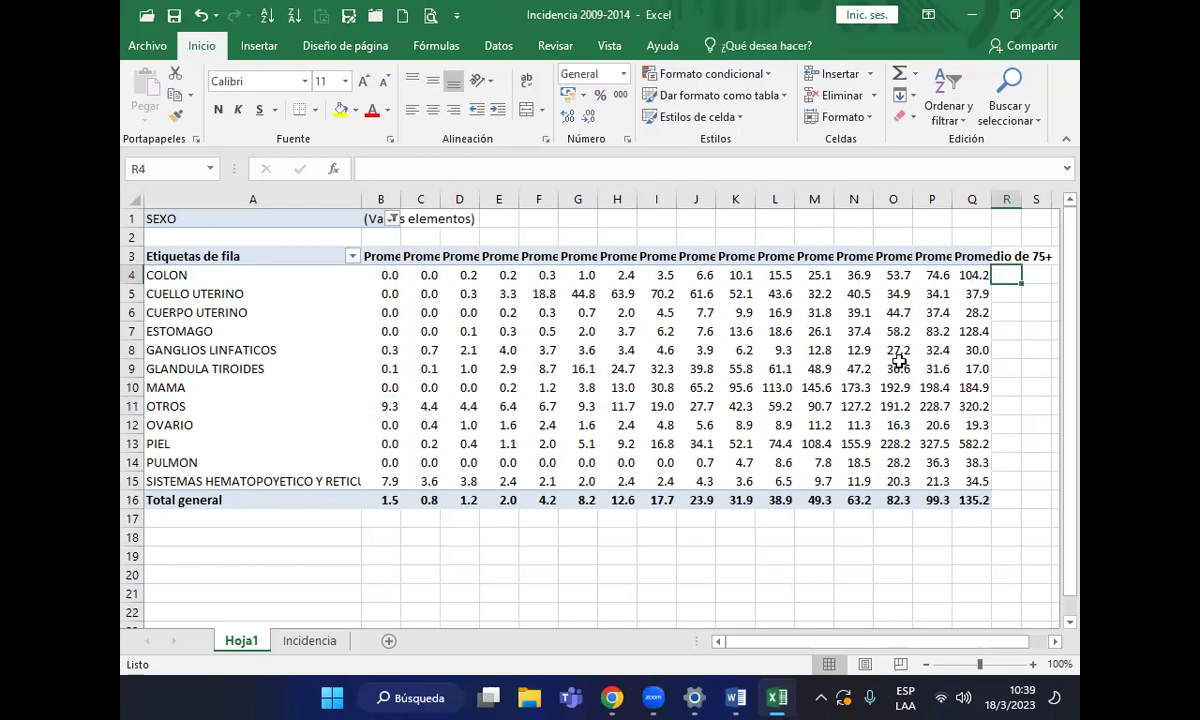
mouse_move(899, 361)
click(900, 76)
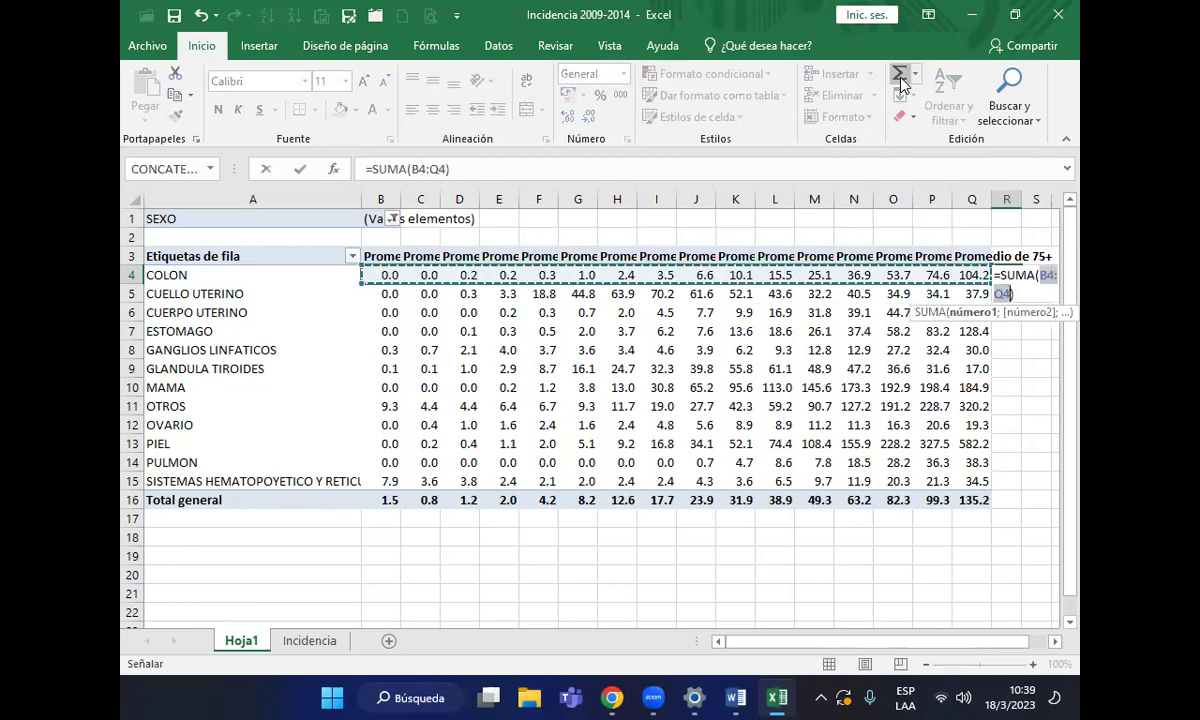
key(Return)
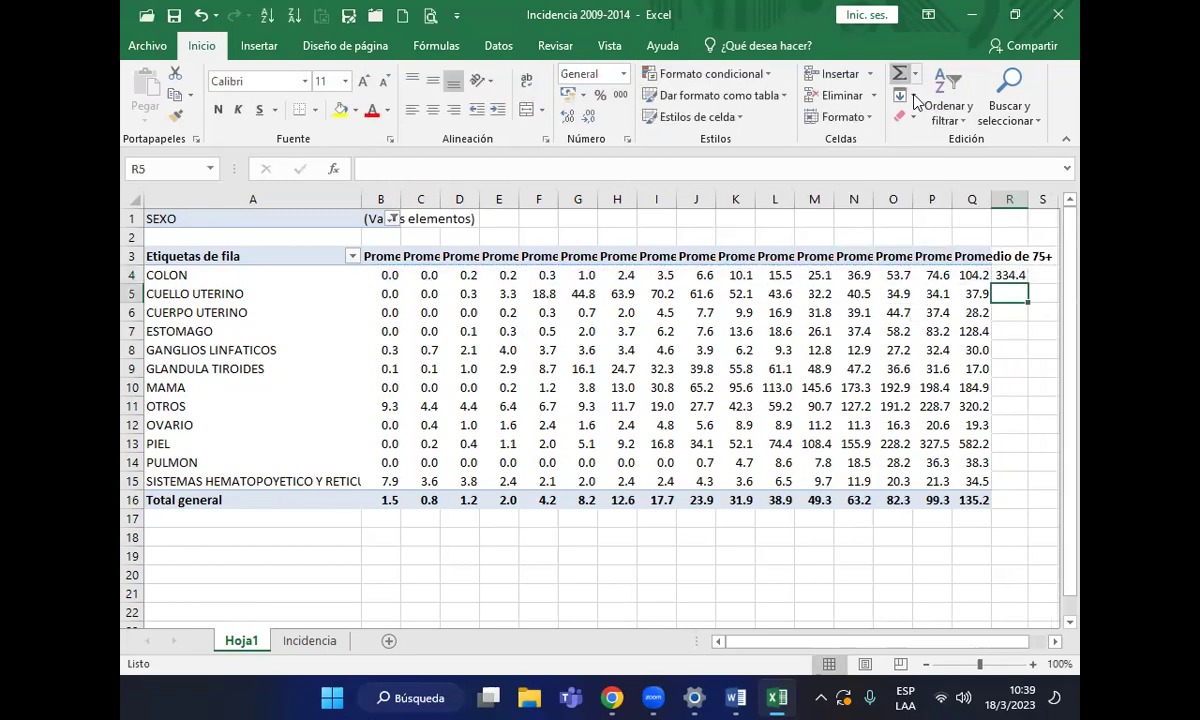
drag(1028, 200, 1042, 200)
click(1018, 275)
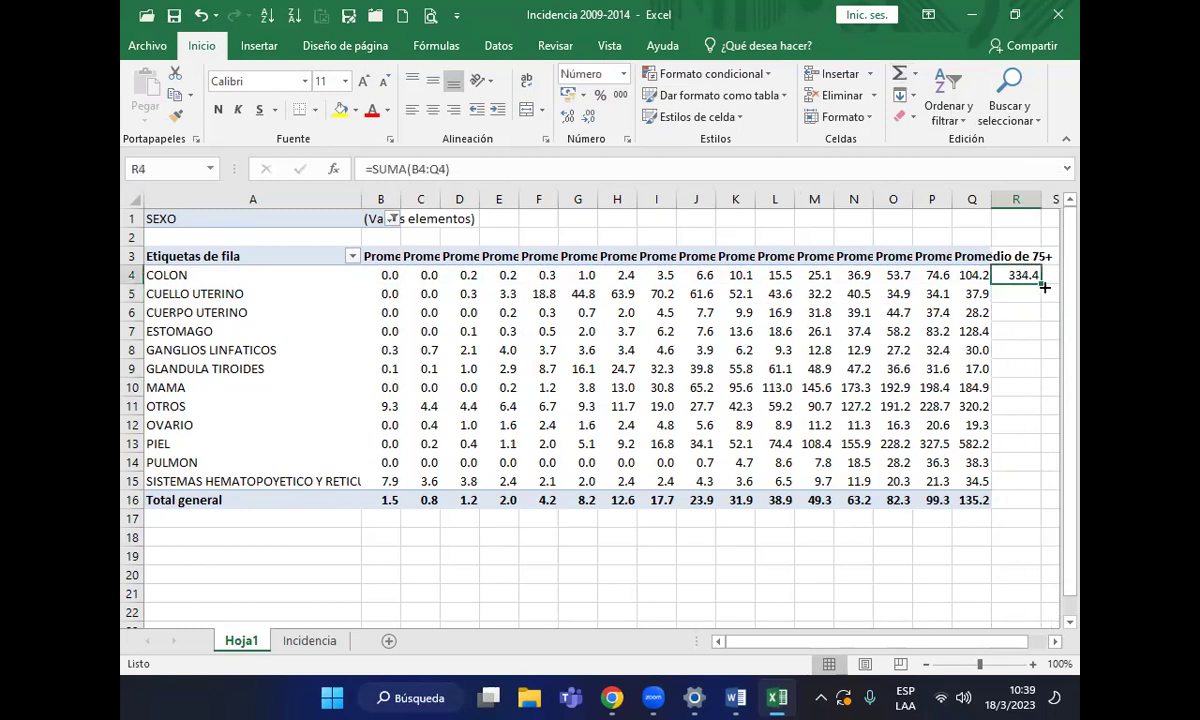
drag(1040, 285, 1025, 505)
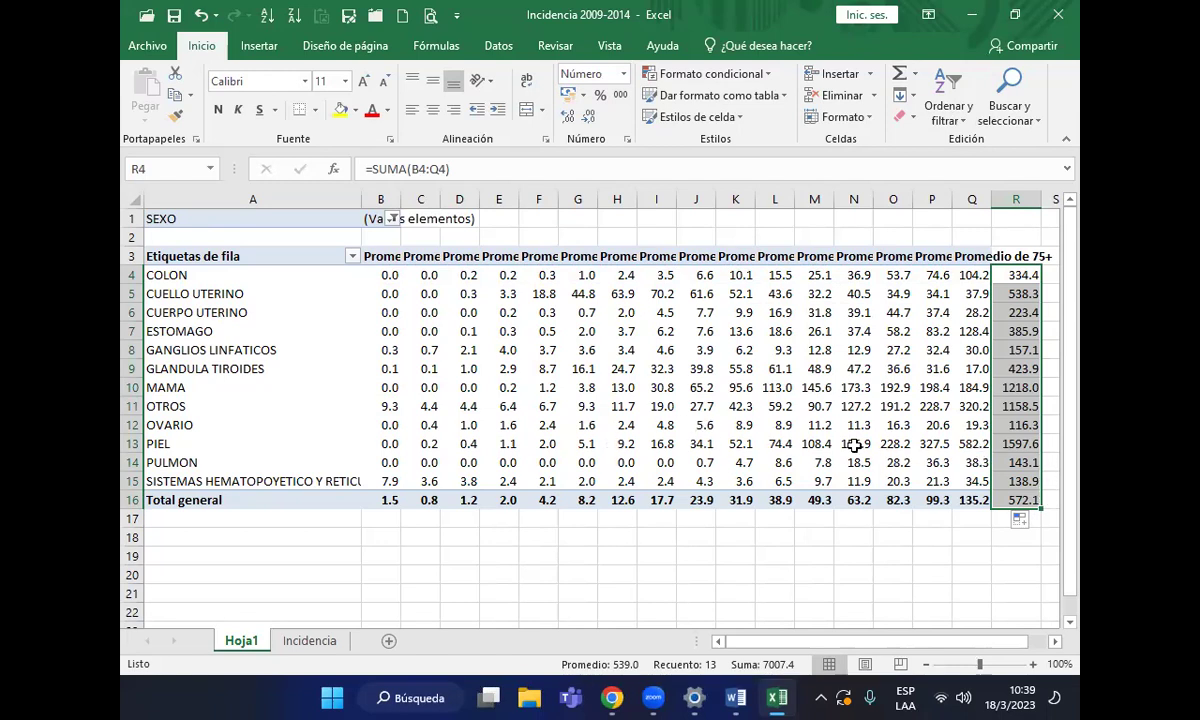
Highlight the PIEL and MAMA rows with yellow fill
mouse_move(967, 464)
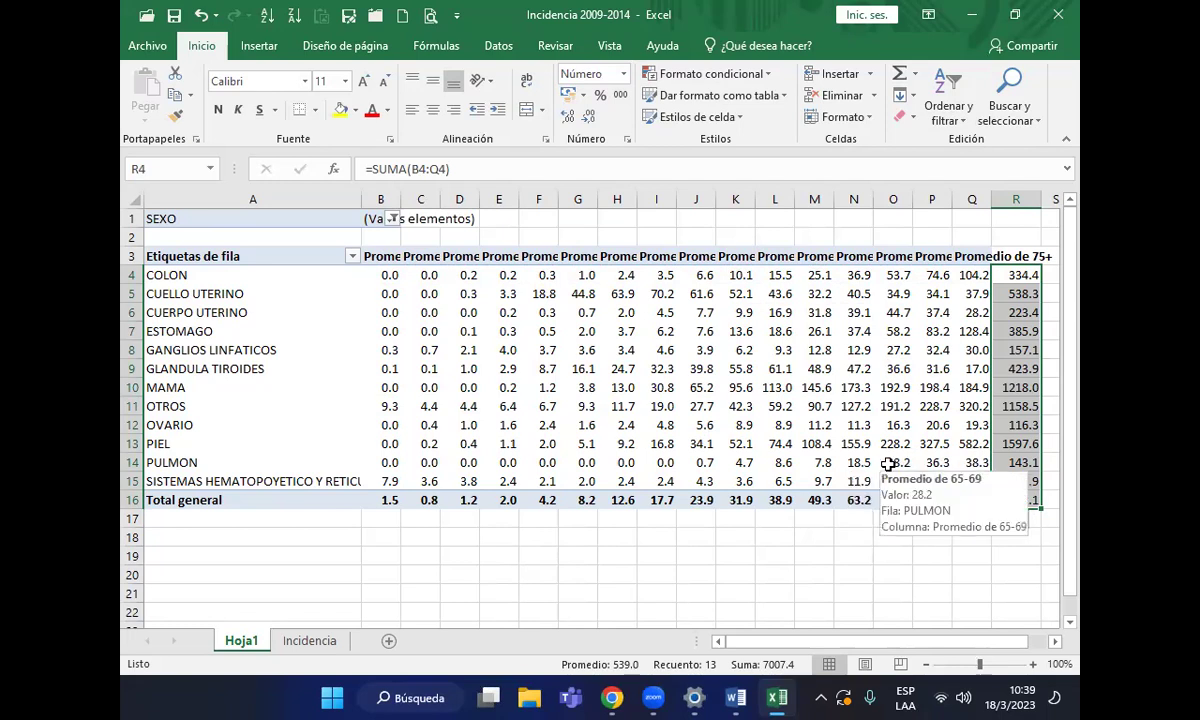
click(134, 444)
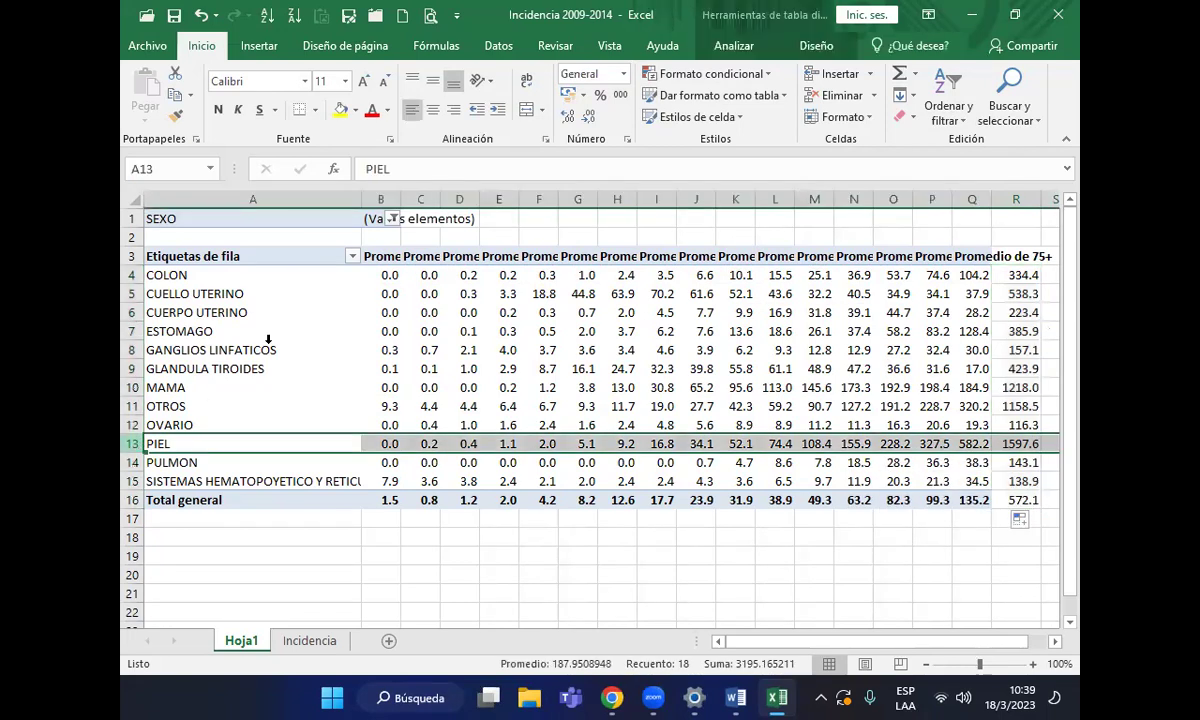
click(341, 113)
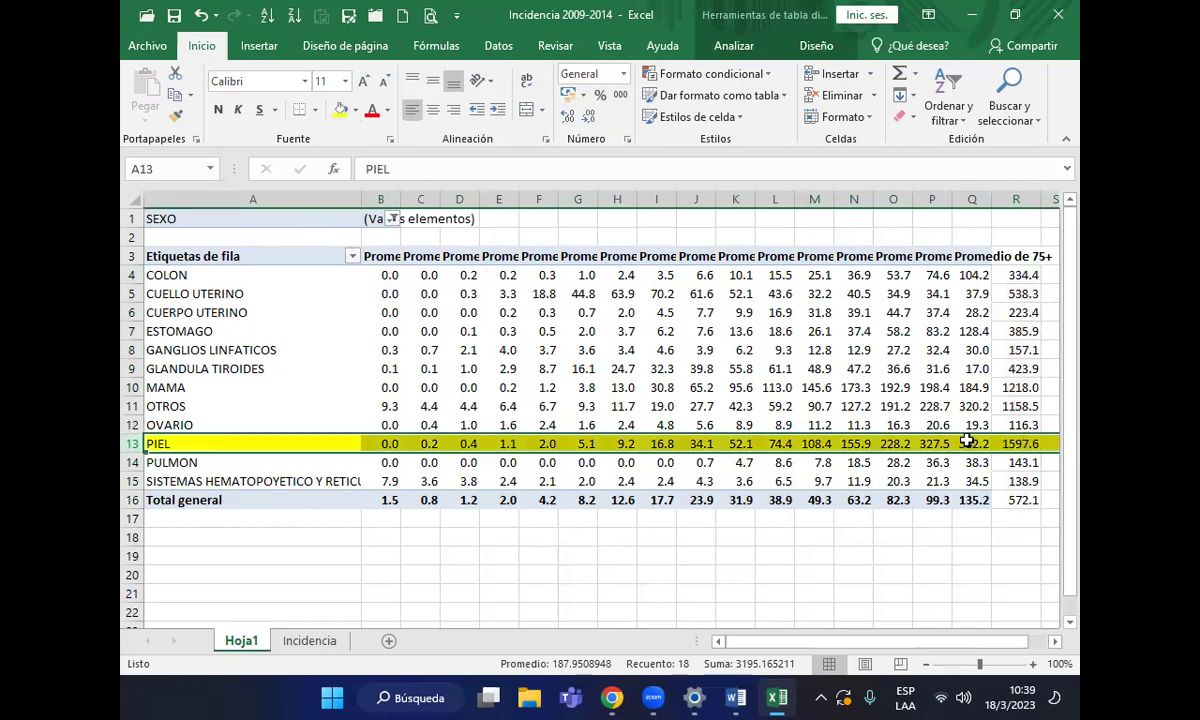
click(134, 387)
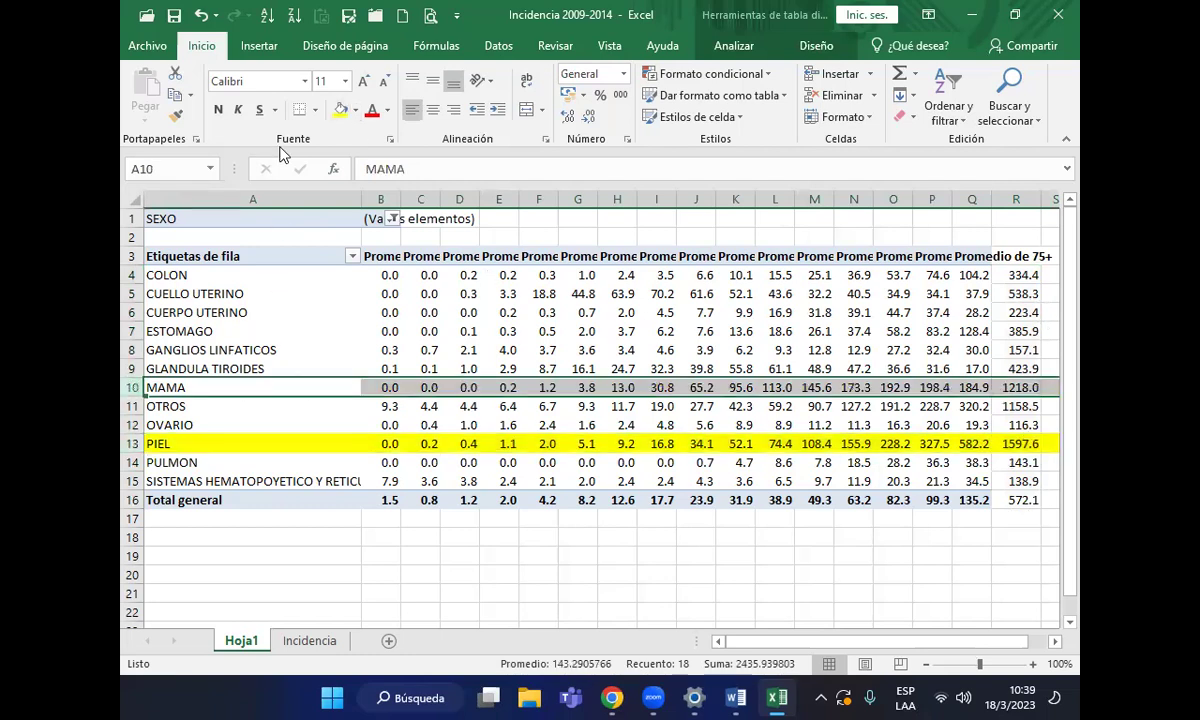
click(341, 110)
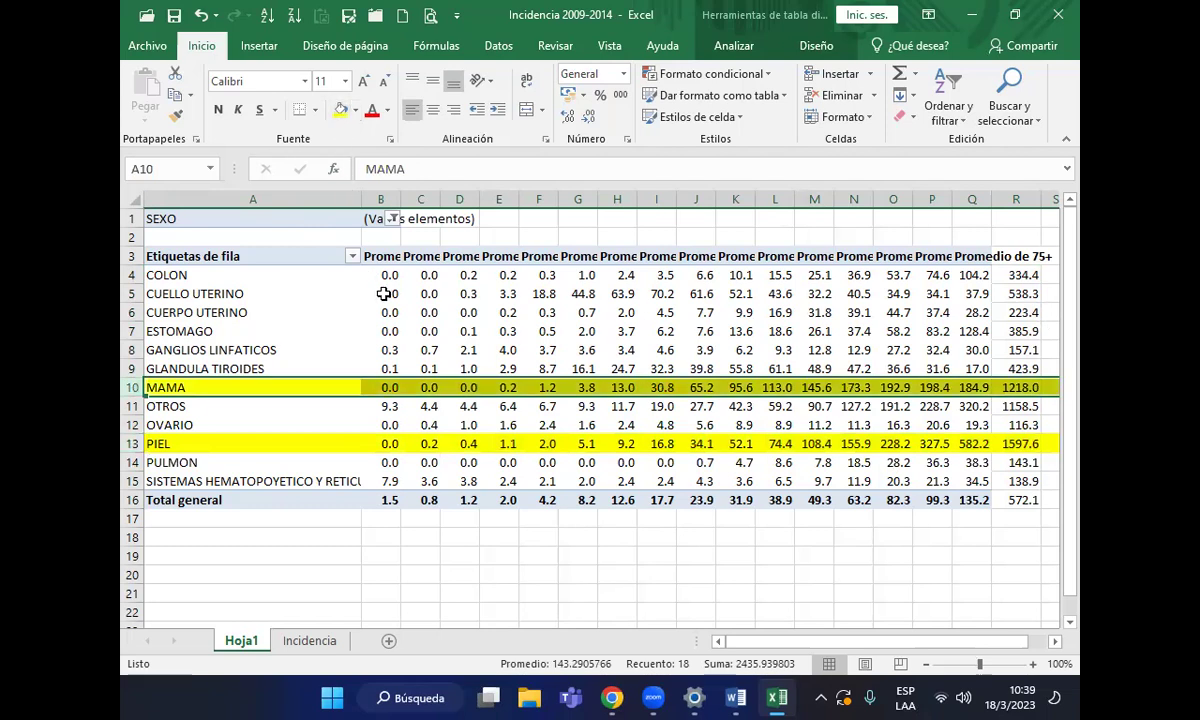
Highlight the OTROS, CUELLO UTERINO and GLANDULA TIROIDES rows with the same yellow fill
click(133, 406)
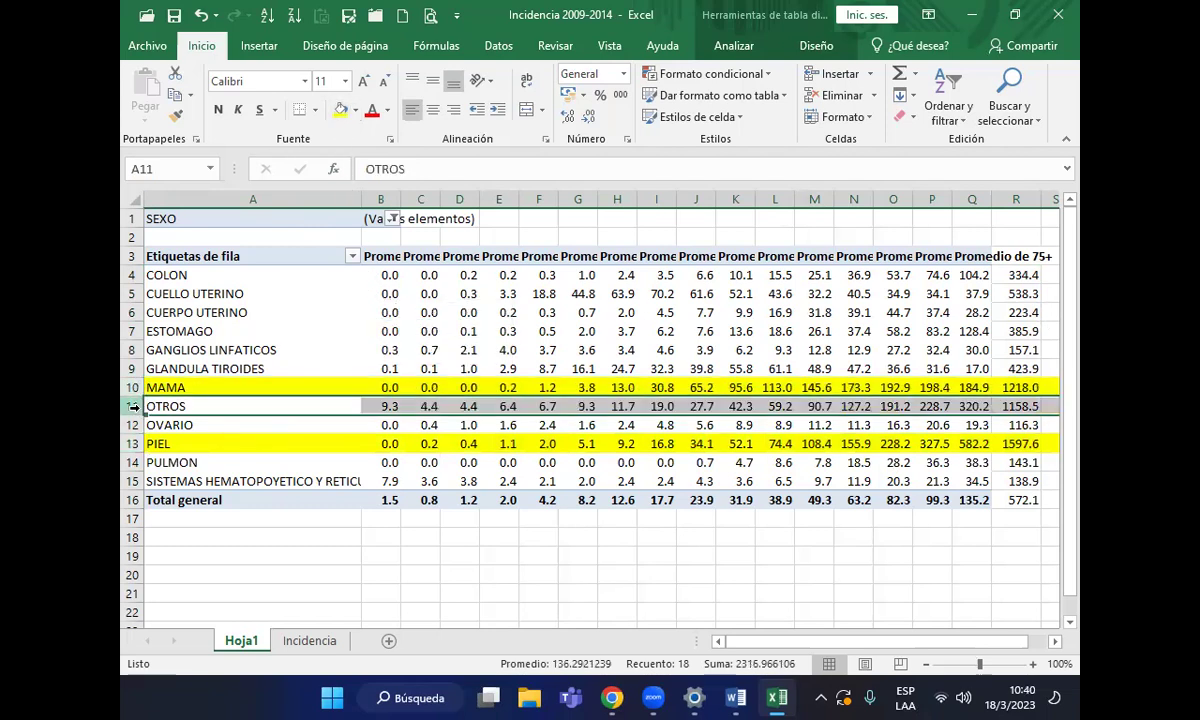
click(341, 110)
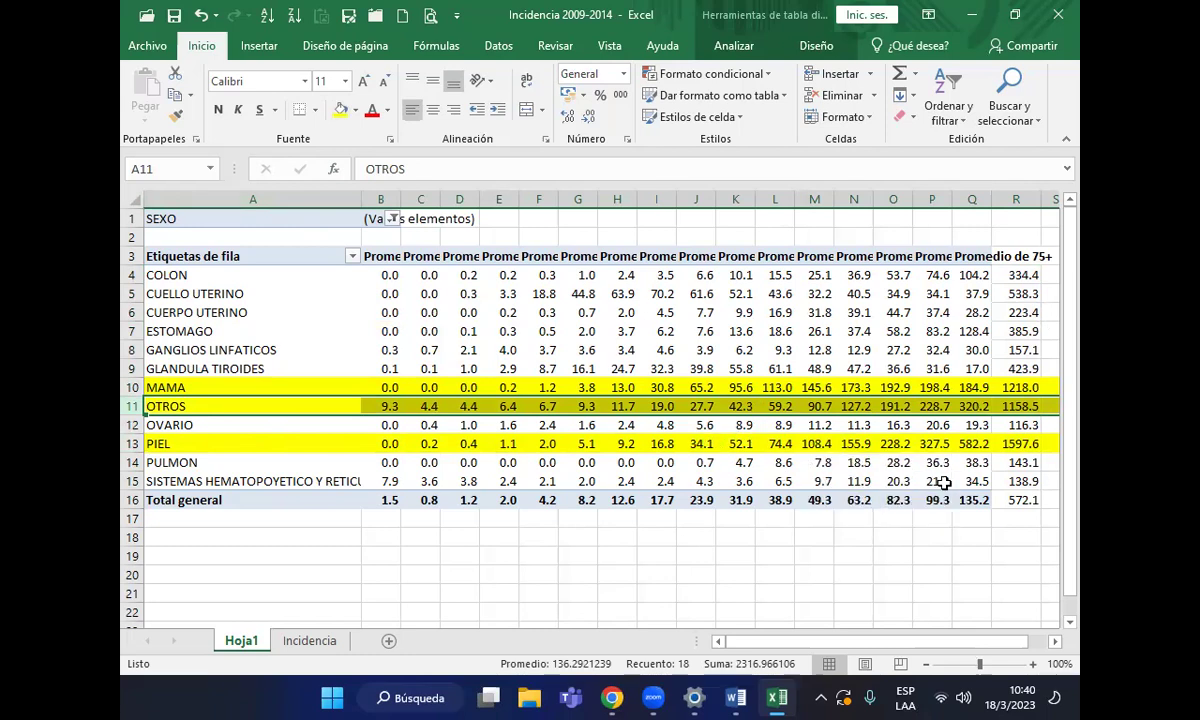
click(134, 293)
click(340, 111)
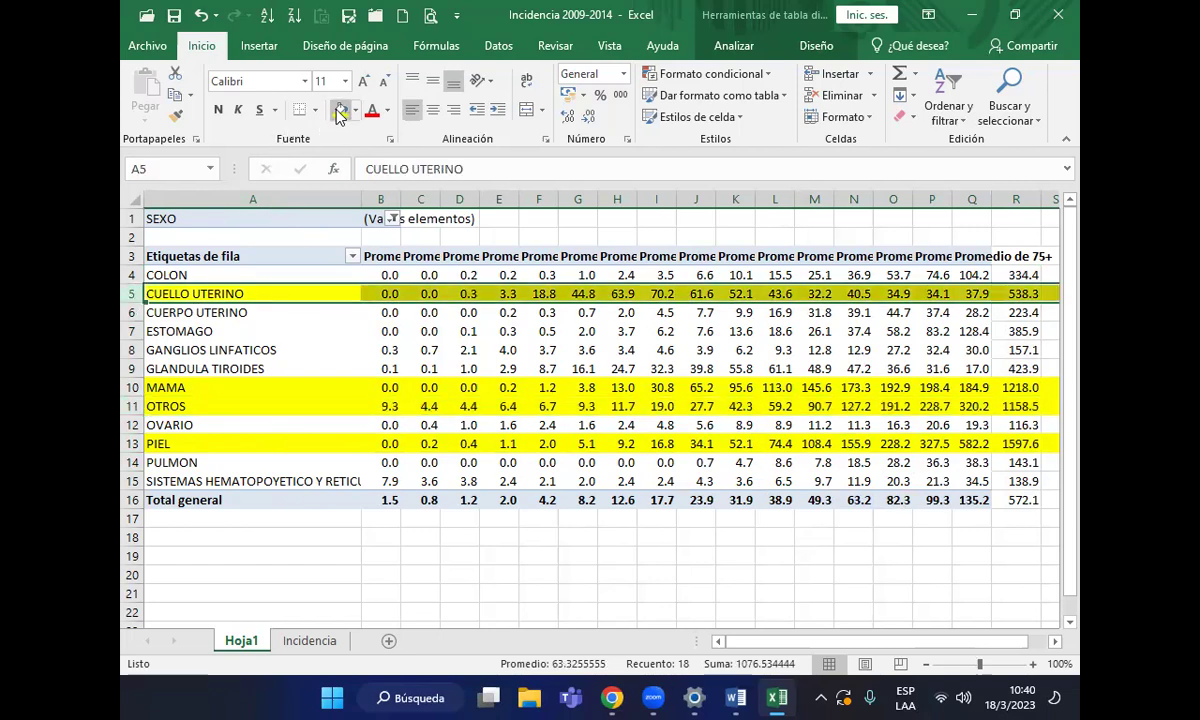
click(137, 369)
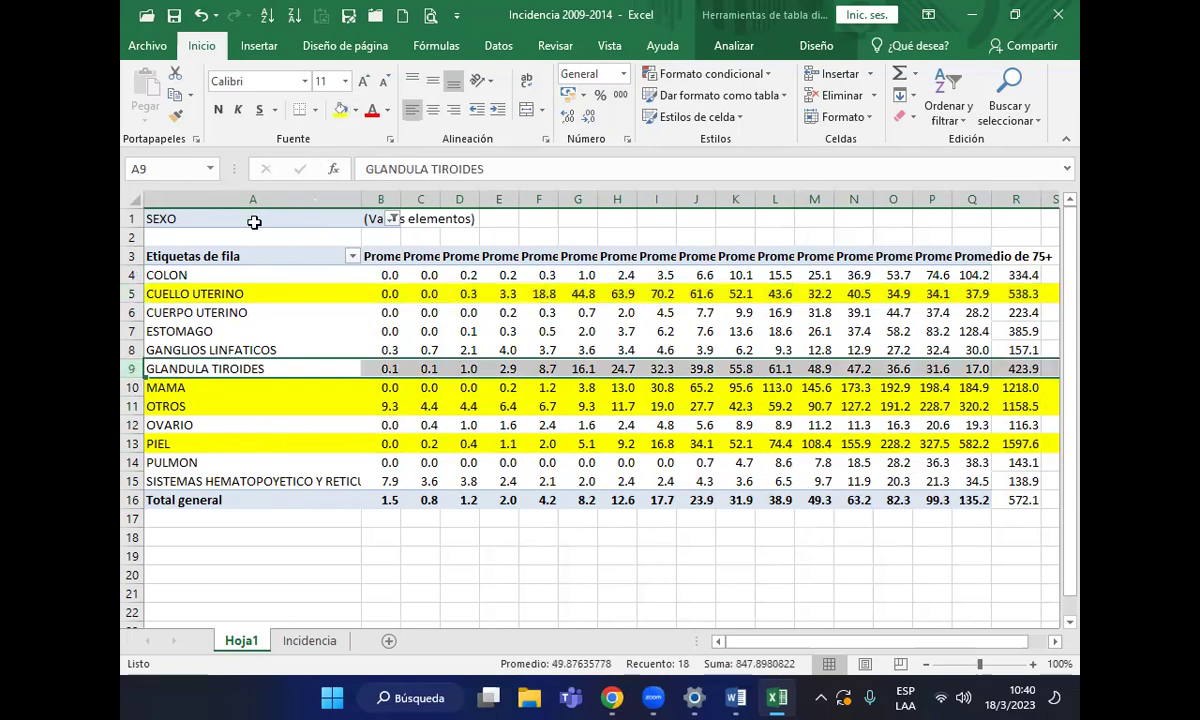
click(340, 113)
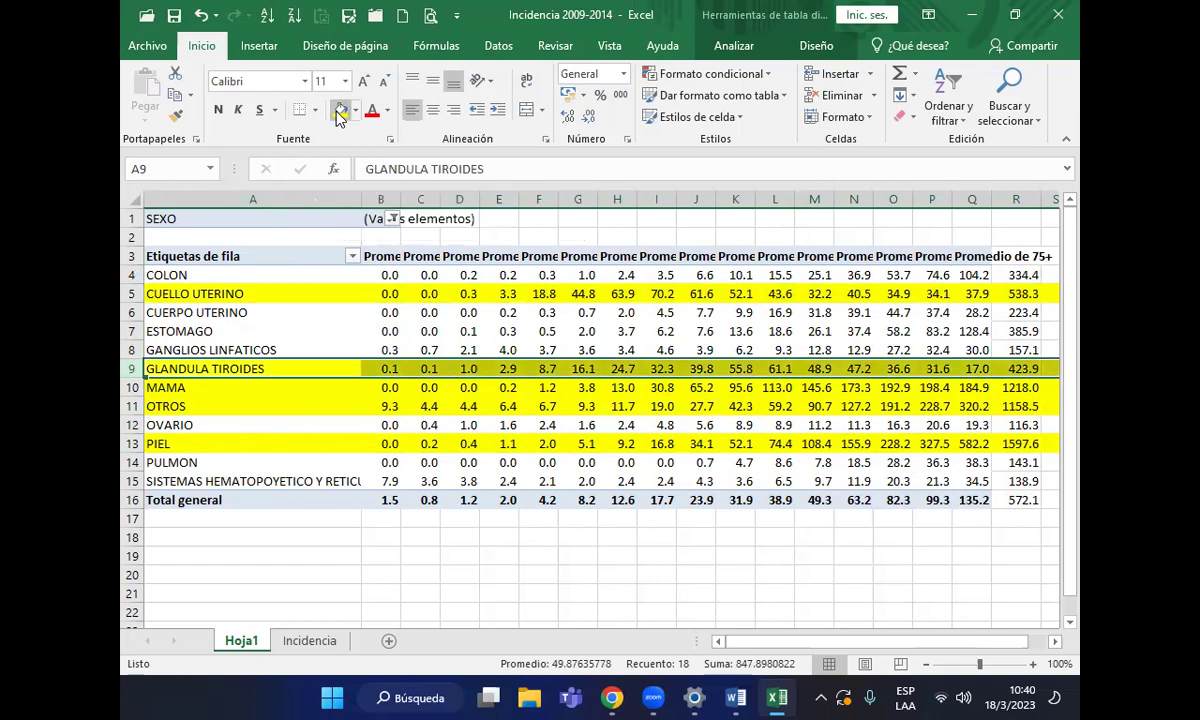
Clear the row totals in column R beside the pivot table, from R4 down to R17
drag(1022, 276, 1019, 517)
key(Delete)
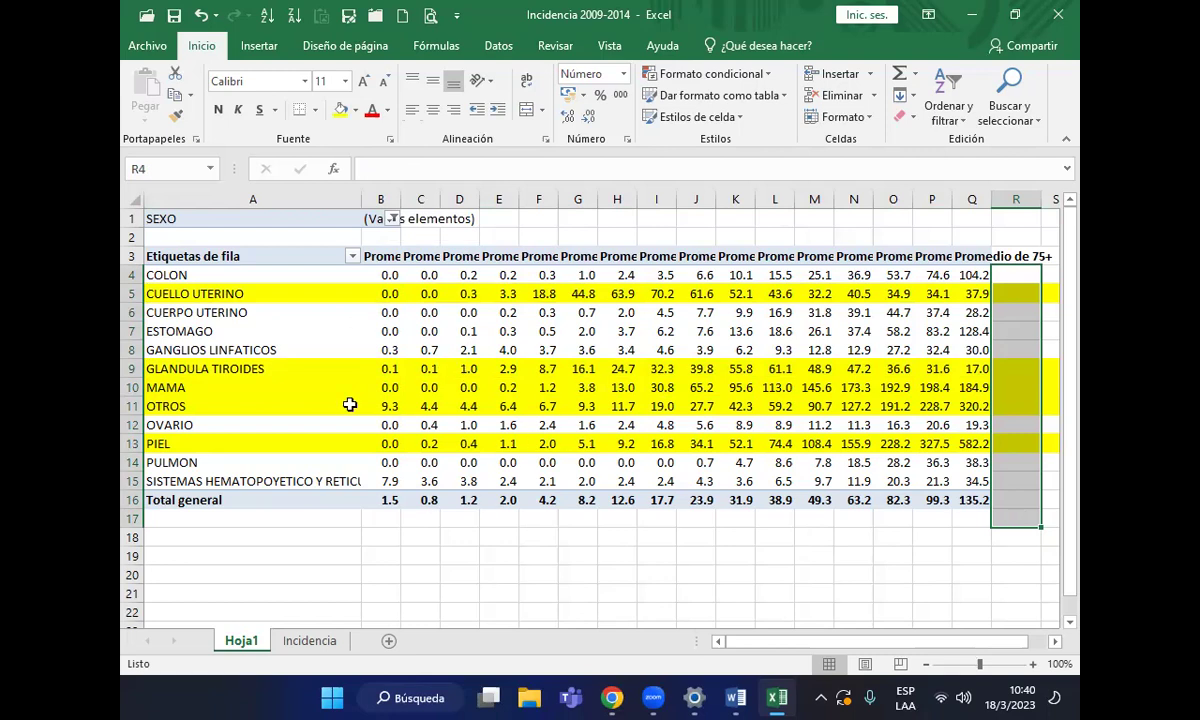
Switch from the workbook to the main Zoom meetings window
mouse_move(893, 418)
click(655, 698)
mouse_move(680, 698)
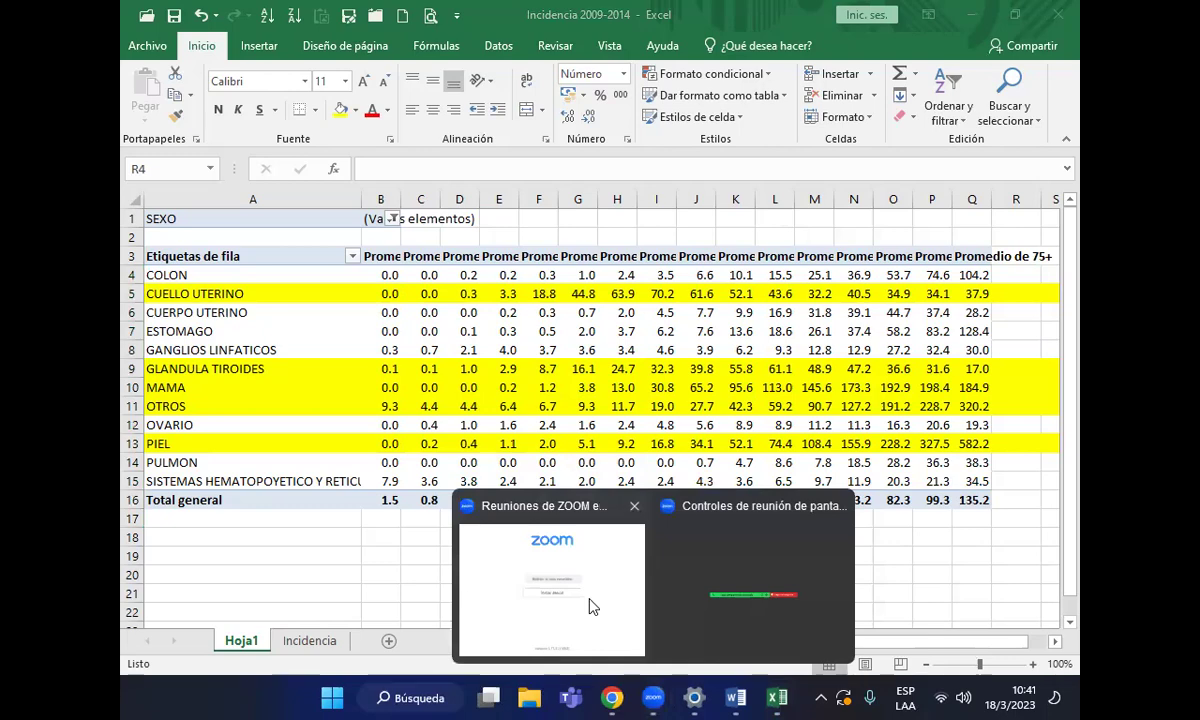
click(592, 607)
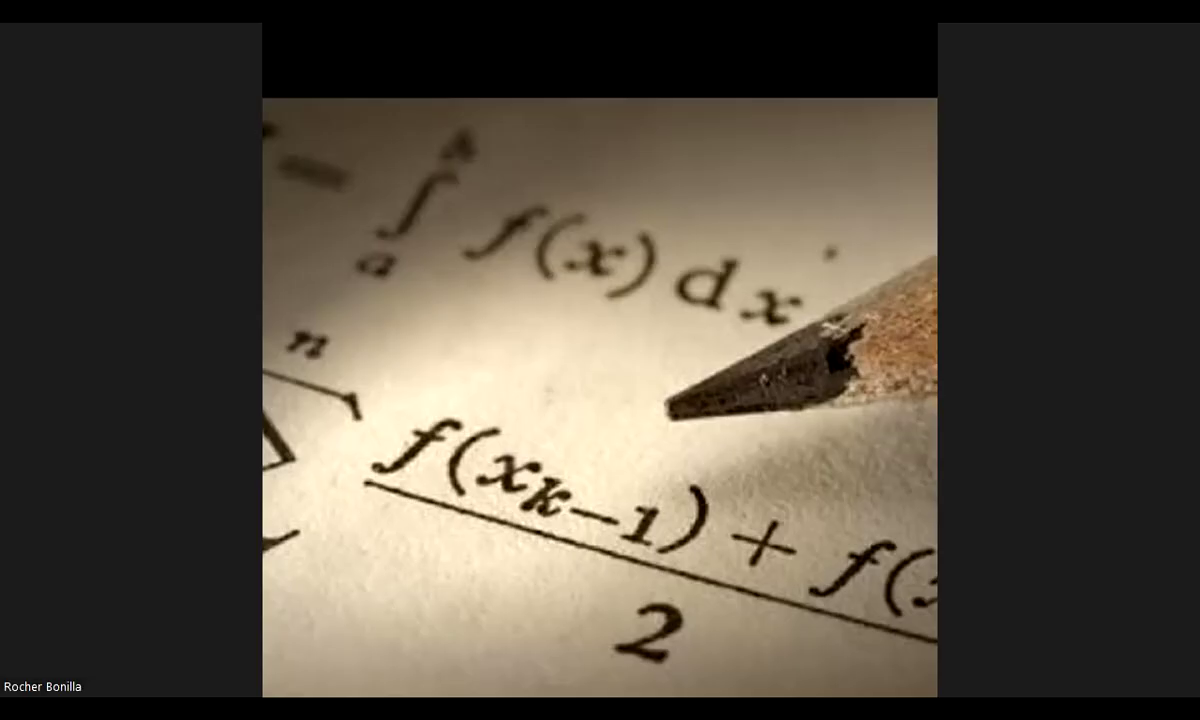